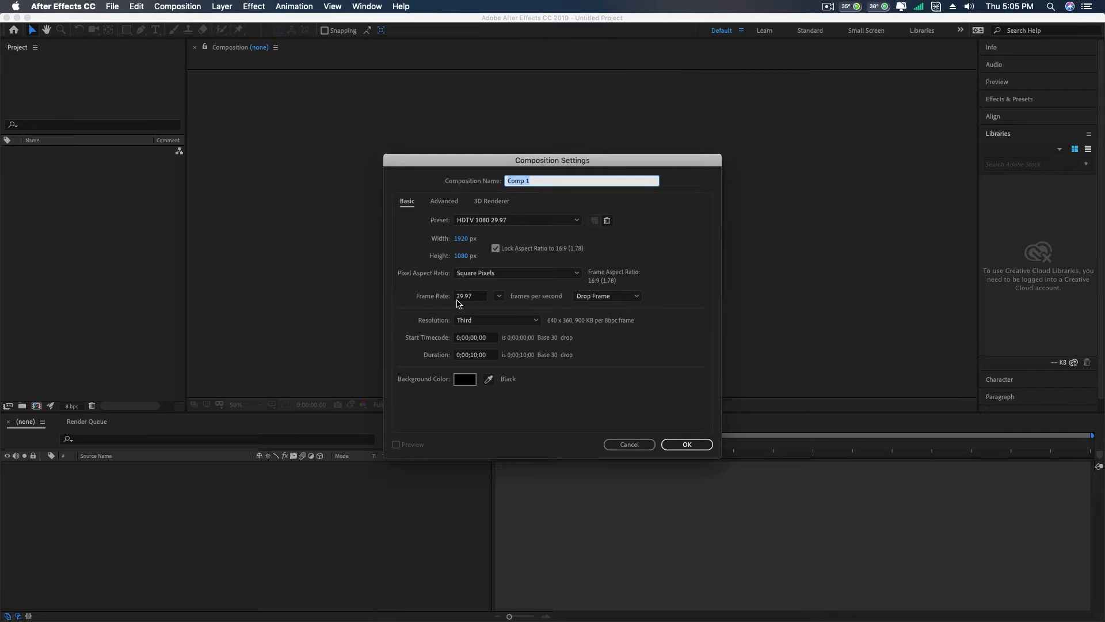
# - Create the new composition with a duration of 0;00;08;00 and fit its preview to the viewer
pyautogui.click(476, 355)
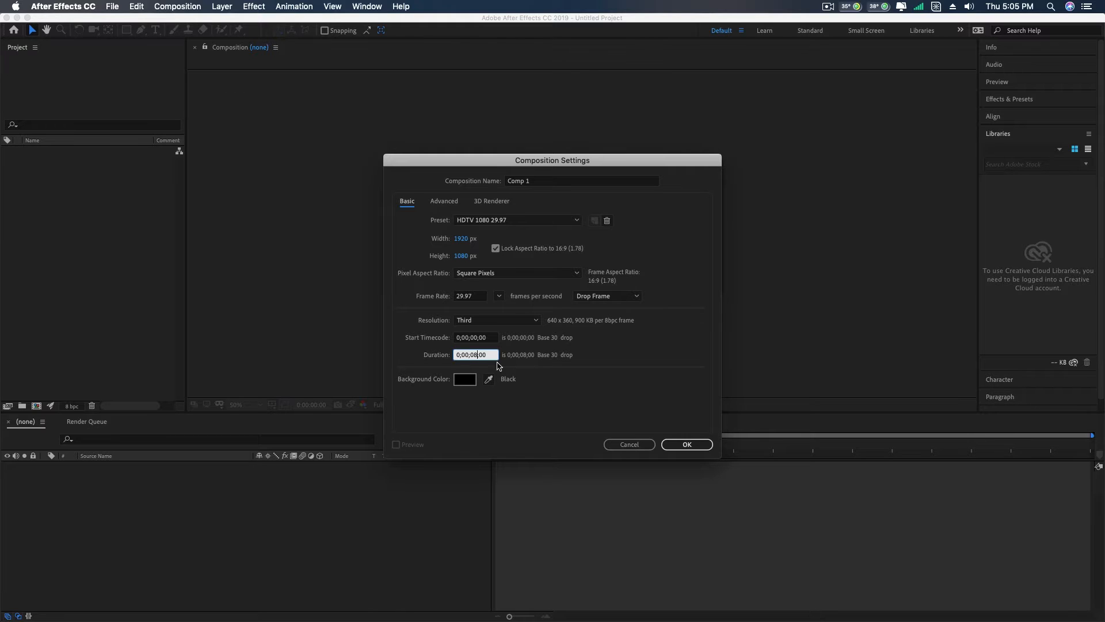
pyautogui.click(687, 445)
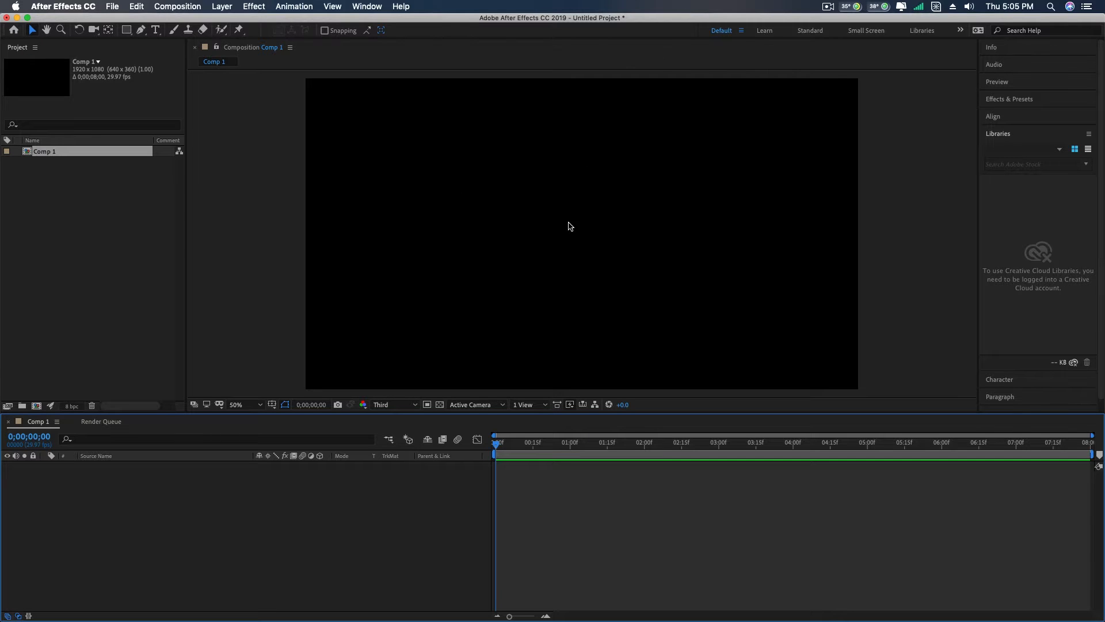
pyautogui.click(237, 405)
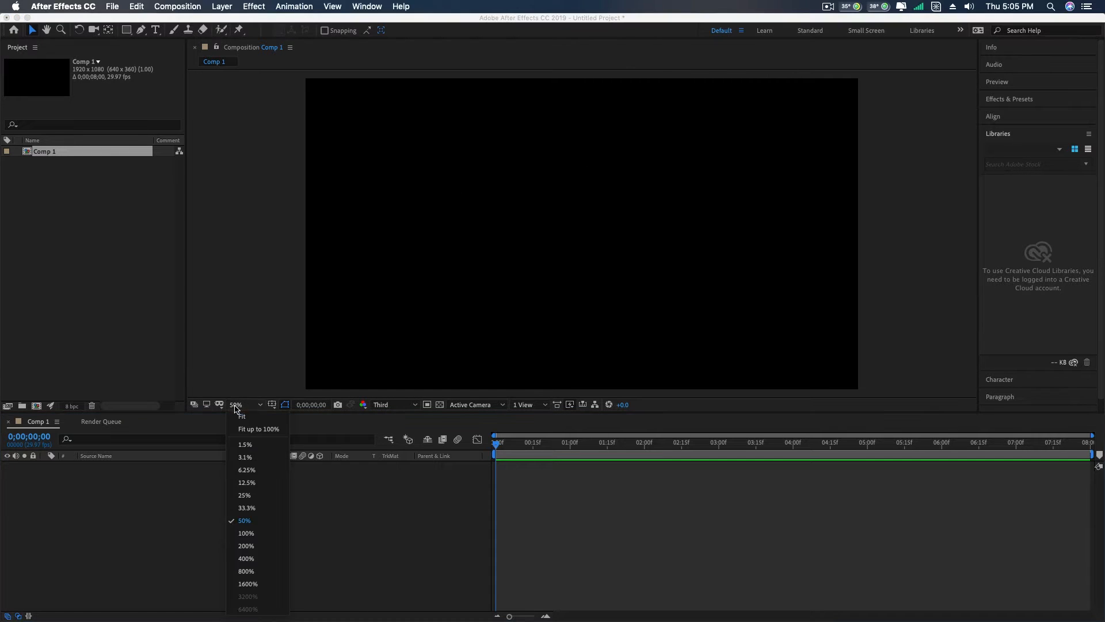
pyautogui.click(244, 417)
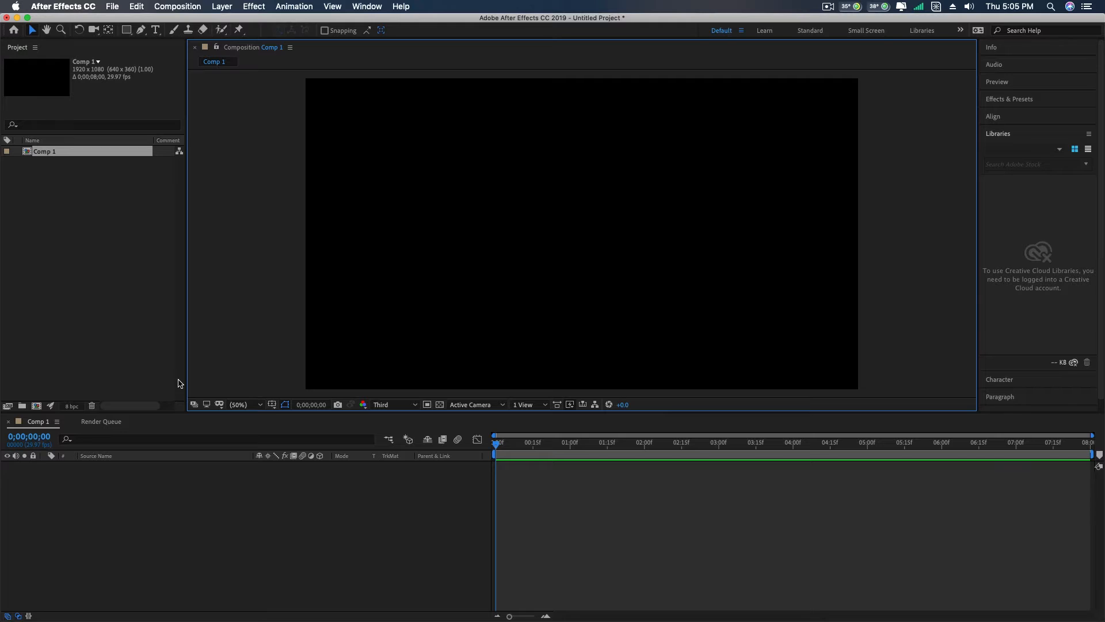
# - Add a full-size solid layer named Background Color in deep blue 042A9B
pyautogui.rightClick(94, 499)
pyautogui.moveTo(120, 499)
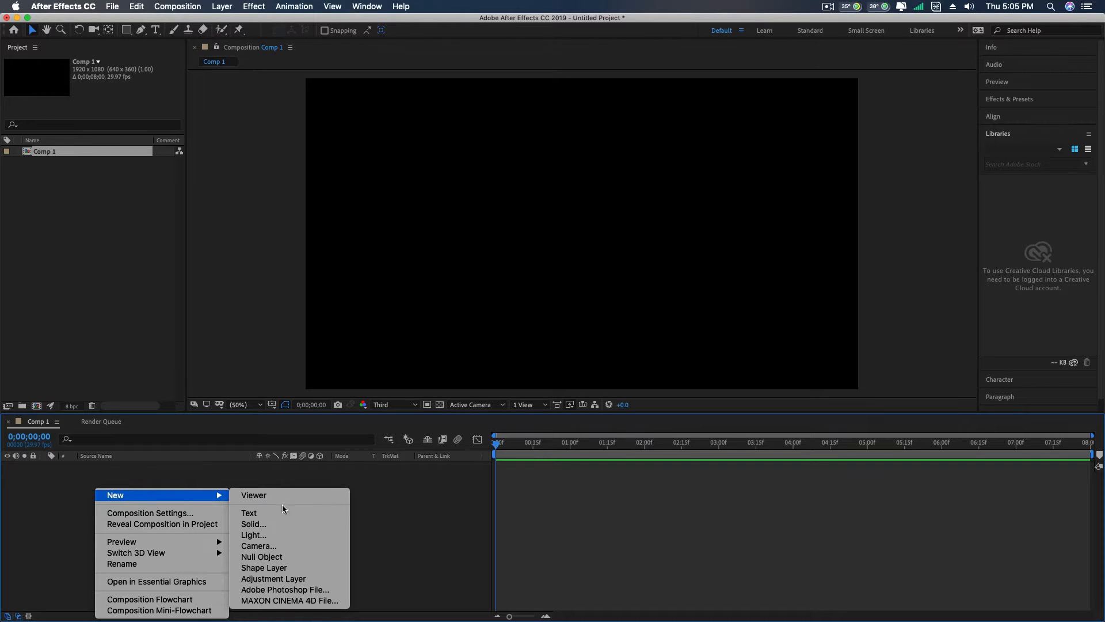
pyautogui.click(262, 525)
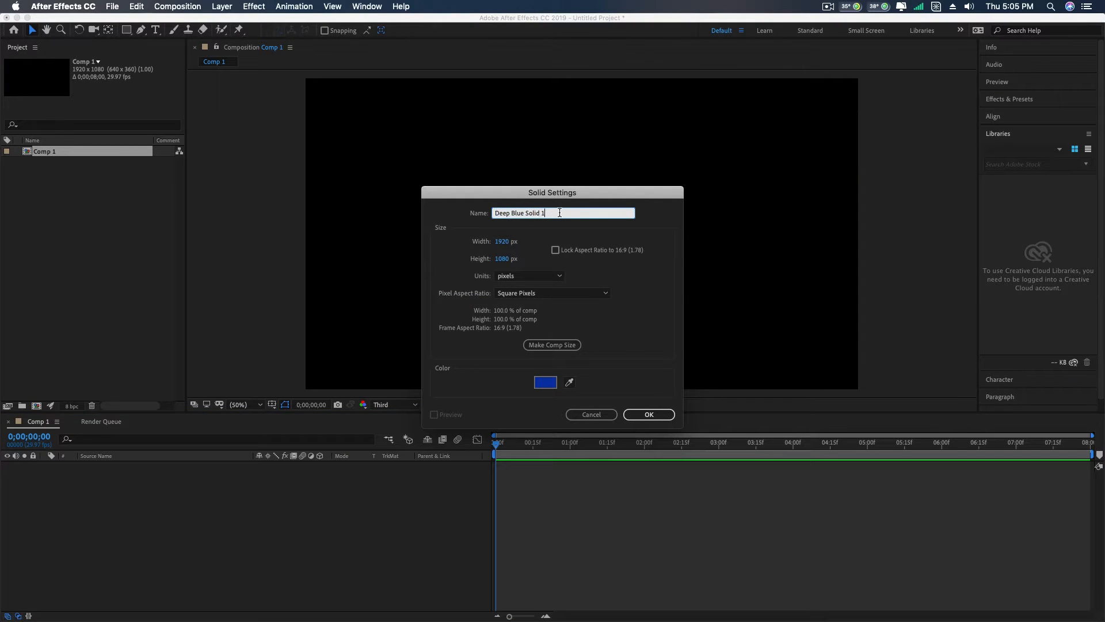
pyautogui.write('Background Color')
pyautogui.click(544, 382)
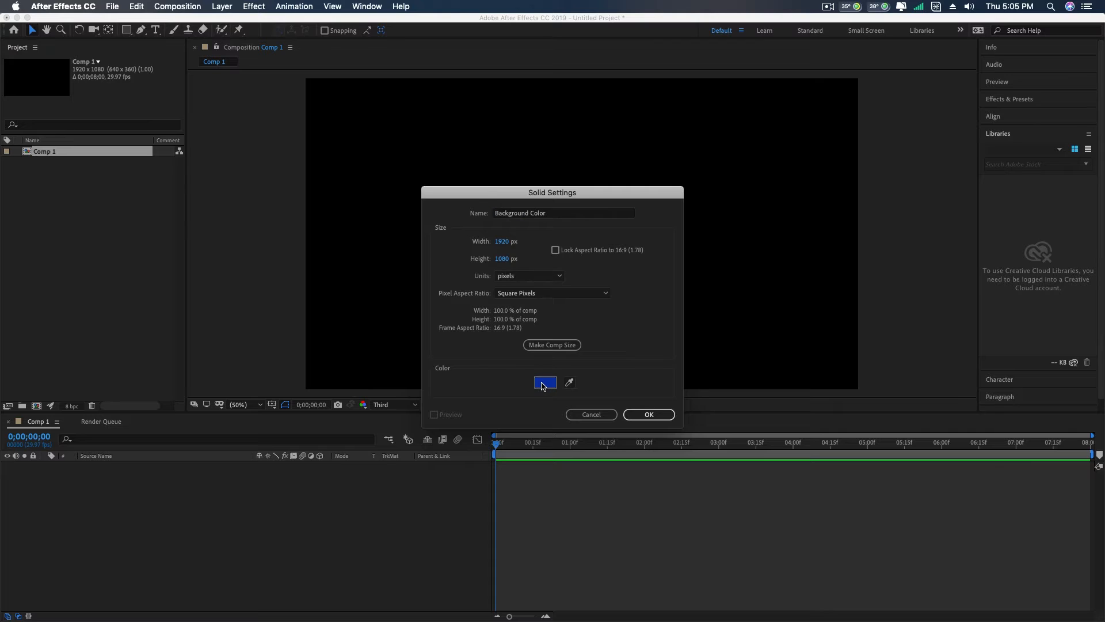
pyautogui.moveTo(344, 265); pyautogui.dragTo(348, 273)
pyautogui.click(457, 219)
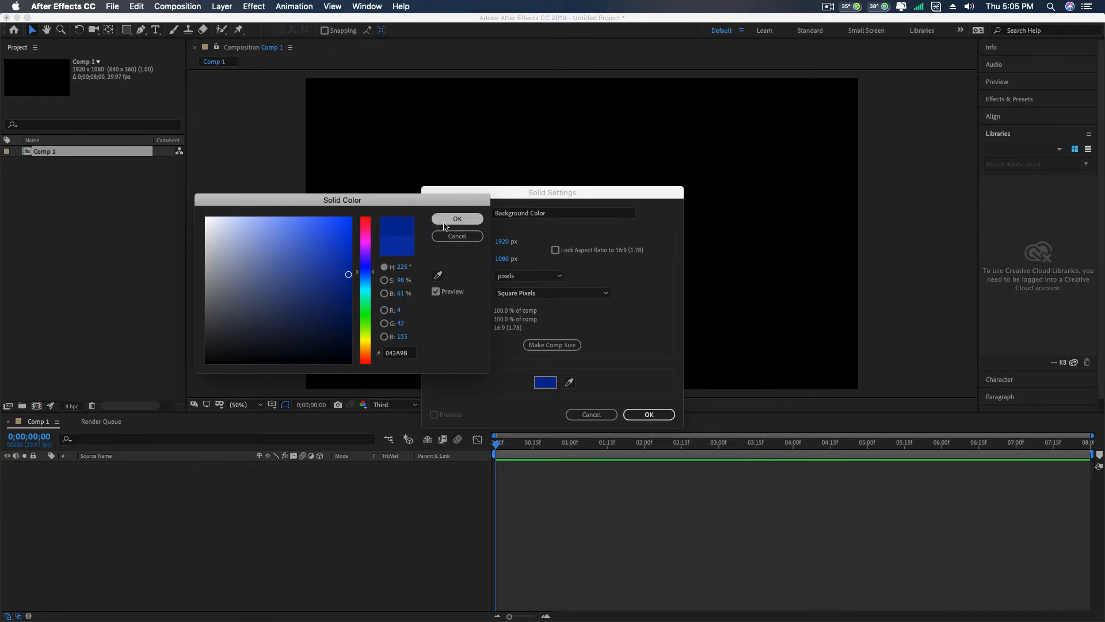
pyautogui.click(648, 415)
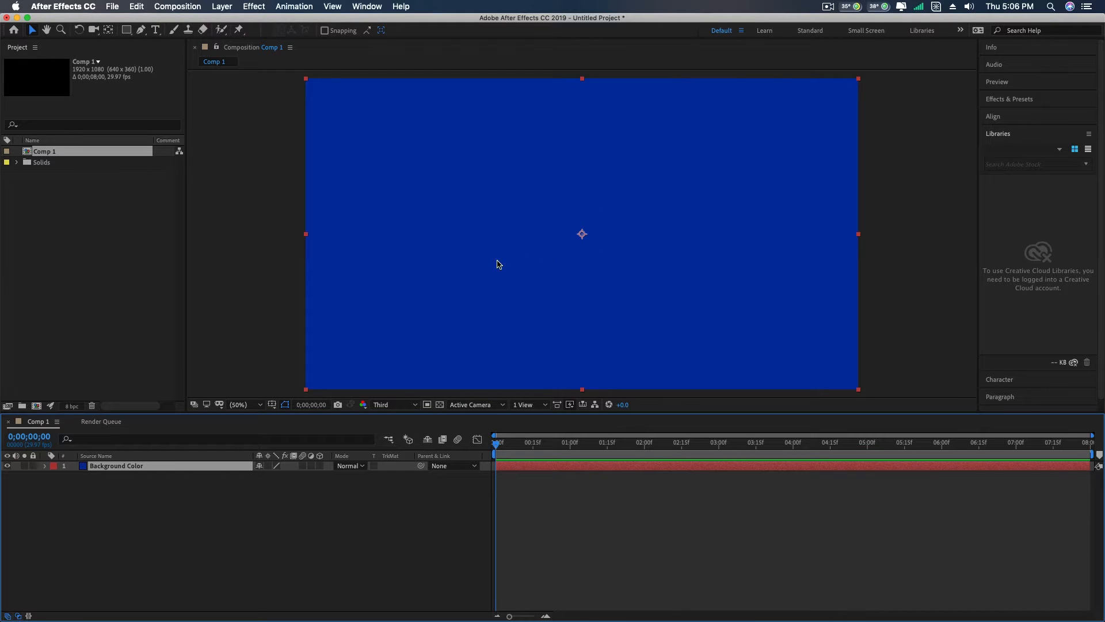
# - Import Worldmap.png from the Desktop and place it above the Background Color layer in the composition
pyautogui.click(117, 7)
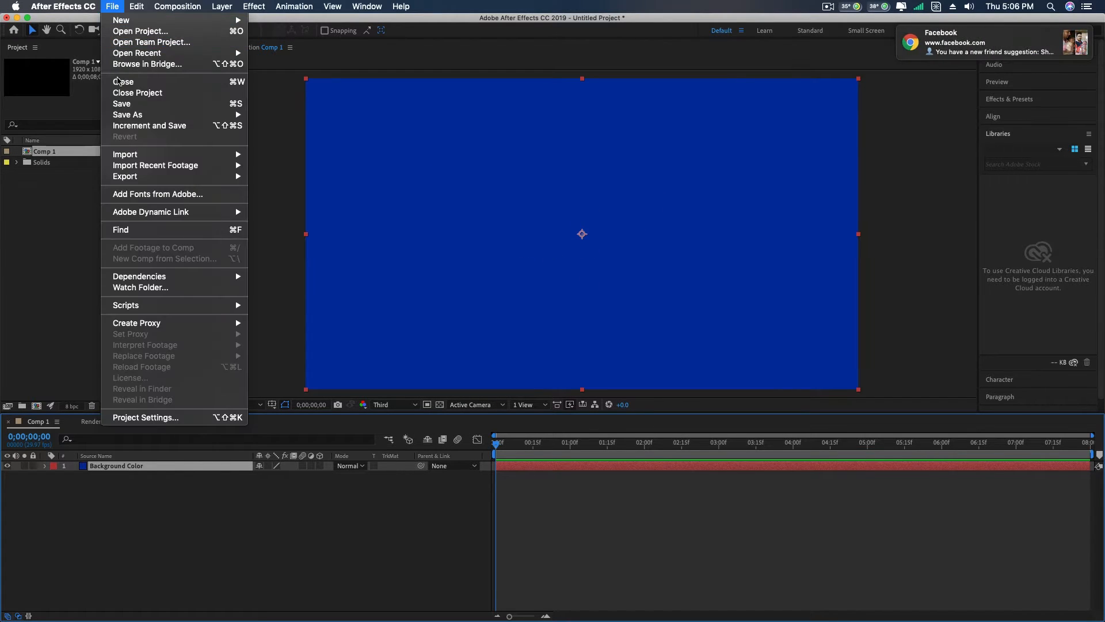
pyautogui.moveTo(125, 157)
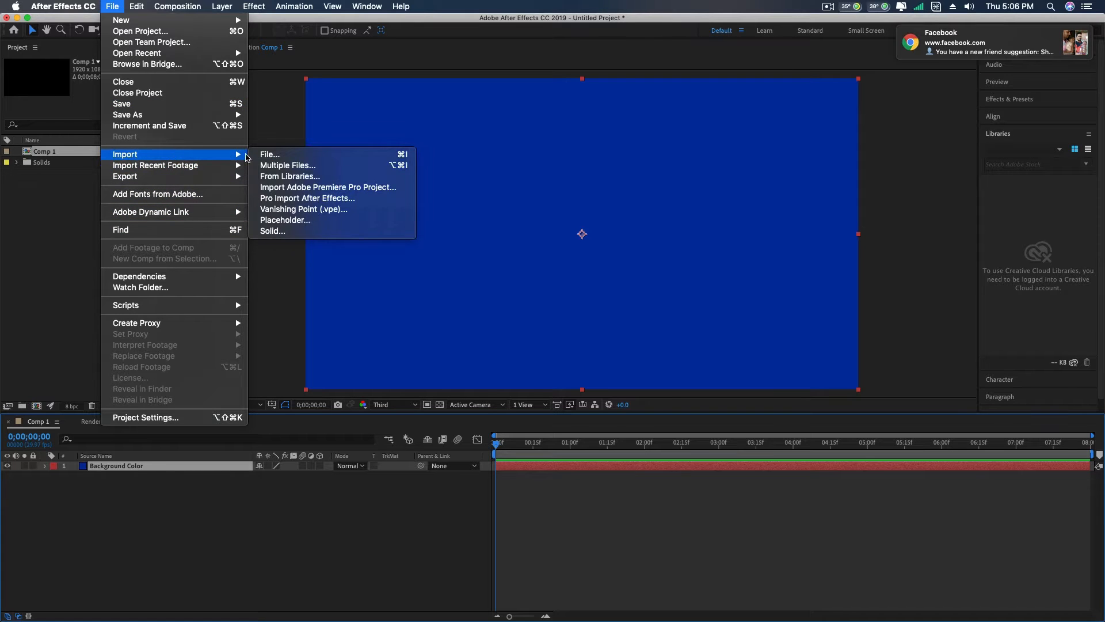
pyautogui.click(282, 156)
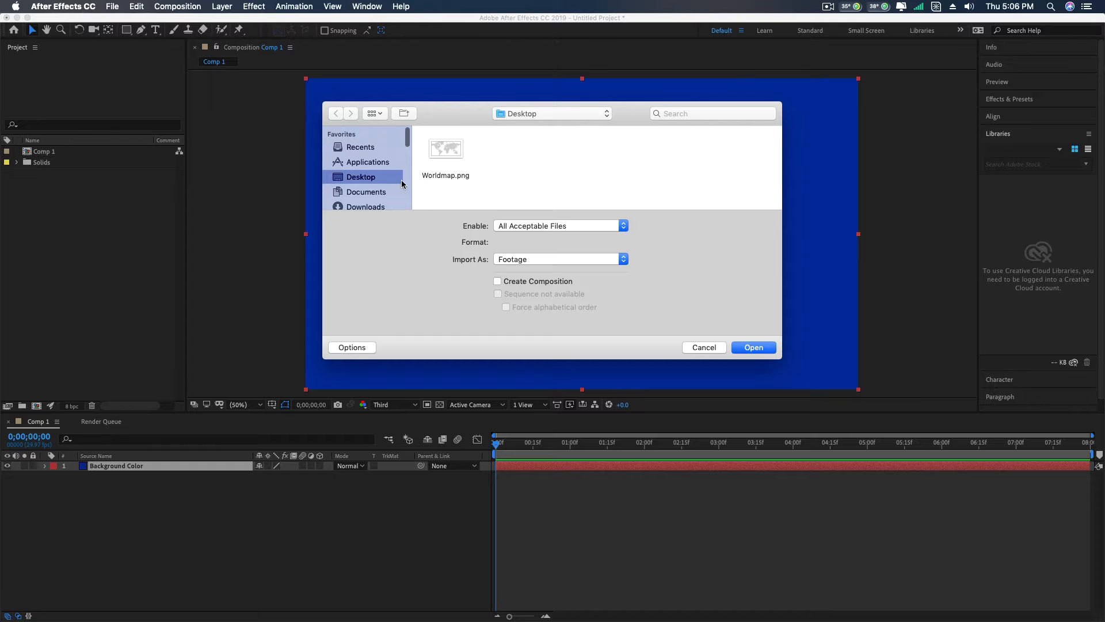
pyautogui.click(453, 145)
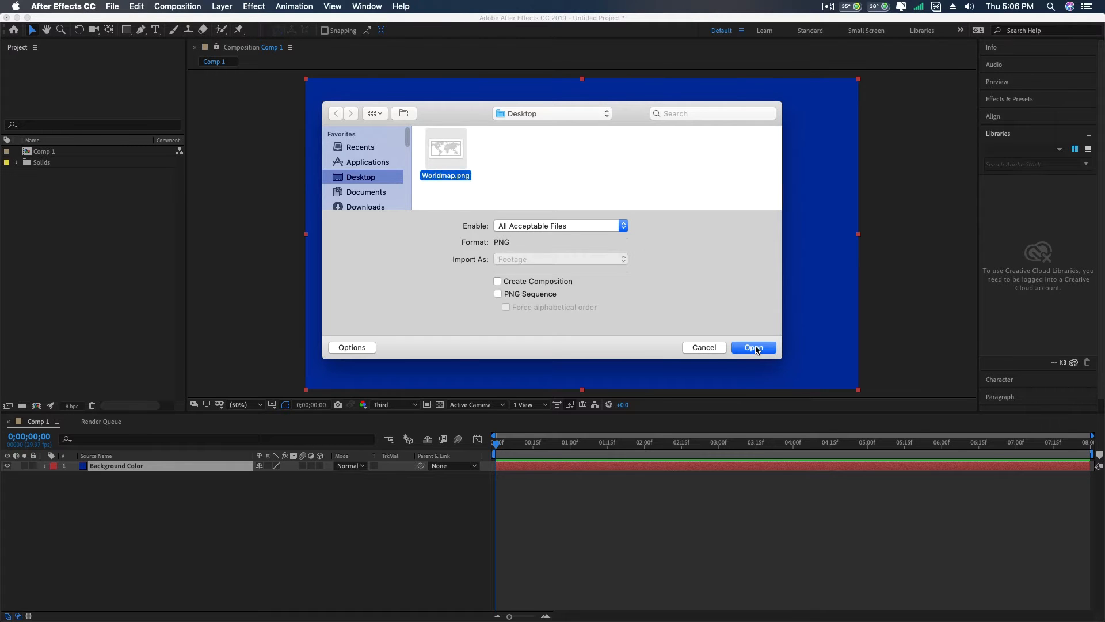
pyautogui.click(754, 348)
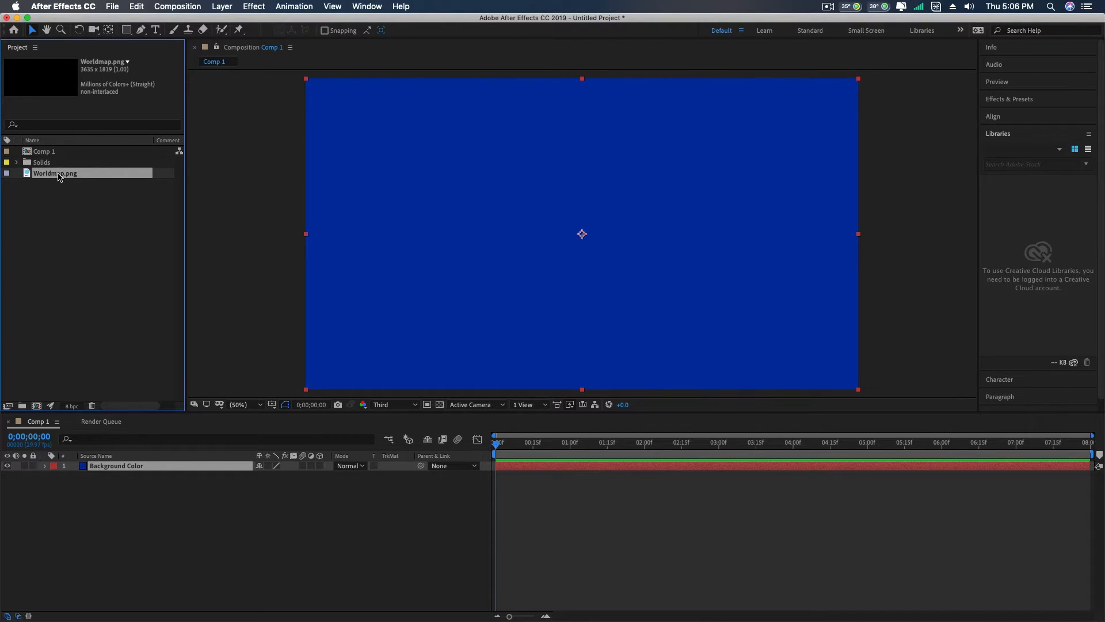
pyautogui.moveTo(60, 177); pyautogui.dragTo(124, 466)
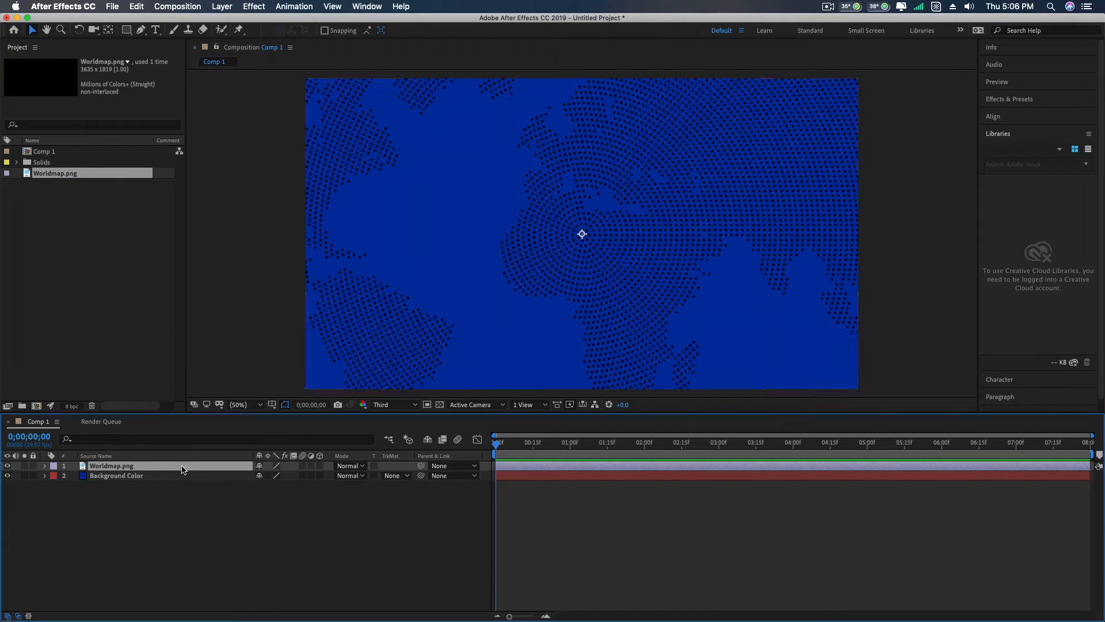
# - Scale the world map layer to 53% and lock both the map and background layers
pyautogui.press('s')
pyautogui.moveTo(266, 476); pyautogui.dragTo(254, 485)
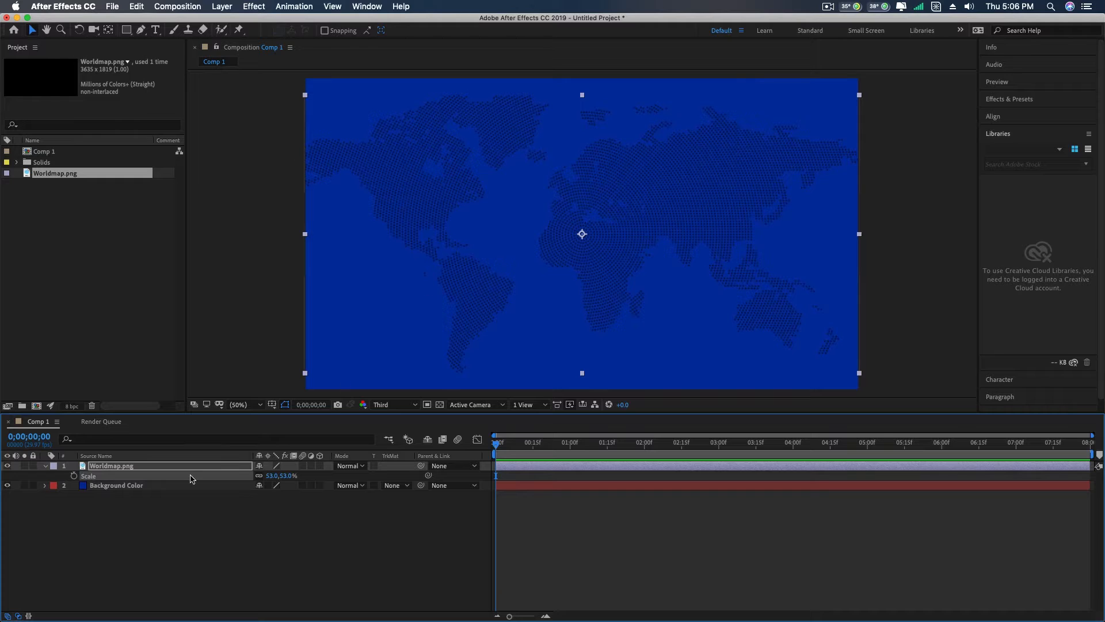
pyautogui.click(47, 467)
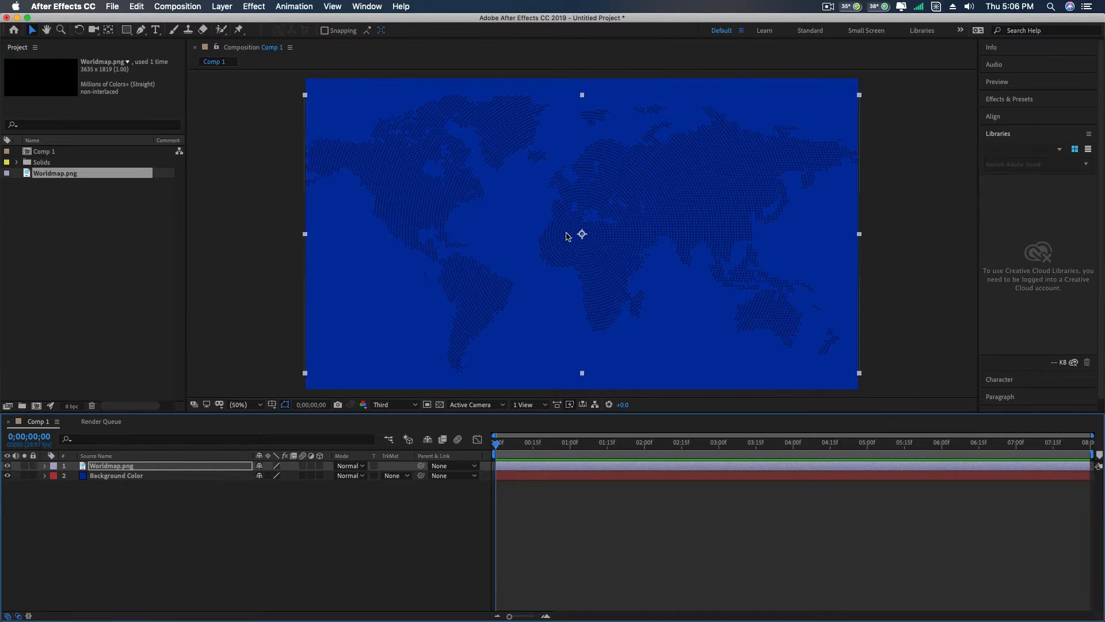
pyautogui.click(367, 527)
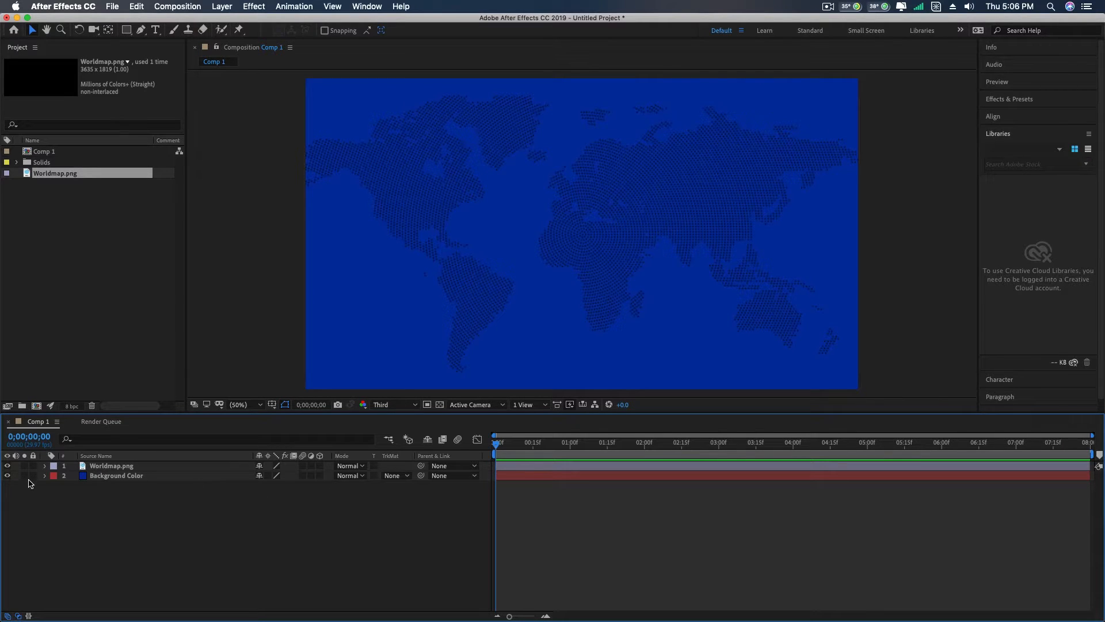
pyautogui.moveTo(34, 476); pyautogui.dragTo(32, 466)
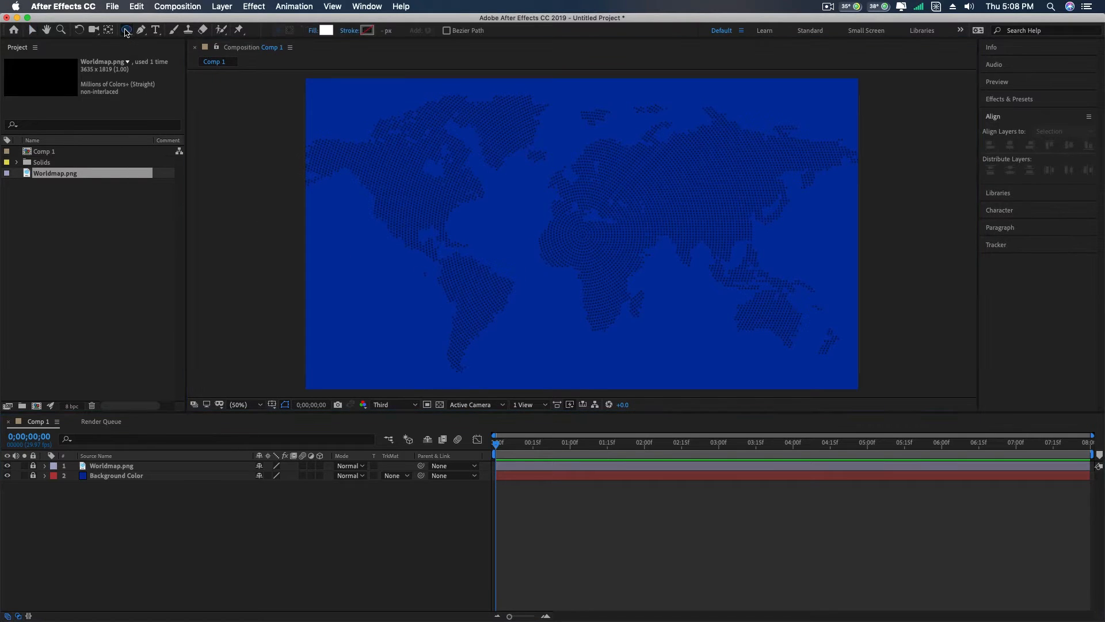
# - Draw a white circle with the Ellipse tool and move it to roughly the centre of the composition
pyautogui.click(127, 30)
pyautogui.moveTo(128, 34); pyautogui.dragTo(167, 54)
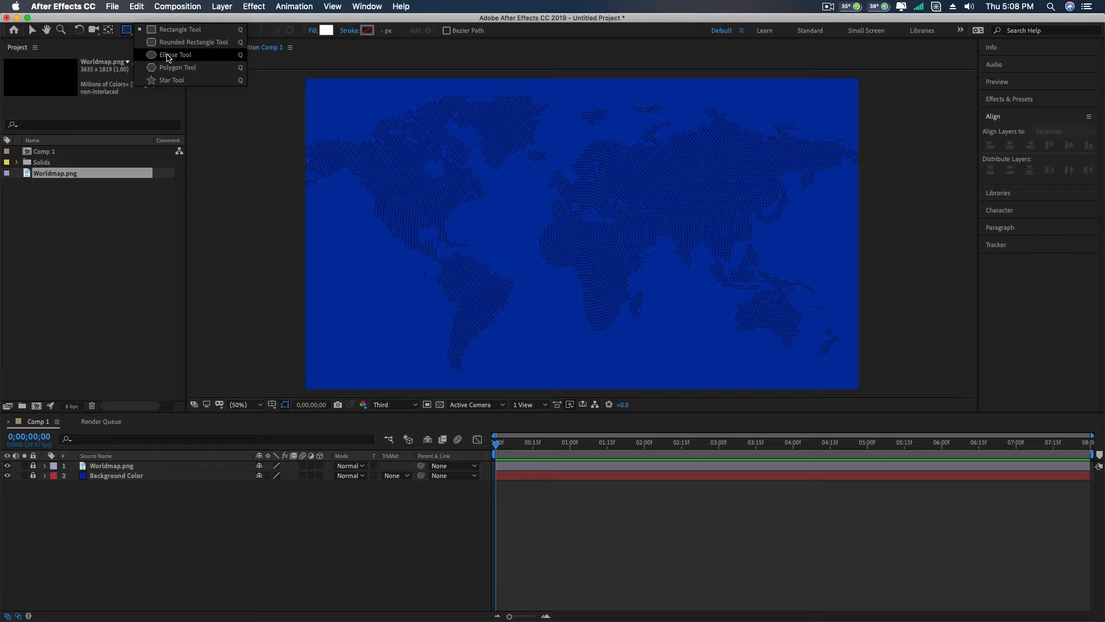
pyautogui.moveTo(169, 57); pyautogui.dragTo(169, 58)
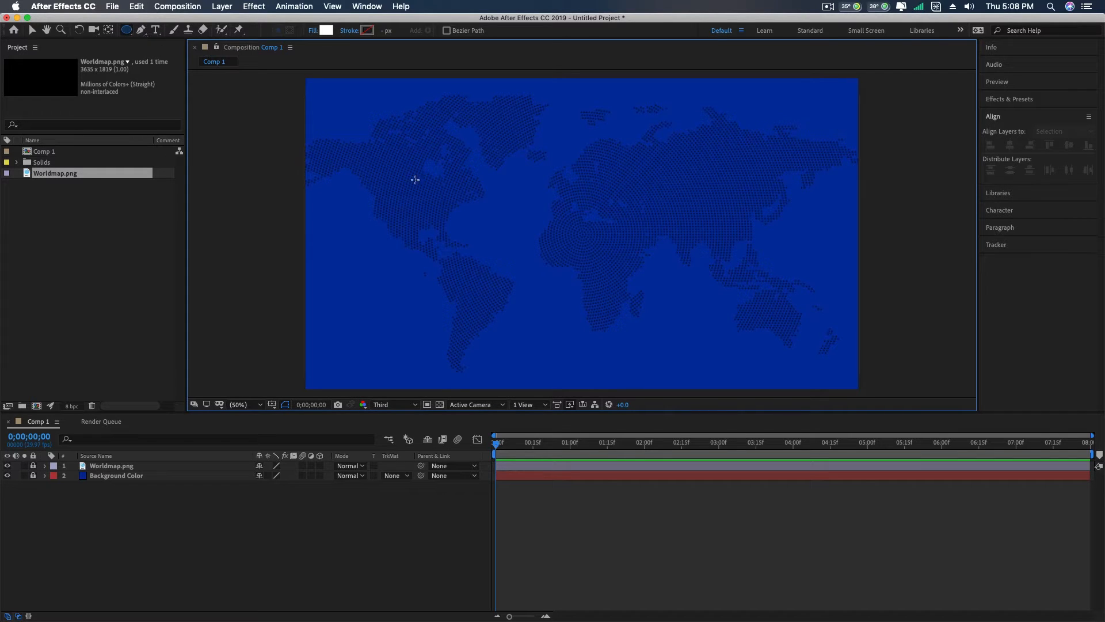
pyautogui.moveTo(581, 233); pyautogui.dragTo(692, 333)
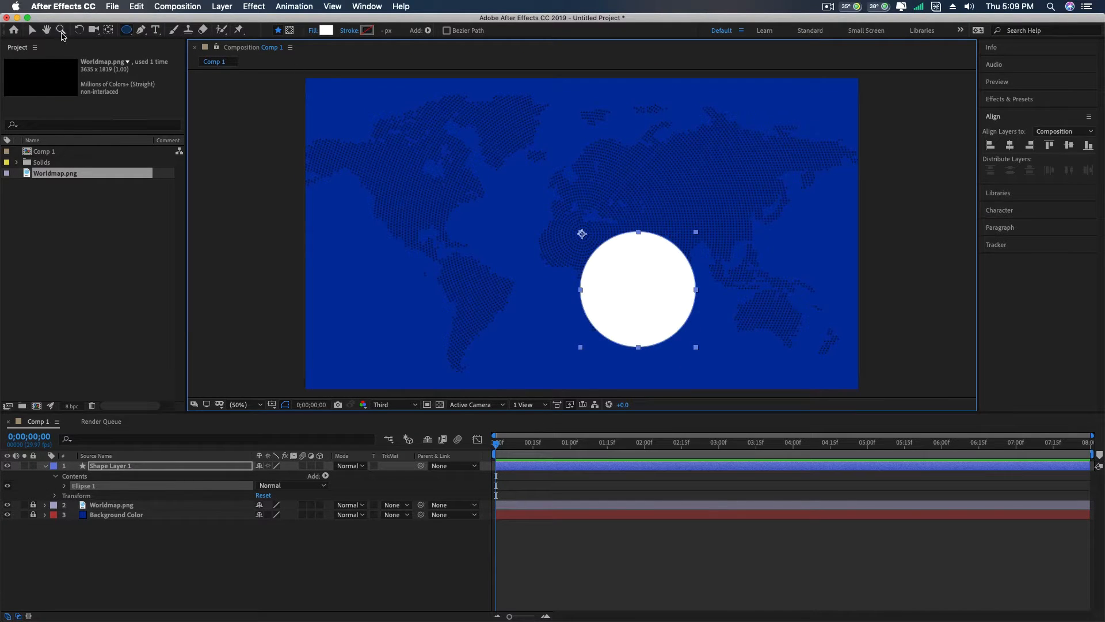
pyautogui.click(31, 30)
pyautogui.moveTo(619, 260); pyautogui.dragTo(593, 204)
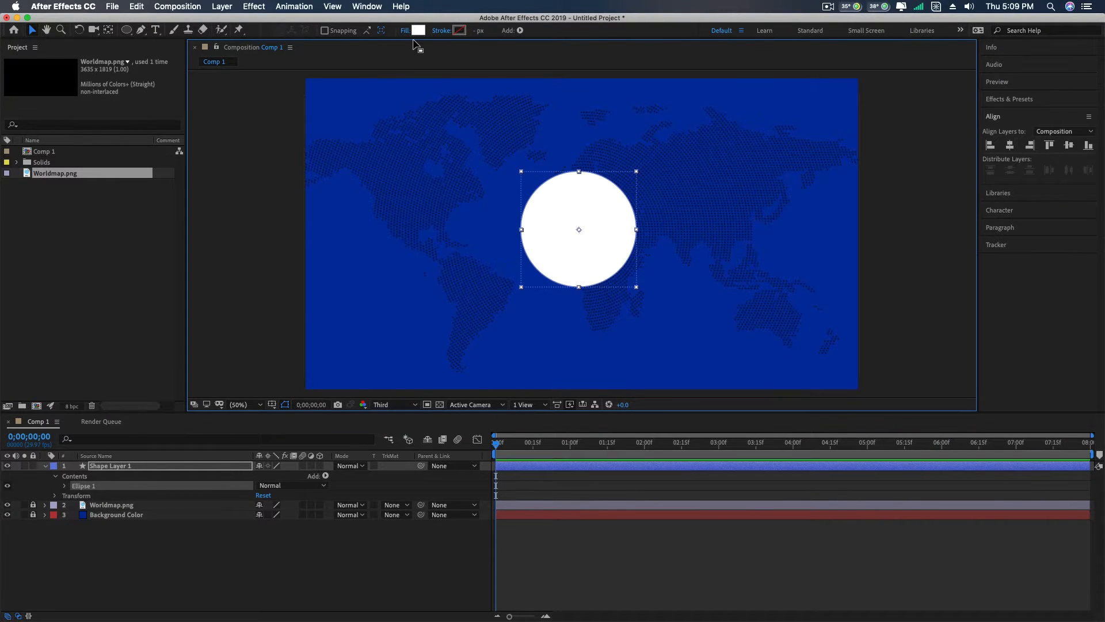
# - Change the circle's fill type to Radial Gradient, keeping Normal blending and 100% opacity
pyautogui.click(419, 30)
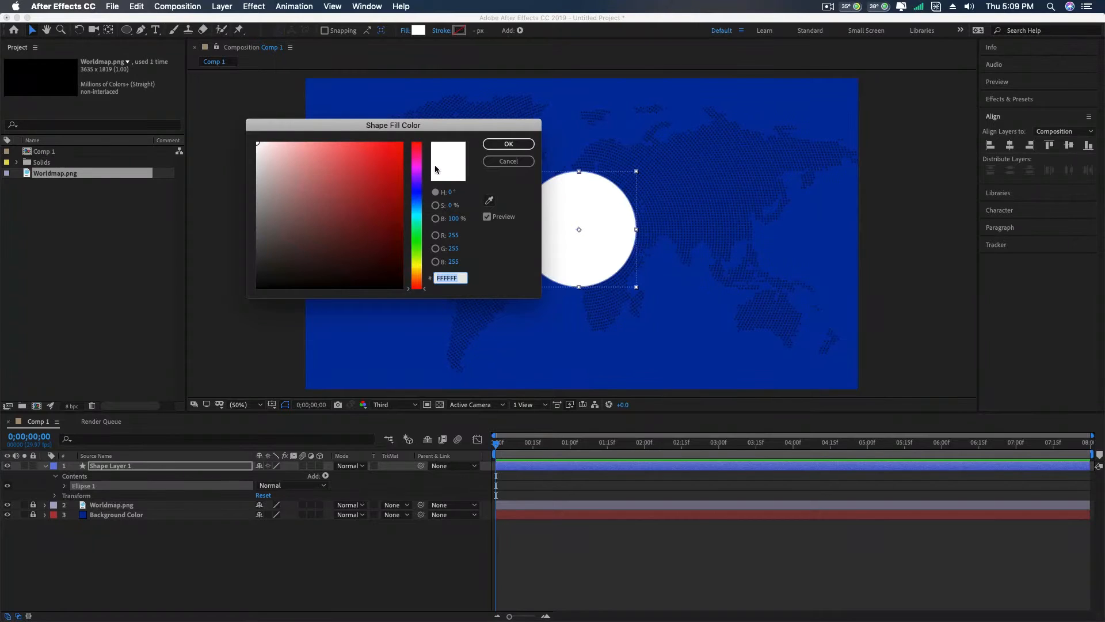
pyautogui.click(508, 161)
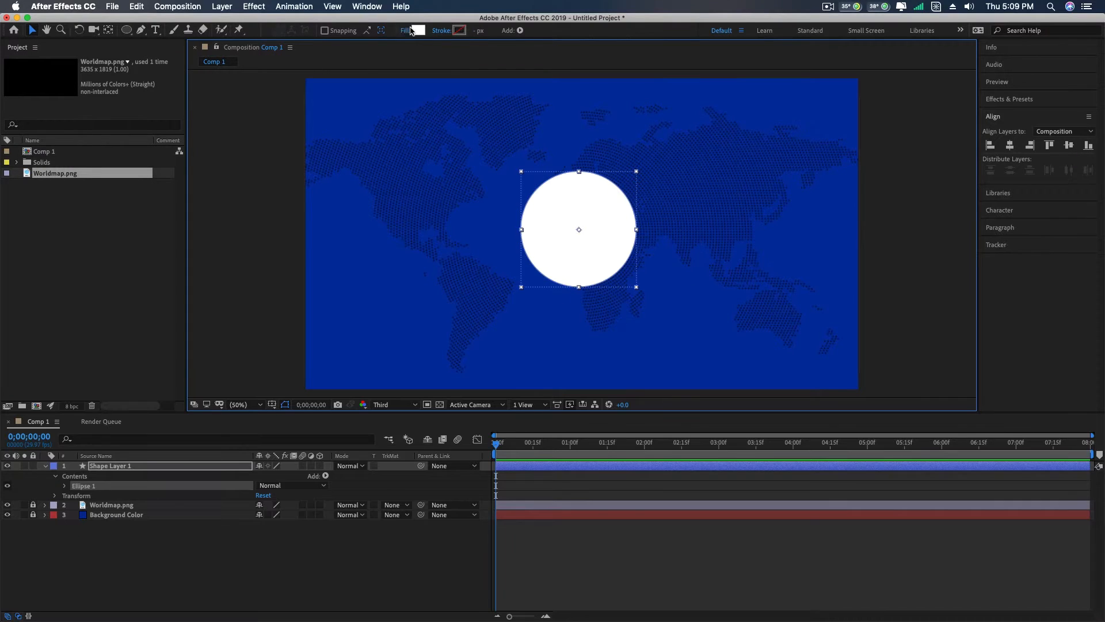
pyautogui.click(403, 33)
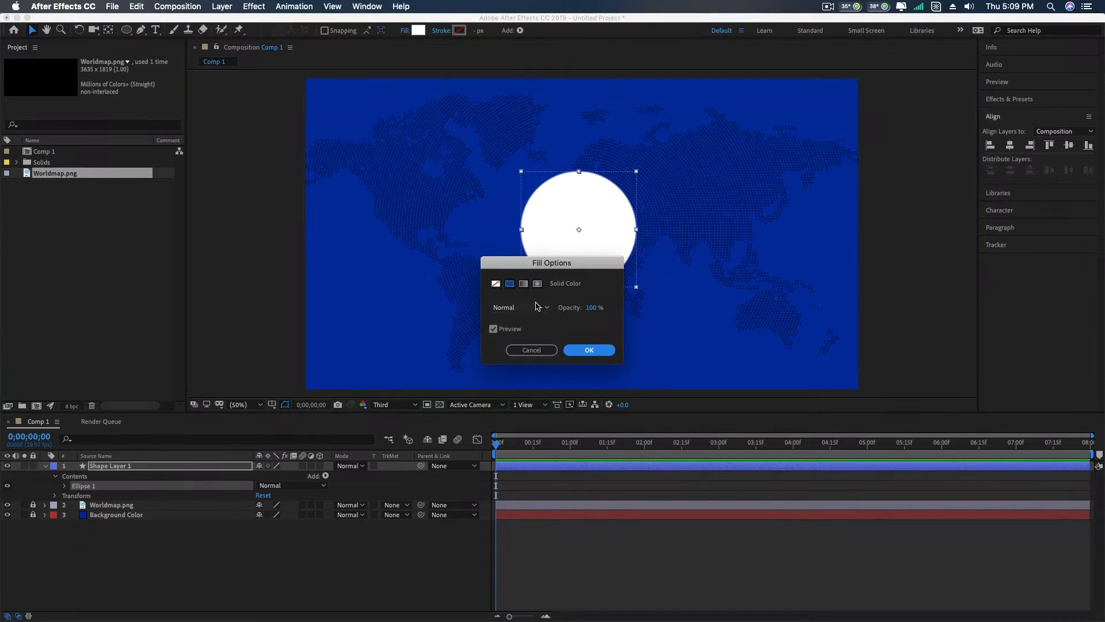
pyautogui.click(538, 284)
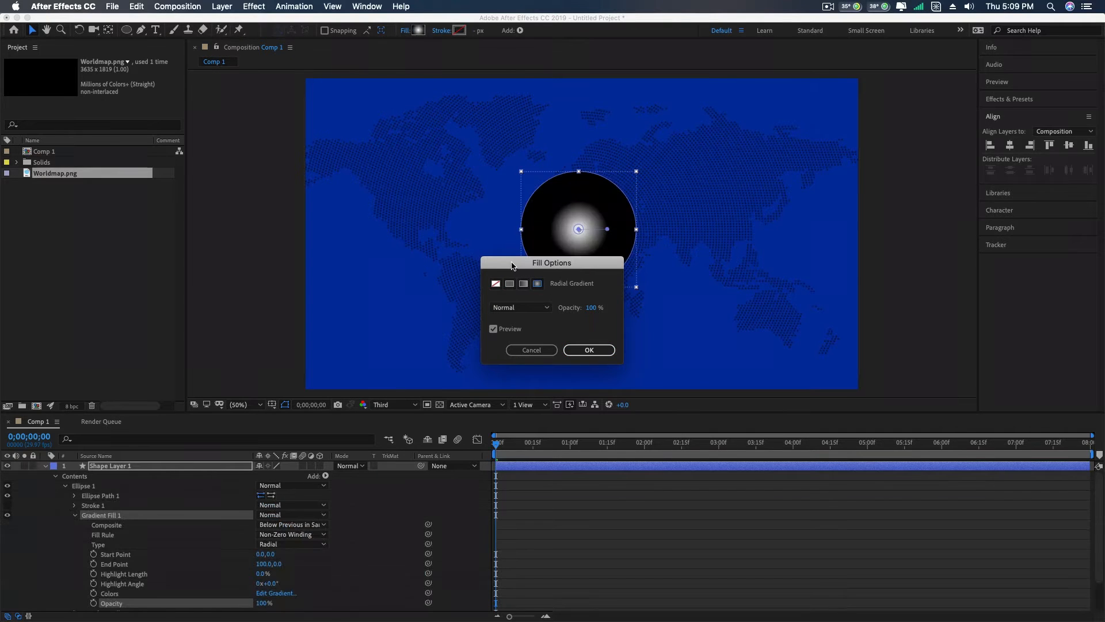
pyautogui.moveTo(501, 264); pyautogui.dragTo(343, 200)
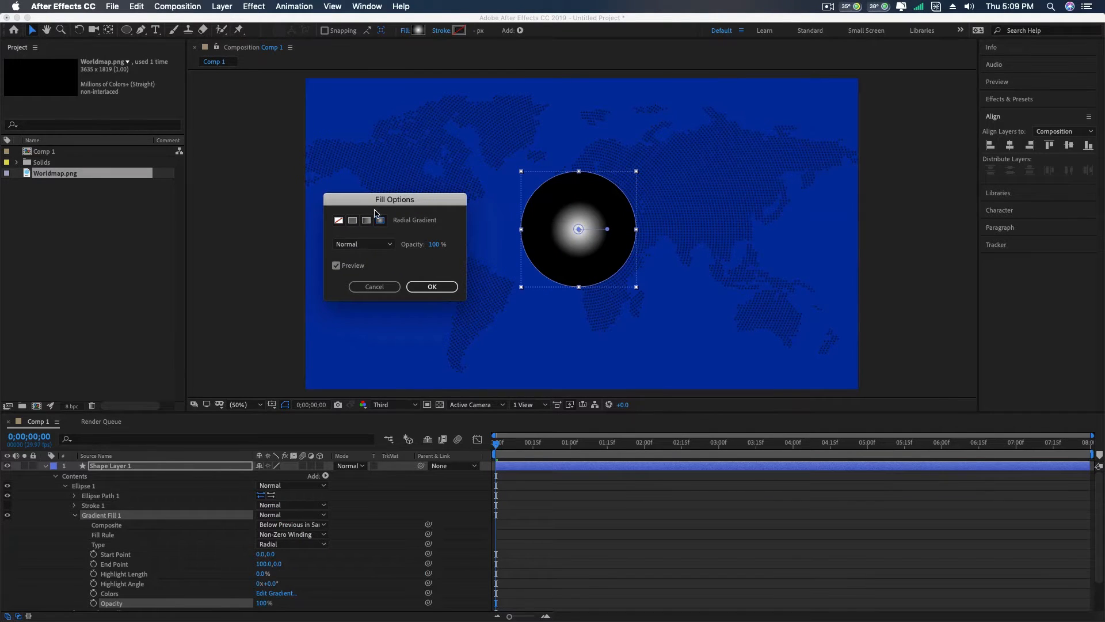
pyautogui.click(432, 286)
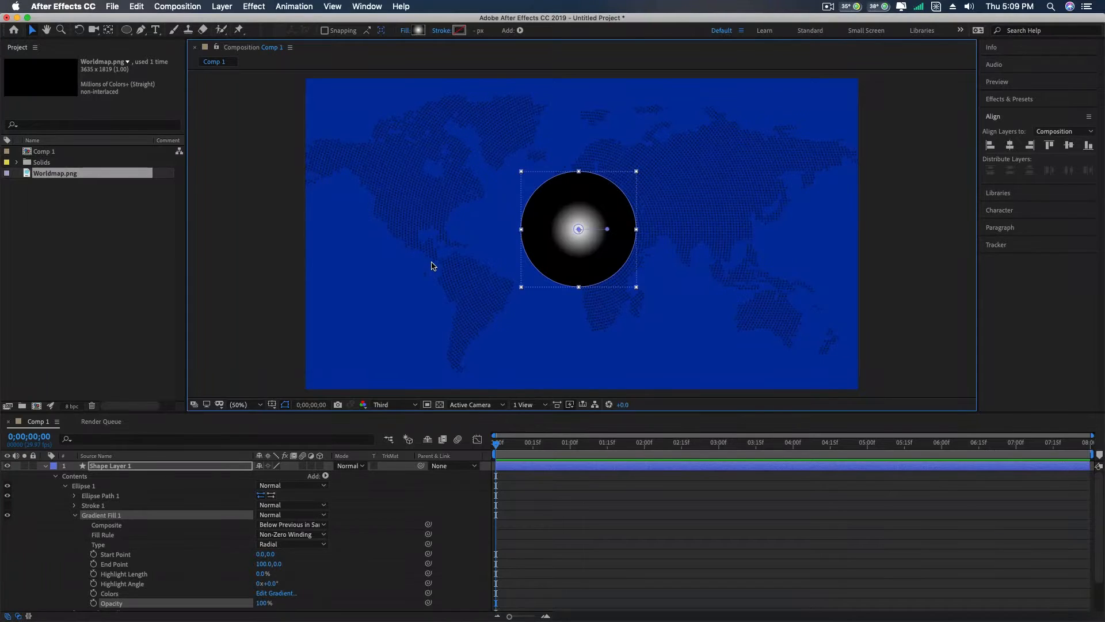
# - Set the start colour stop of the circle's radial gradient to cyan 07D7E6
pyautogui.click(419, 31)
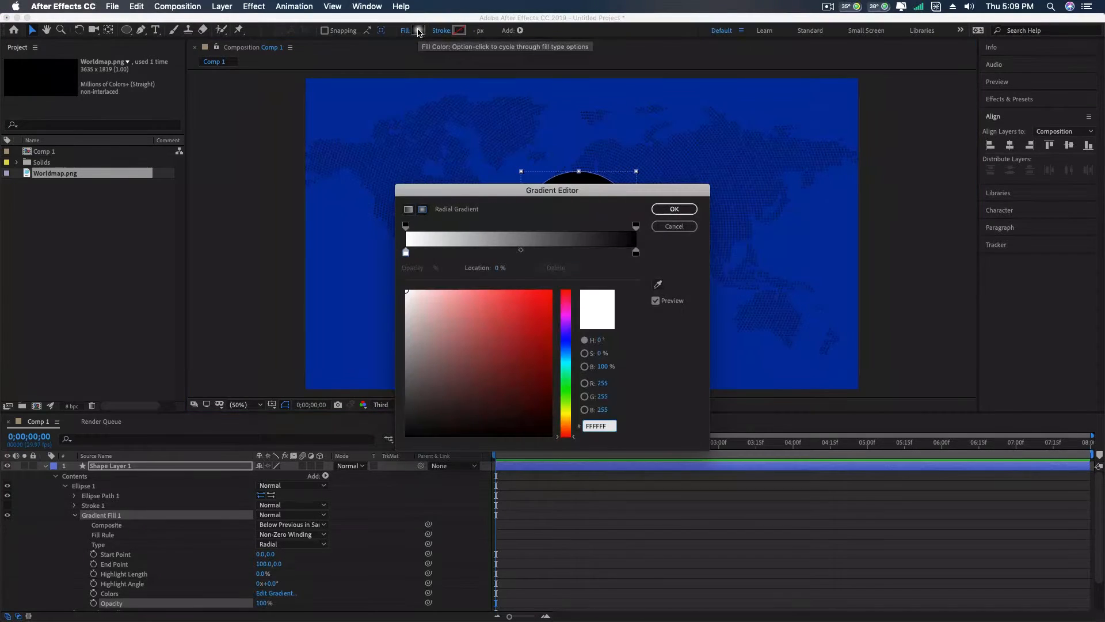
pyautogui.moveTo(465, 190); pyautogui.dragTo(251, 141)
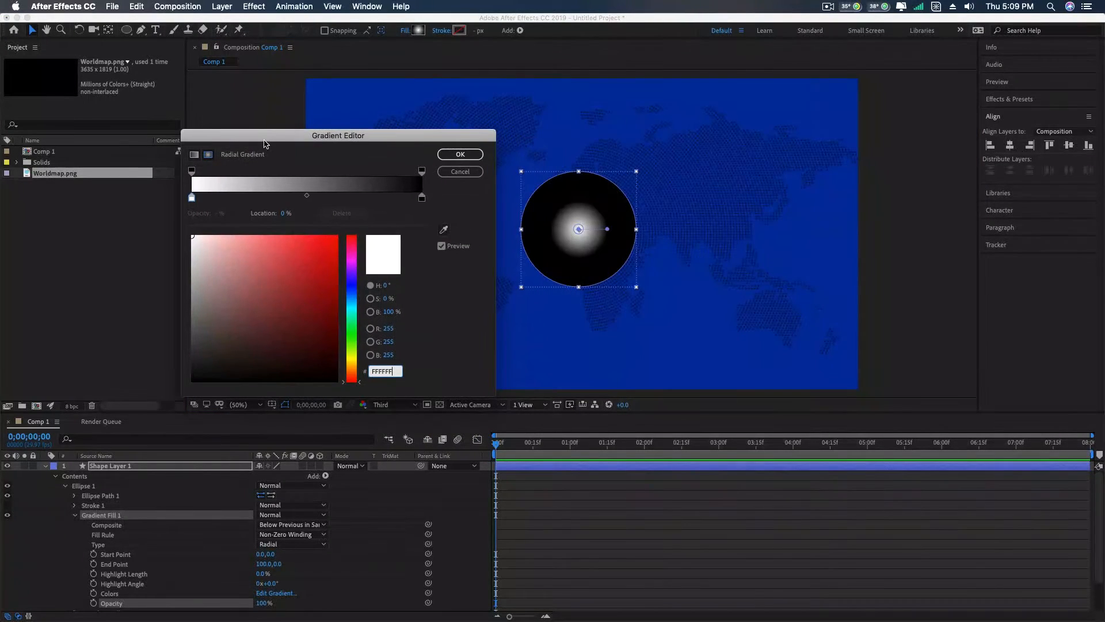
pyautogui.click(192, 198)
pyautogui.click(349, 310)
pyautogui.moveTo(333, 269); pyautogui.dragTo(332, 251)
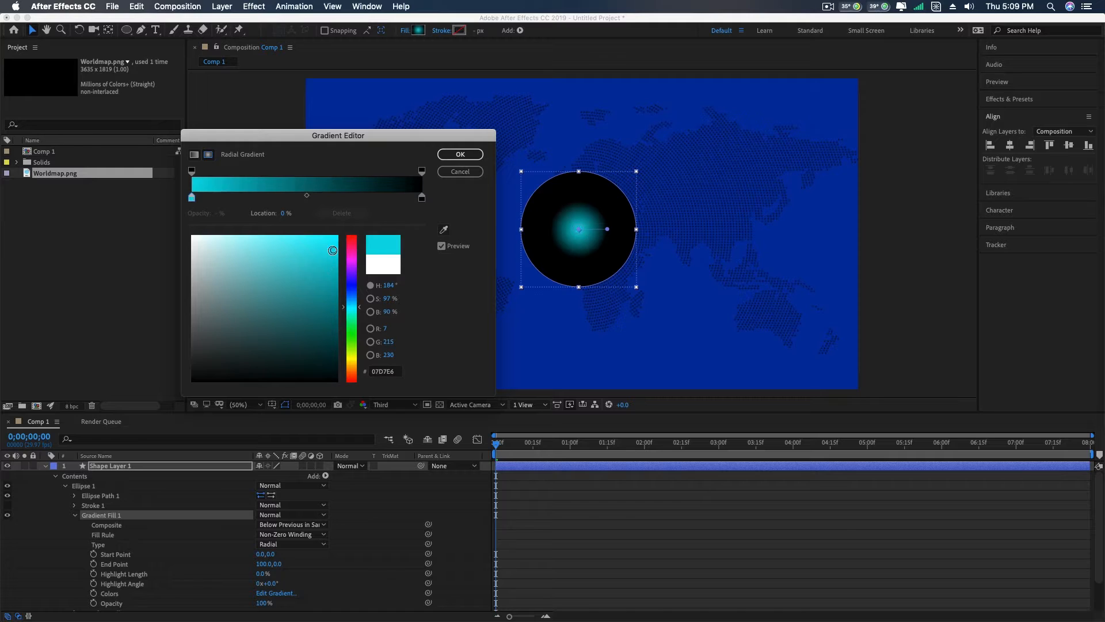
# - Try several blue and cyan shades on the radial gradient's end colour stop, ending with pale cyan B9F7F8
pyautogui.click(422, 198)
pyautogui.click(352, 300)
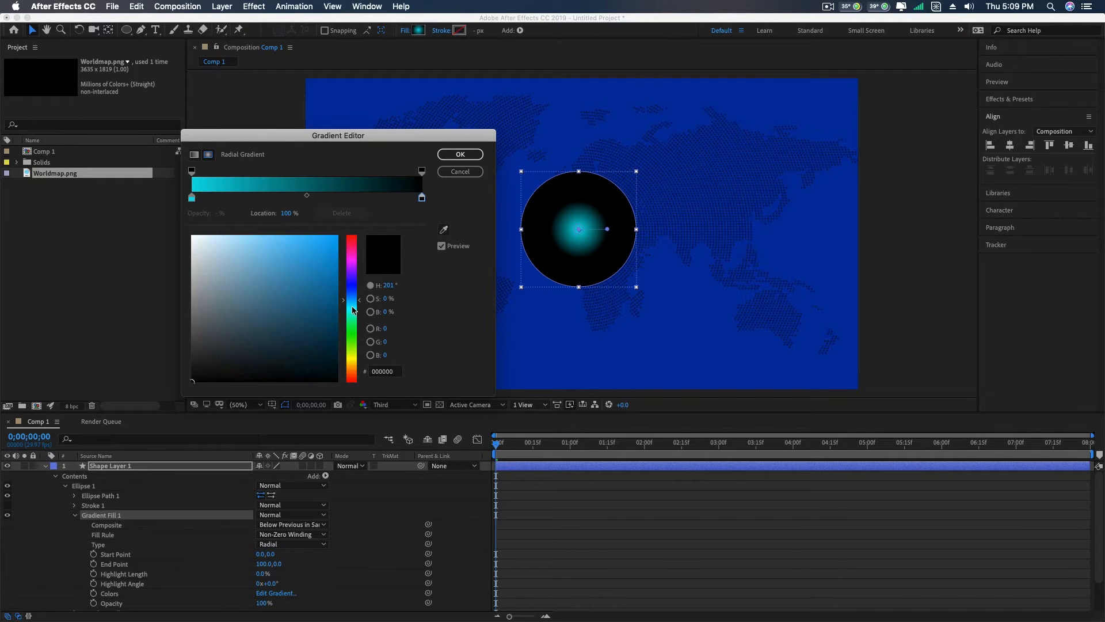
pyautogui.moveTo(325, 245); pyautogui.dragTo(328, 243)
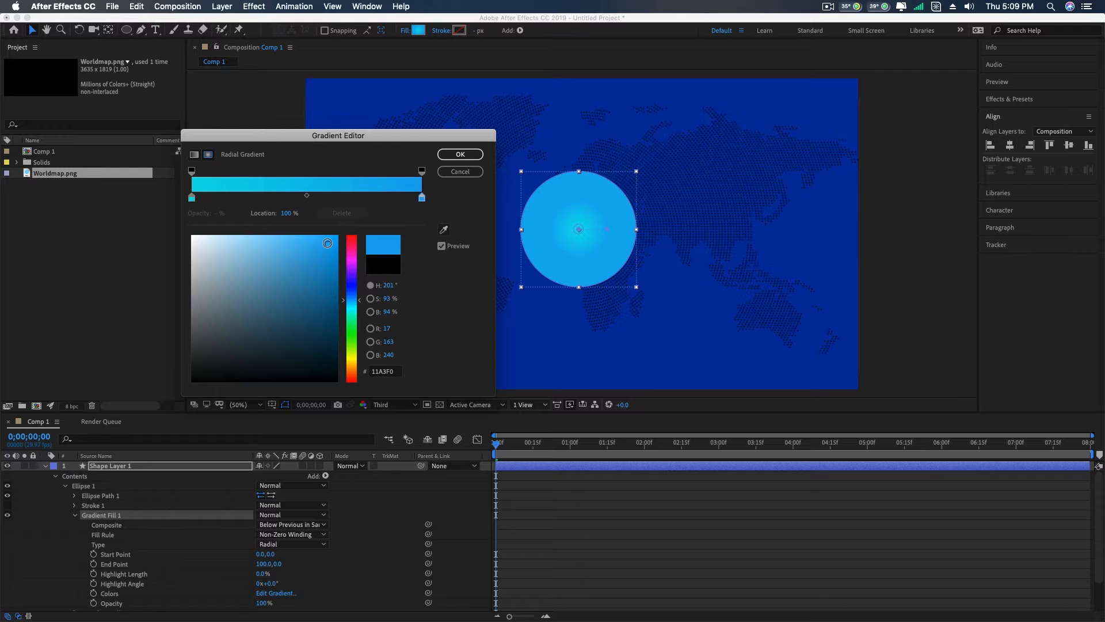
pyautogui.click(335, 287)
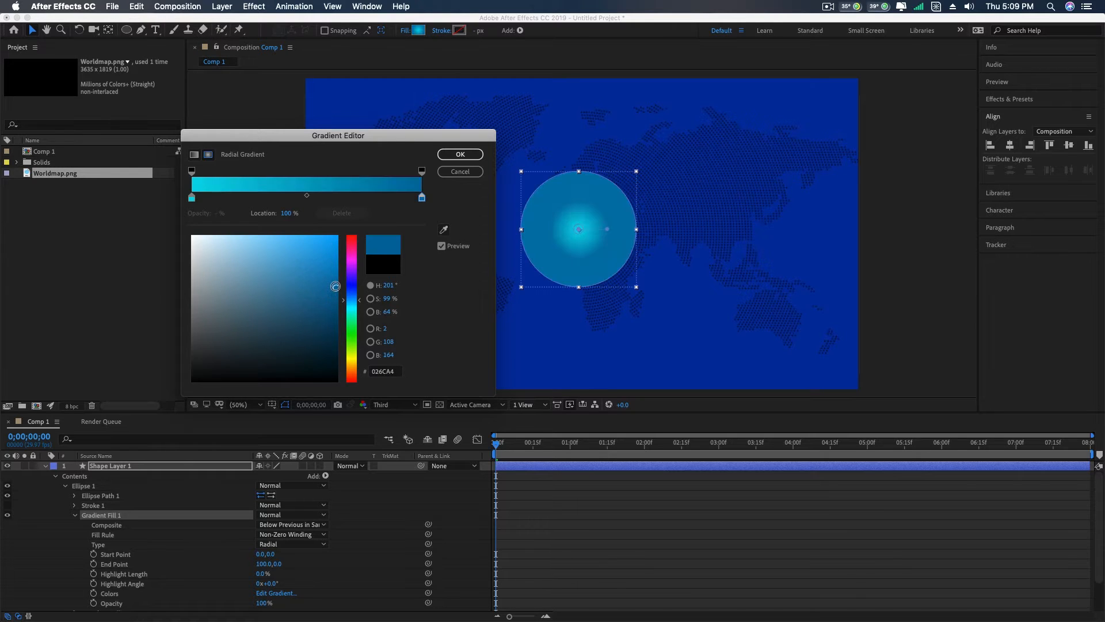
pyautogui.moveTo(335, 286); pyautogui.dragTo(336, 239)
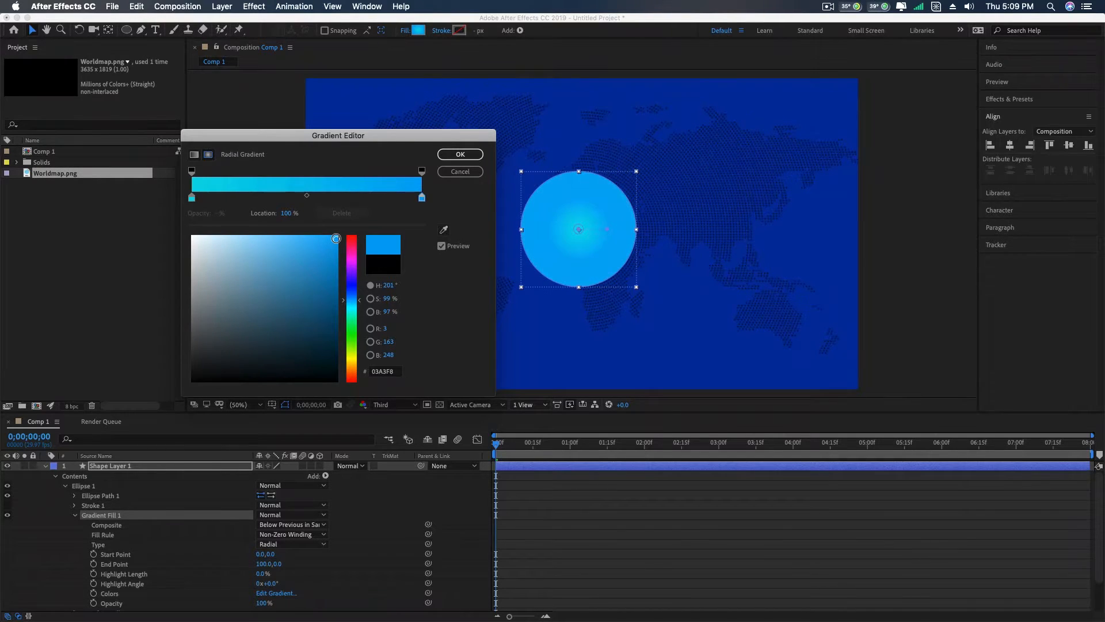
pyautogui.click(352, 309)
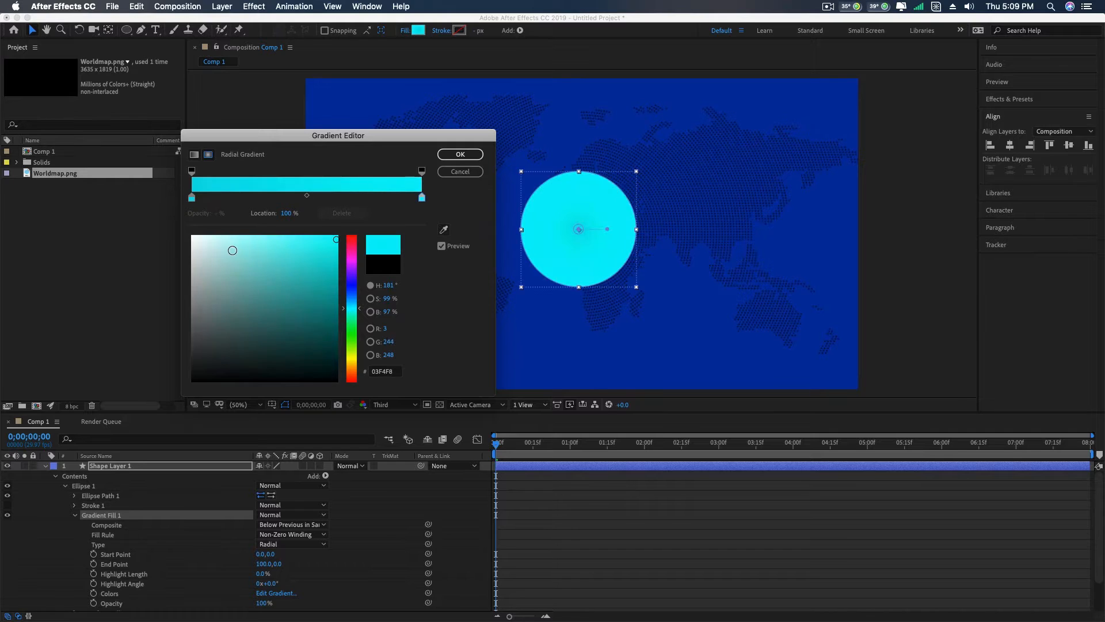
pyautogui.click(228, 240)
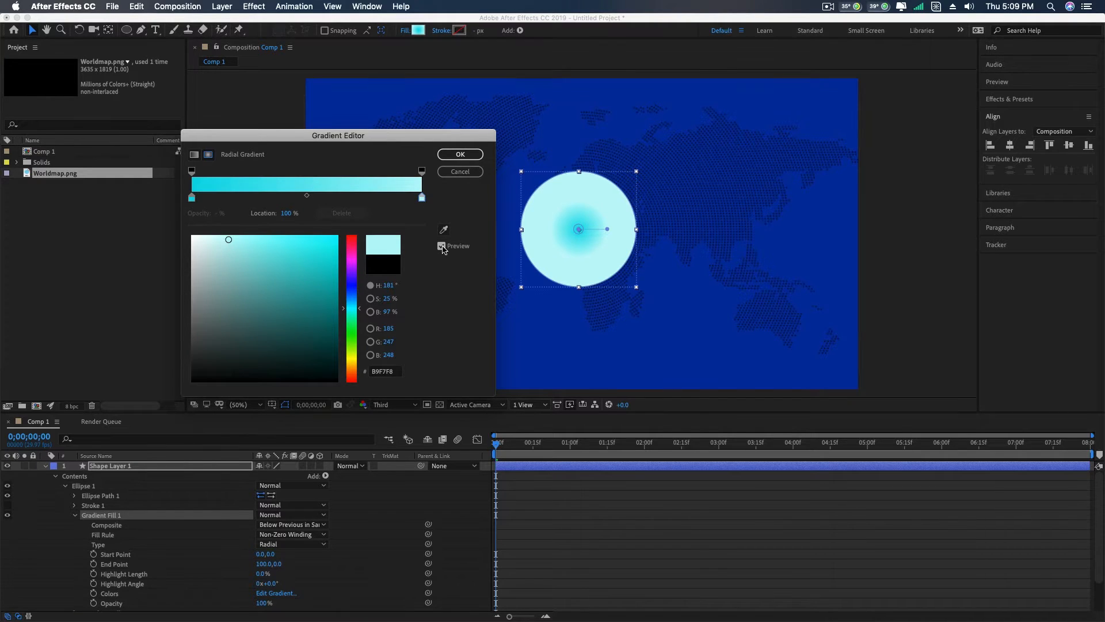
# - Set the end colour stop of the circle's radial gradient to bright cyan 02E1E4
pyautogui.click(423, 199)
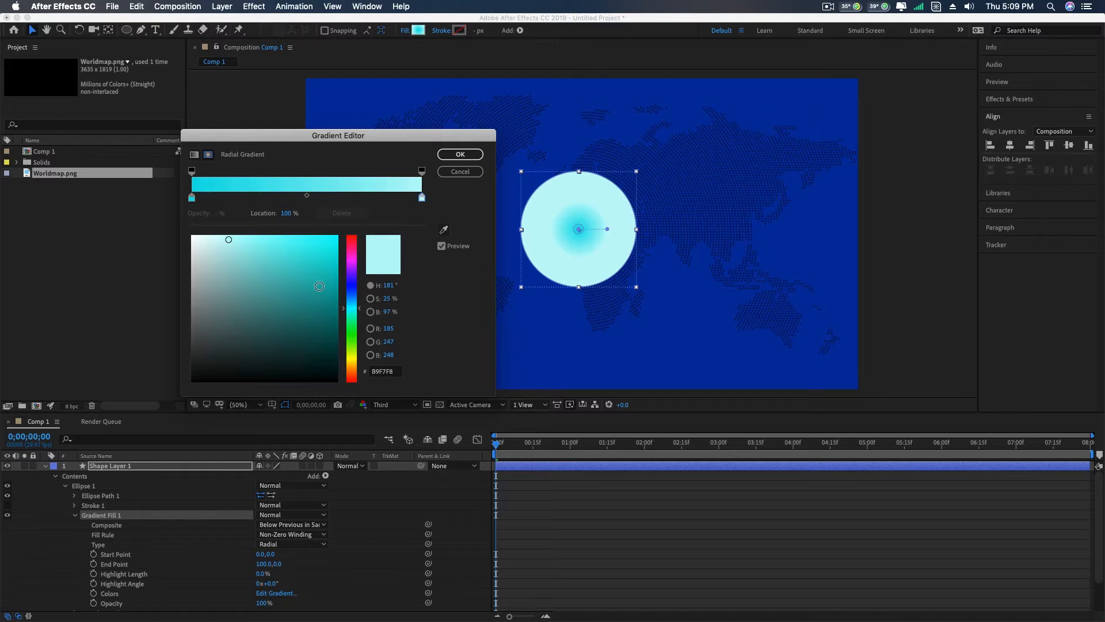
pyautogui.click(321, 288)
pyautogui.moveTo(324, 288)
pyautogui.mouseDown()
pyautogui.moveTo(337, 245)
pyautogui.moveTo(335, 256)
pyautogui.mouseUp()
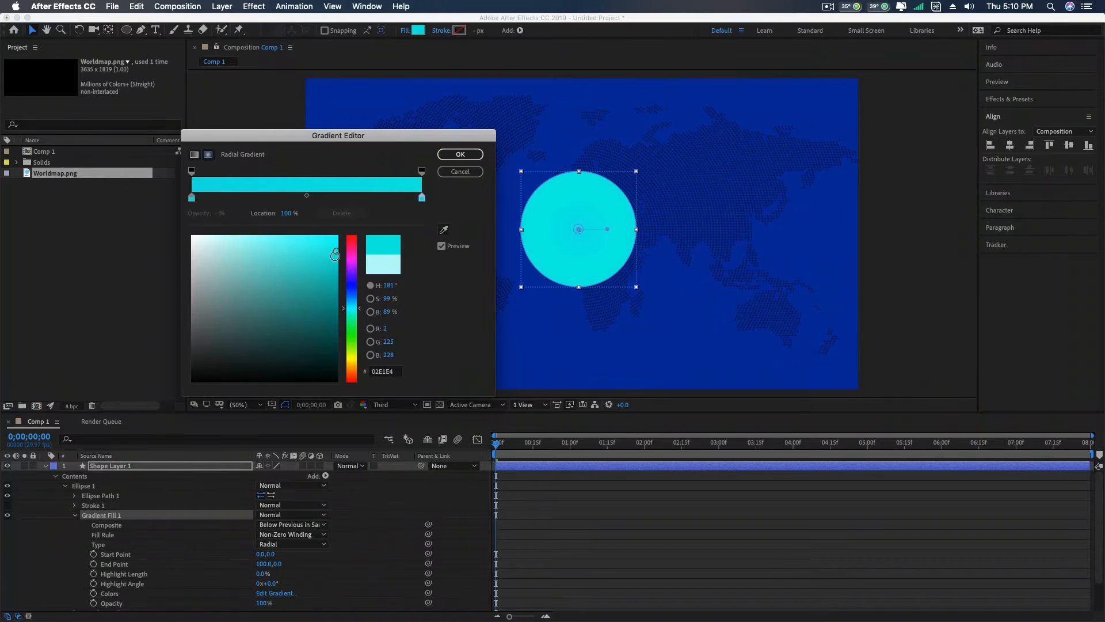
# - Set the start colour stop of the radial gradient to pale cyan C7F4F8 and apply the gradient
pyautogui.click(192, 198)
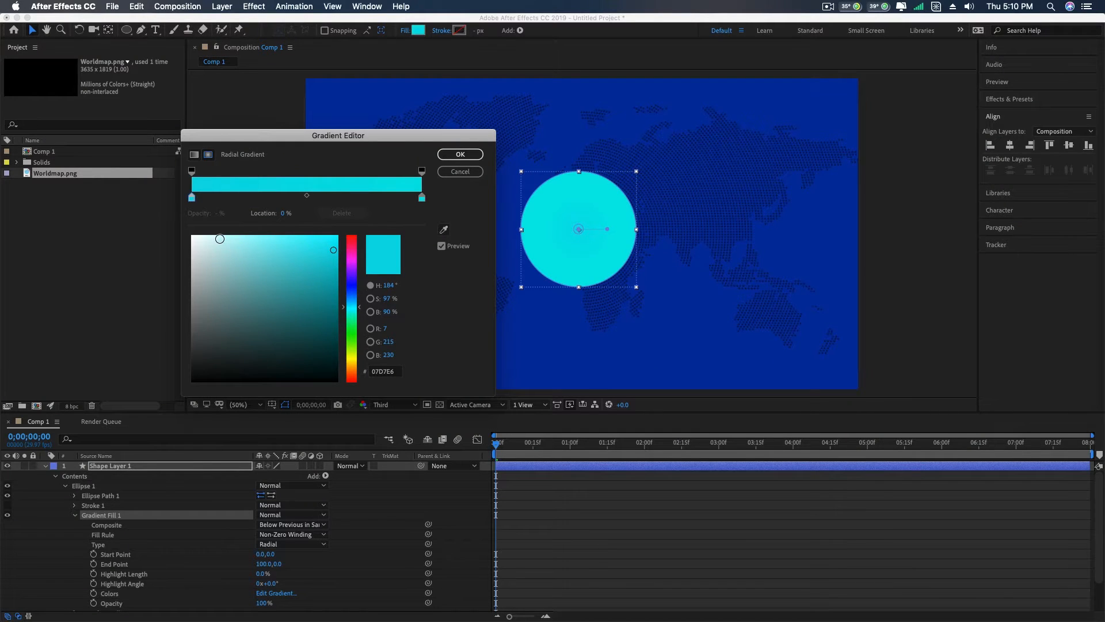
pyautogui.click(216, 239)
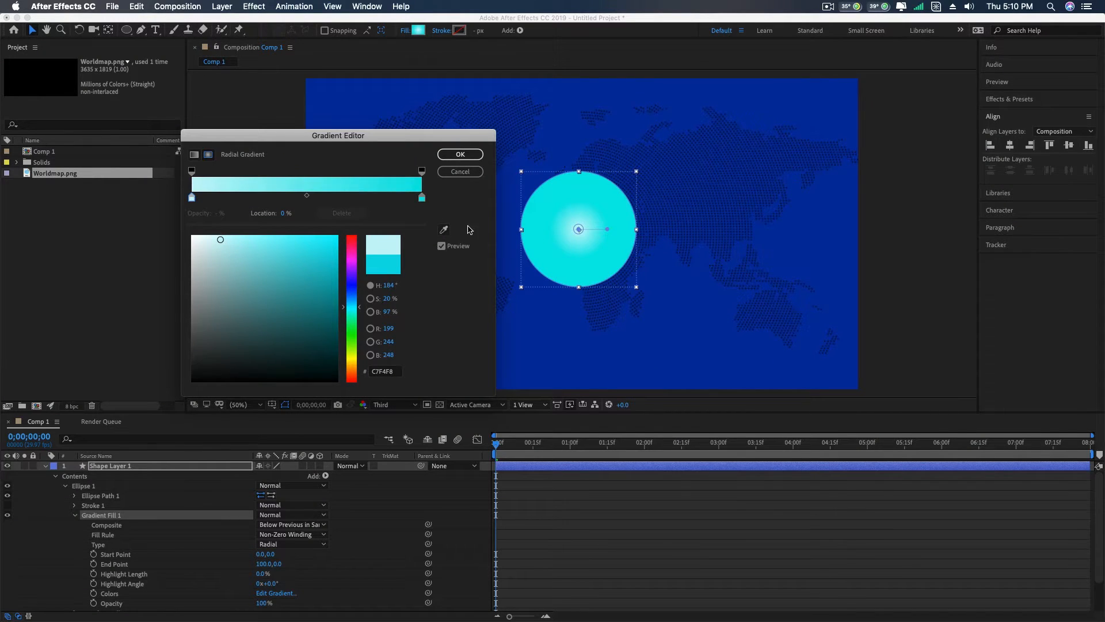
pyautogui.click(460, 155)
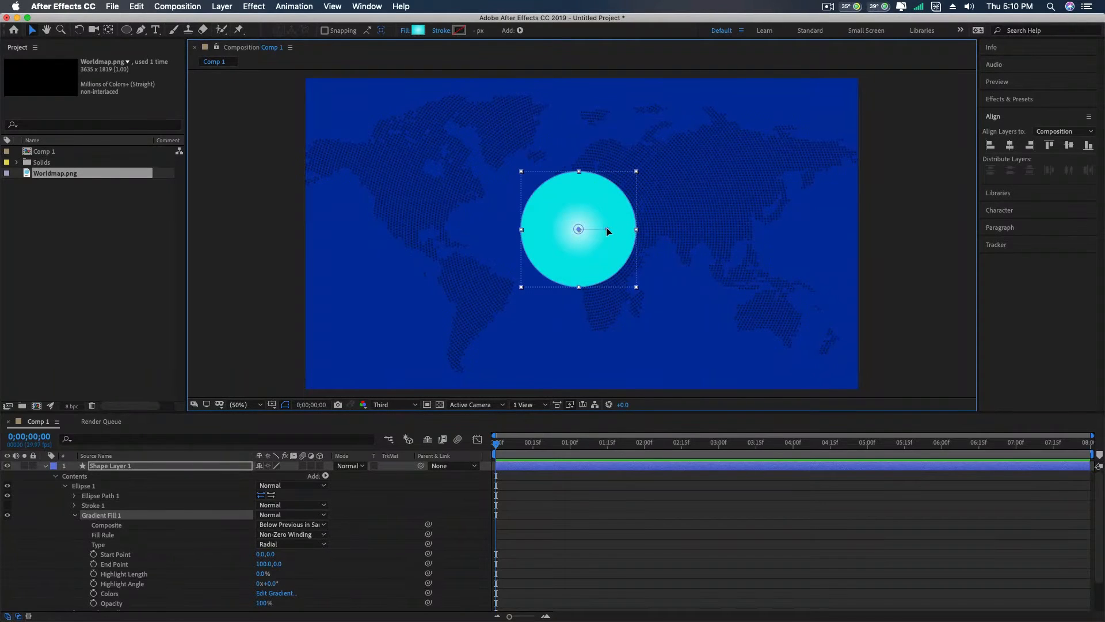
# - Extend the gradient's end point to about 238, -7 just beyond the circle's edge and shift its start point to about 5, 3
pyautogui.moveTo(610, 230); pyautogui.dragTo(648, 230)
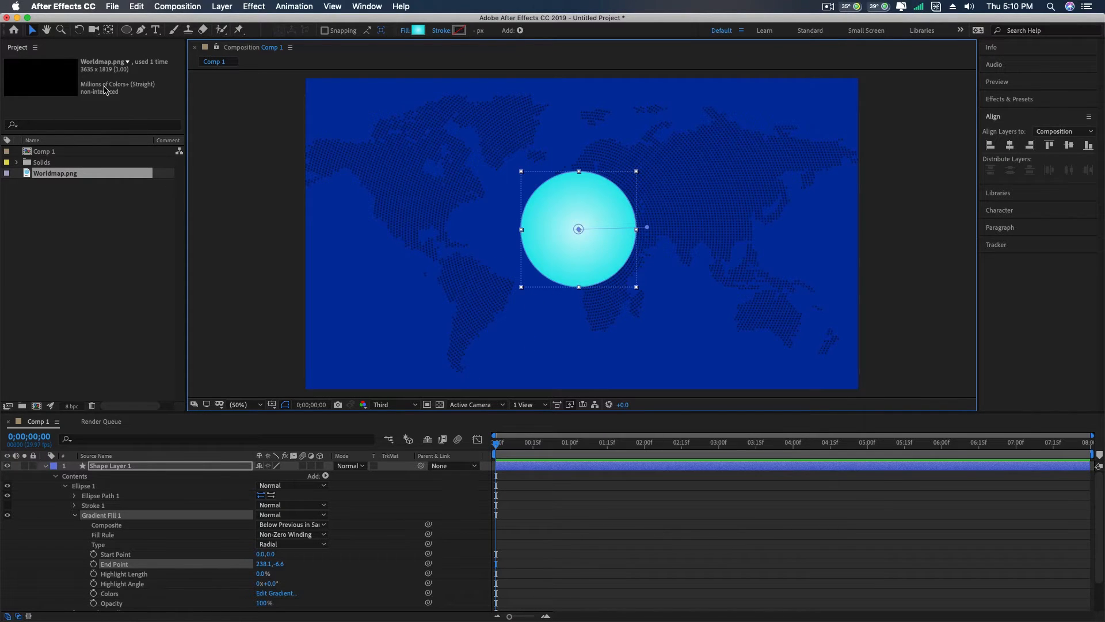
pyautogui.click(562, 196)
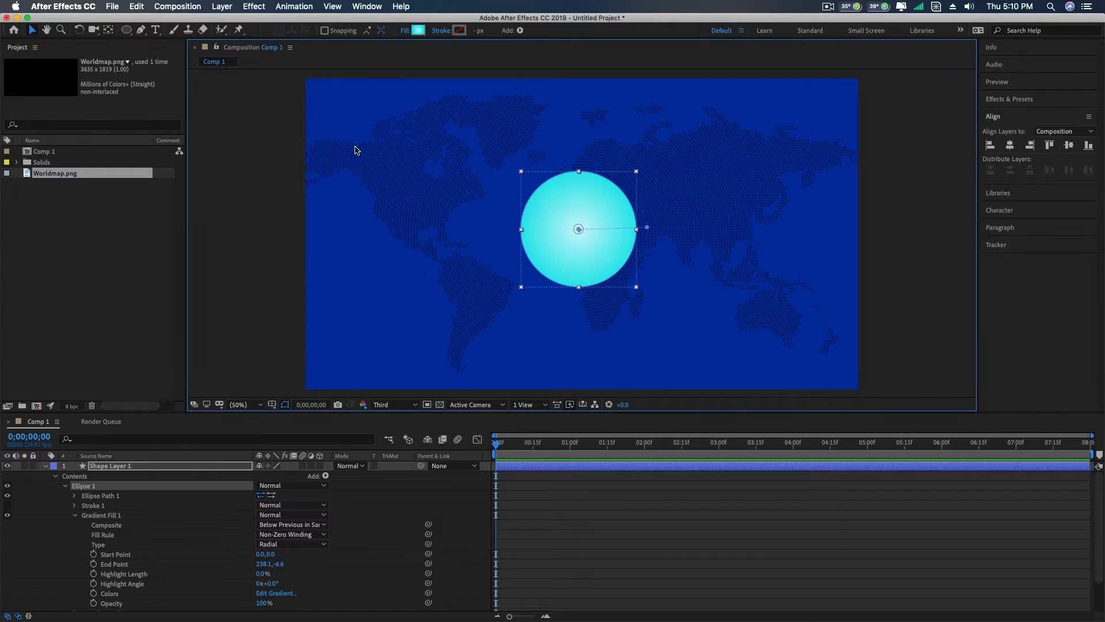
pyautogui.click(108, 31)
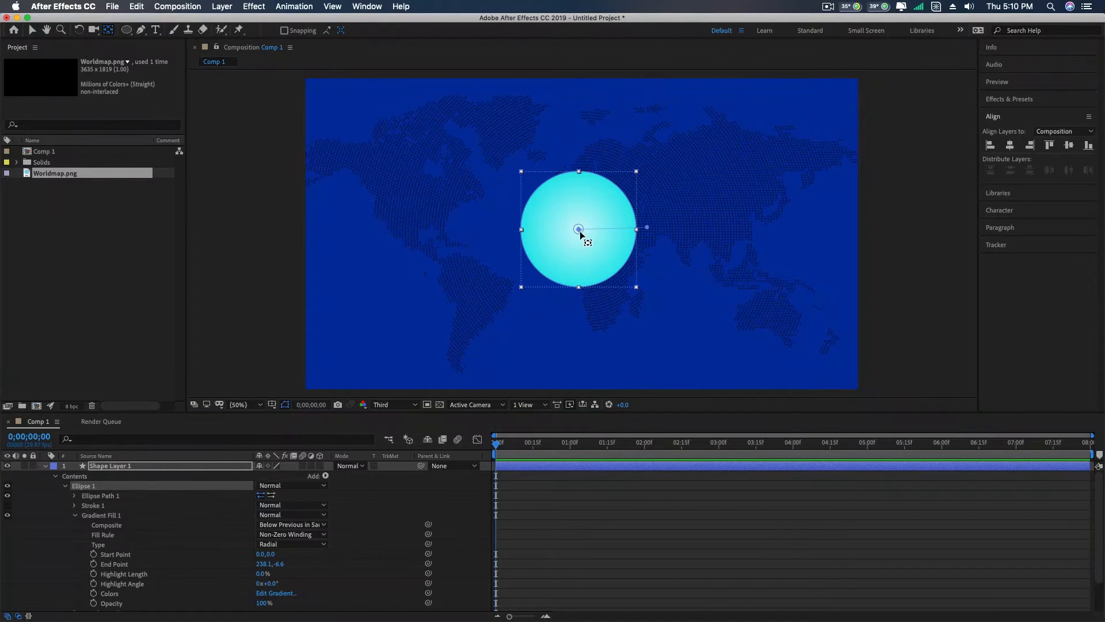
pyautogui.moveTo(578, 230); pyautogui.dragTo(581, 232)
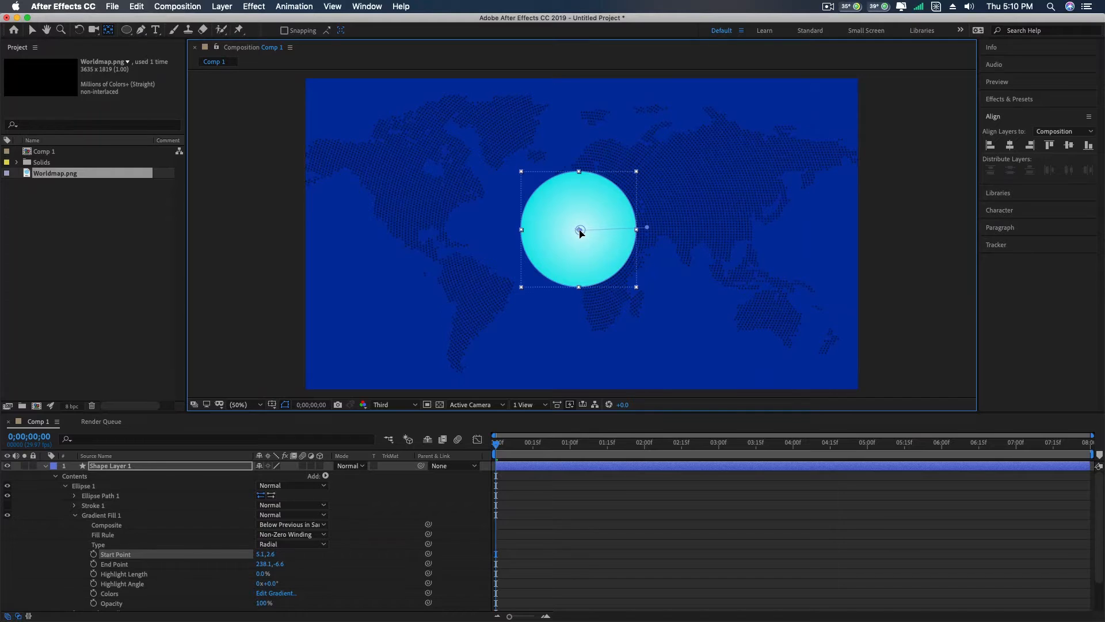
pyautogui.click(32, 30)
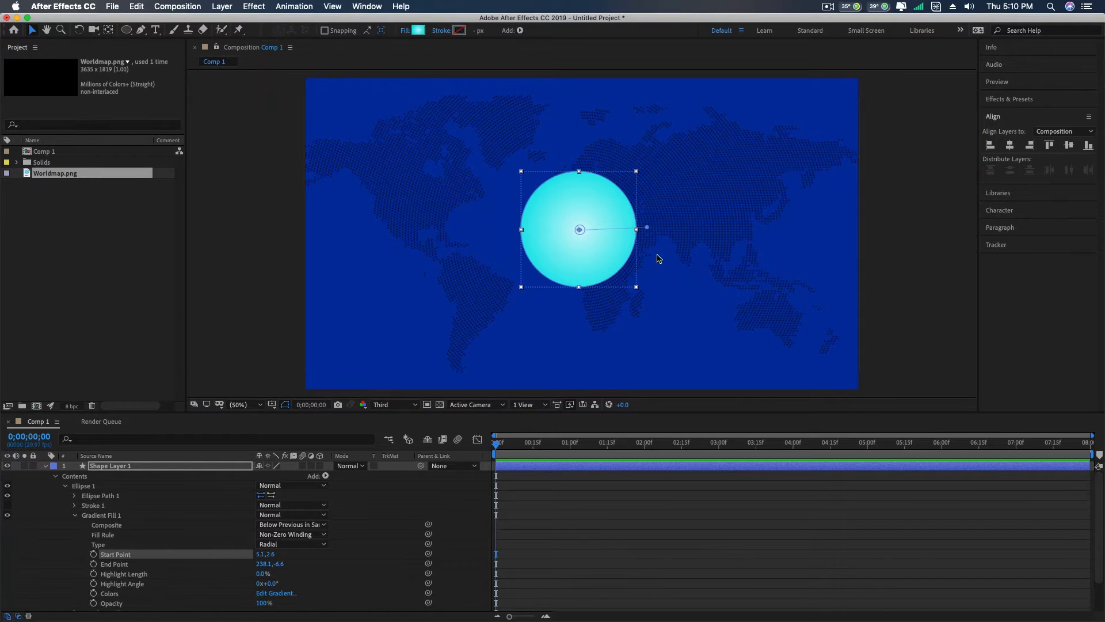
# - Give the gradient circle a white FFFFFF stroke 16 px wide
pyautogui.click(459, 30)
pyautogui.moveTo(391, 193); pyautogui.dragTo(261, 154)
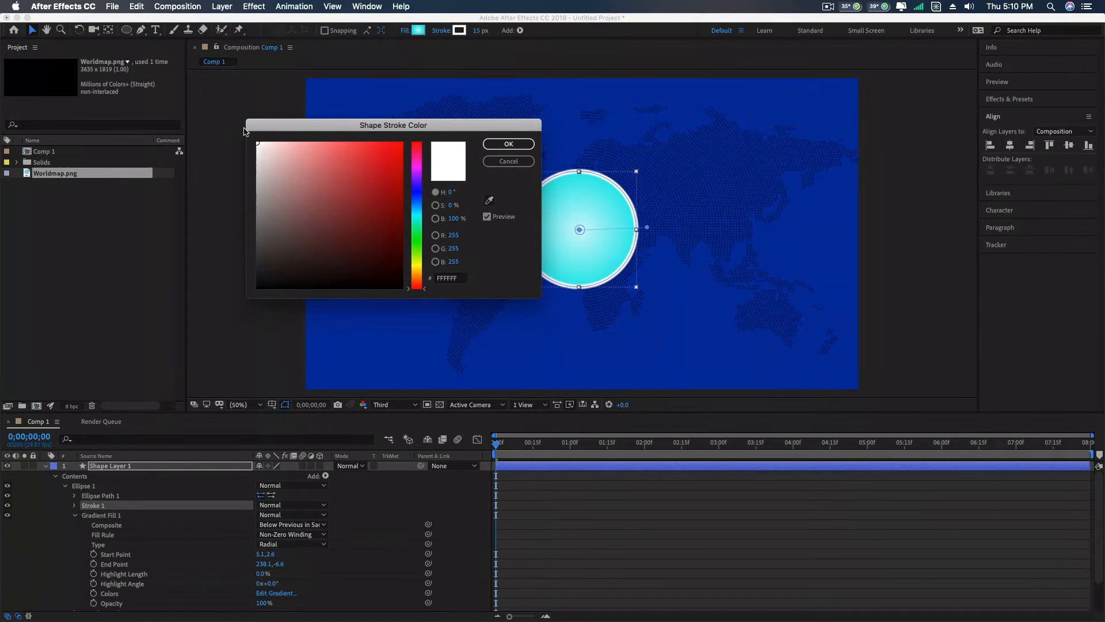
pyautogui.click(508, 144)
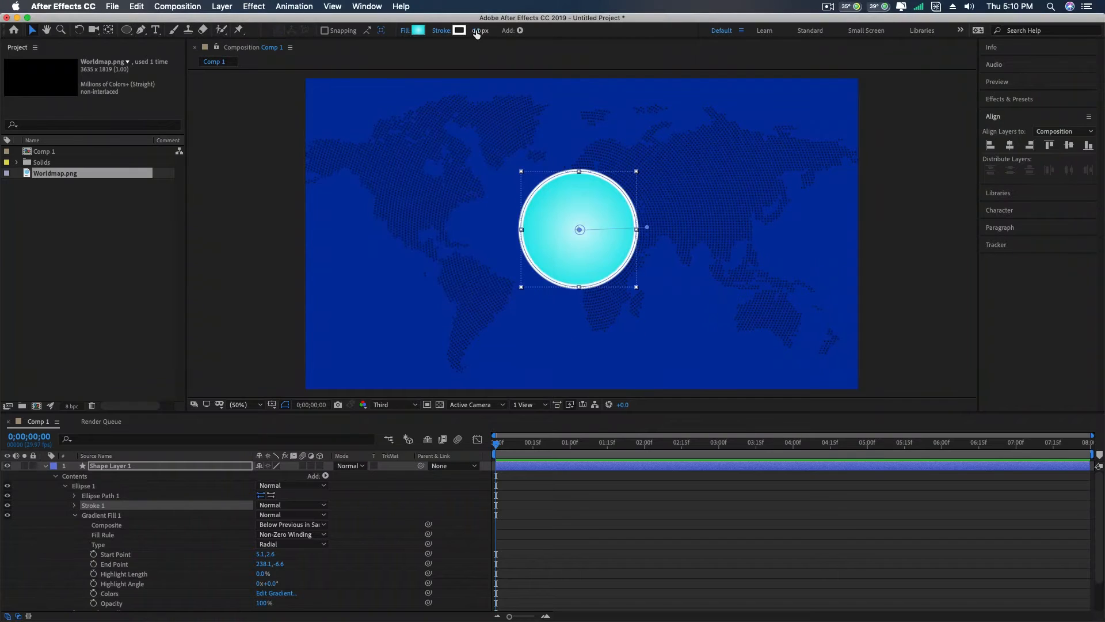
pyautogui.click(480, 30)
pyautogui.write('16')
pyautogui.press('Return')
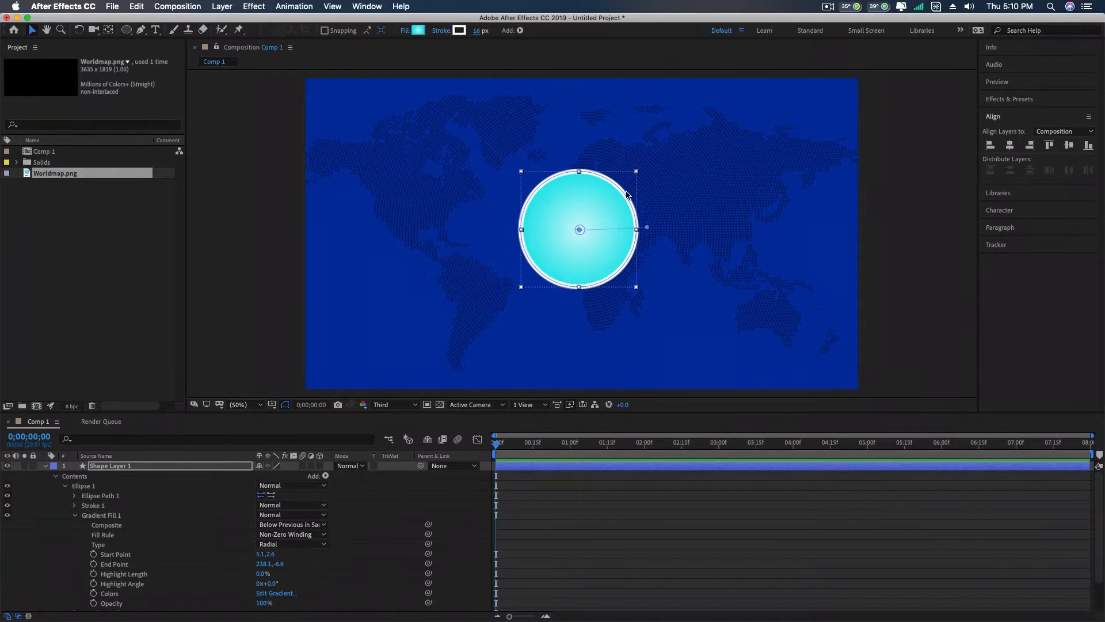
# - Centre the gradient circle horizontally and vertically in the composition and collapse its layer properties
pyautogui.click(593, 215)
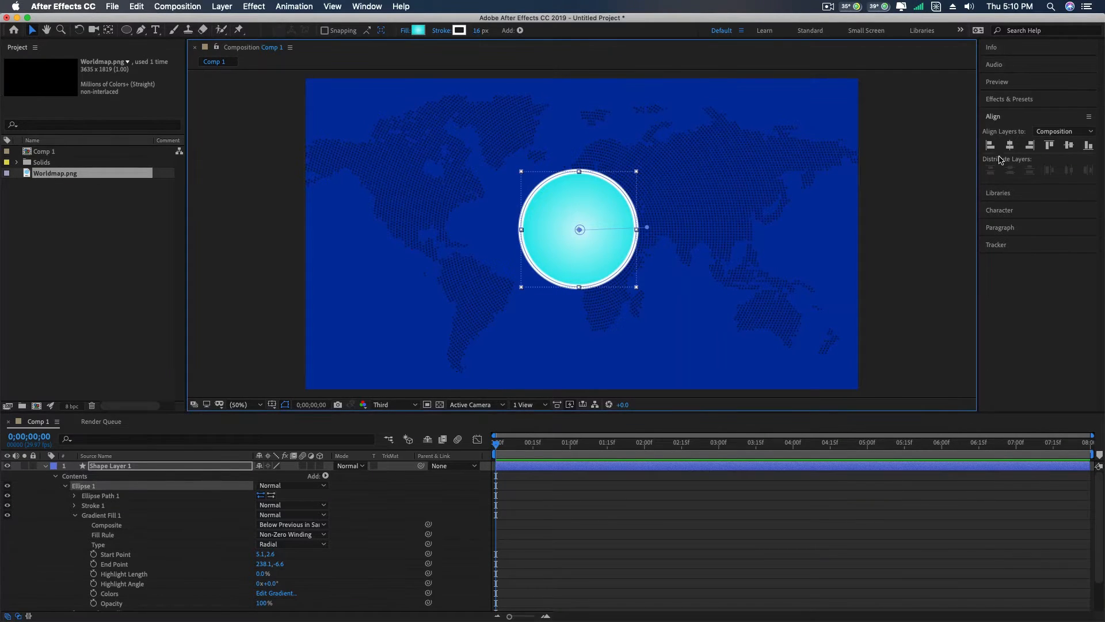
pyautogui.click(1001, 122)
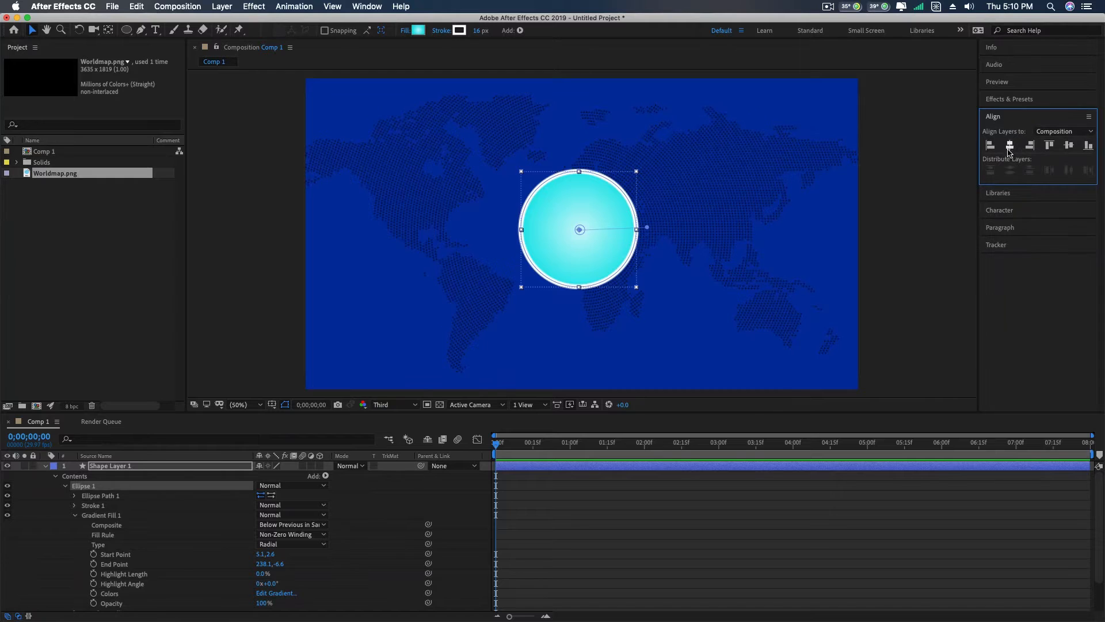
pyautogui.click(1010, 149)
pyautogui.click(1069, 146)
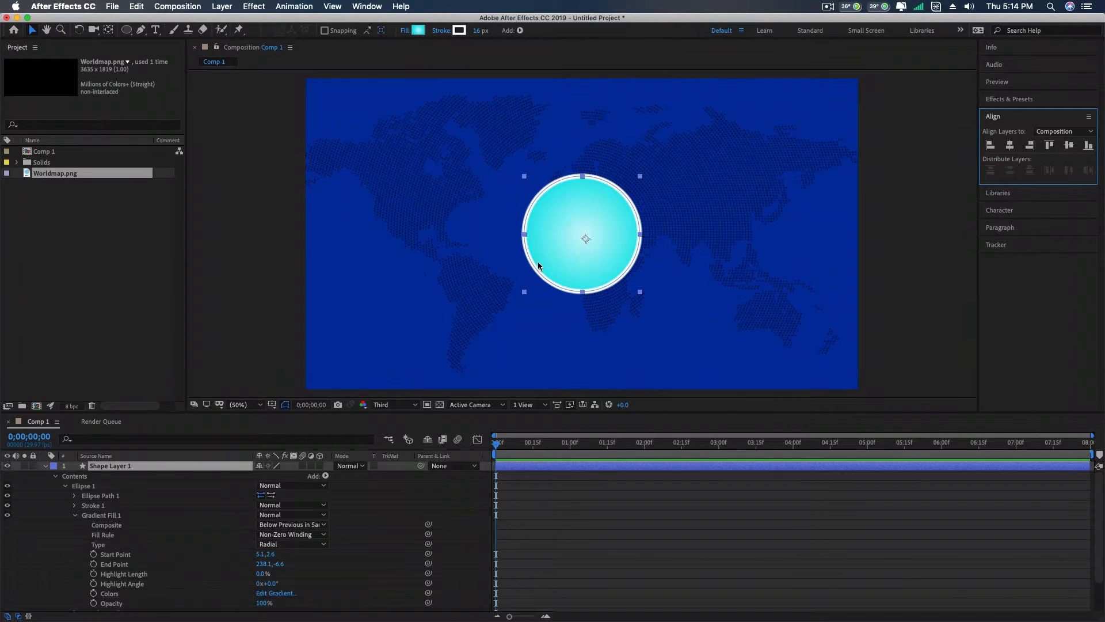
pyautogui.click(46, 464)
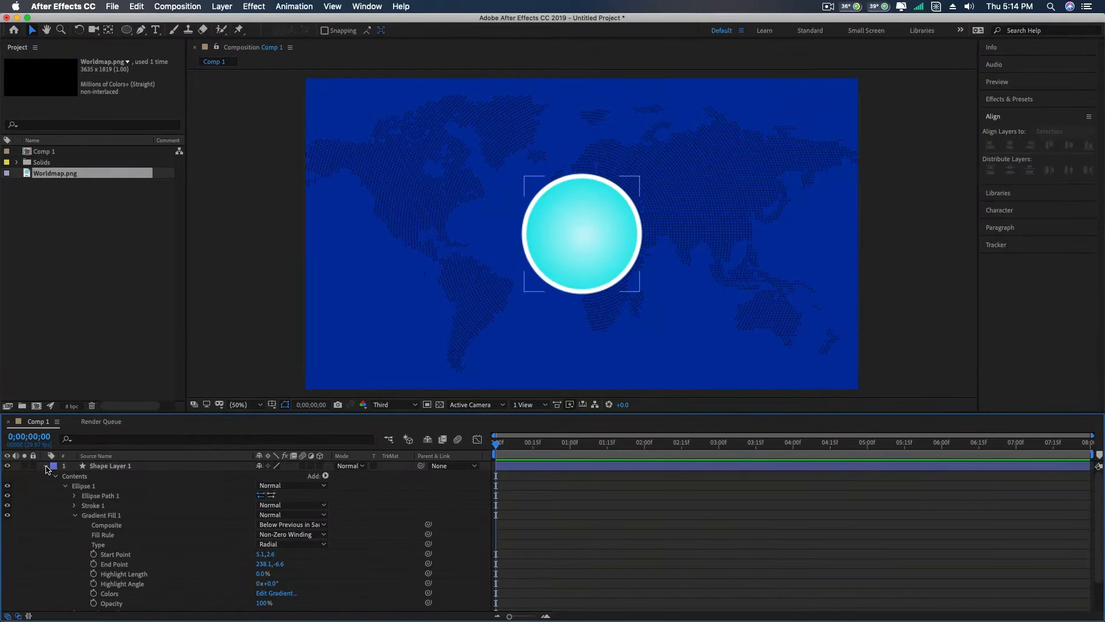
pyautogui.click(46, 466)
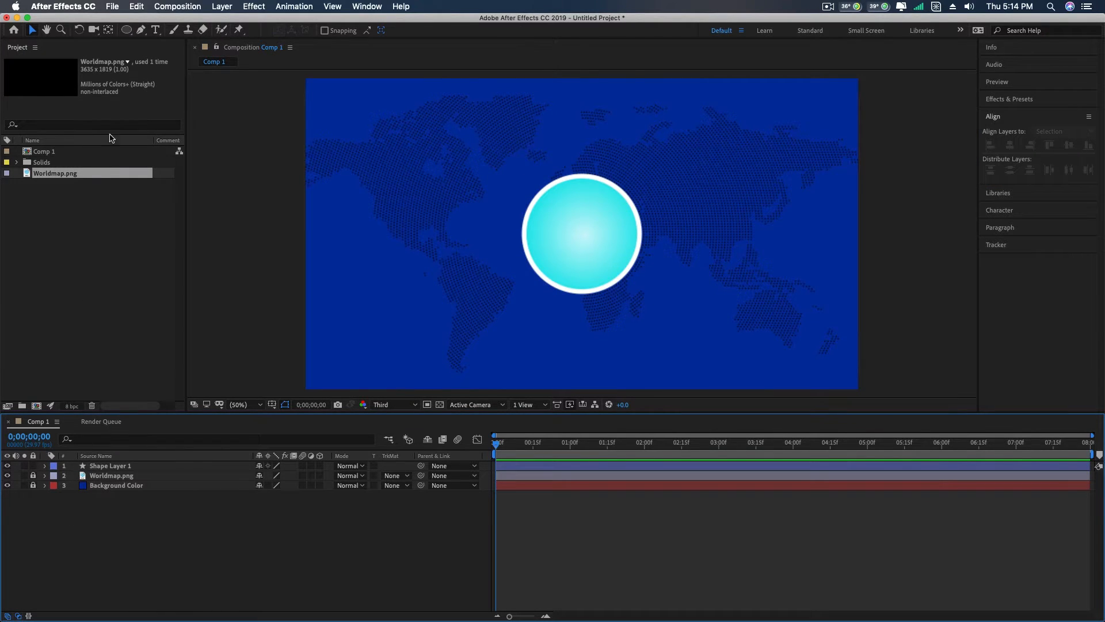
# - Draw a larger unfilled white outline circle around the gradient circle and centre it horizontally and vertically in the composition
pyautogui.click(126, 29)
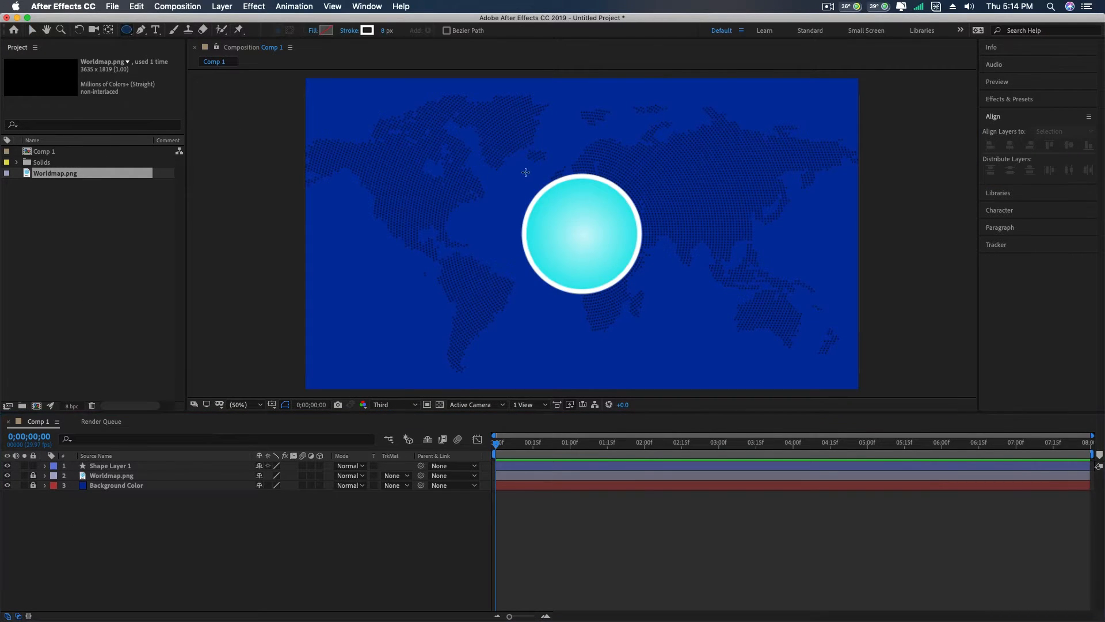
pyautogui.moveTo(523, 167); pyautogui.dragTo(631, 305)
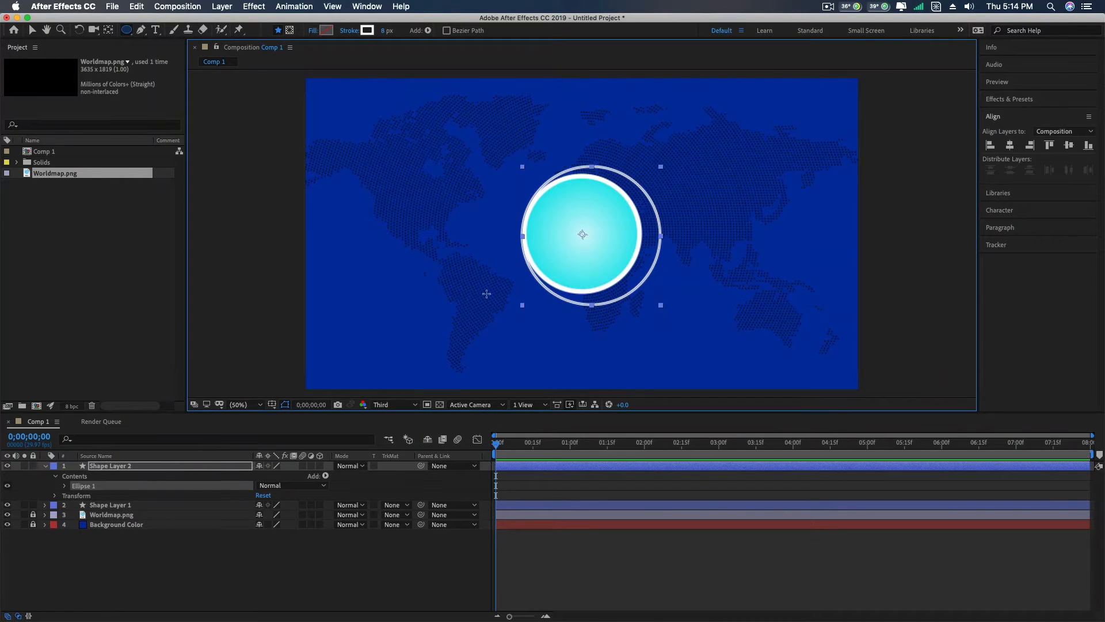
pyautogui.click(45, 466)
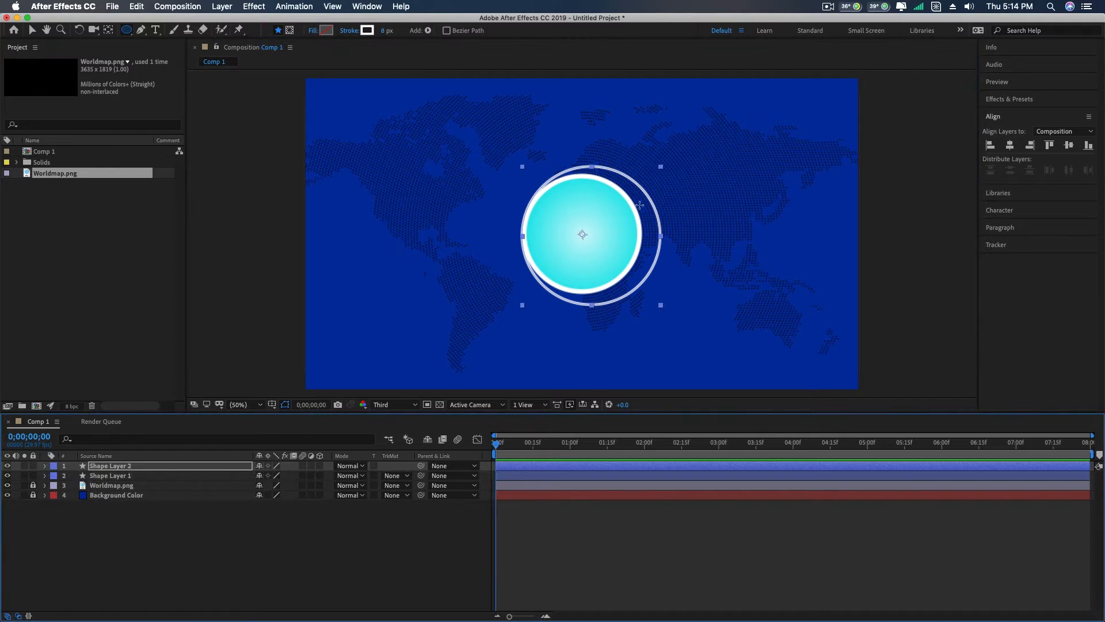
pyautogui.click(32, 29)
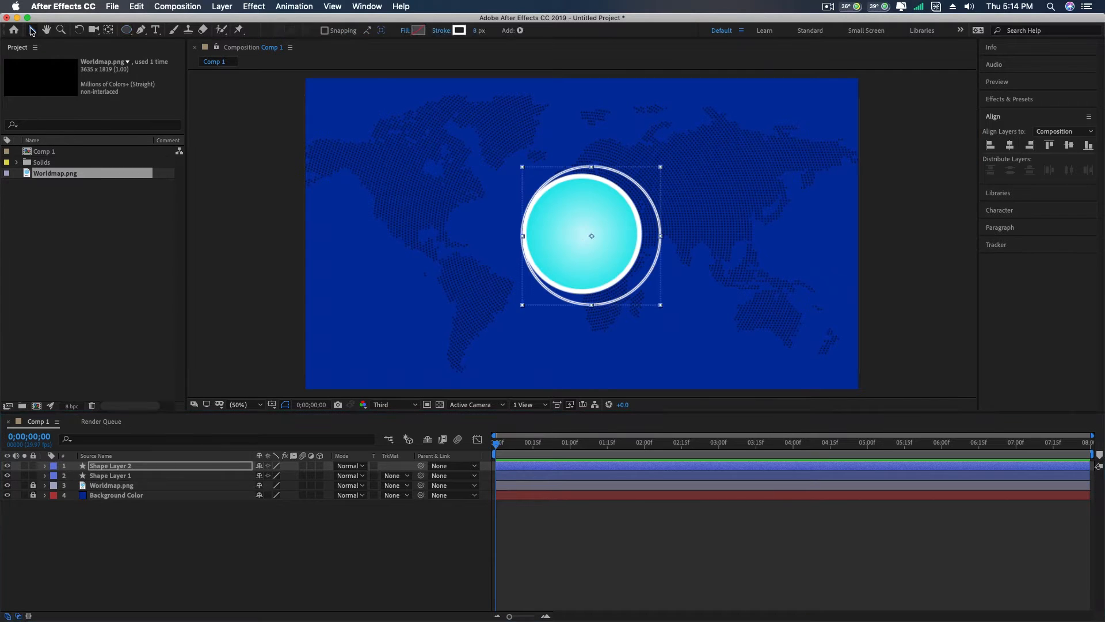
pyautogui.click(1009, 145)
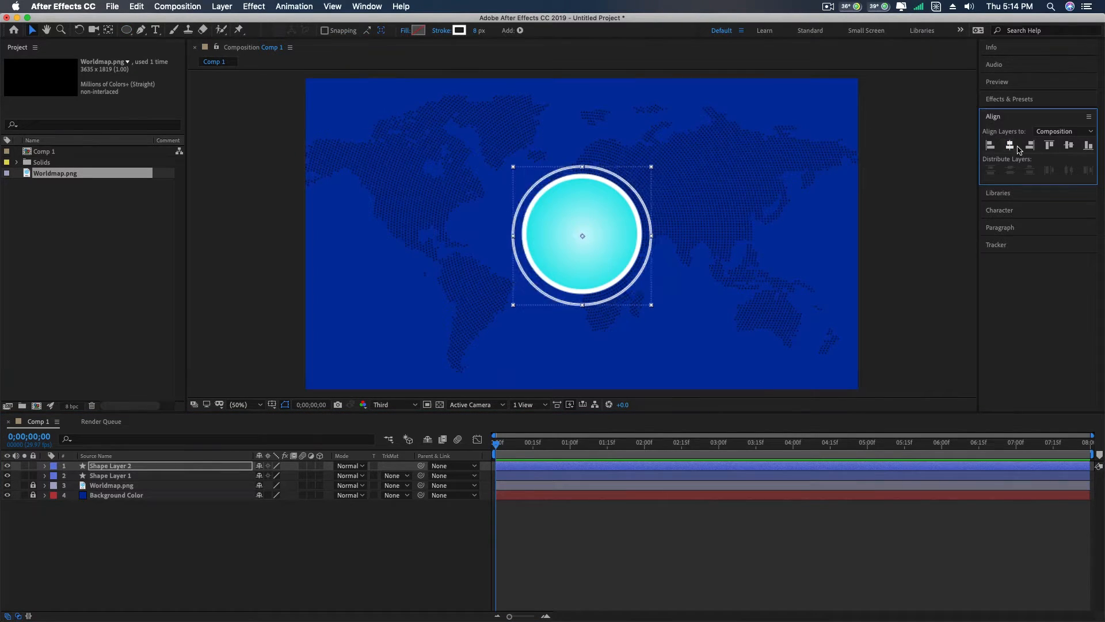
pyautogui.click(1069, 145)
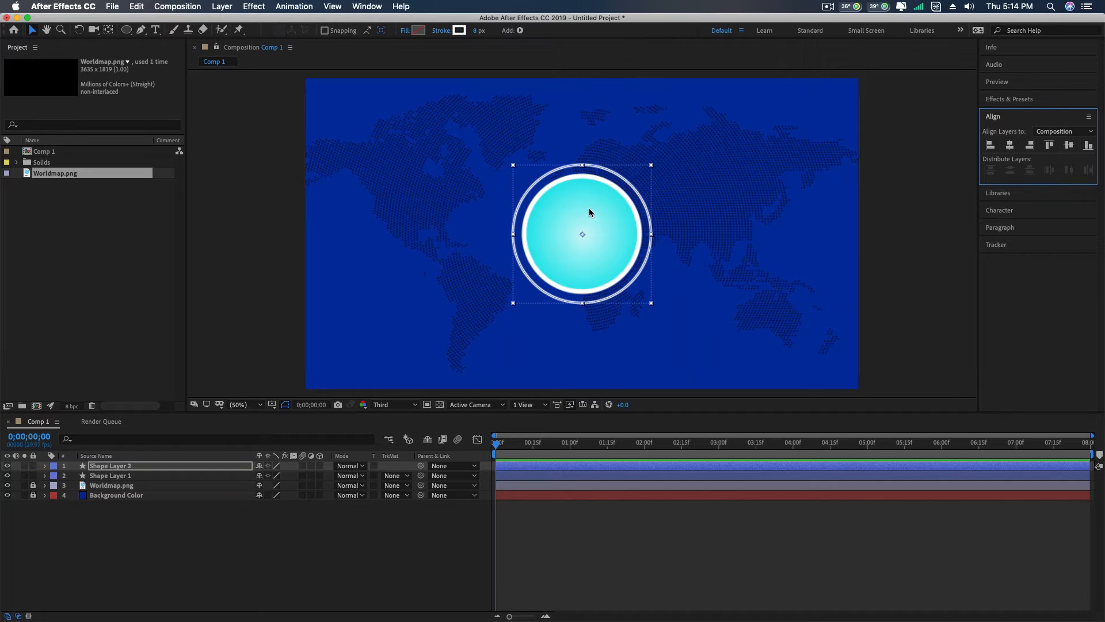
# - Set the outer ring's stroke width to 10 px
pyautogui.click(476, 30)
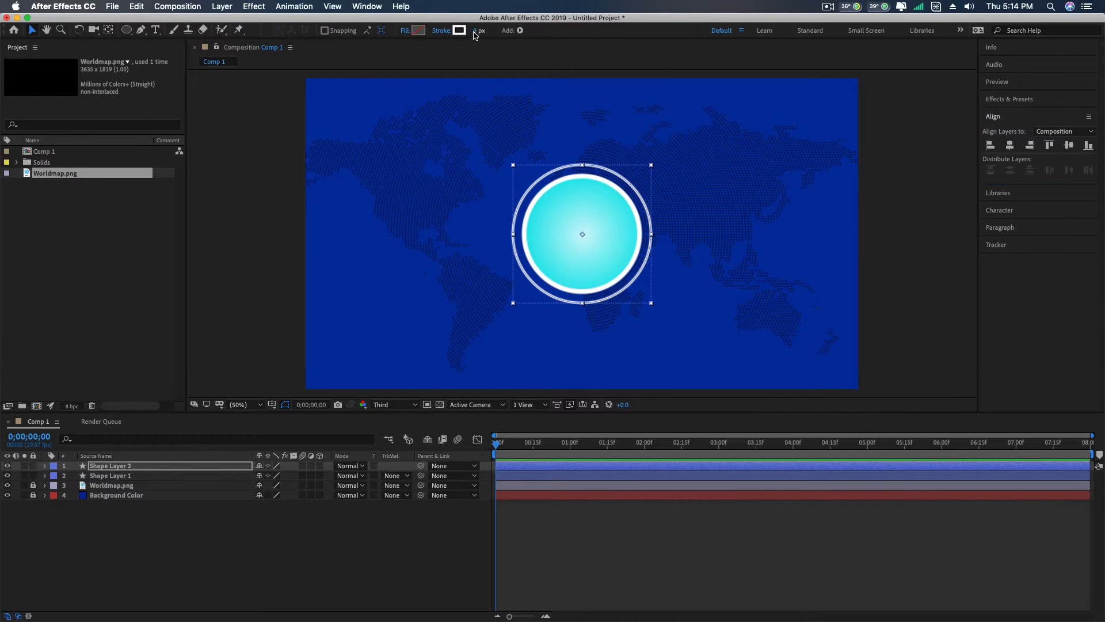
pyautogui.write('10')
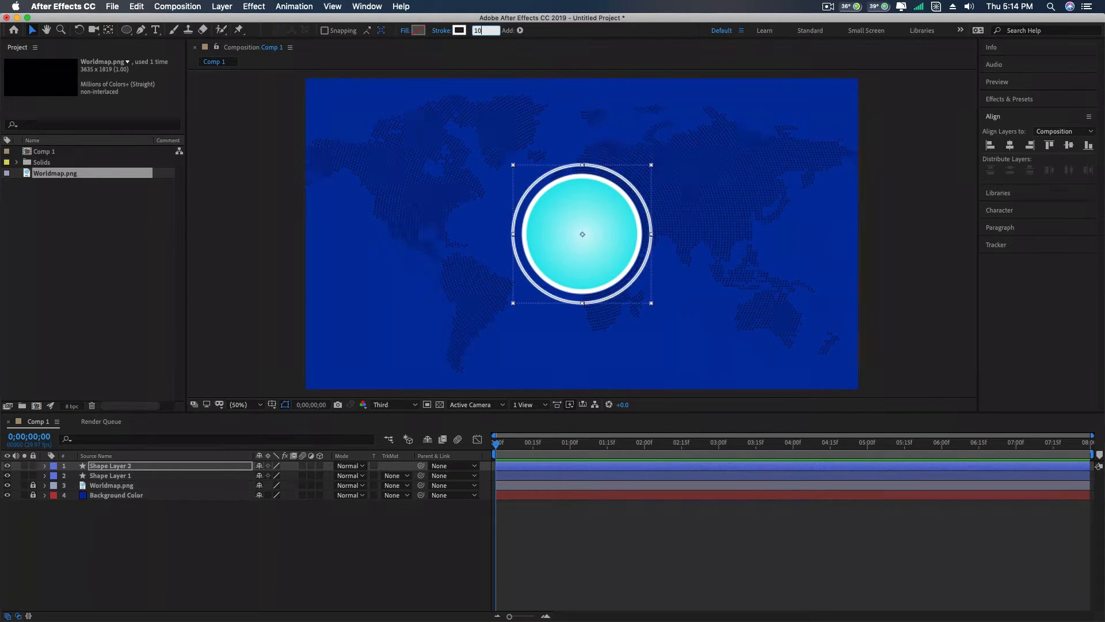
pyautogui.press('Return')
# - Scale the outer ring's layer, Shape Layer 2, to 110%
pyautogui.click(94, 467)
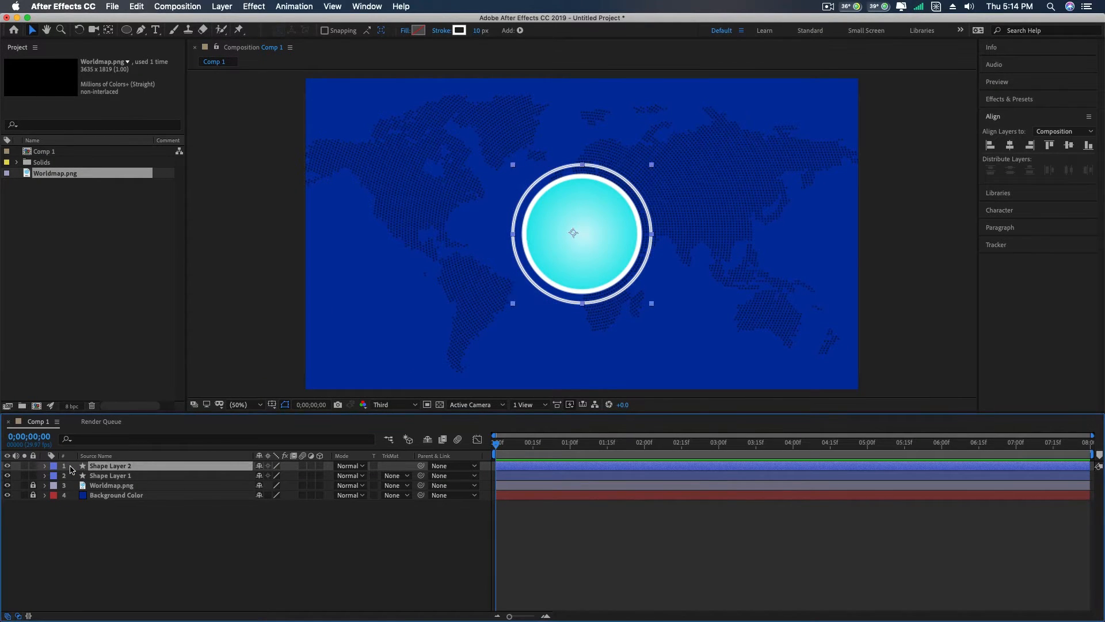
pyautogui.press('s')
pyautogui.moveTo(269, 476); pyautogui.dragTo(271, 476)
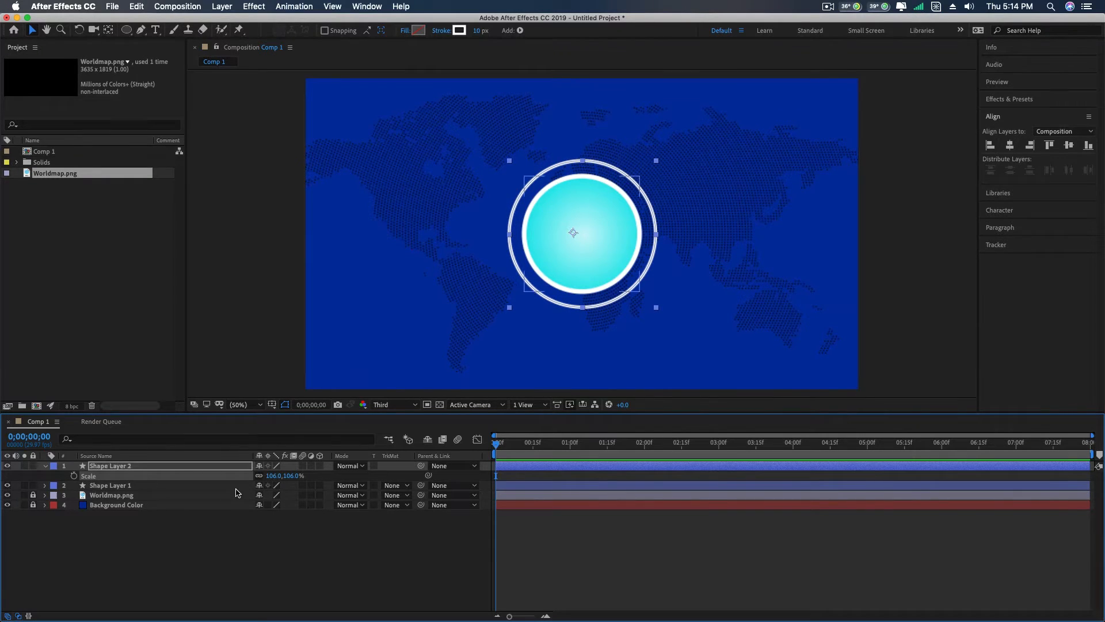
pyautogui.click(275, 476)
pyautogui.write('110')
pyautogui.press('Return')
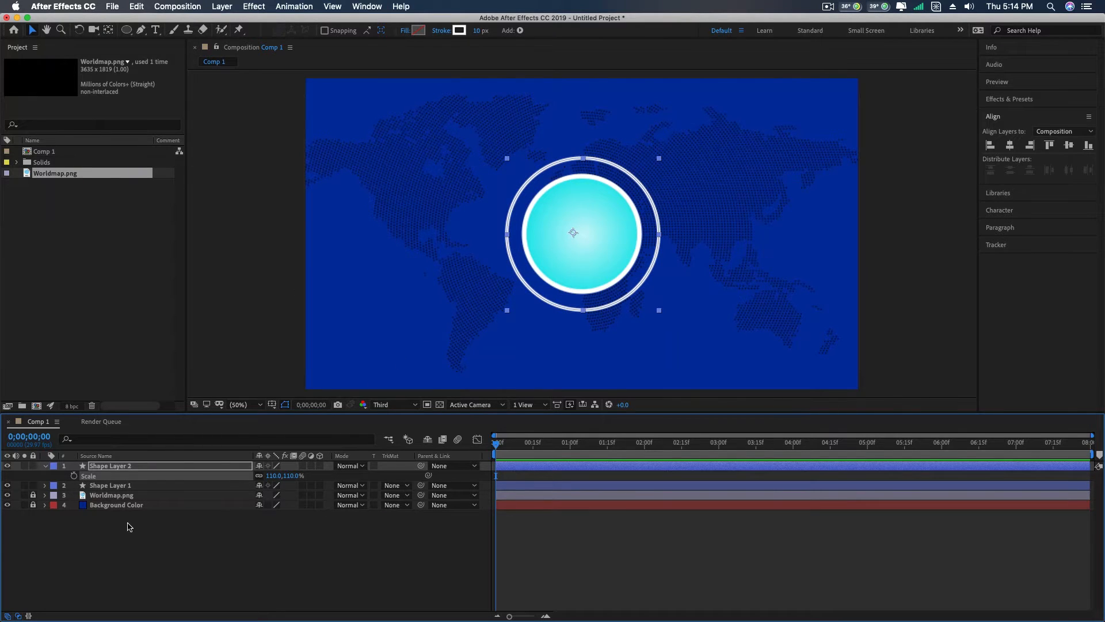
# - Move the outer ring layer's anchor point to the ring's centre and align the layer horizontally in the composition
pyautogui.press('s')
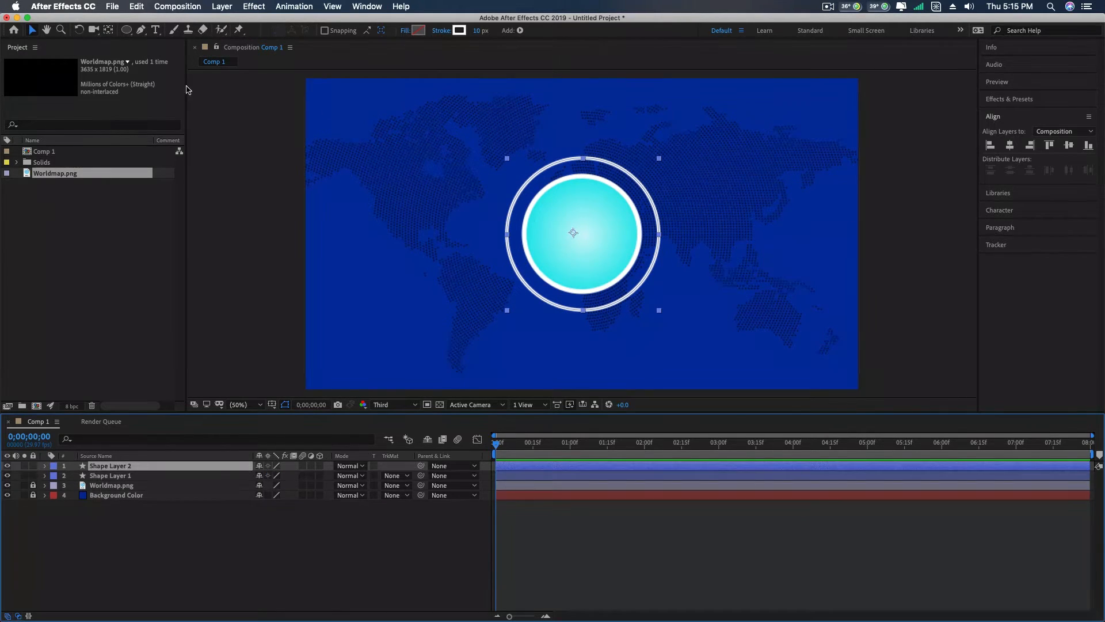
pyautogui.click(110, 31)
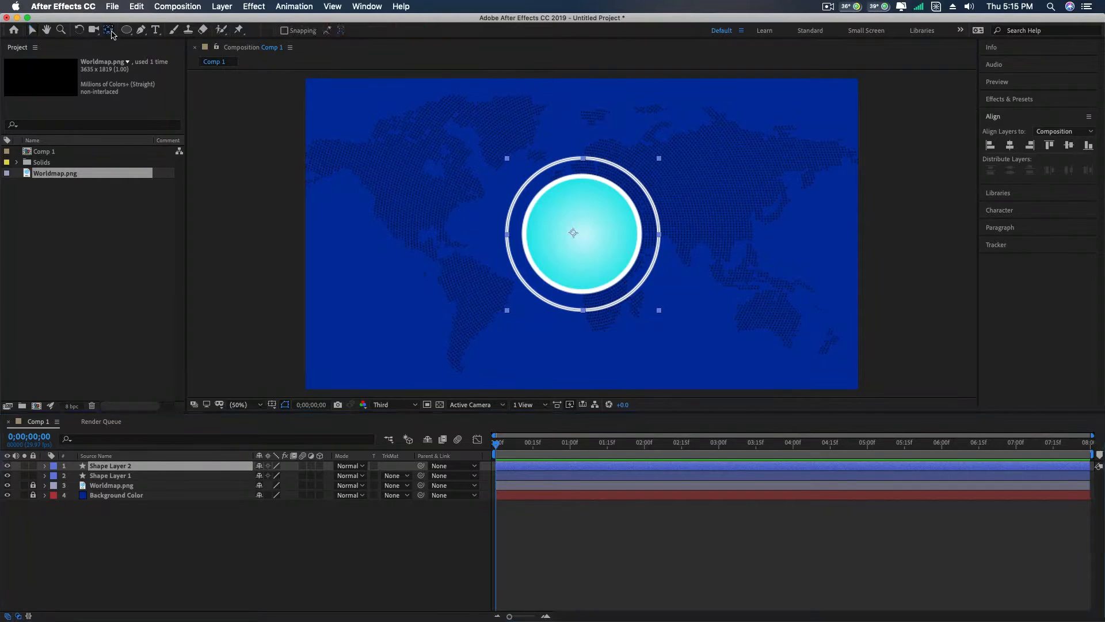
pyautogui.click(570, 231)
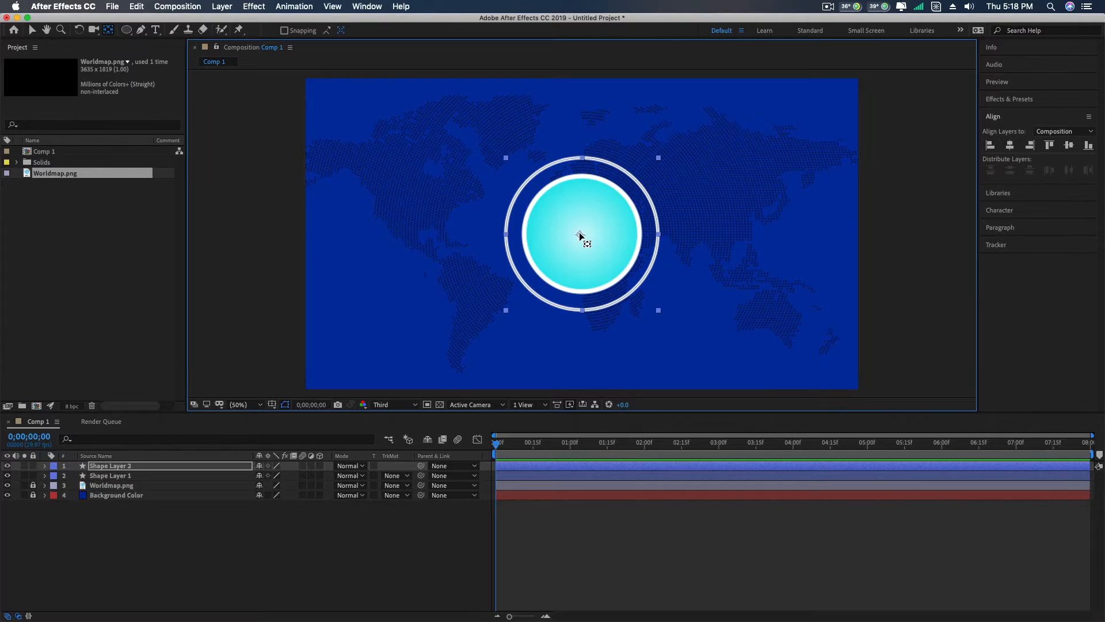
pyautogui.click(1011, 146)
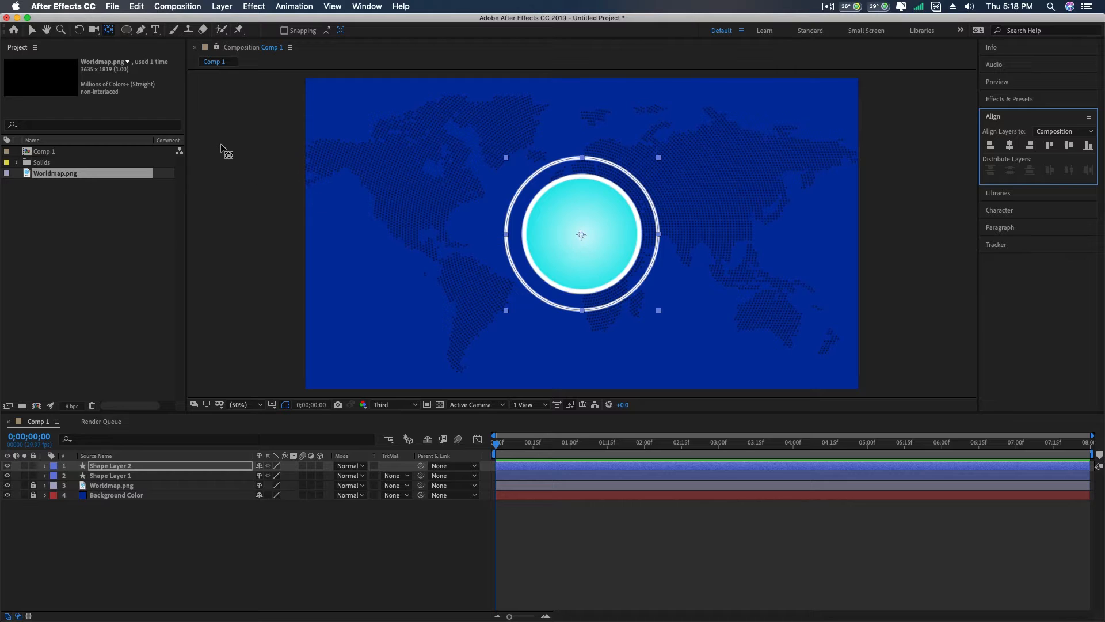
pyautogui.click(33, 31)
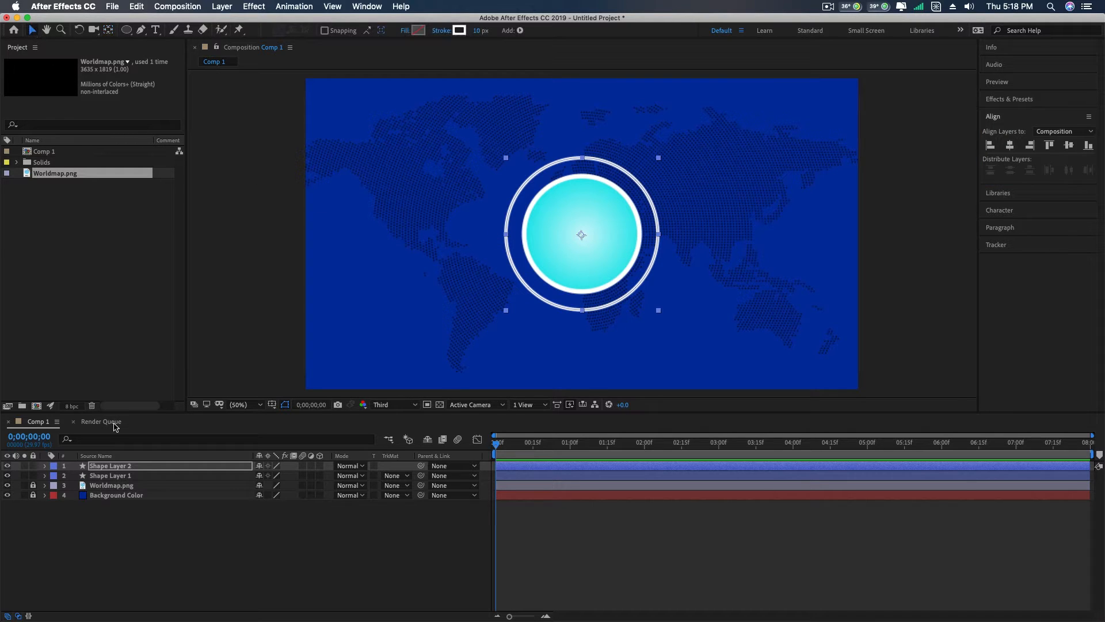
# - Draw a small circle on the left edge of the outer ring within Shape Layer 2
pyautogui.click(120, 466)
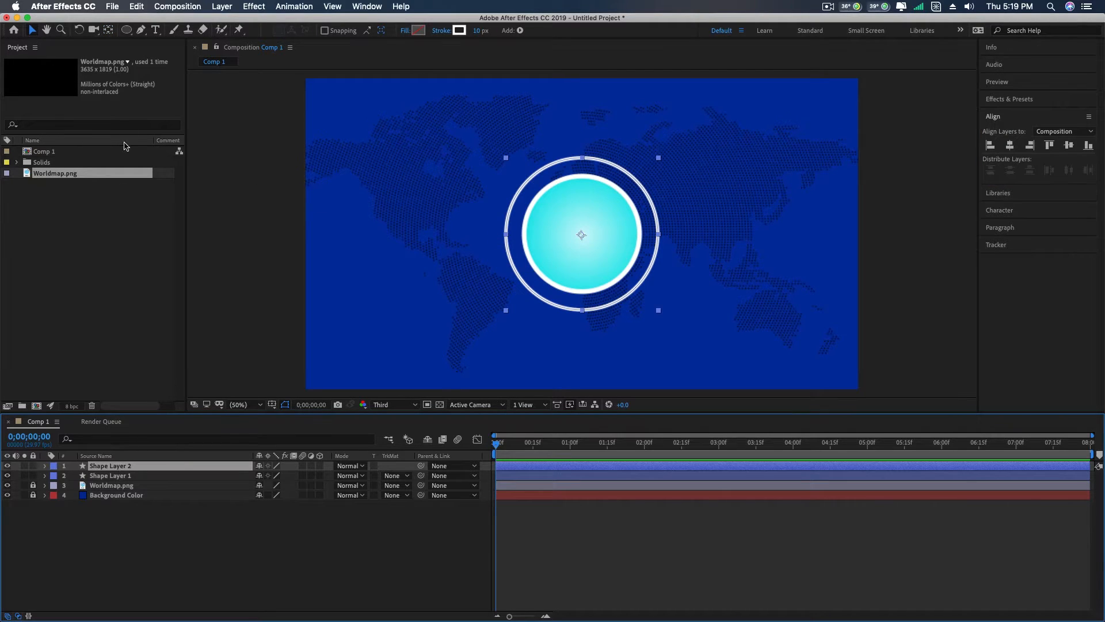
pyautogui.click(127, 30)
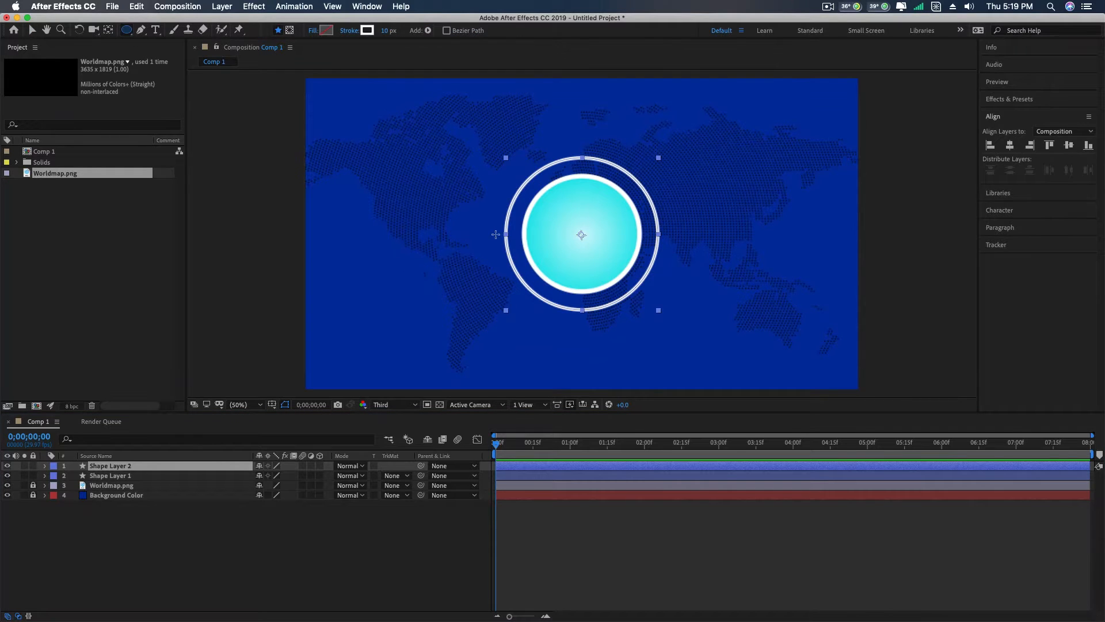
pyautogui.moveTo(498, 227); pyautogui.dragTo(509, 243)
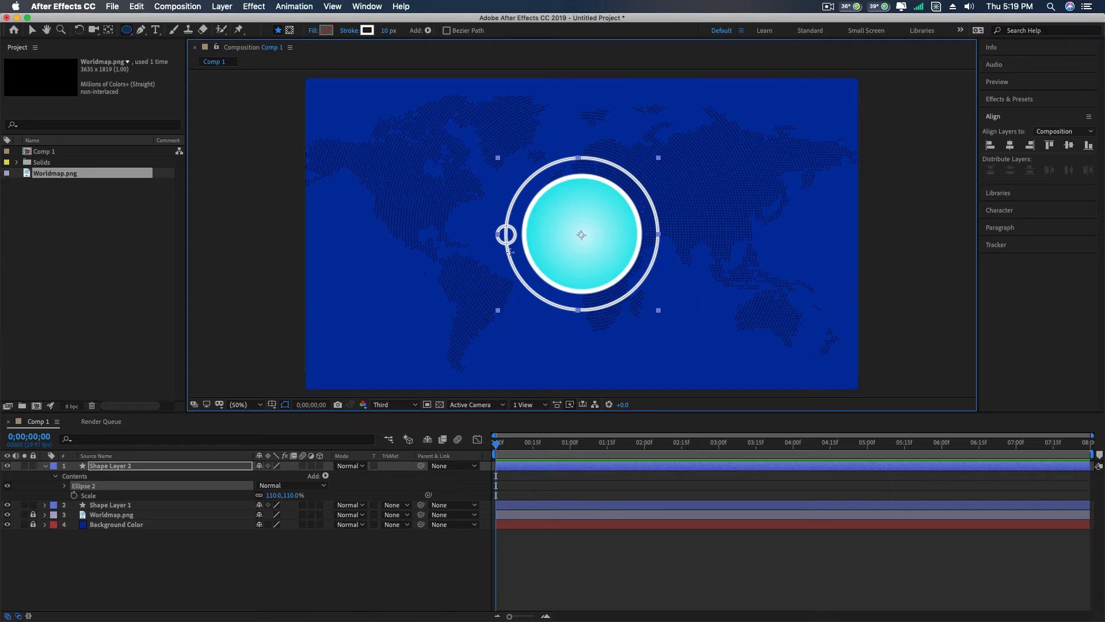
# - Fill the small circle with white (FFFFFF) and set its stroke to None
pyautogui.click(326, 31)
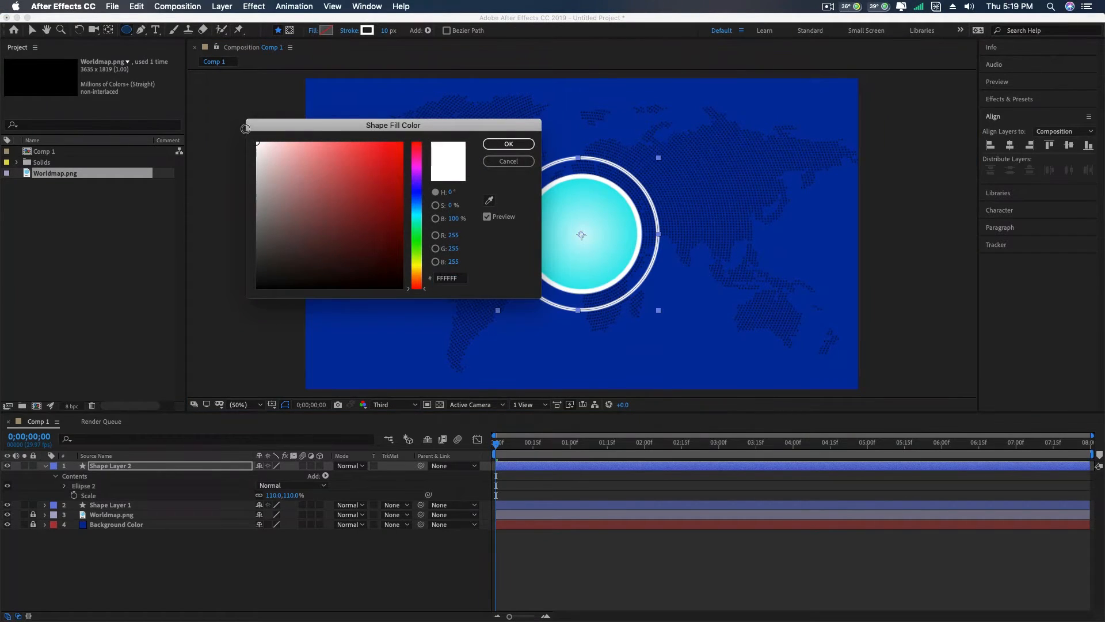
pyautogui.click(508, 143)
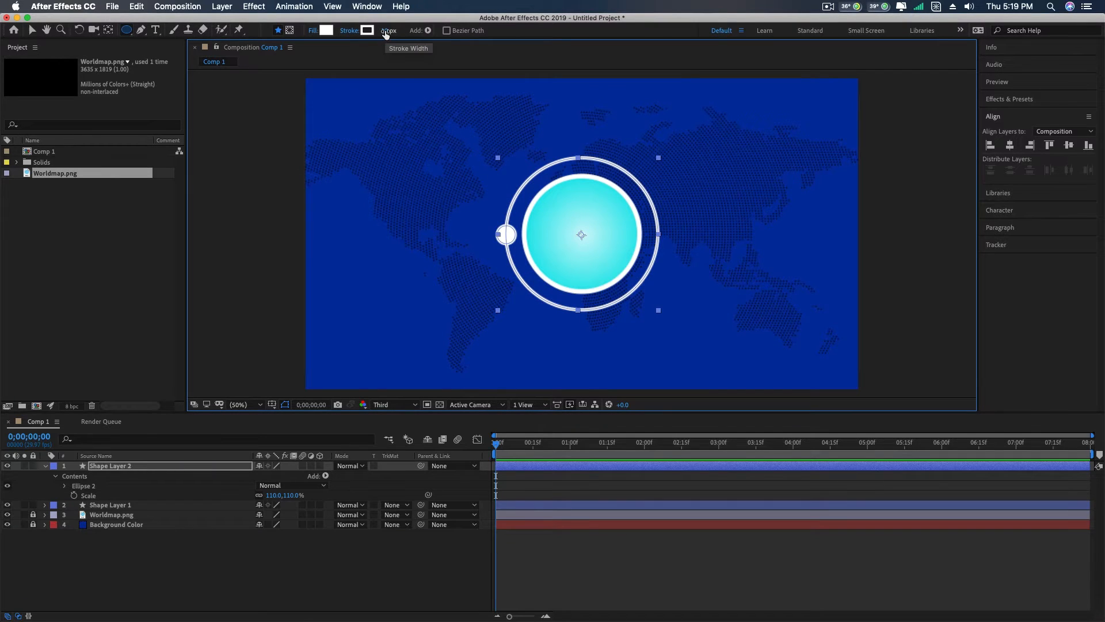
pyautogui.click(349, 30)
pyautogui.click(338, 220)
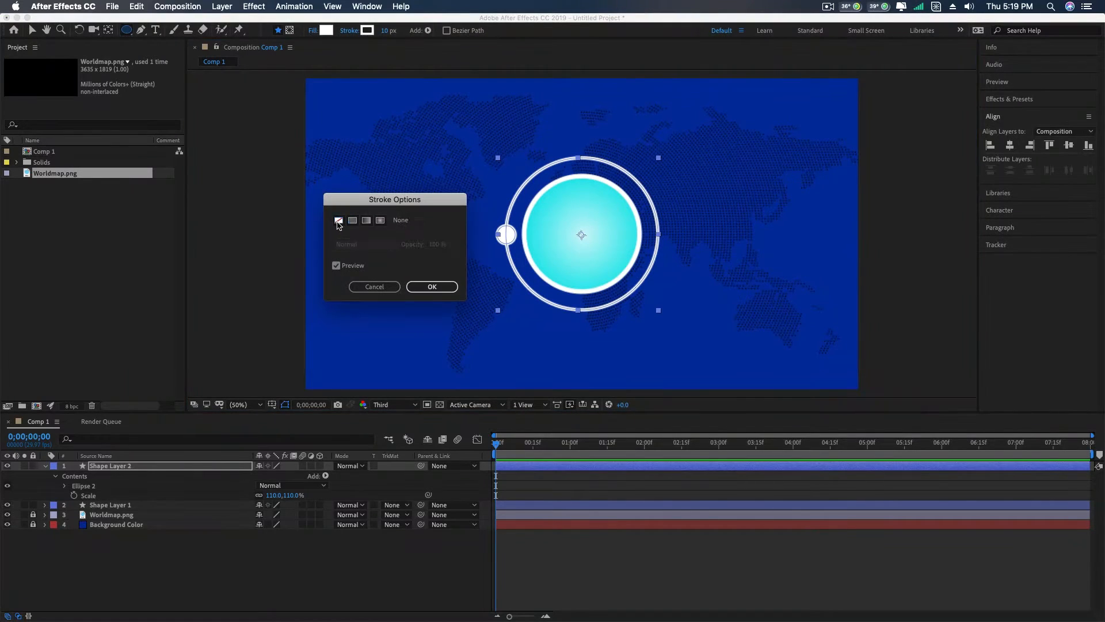
pyautogui.click(432, 286)
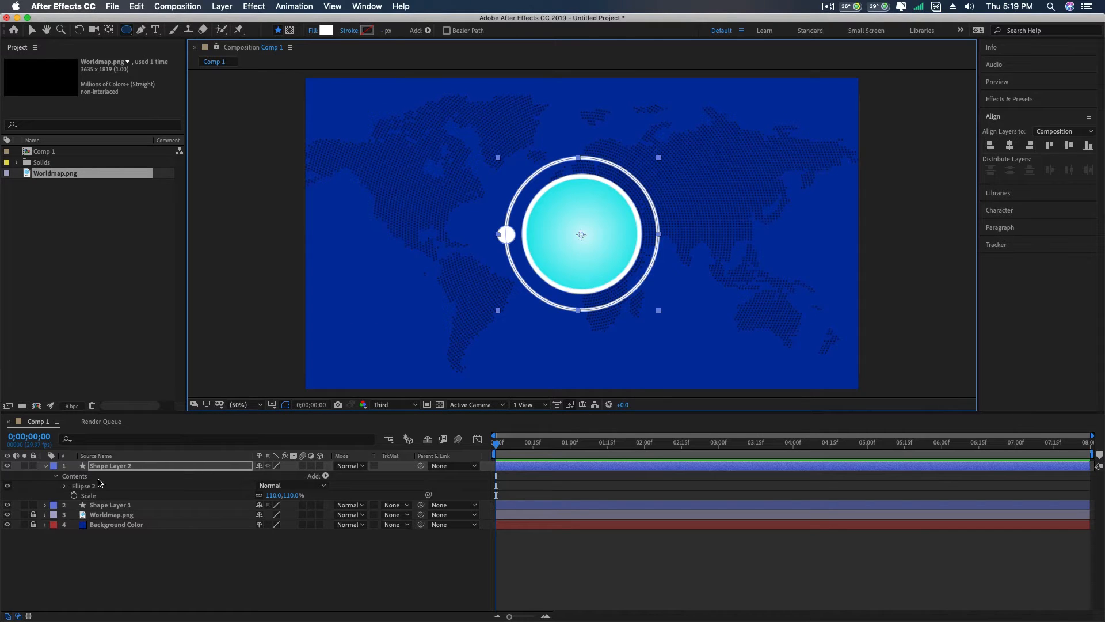
pyautogui.click(64, 487)
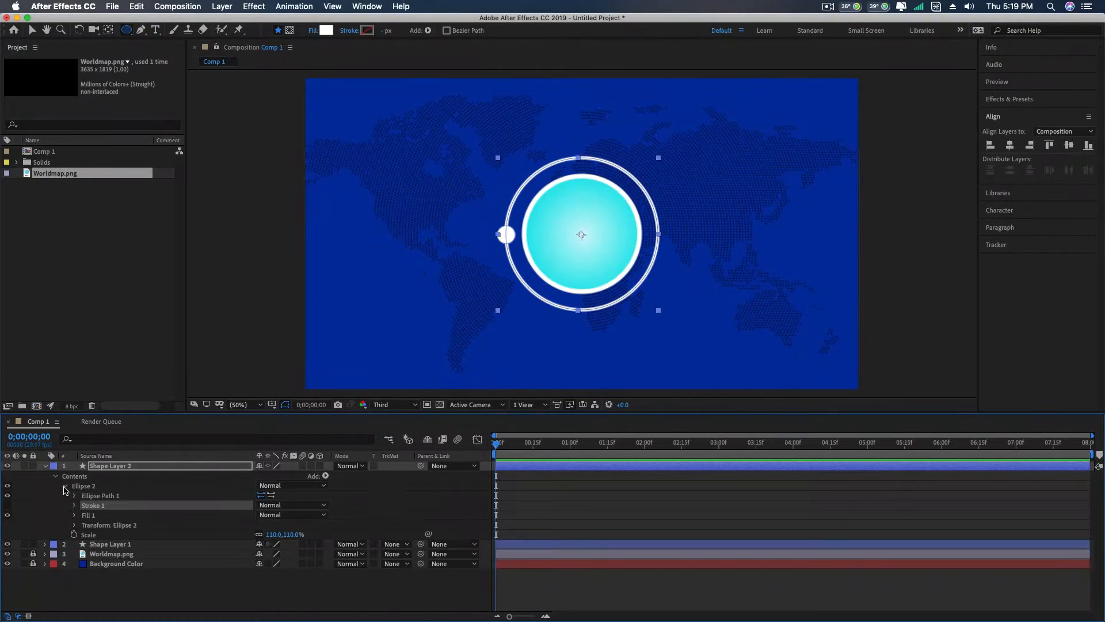
pyautogui.click(64, 487)
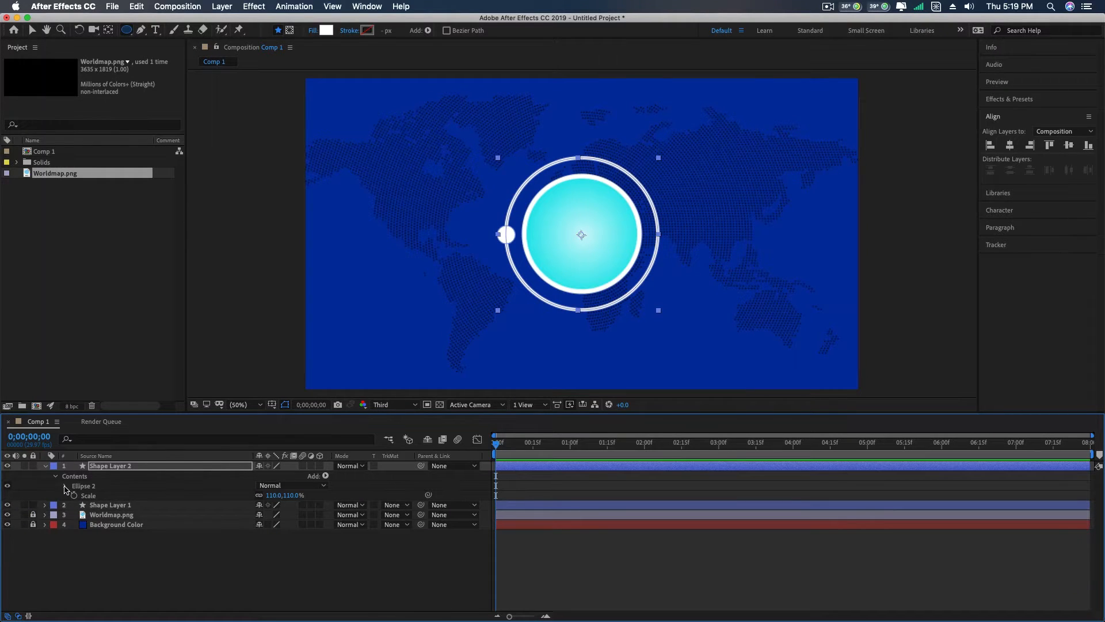
pyautogui.click(64, 487)
pyautogui.click(108, 497)
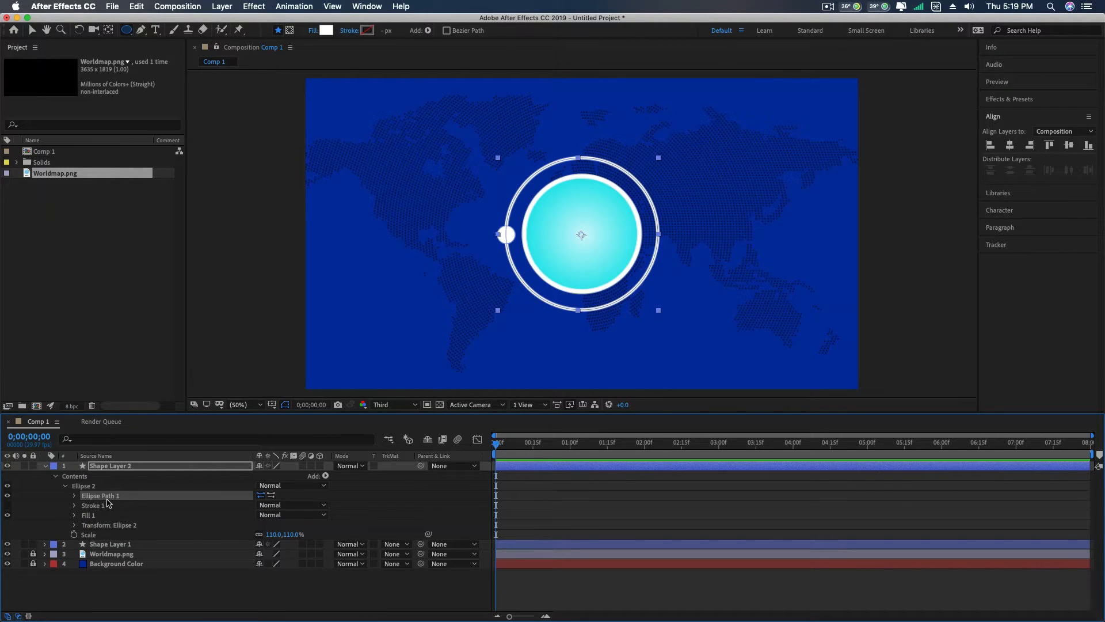
pyautogui.rightClick(112, 501)
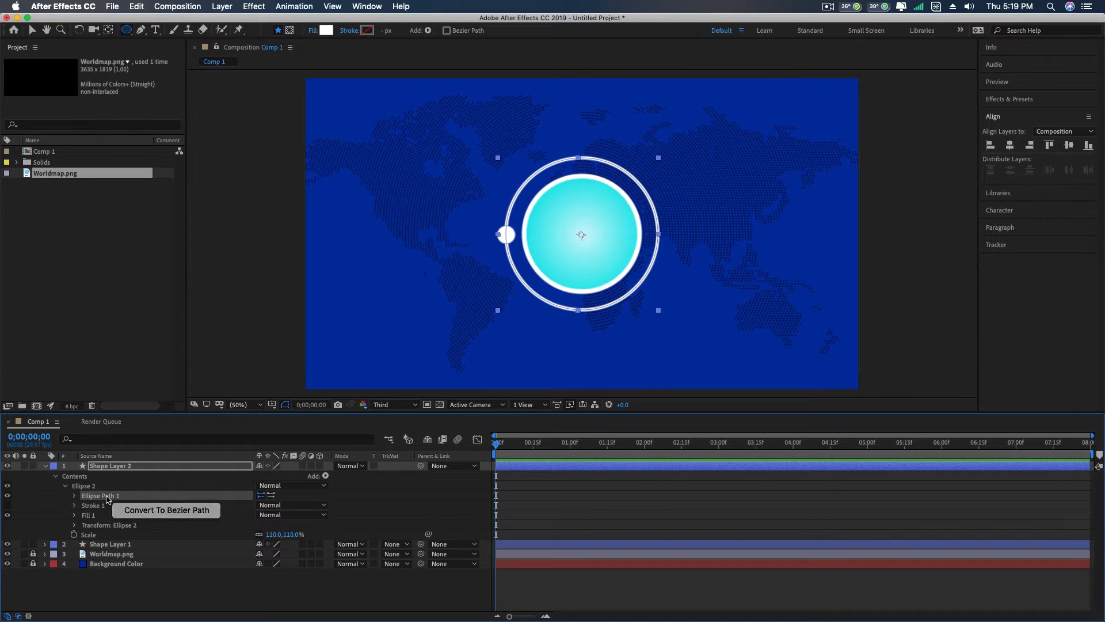
pyautogui.click(107, 500)
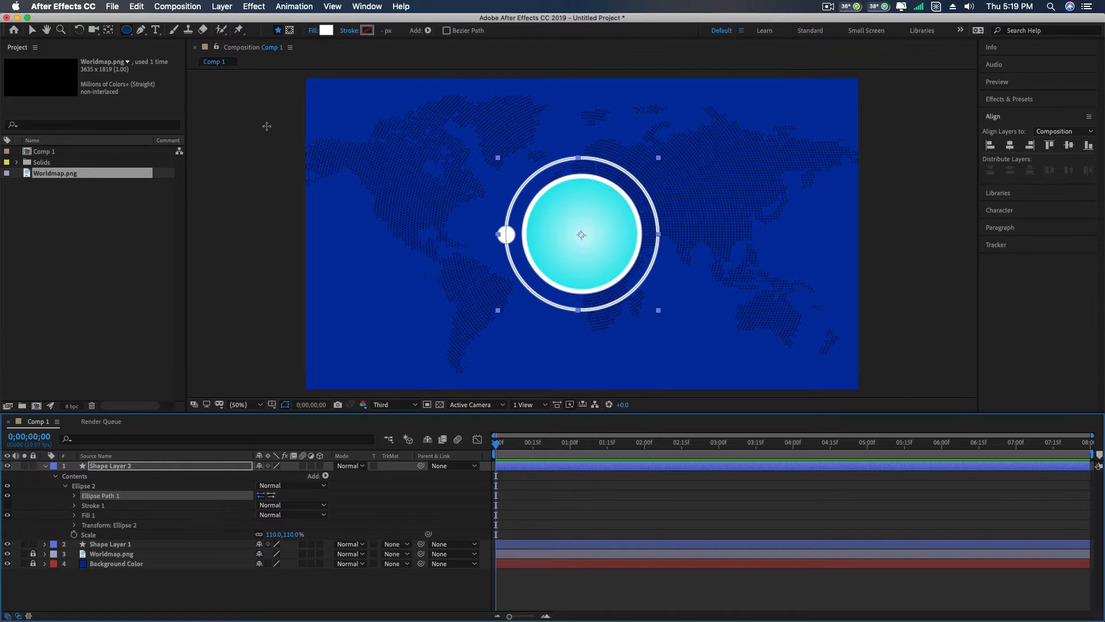
# - Duplicate the small white circle, place the copy on the outer ring's right edge, and deselect the layer
pyautogui.click(32, 30)
pyautogui.click(512, 237)
pyautogui.press('super+d')
pyautogui.moveTo(510, 234); pyautogui.dragTo(659, 243)
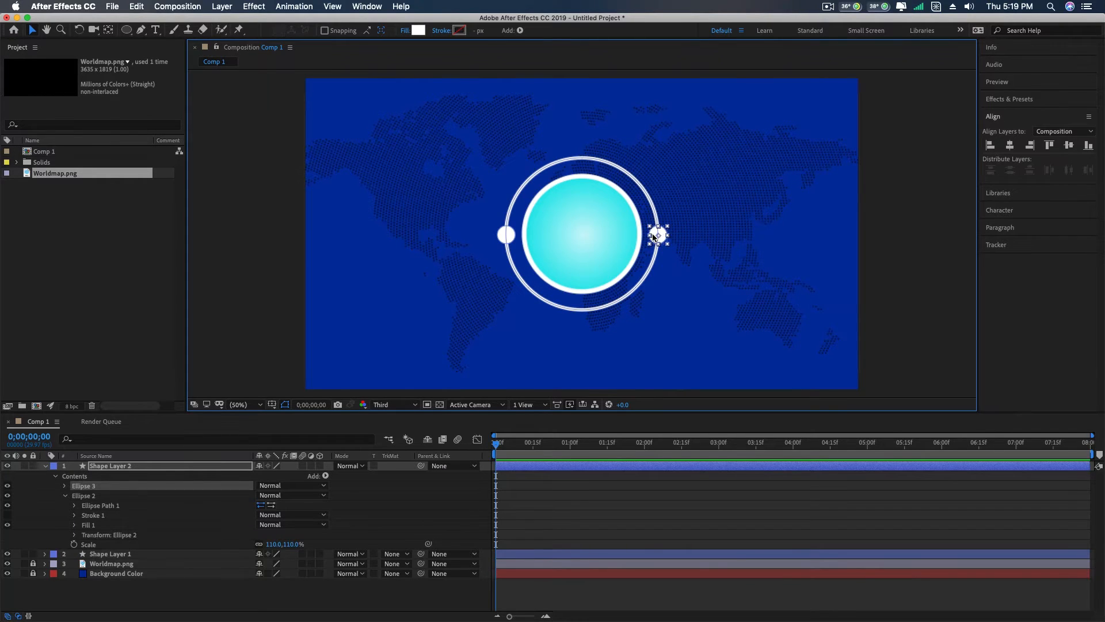
pyautogui.click(45, 466)
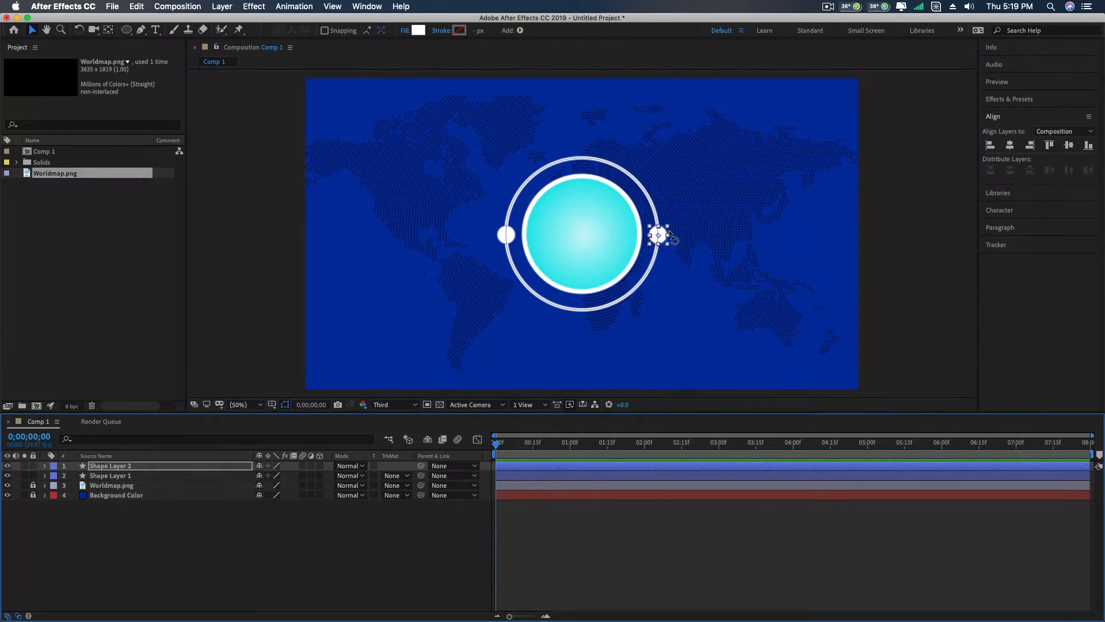
pyautogui.click(887, 202)
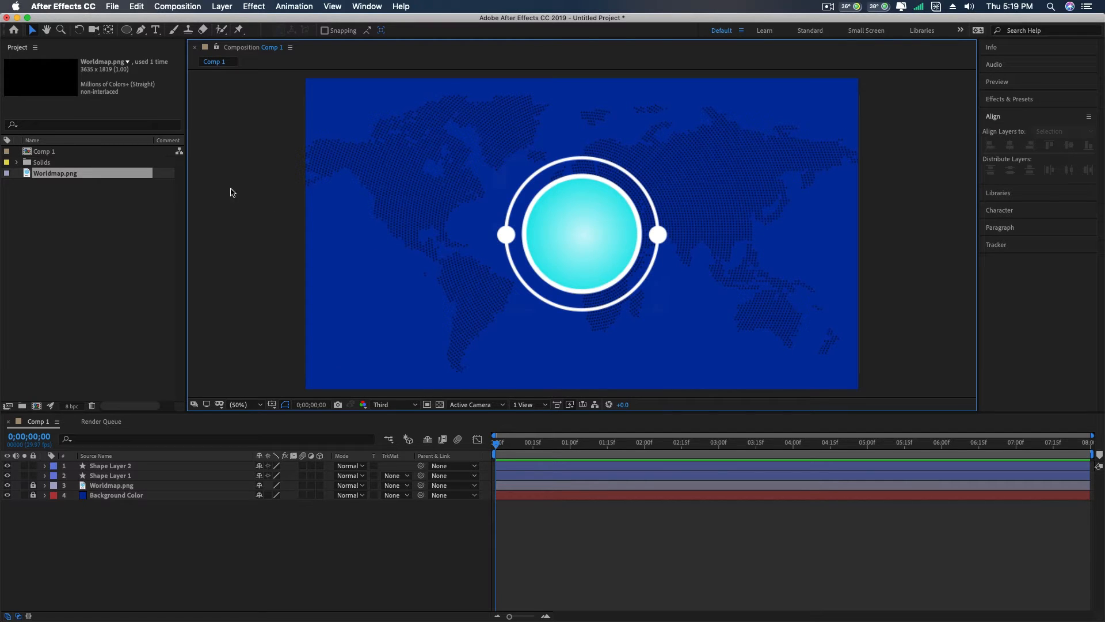
# - Add the text 01 inside the upper part of the gradient circle
pyautogui.click(156, 30)
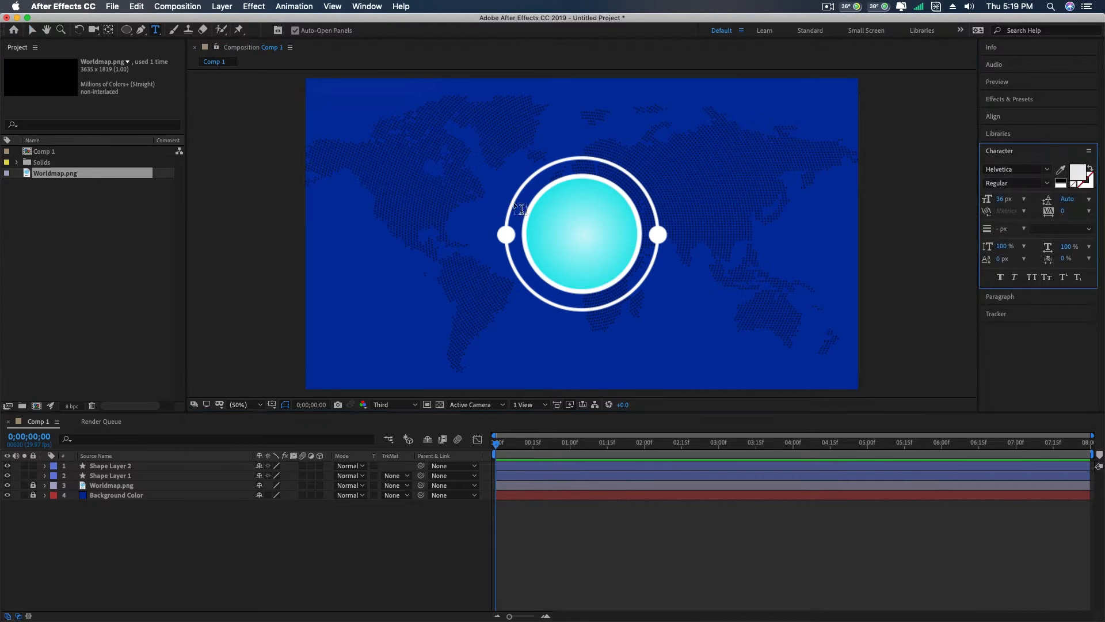
pyautogui.click(568, 213)
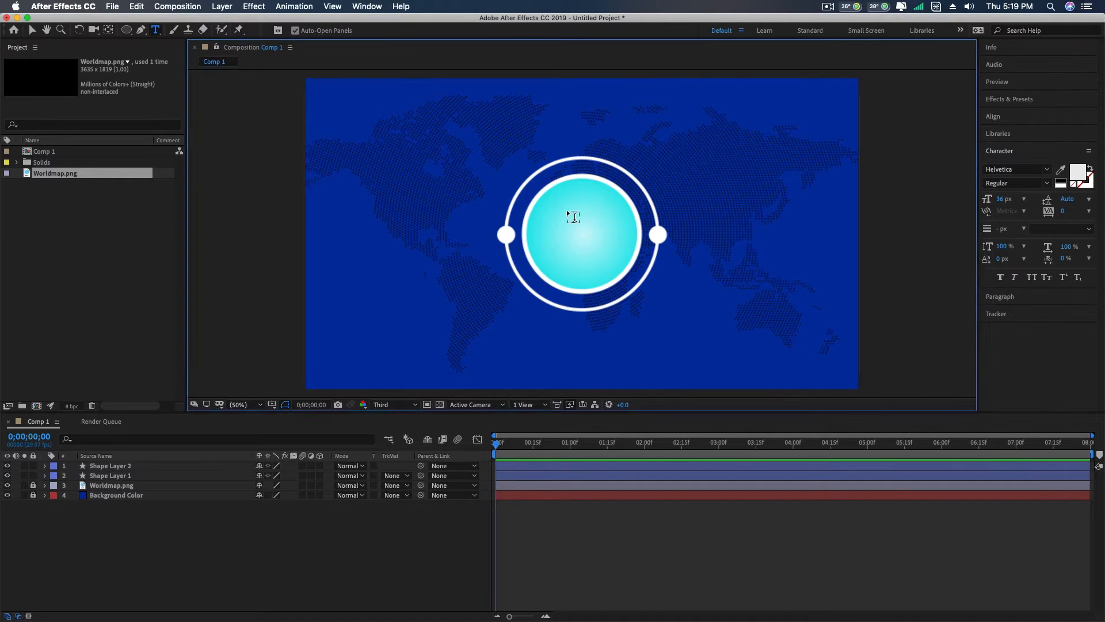
pyautogui.write('01')
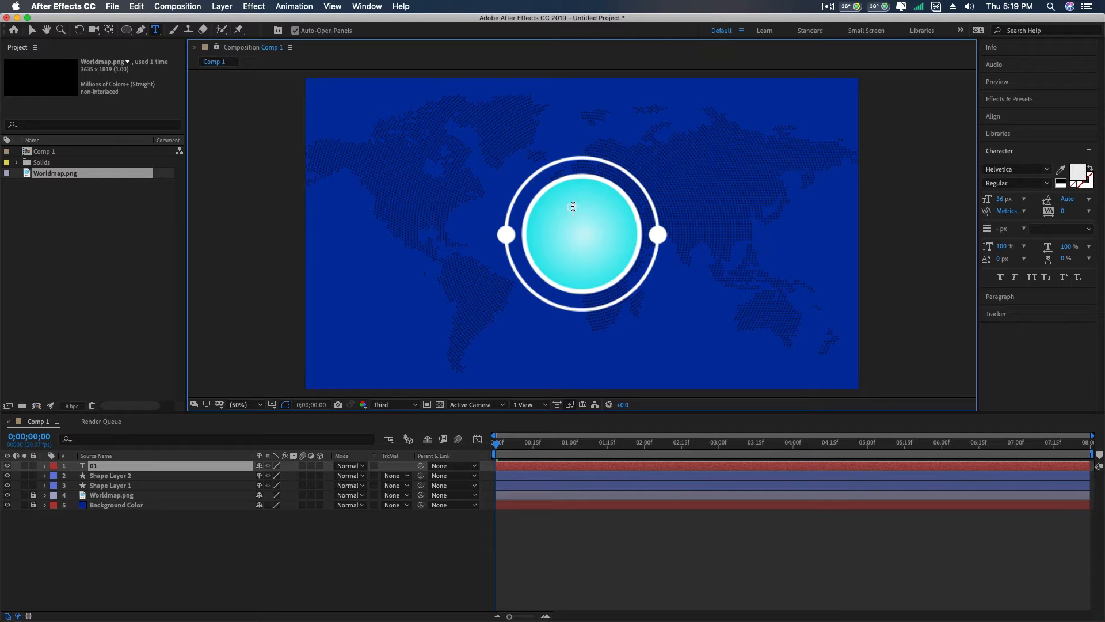
# - Change the fill colour of the text 01 to black
pyautogui.doubleClick(572, 208)
pyautogui.click(1078, 172)
pyautogui.click(374, 256)
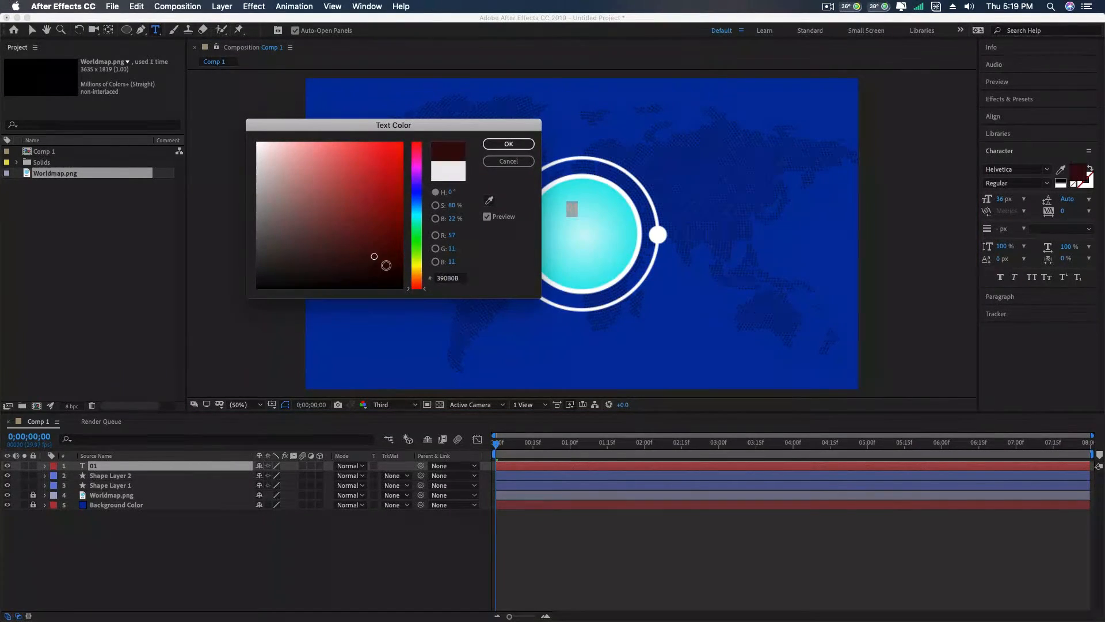
pyautogui.moveTo(386, 265); pyautogui.dragTo(415, 286)
pyautogui.click(509, 144)
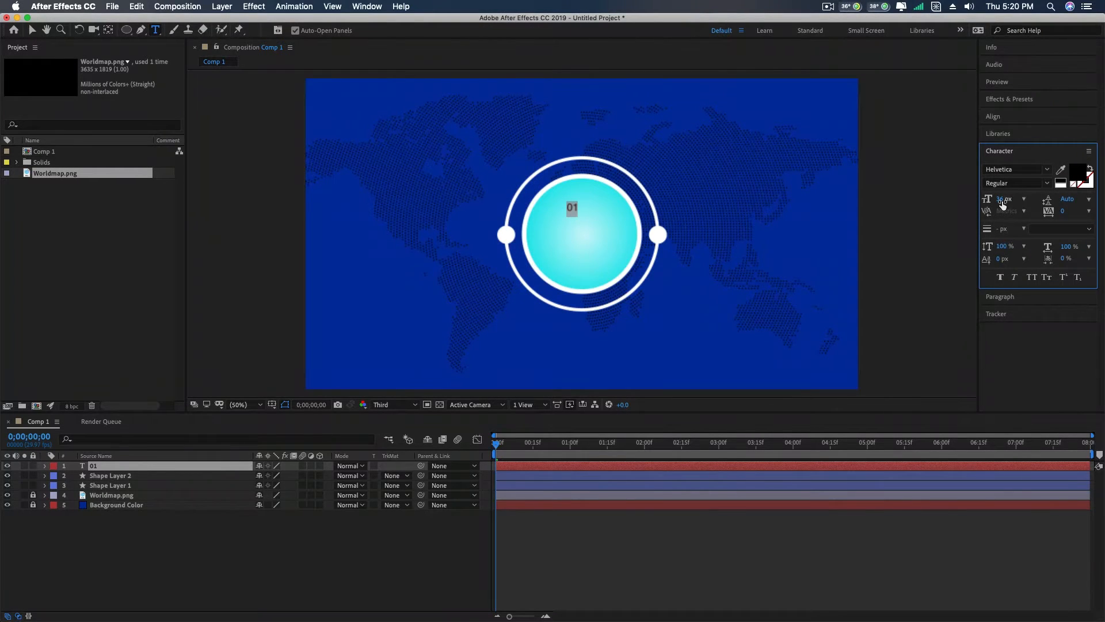
# - Set the text 01 to 78 px in the Kanit font with the Bold style
pyautogui.moveTo(1002, 205); pyautogui.dragTo(1024, 198)
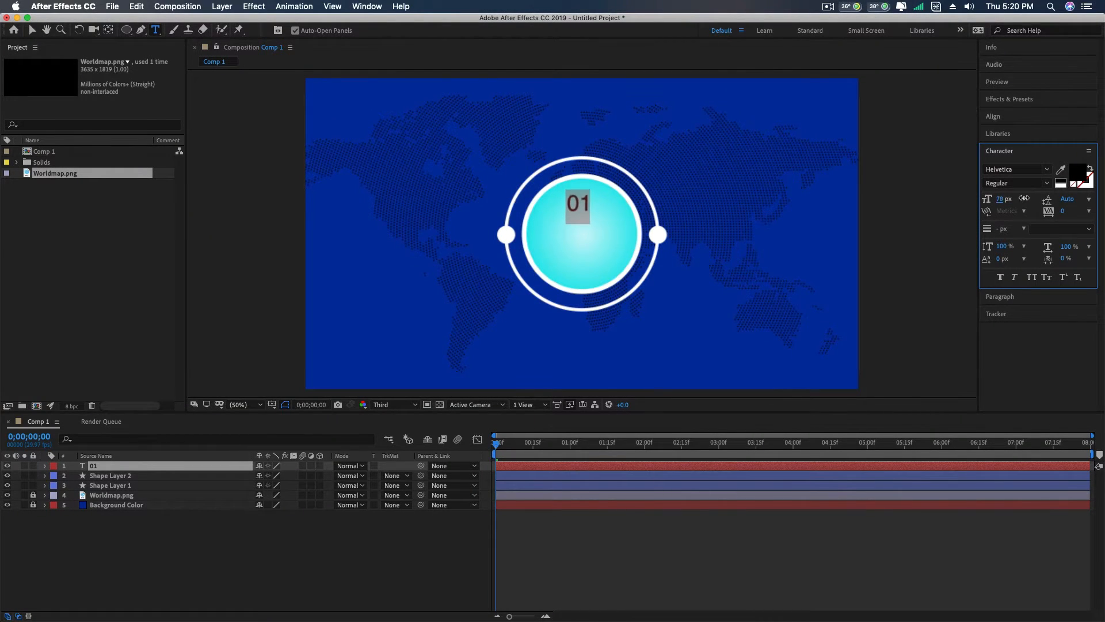
pyautogui.click(1048, 170)
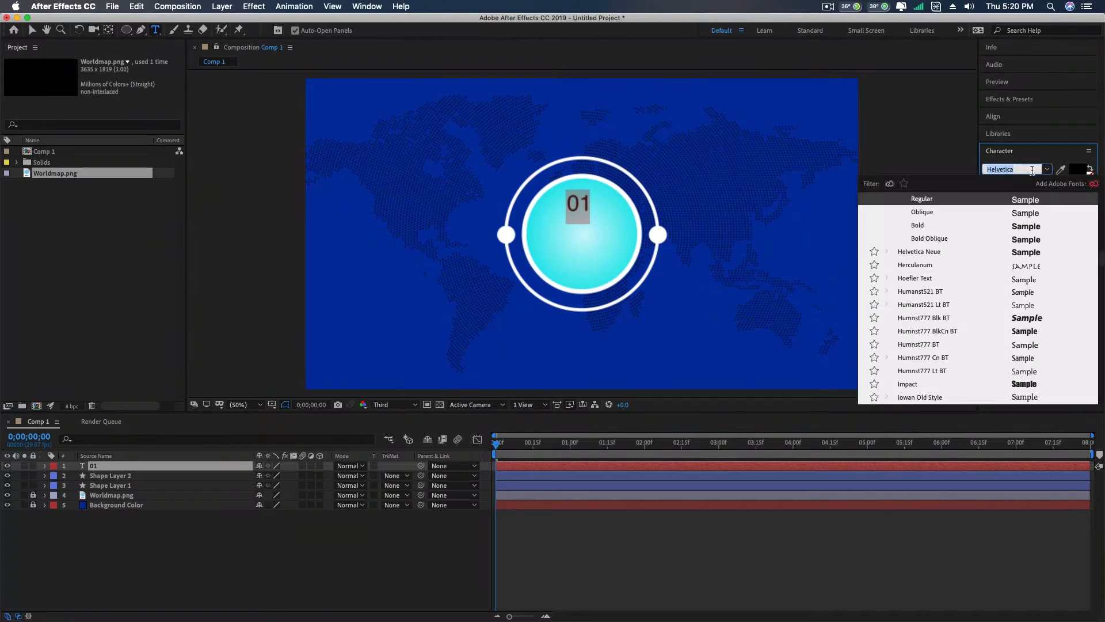
pyautogui.scroll(-7, 948, 337)
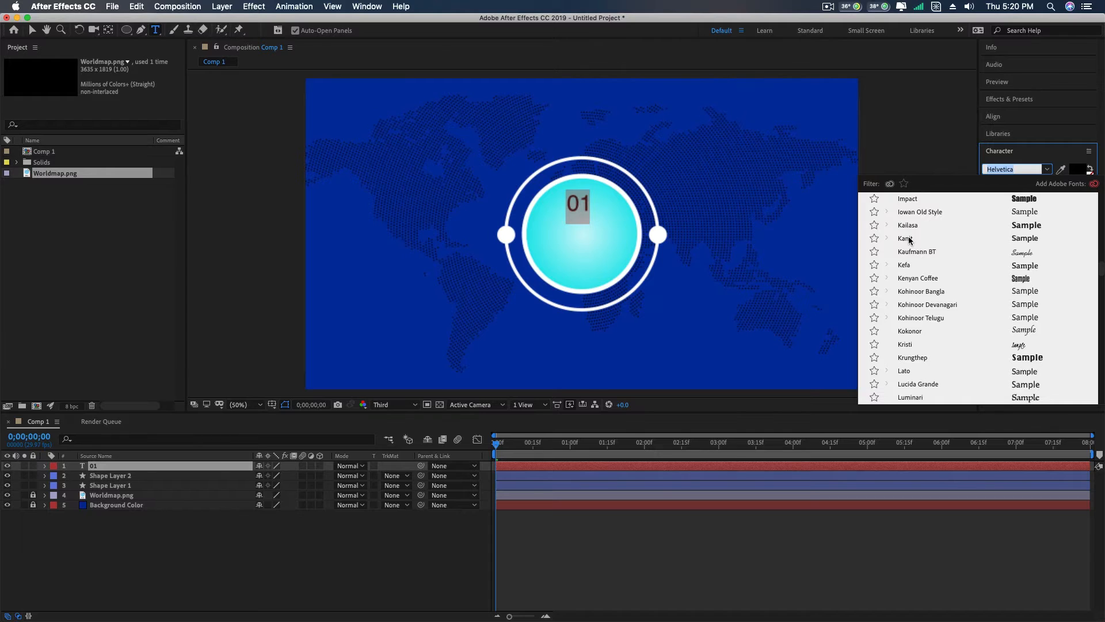
pyautogui.click(907, 239)
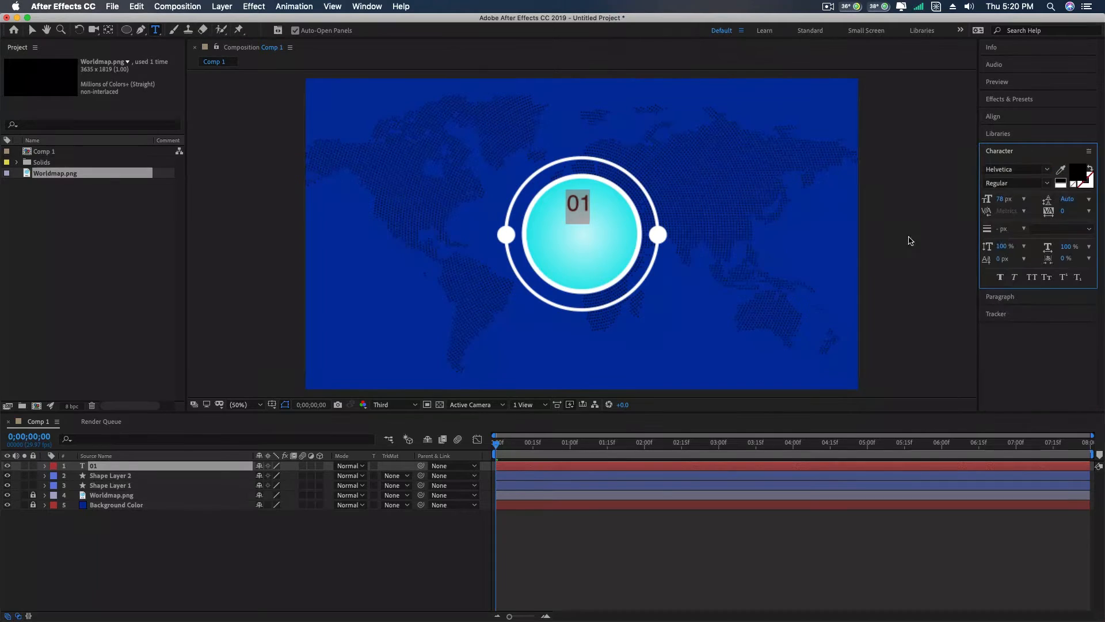
pyautogui.click(1048, 185)
pyautogui.click(1009, 352)
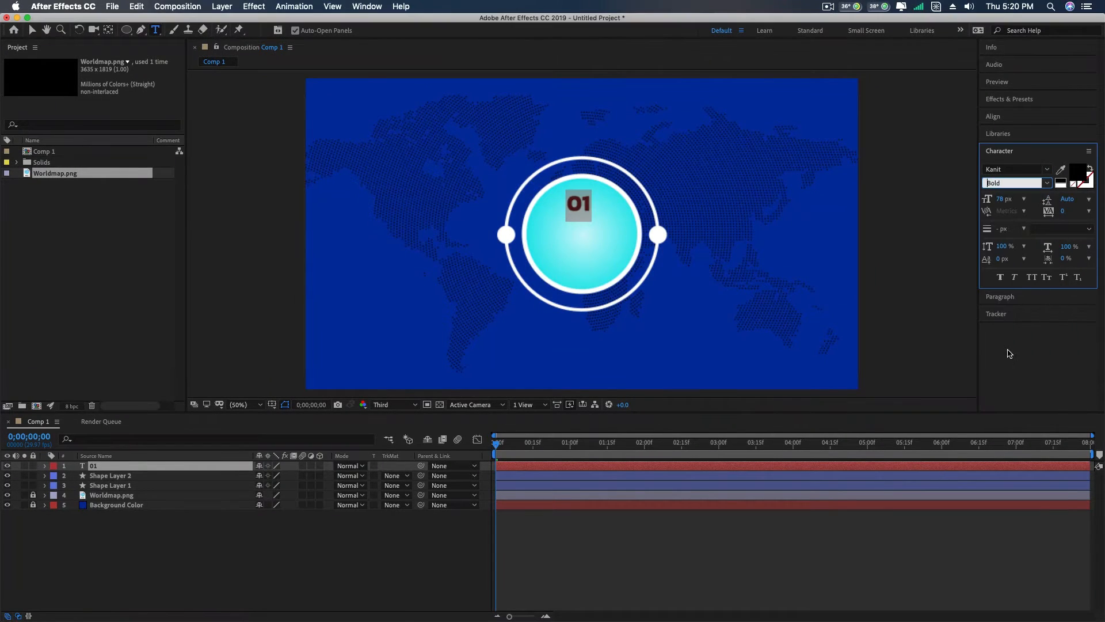
# - Set the font size of the text 01 to 100 px and finish text editing
pyautogui.click(578, 203)
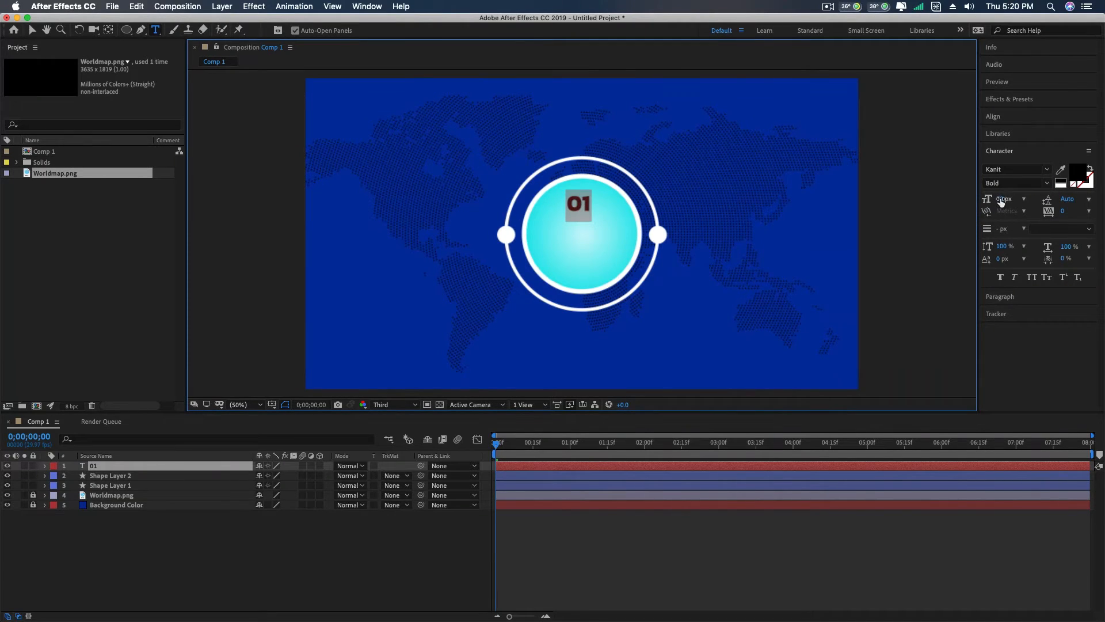
pyautogui.moveTo(1002, 201); pyautogui.dragTo(1009, 196)
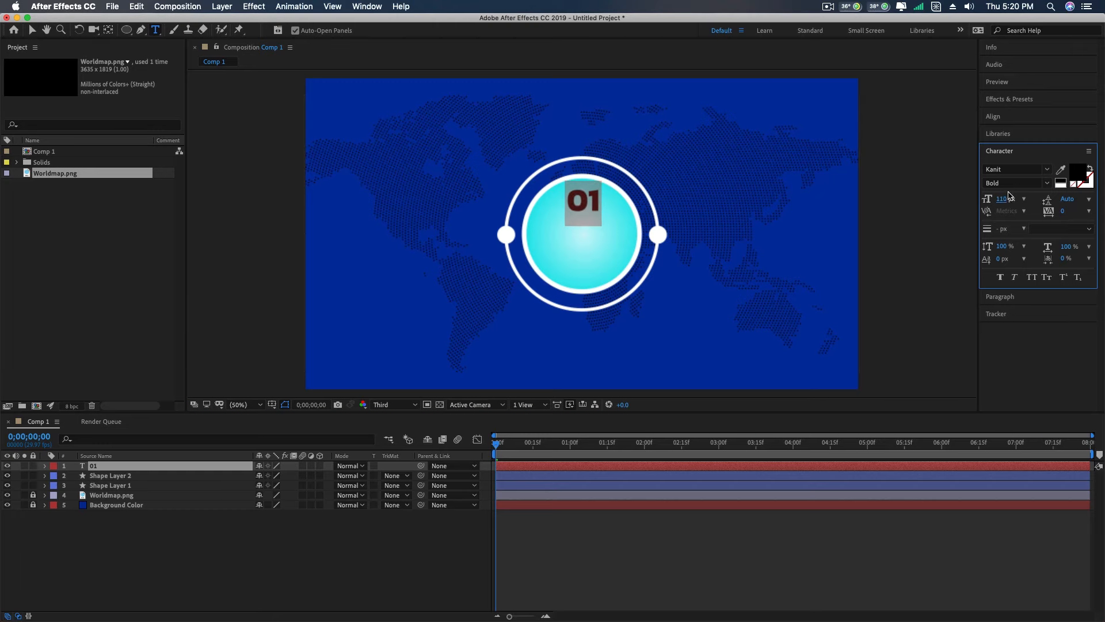
pyautogui.click(1003, 199)
pyautogui.scroll(-10, 1007, 200)
pyautogui.write('1')
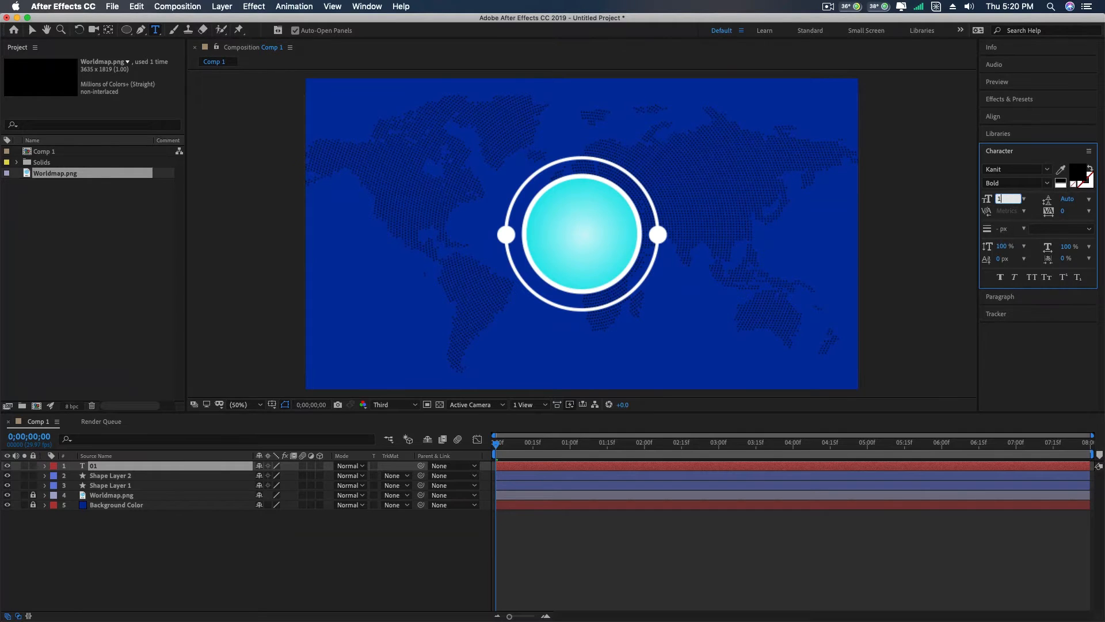
pyautogui.write('00')
pyautogui.press('Return')
pyautogui.press('Return')
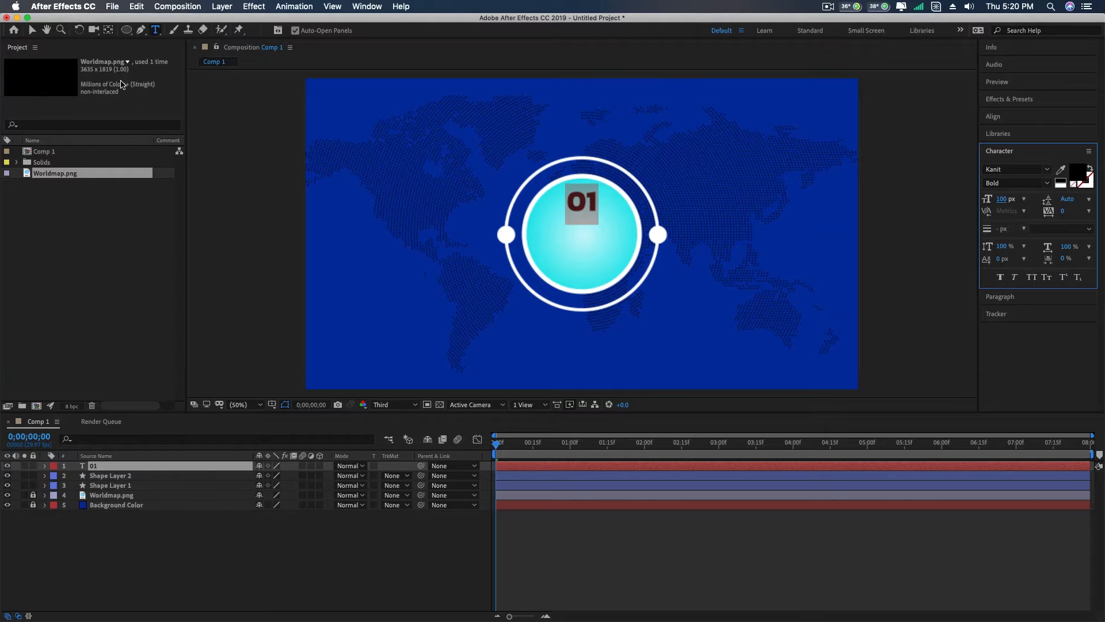
pyautogui.click(32, 30)
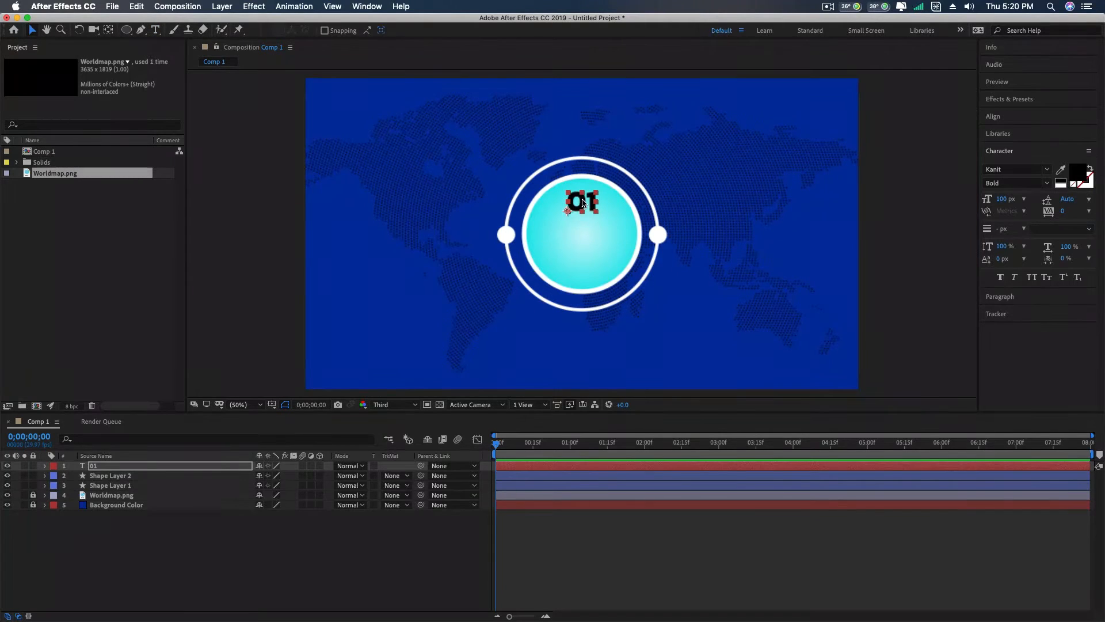
# - Move the text 01 slightly down and draw a straight horizontal line beneath it across the gradient circle with the Pen tool
pyautogui.moveTo(583, 202); pyautogui.dragTo(580, 210)
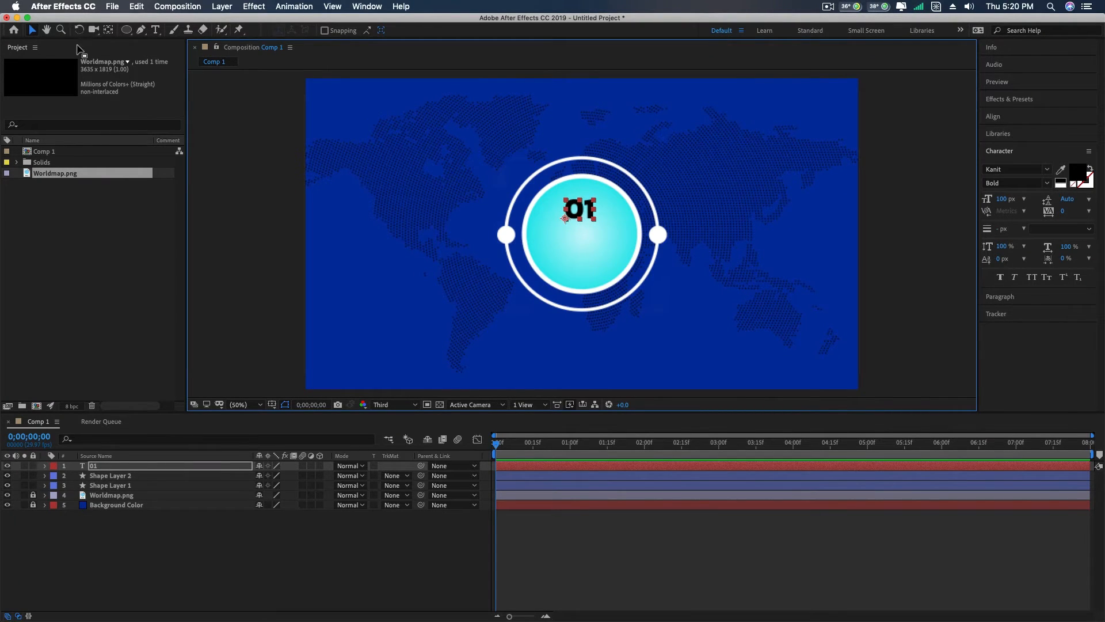
pyautogui.click(141, 30)
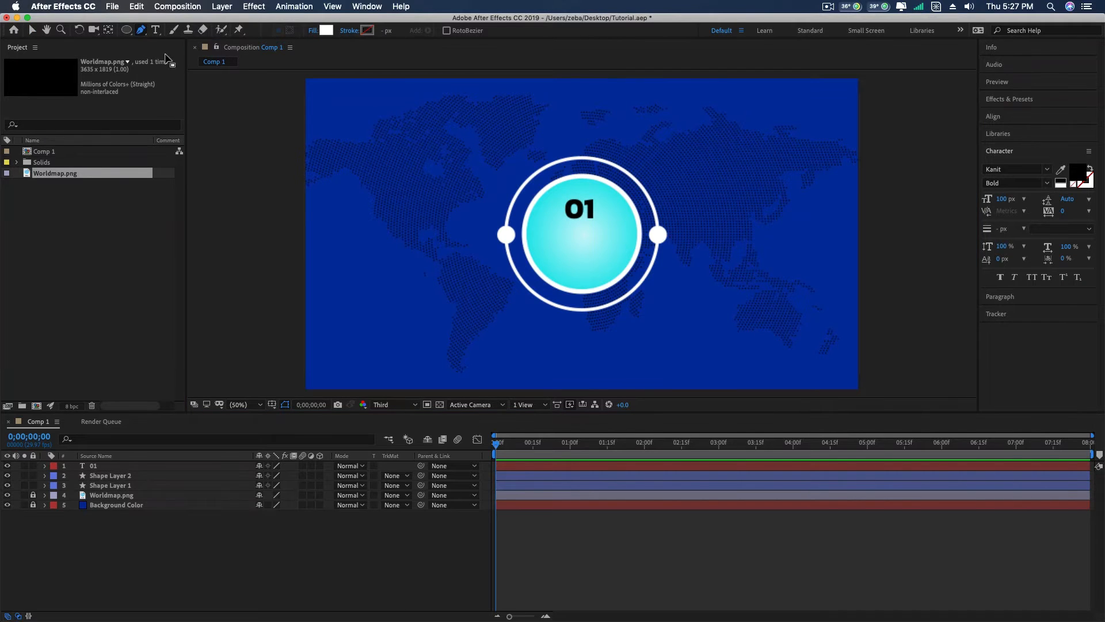
pyautogui.click(538, 233)
pyautogui.click(625, 233)
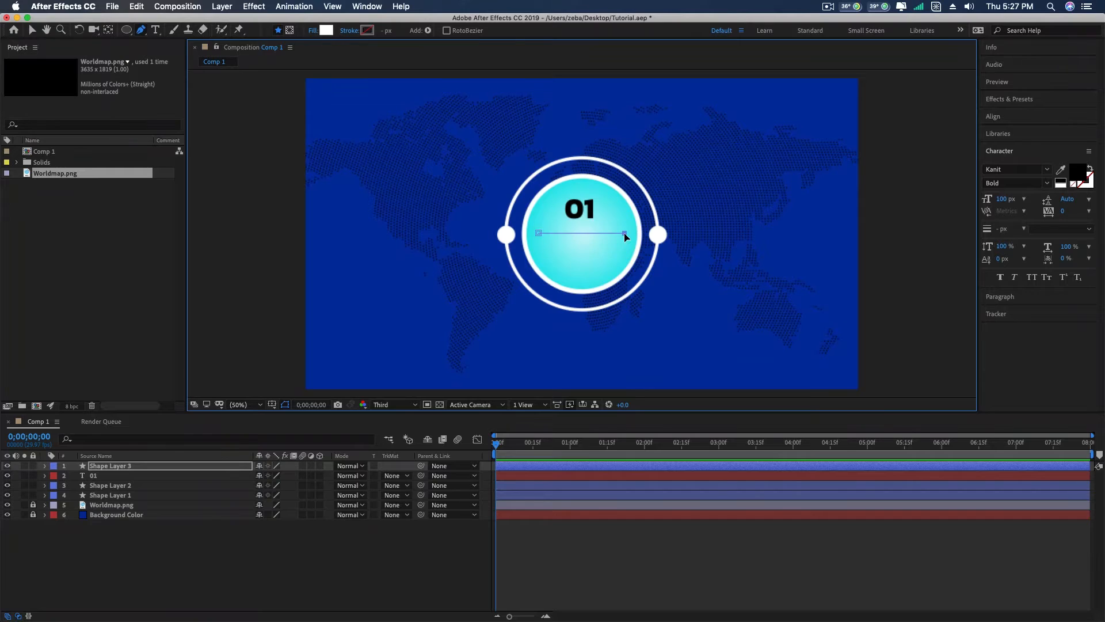
pyautogui.click(33, 32)
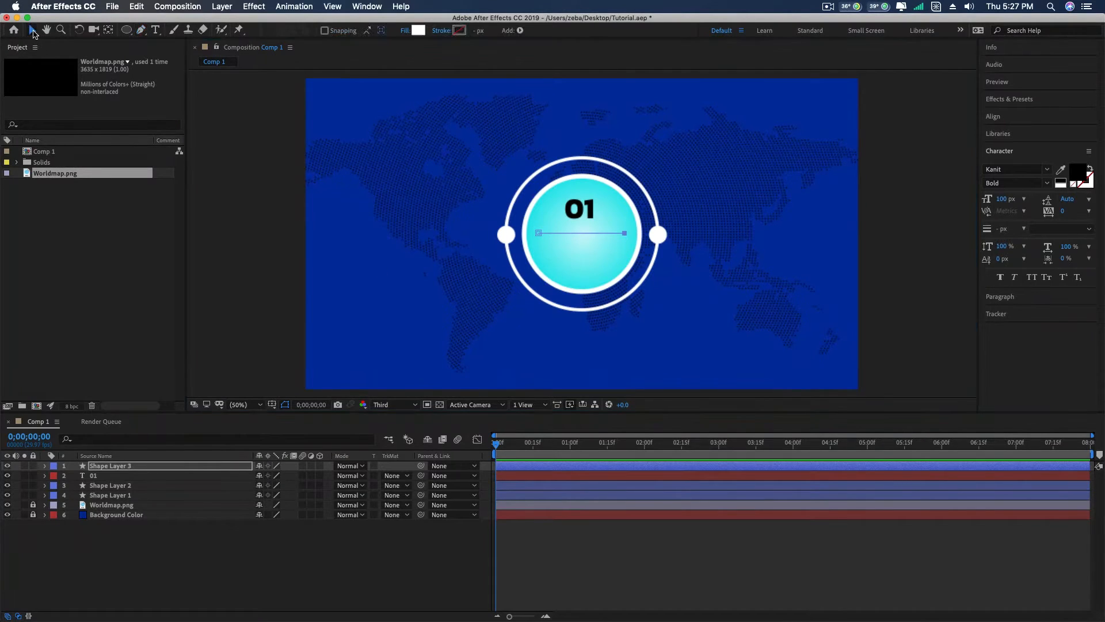
# - Set the horizontal line's fill to None and its stroke colour to black, 000000
pyautogui.click(405, 30)
pyautogui.click(338, 220)
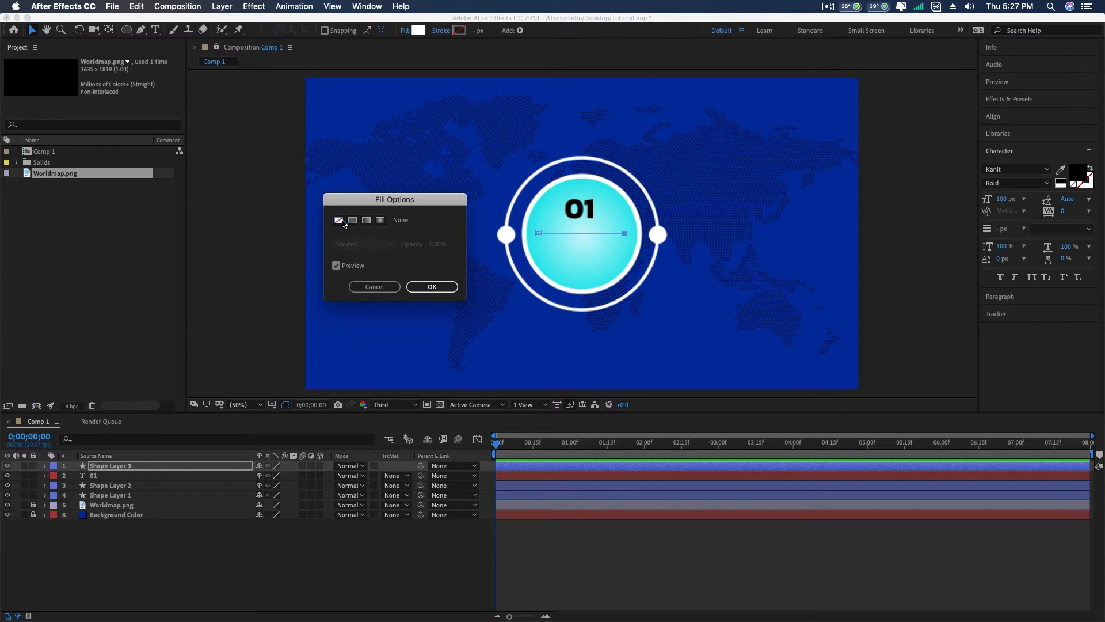
pyautogui.click(432, 286)
pyautogui.click(460, 32)
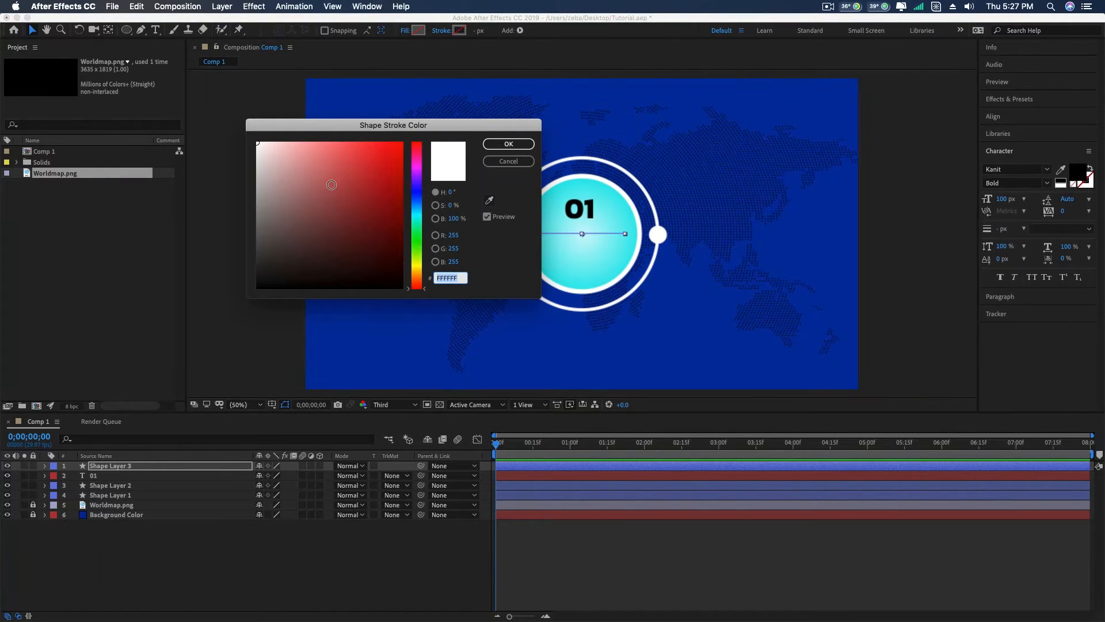
pyautogui.moveTo(274, 264); pyautogui.dragTo(234, 302)
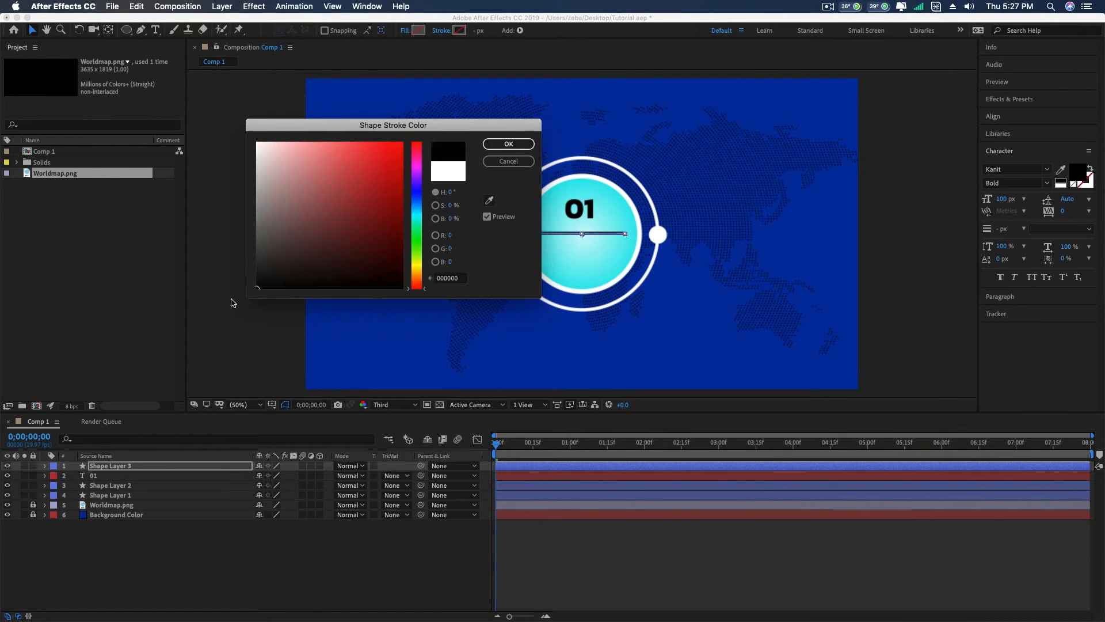
pyautogui.click(493, 145)
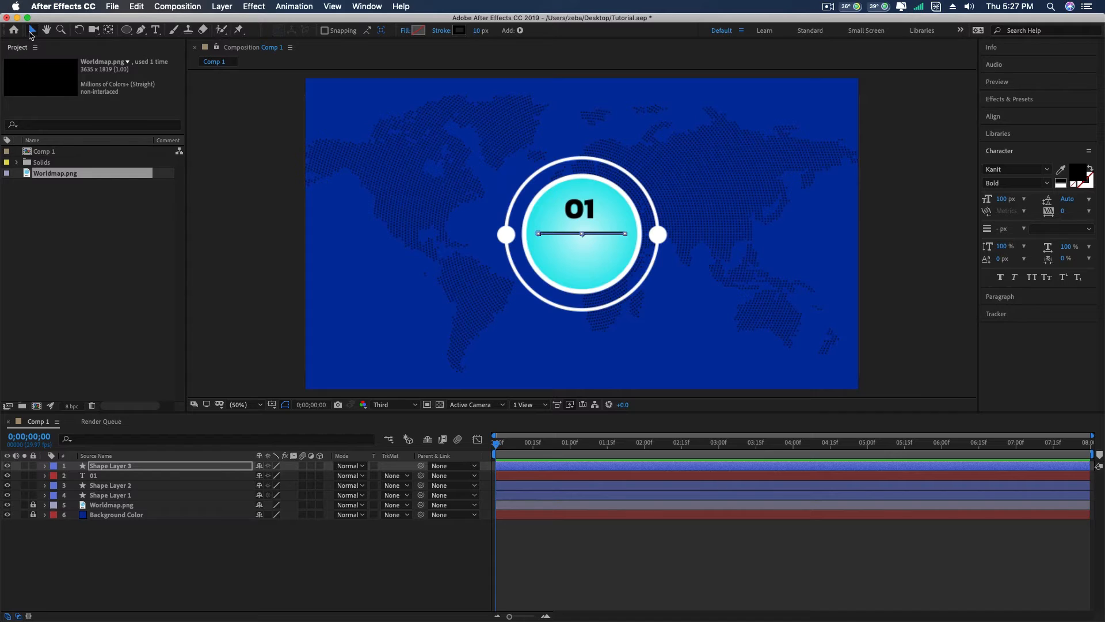
# - Shift the text 01 slightly down, closer to the black line, and deselect everything
pyautogui.click(593, 209)
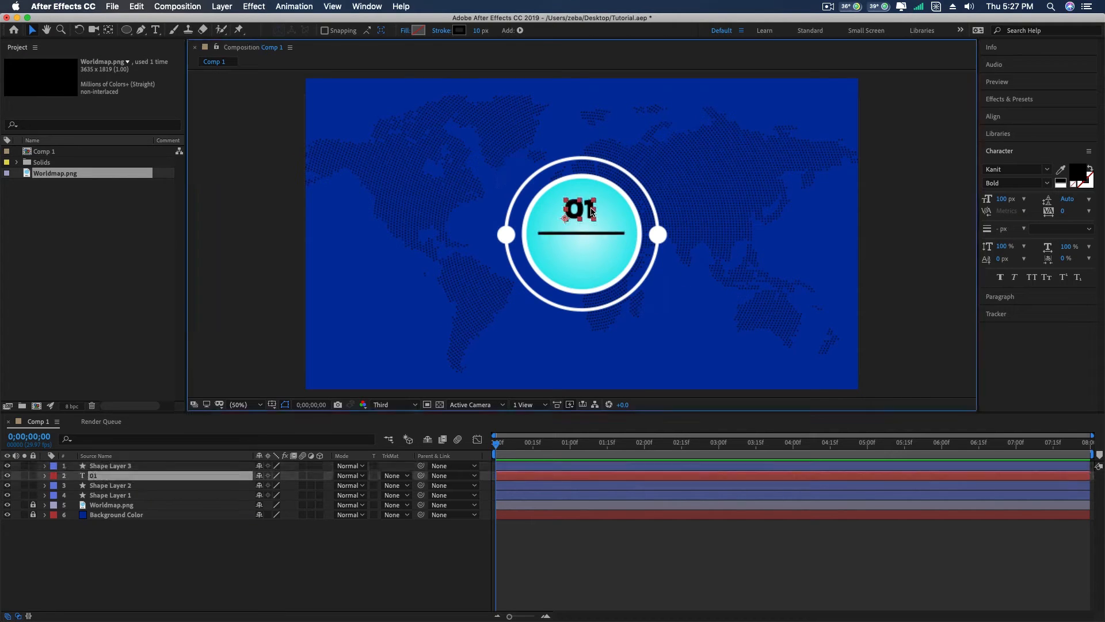
pyautogui.moveTo(593, 208); pyautogui.dragTo(593, 211)
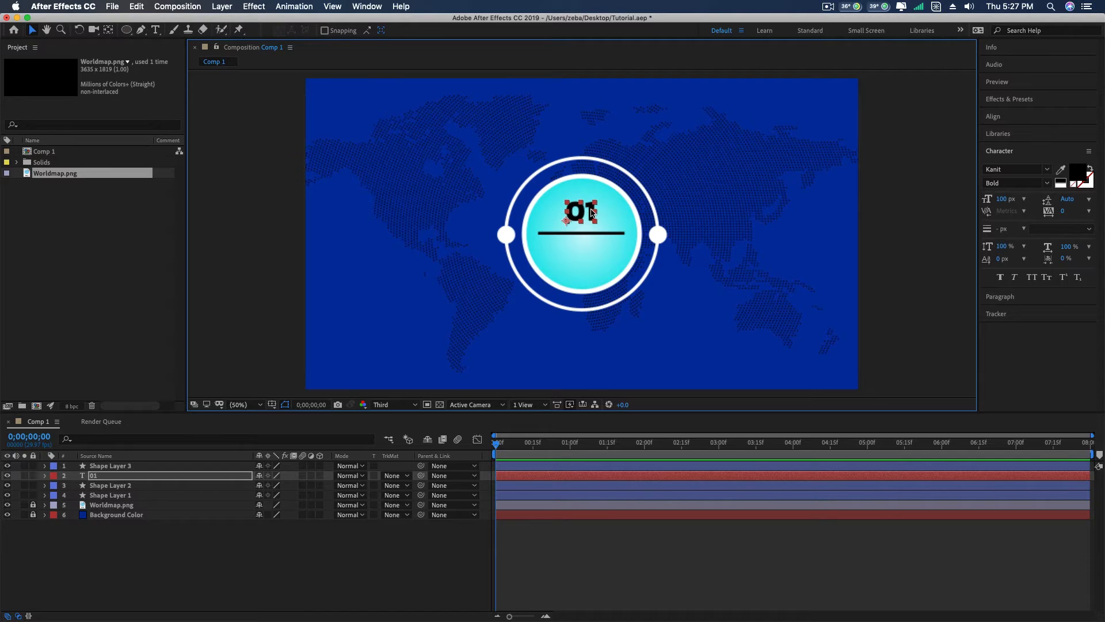
pyautogui.click(604, 233)
pyautogui.click(935, 232)
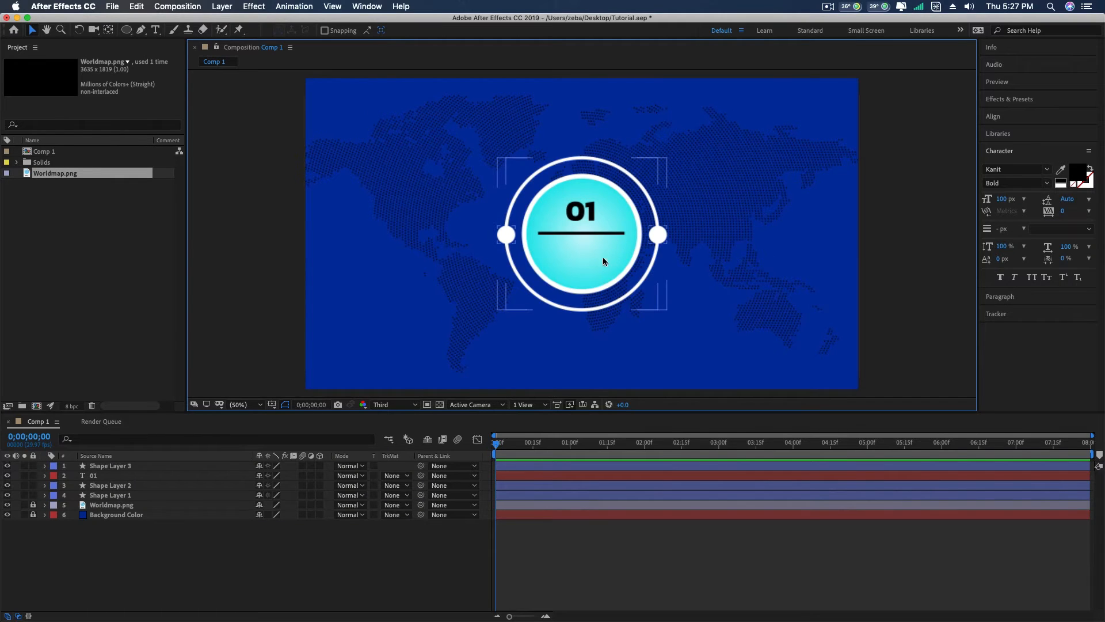
# - Add the text Concept and place it below the black line in the gradient circle
pyautogui.click(156, 31)
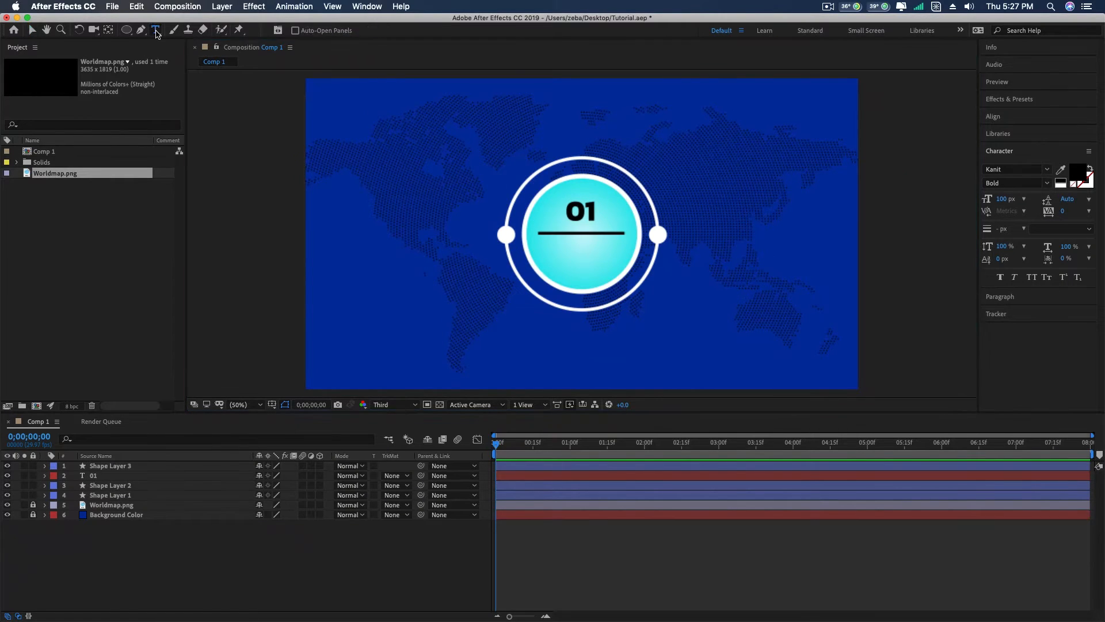
pyautogui.click(558, 250)
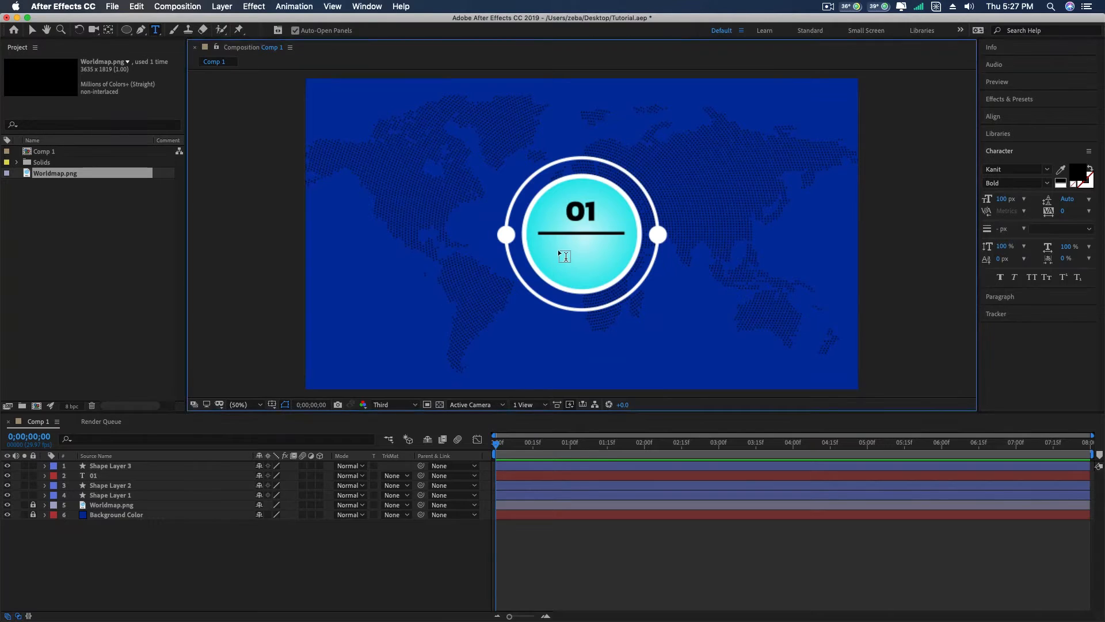
pyautogui.write('Conc')
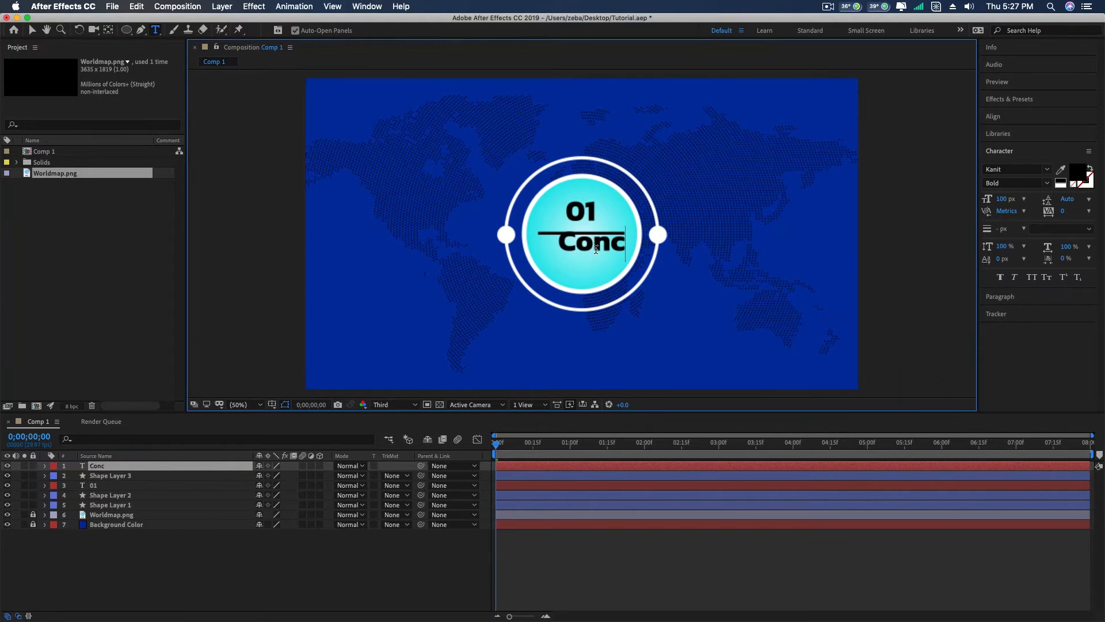
pyautogui.write('ept')
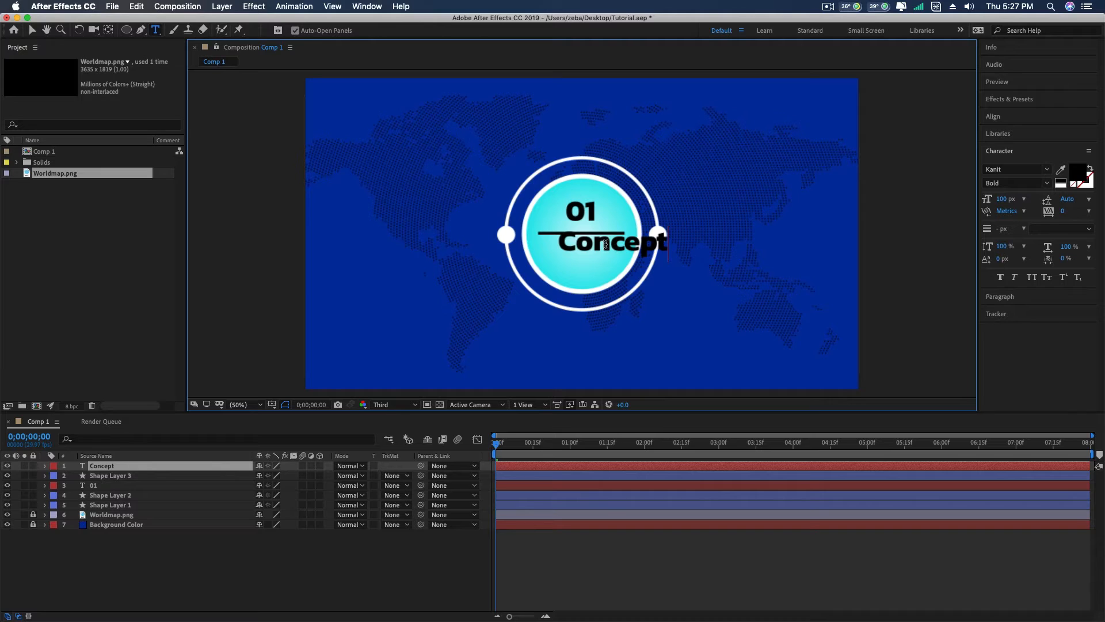
pyautogui.click(32, 30)
pyautogui.moveTo(613, 251); pyautogui.dragTo(585, 262)
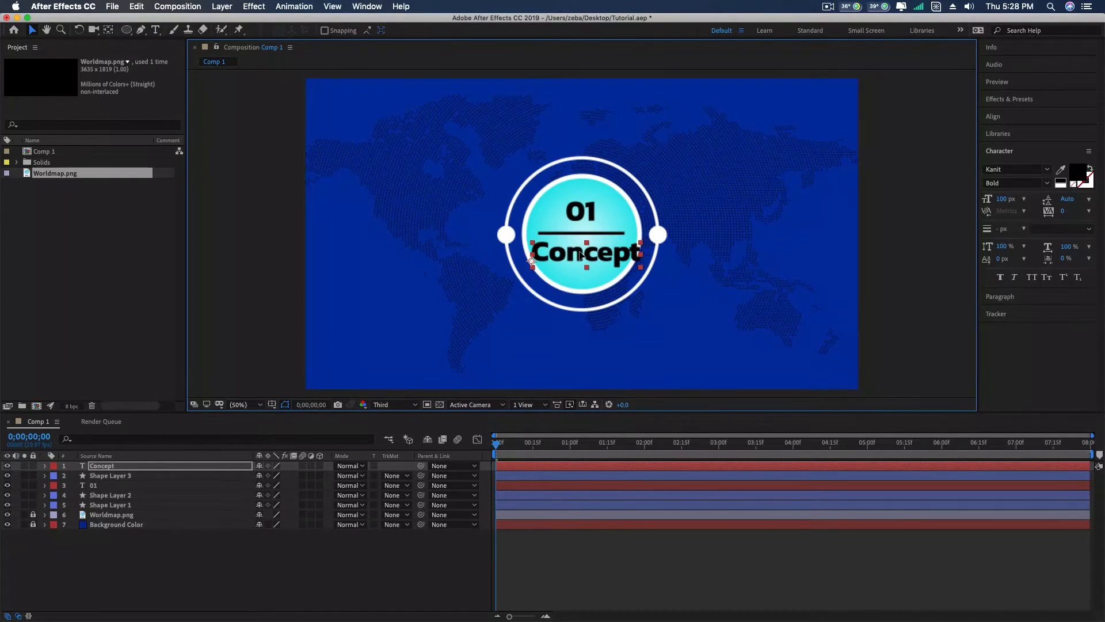
# - Set the font size of the Concept text to 50 px
pyautogui.doubleClick(594, 254)
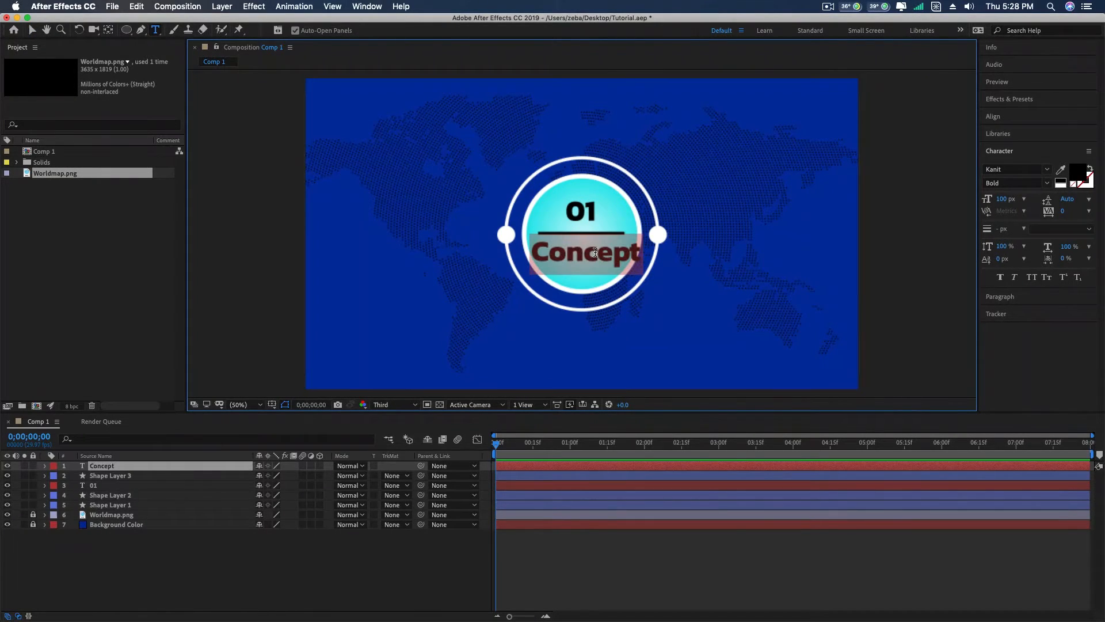
pyautogui.click(1005, 198)
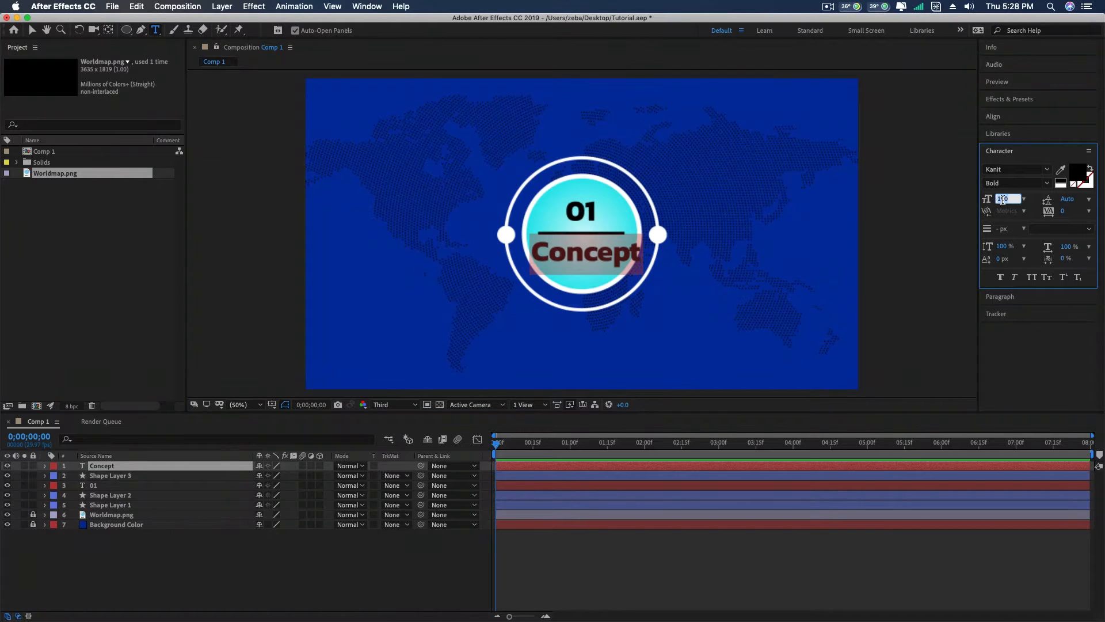
pyautogui.write('50')
pyautogui.press('Return')
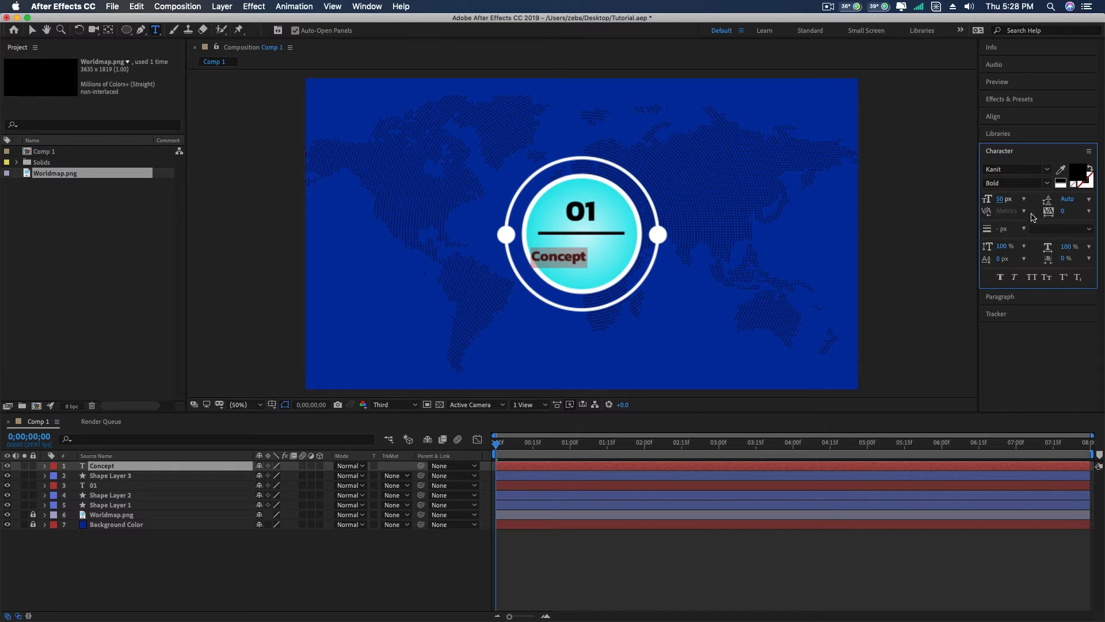
# - Centre-align the Concept text and position it centred just beneath the black line
pyautogui.click(1001, 297)
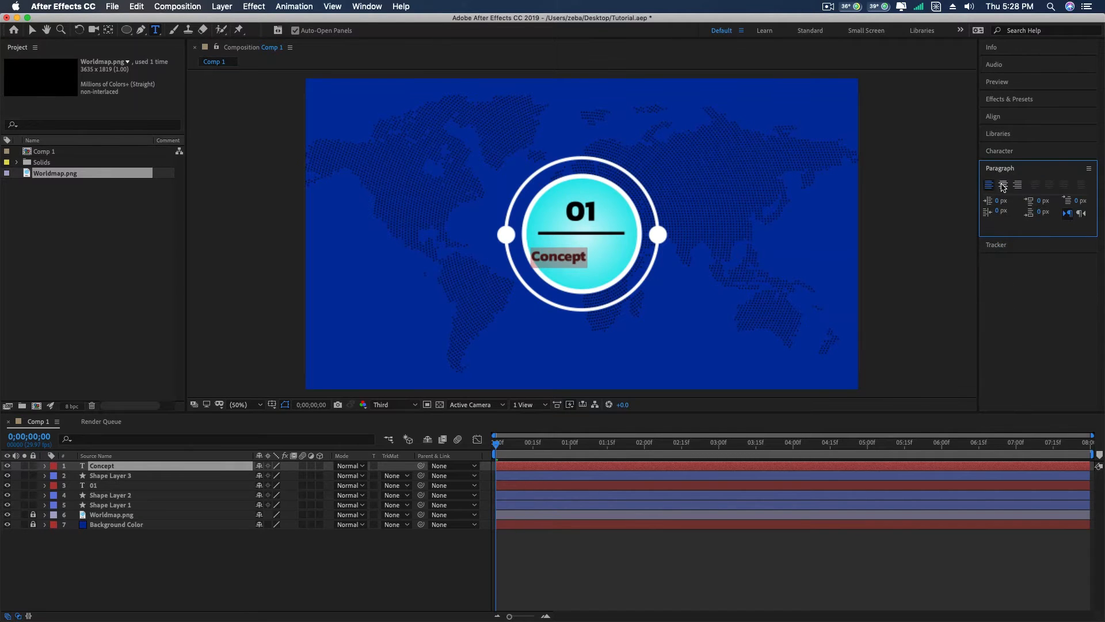
pyautogui.click(1004, 184)
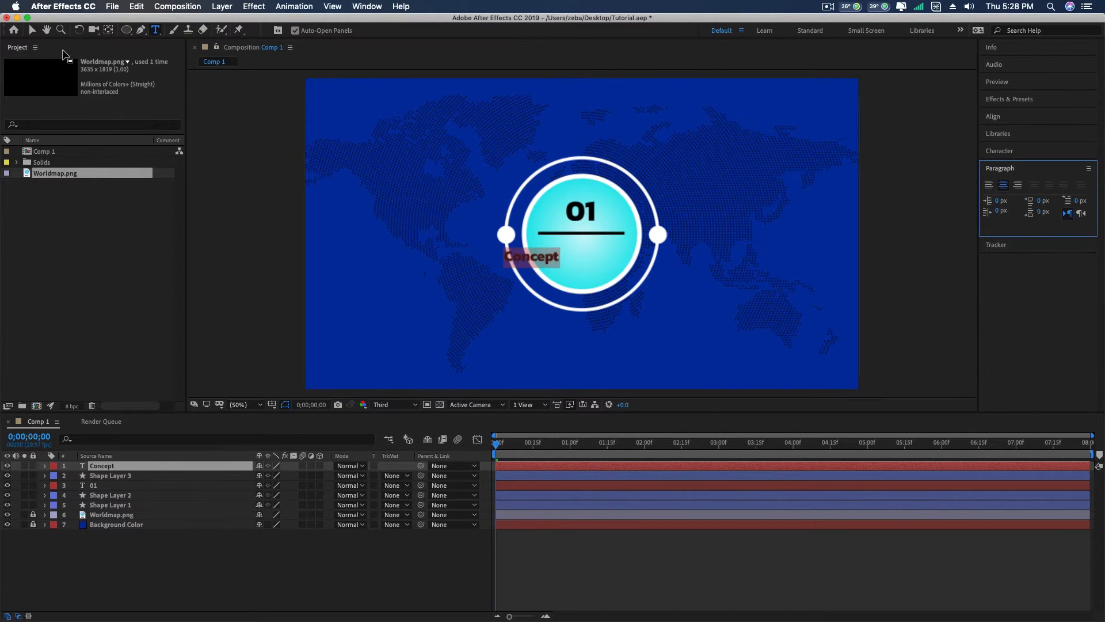
pyautogui.press('Escape')
pyautogui.press('v')
pyautogui.moveTo(559, 257); pyautogui.dragTo(589, 252)
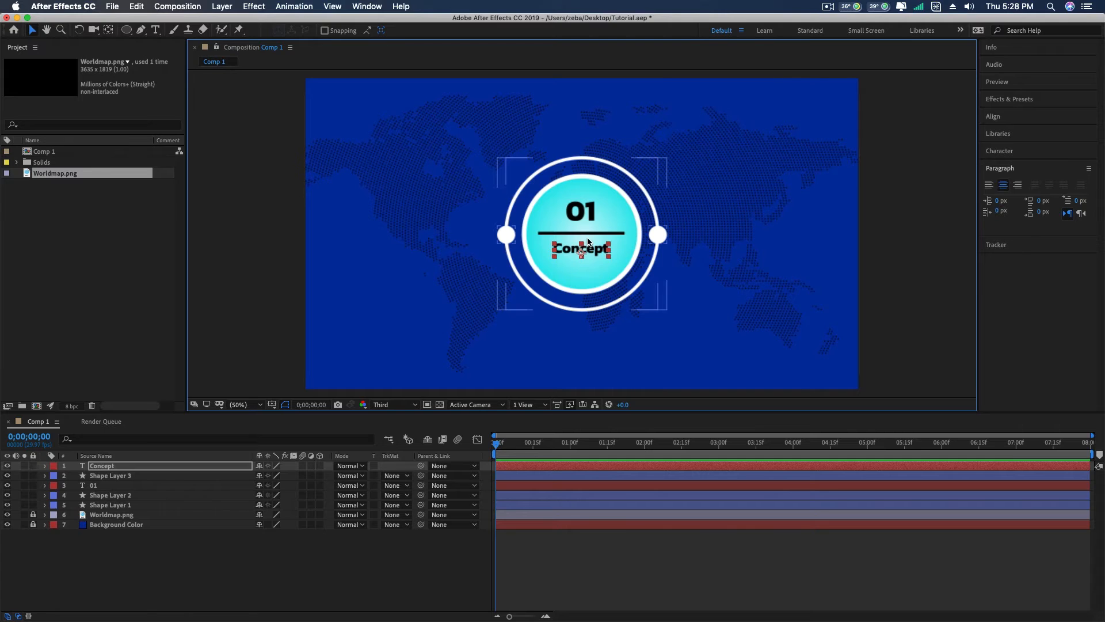
# - Nudge the Concept text, the black line and the text 01 together slightly down and right to centre them in the circle
pyautogui.click(137, 478)
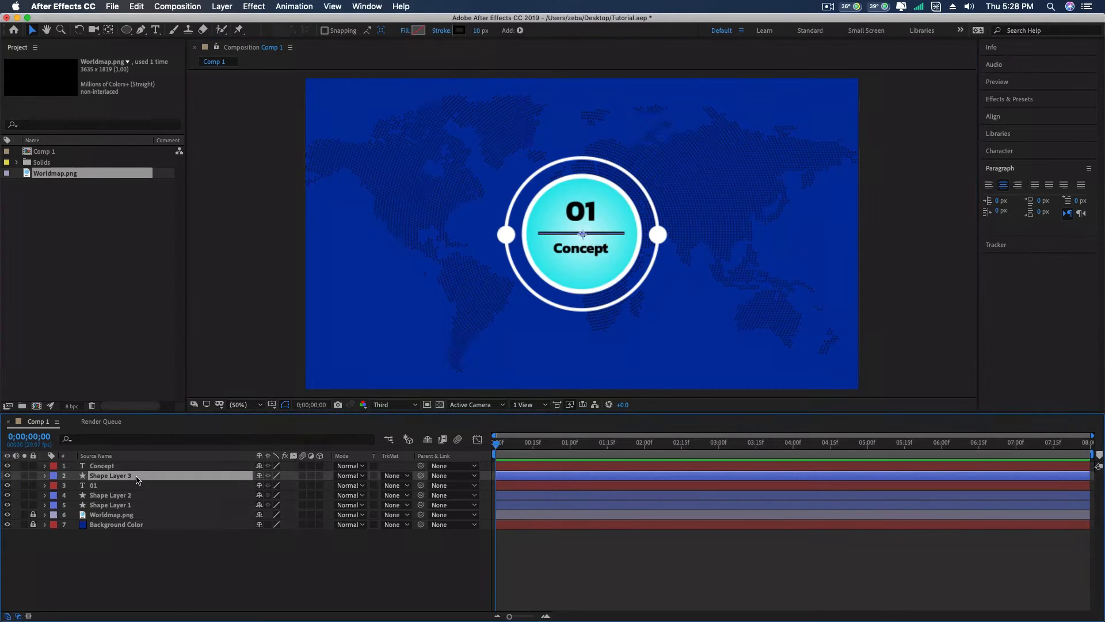
pyautogui.keyDown('shift'); pyautogui.click(104, 487); pyautogui.keyUp('shift')
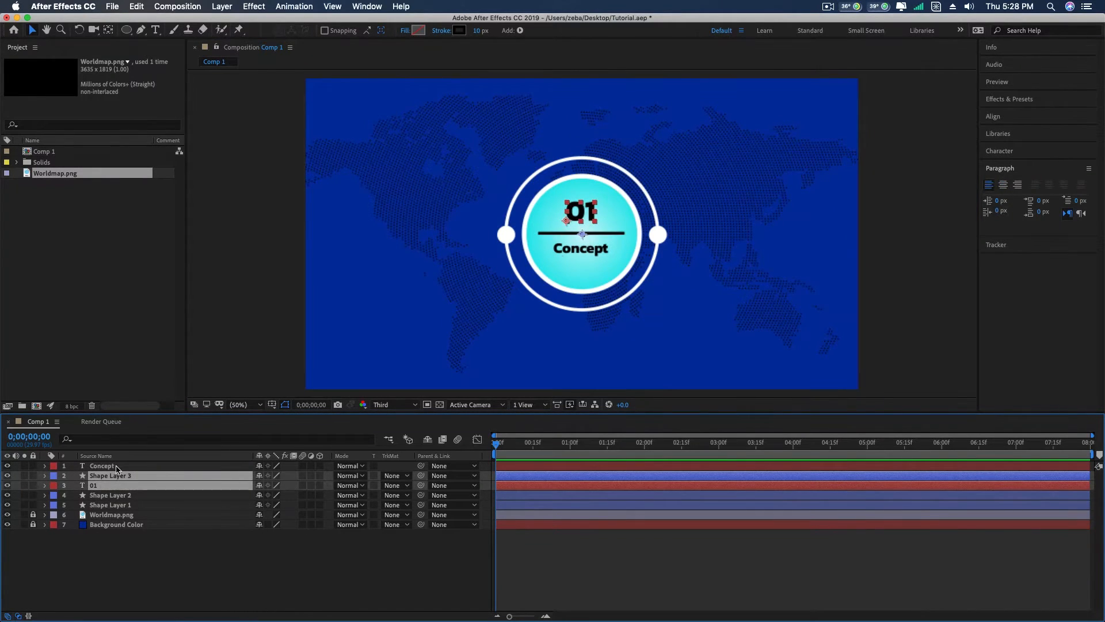
pyautogui.keyDown('shift'); pyautogui.click(103, 466); pyautogui.keyUp('shift')
pyautogui.click(583, 219)
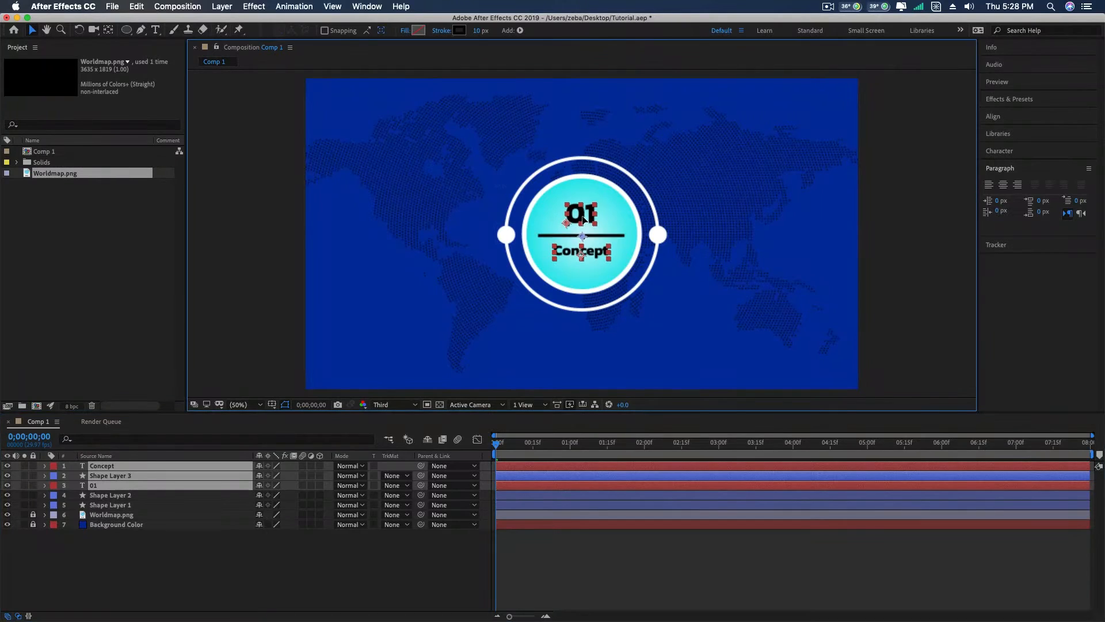
pyautogui.press('Down')
pyautogui.press('Down')
pyautogui.press('Down')
pyautogui.press('Down')
pyautogui.press('Up')
pyautogui.press('Up')
pyautogui.press('Right')
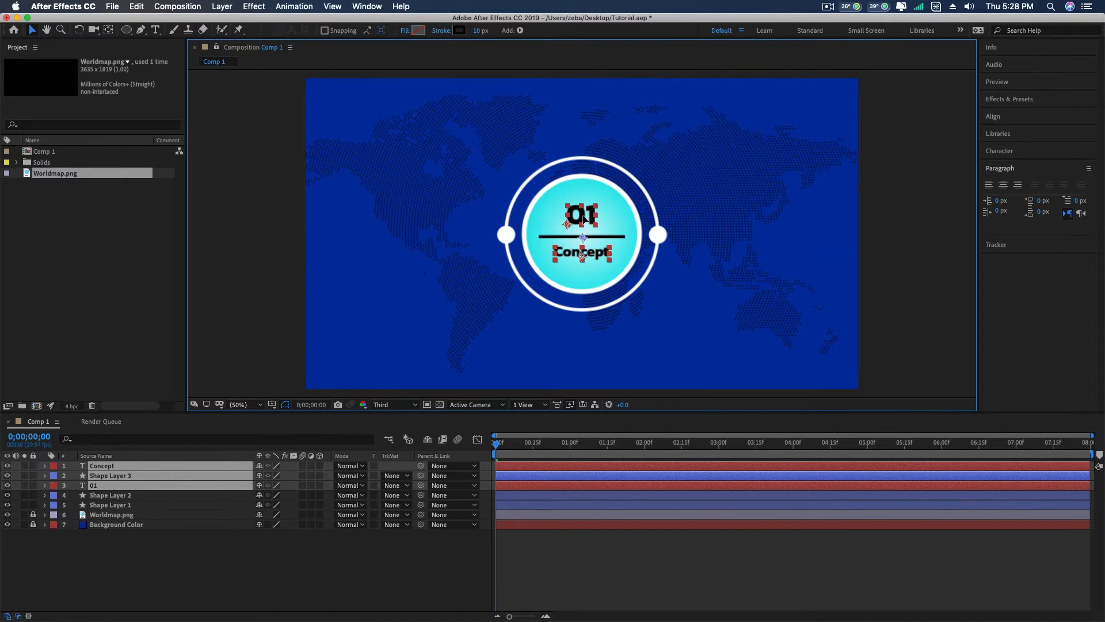
pyautogui.click(881, 221)
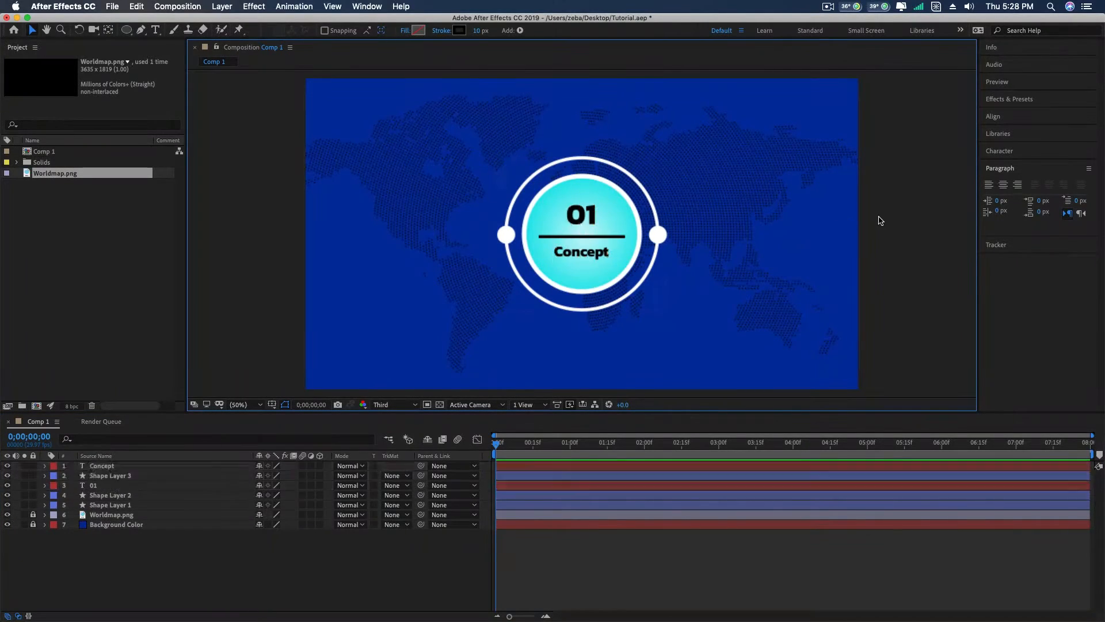
# - Apply the All Caps style to the Concept text, leaving Faux Bold off
pyautogui.click(598, 259)
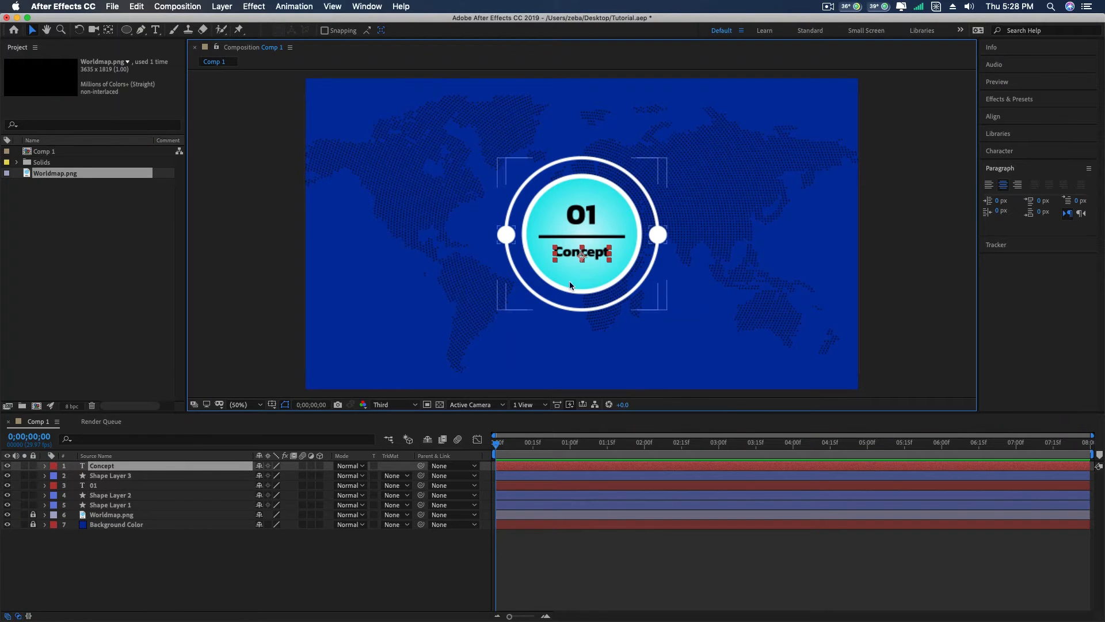
pyautogui.doubleClick(594, 256)
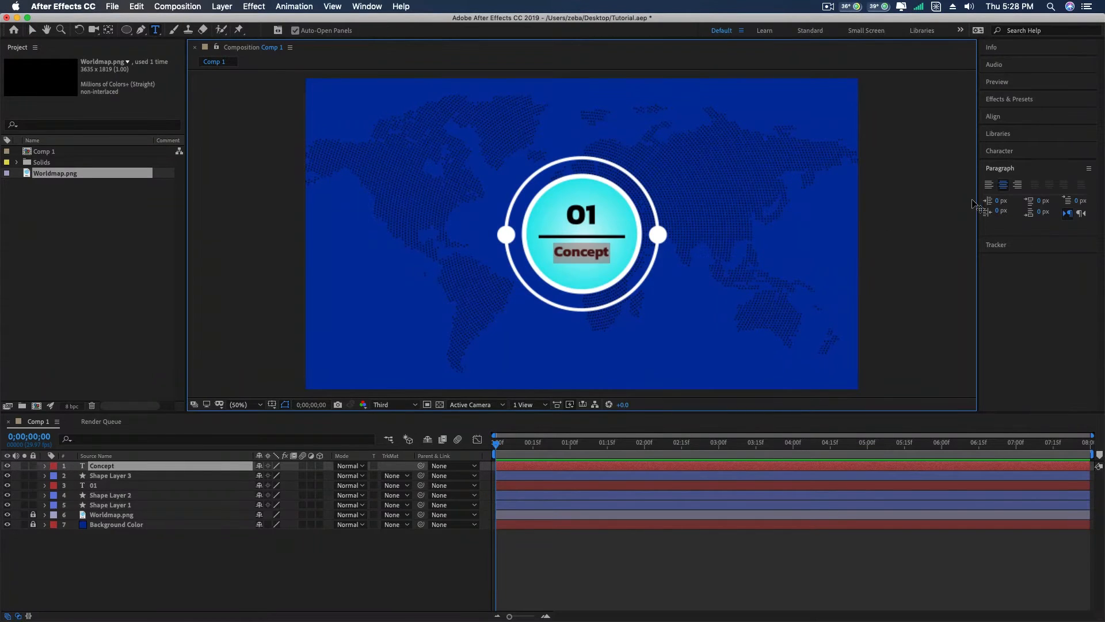
pyautogui.click(1005, 152)
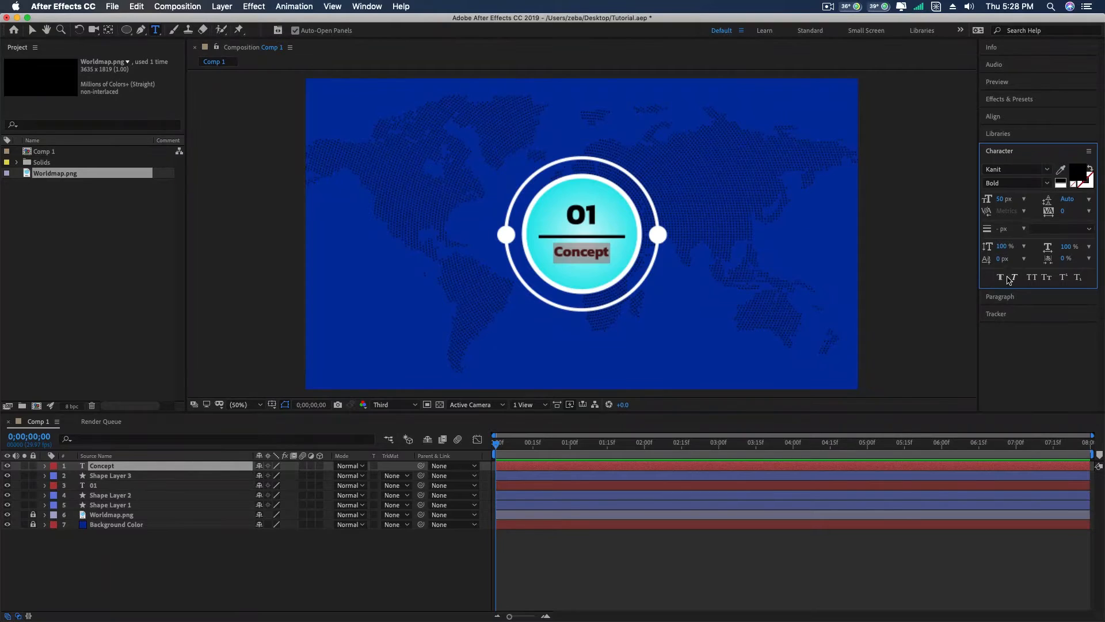
pyautogui.click(1001, 278)
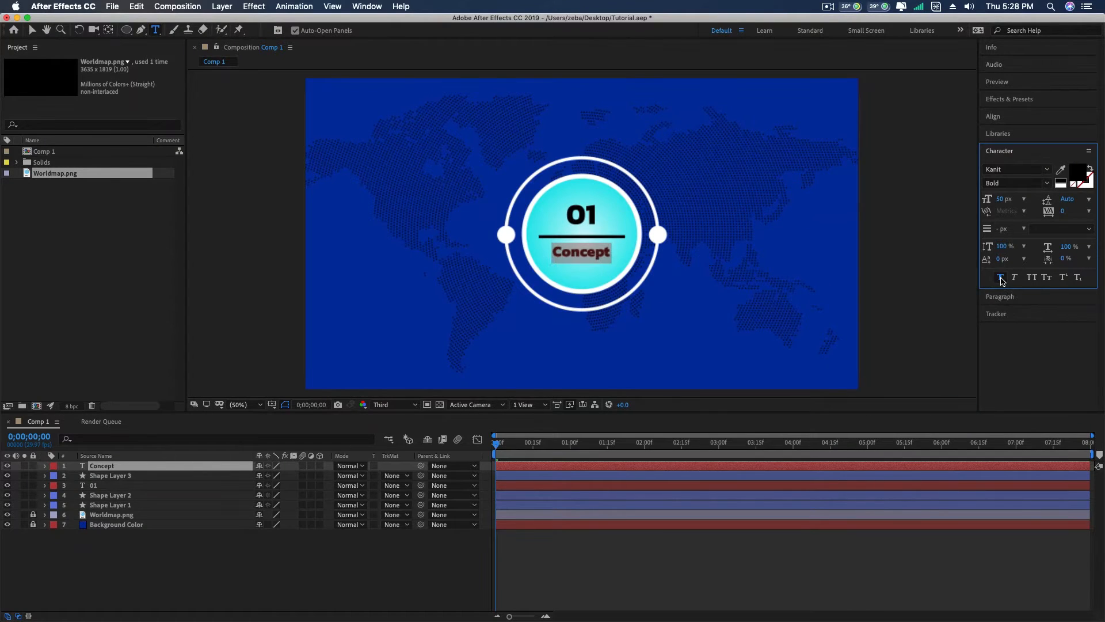
pyautogui.click(1001, 278)
pyautogui.click(1032, 277)
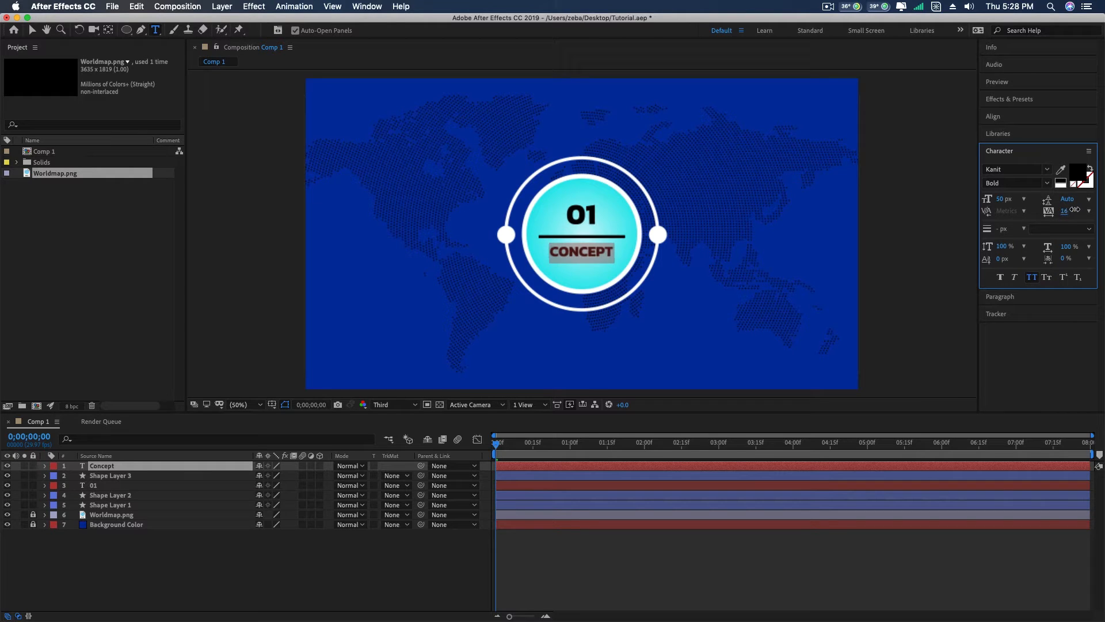
# - Set the tracking of the Concept text to 50, finish text editing and deselect the layer
pyautogui.moveTo(1075, 210); pyautogui.dragTo(1101, 206)
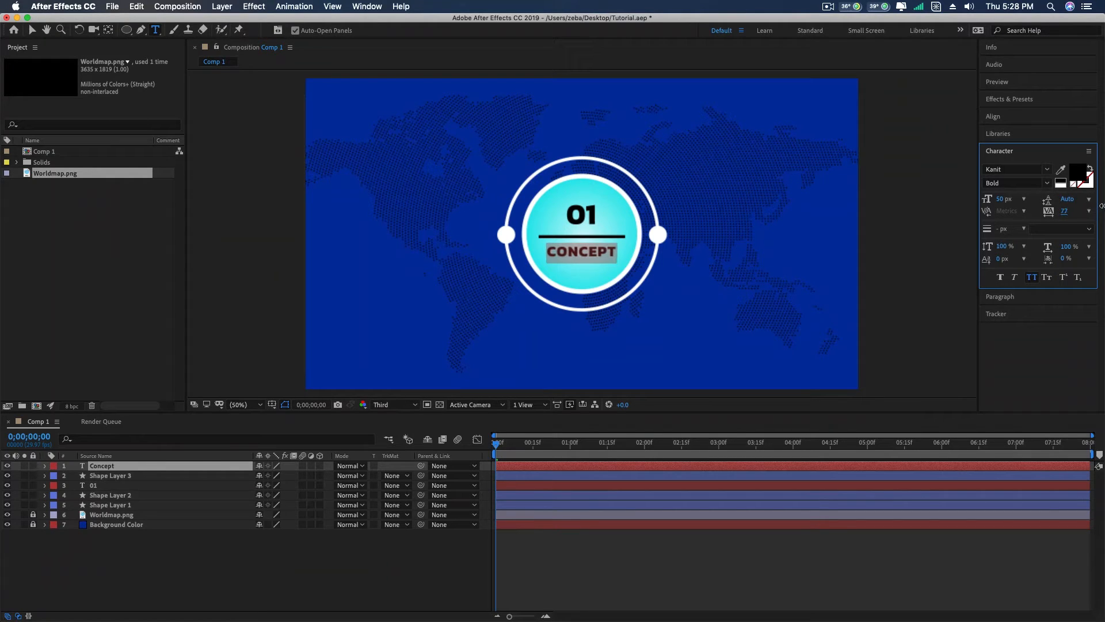
pyautogui.click(1067, 211)
pyautogui.write('50')
pyautogui.press('Return')
pyautogui.click(32, 30)
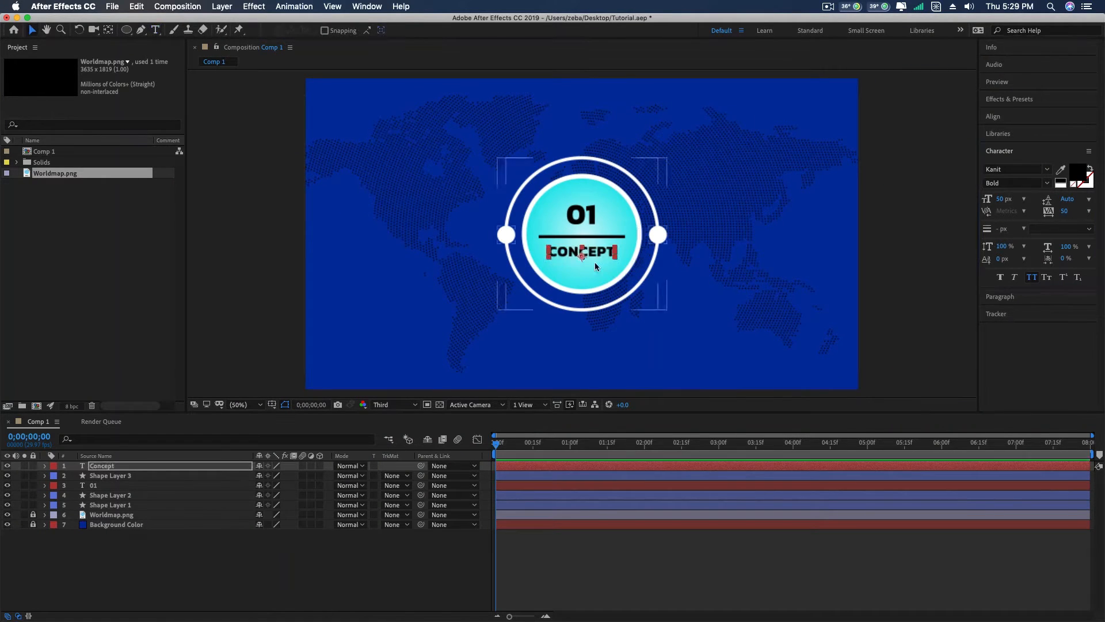
pyautogui.click(907, 219)
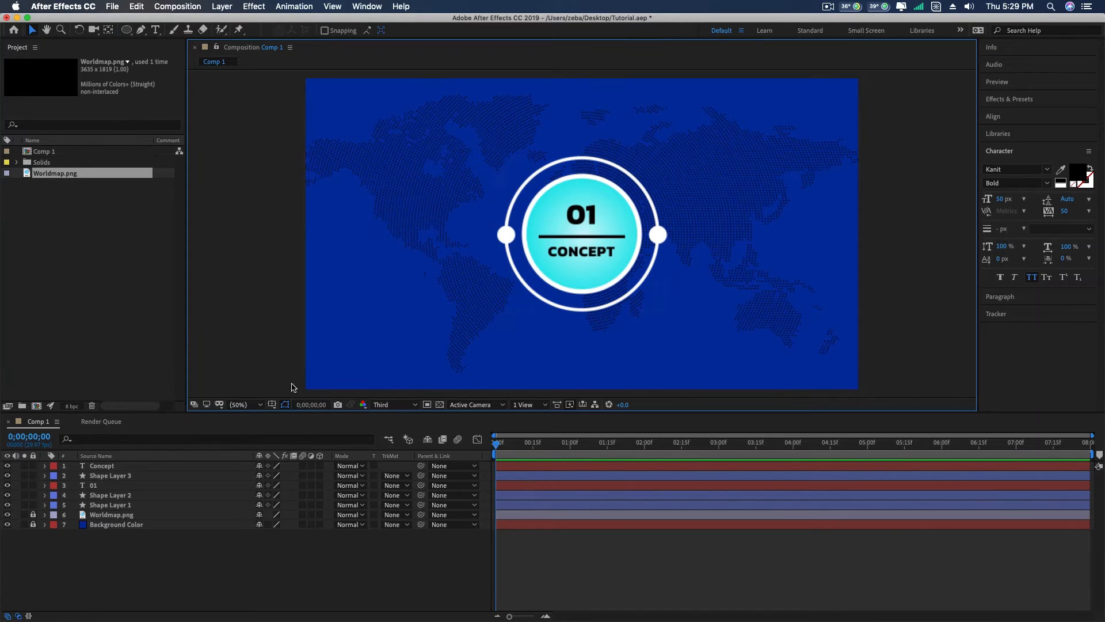
# - Move the 01 text layer to the top of the layer stack, above the Concept layer
pyautogui.click(98, 487)
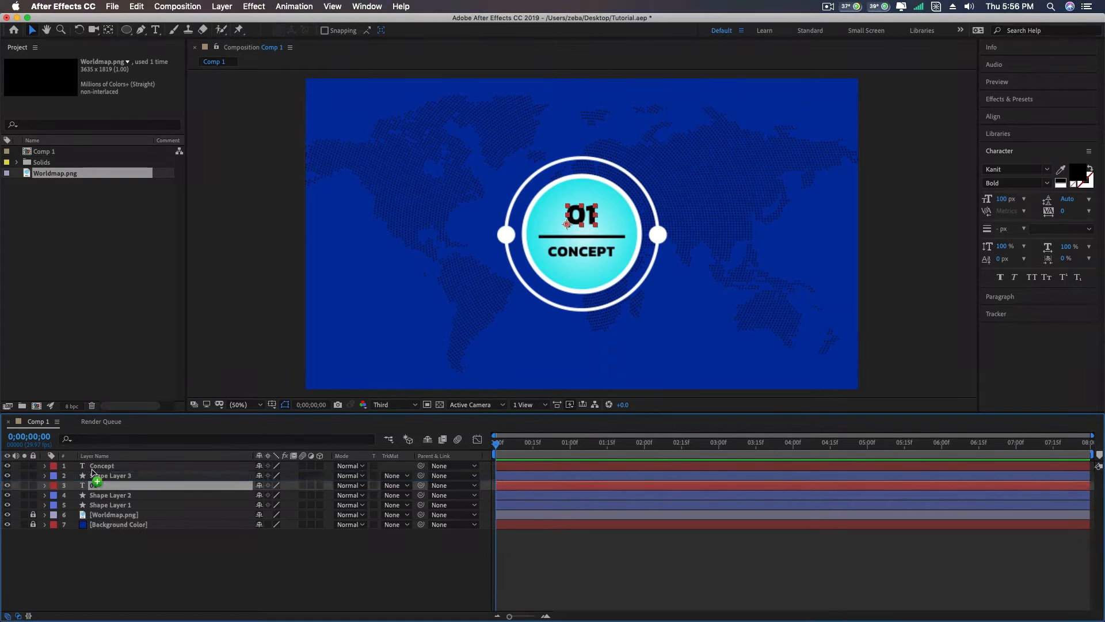
pyautogui.moveTo(102, 487); pyautogui.dragTo(97, 464)
pyautogui.click(106, 477)
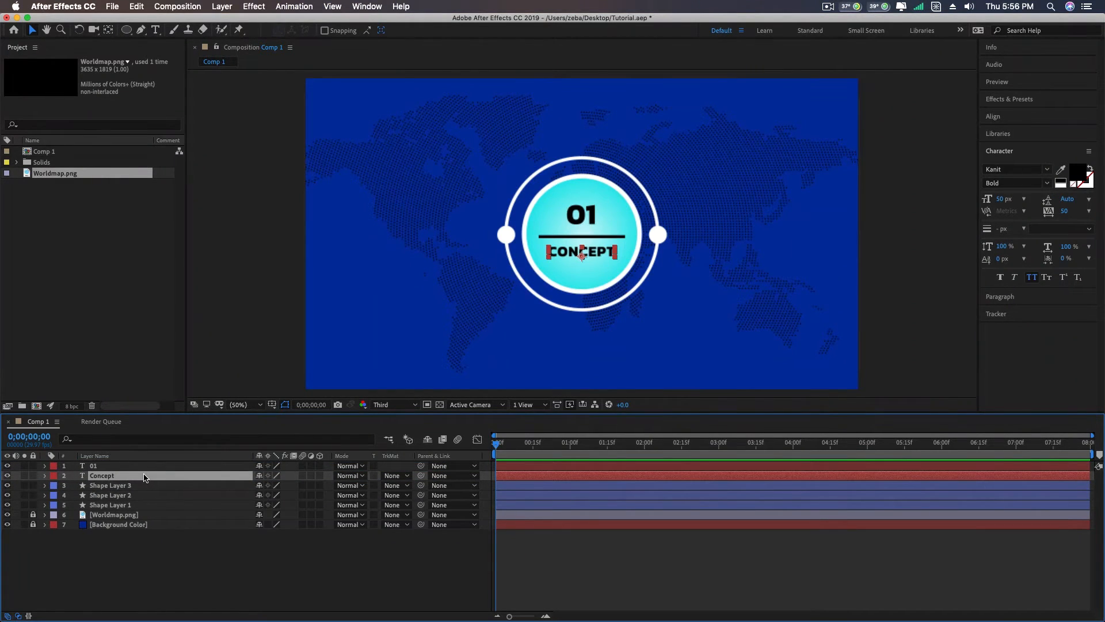
# - Try a stroke width of 8 px on the black line, Shape Layer 3
pyautogui.click(96, 487)
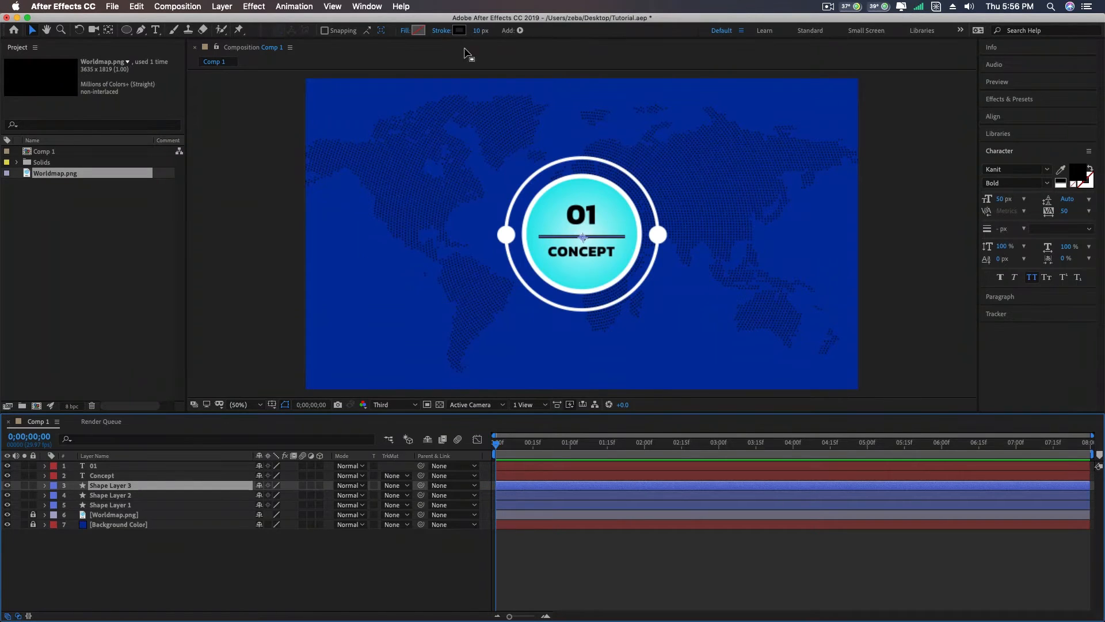
pyautogui.click(488, 31)
pyautogui.write('8')
pyautogui.press('Return')
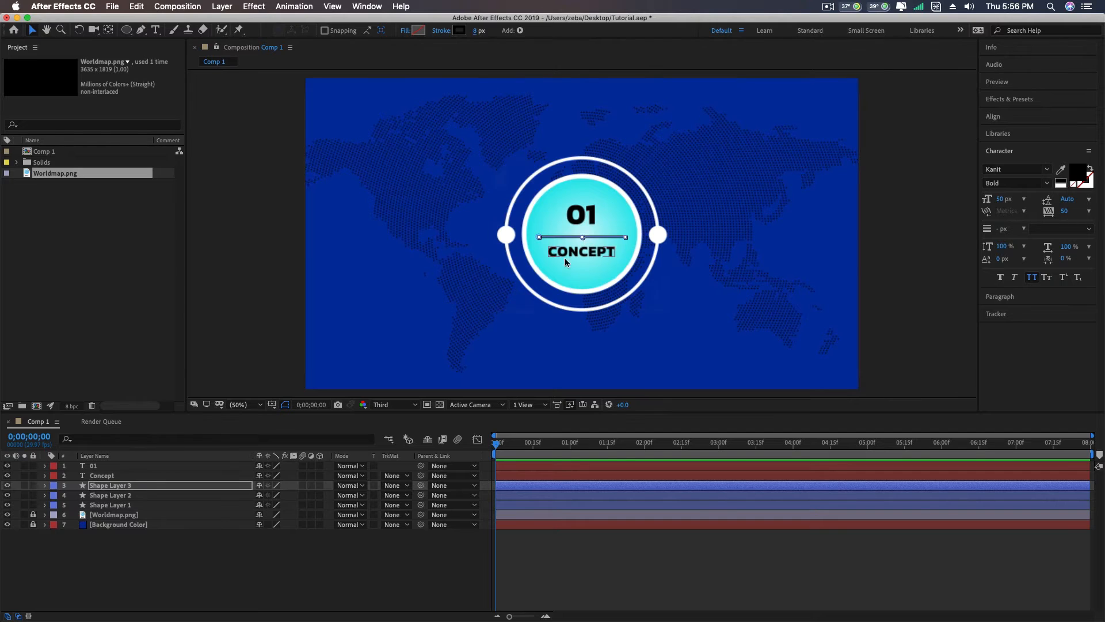
# - Place the anchor point of Shape Layer 3 at the centre of the black line using the Pan Behind tool, and return to the Selection tool
pyautogui.click(107, 30)
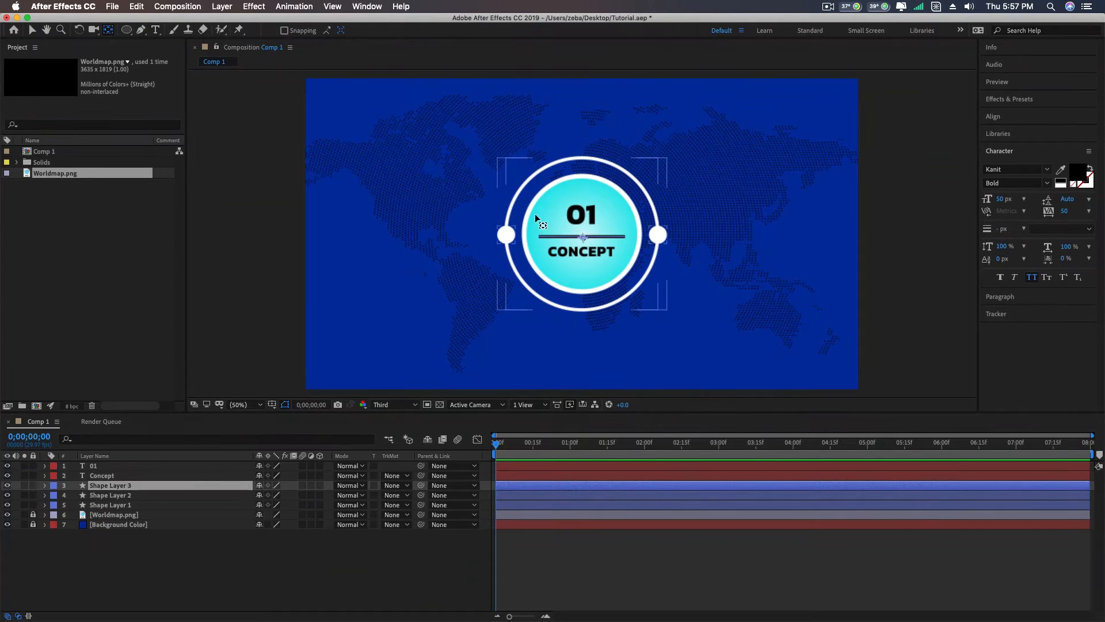
pyautogui.moveTo(583, 234); pyautogui.dragTo(583, 237)
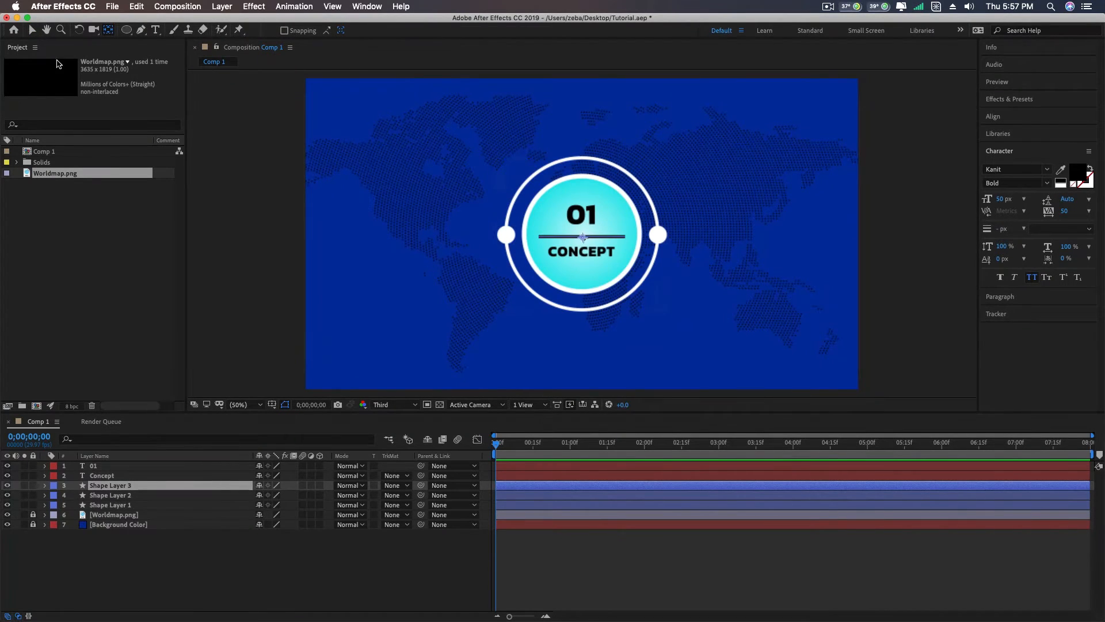
pyautogui.click(31, 33)
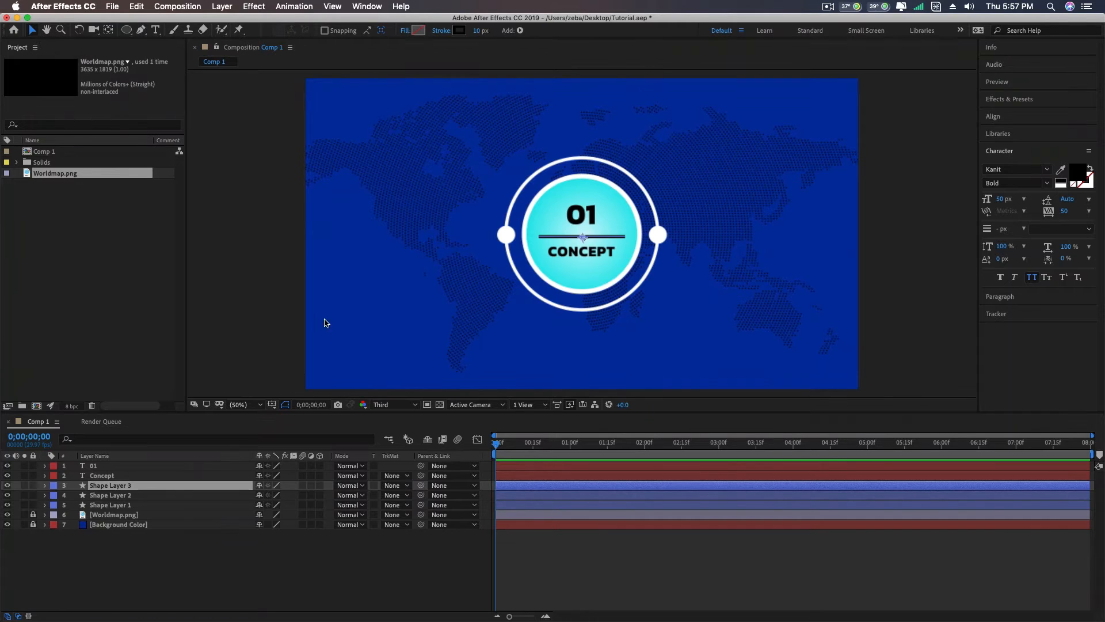
# - Animate the Scale of Shape Layer 1 from 0% at 0;00;00;00 to 100% at 0;00;00;15 and preview the motion
pyautogui.click(114, 507)
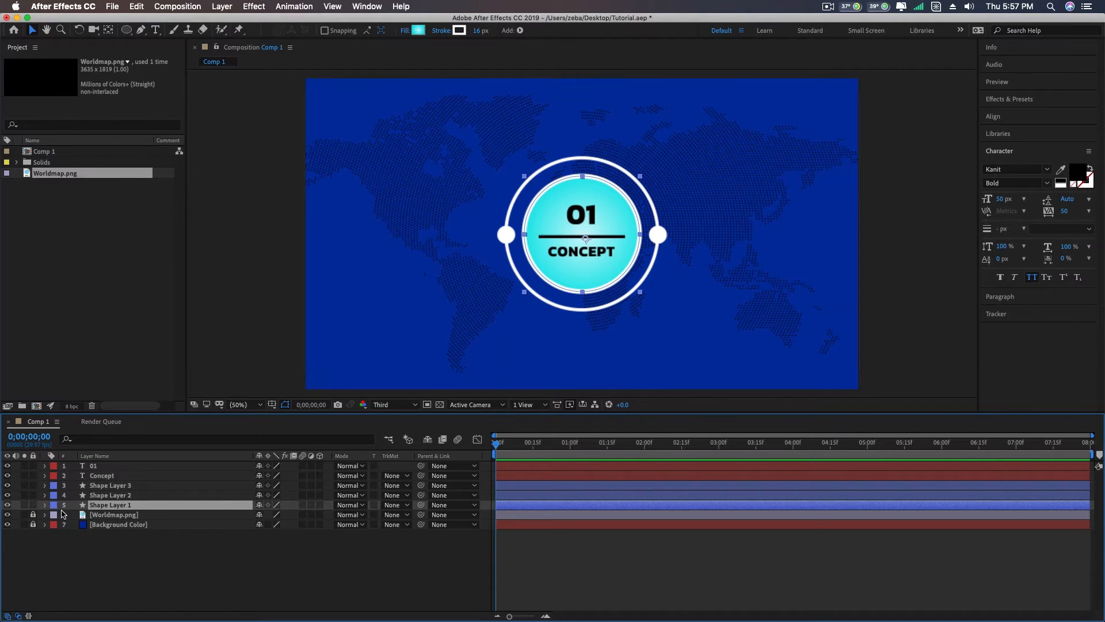
pyautogui.press('s')
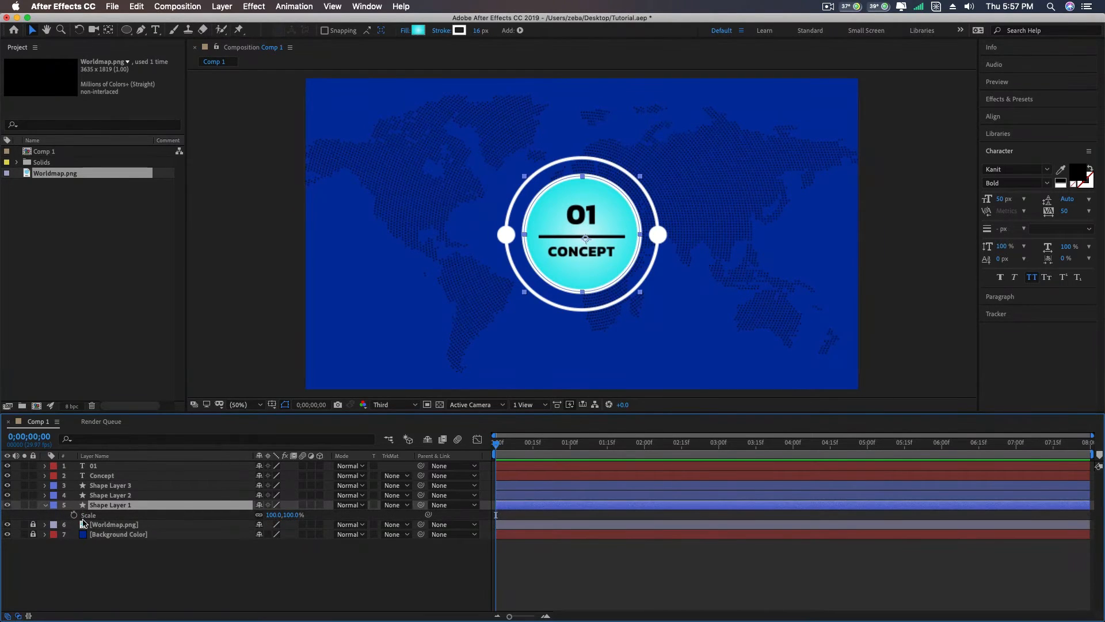
pyautogui.click(74, 514)
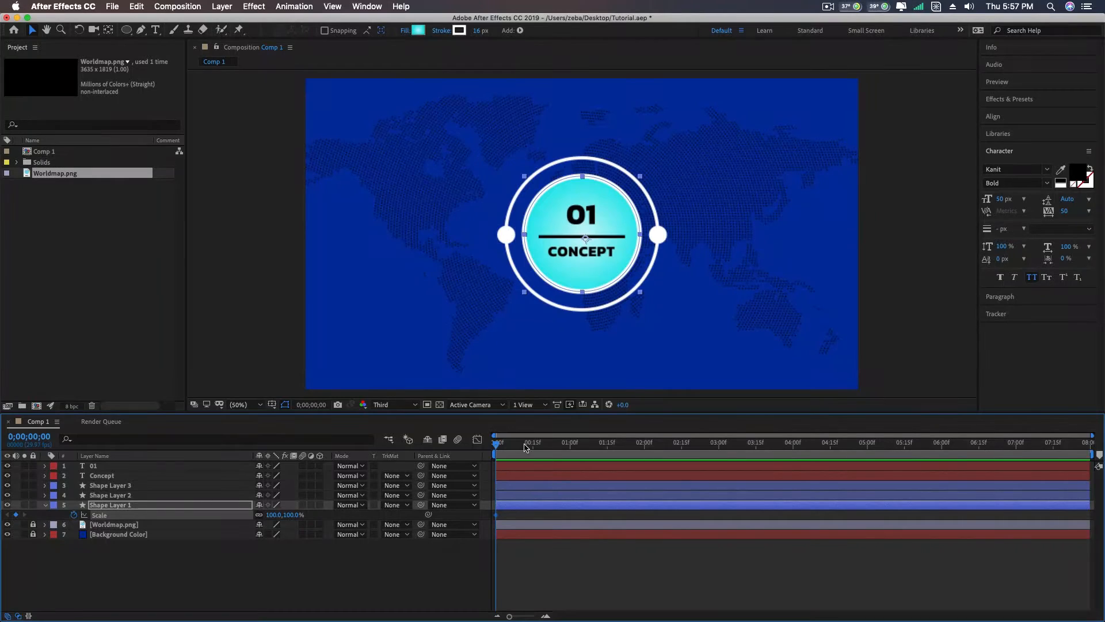
pyautogui.moveTo(525, 447)
pyautogui.mouseDown()
pyautogui.moveTo(553, 446)
pyautogui.moveTo(534, 449)
pyautogui.mouseUp()
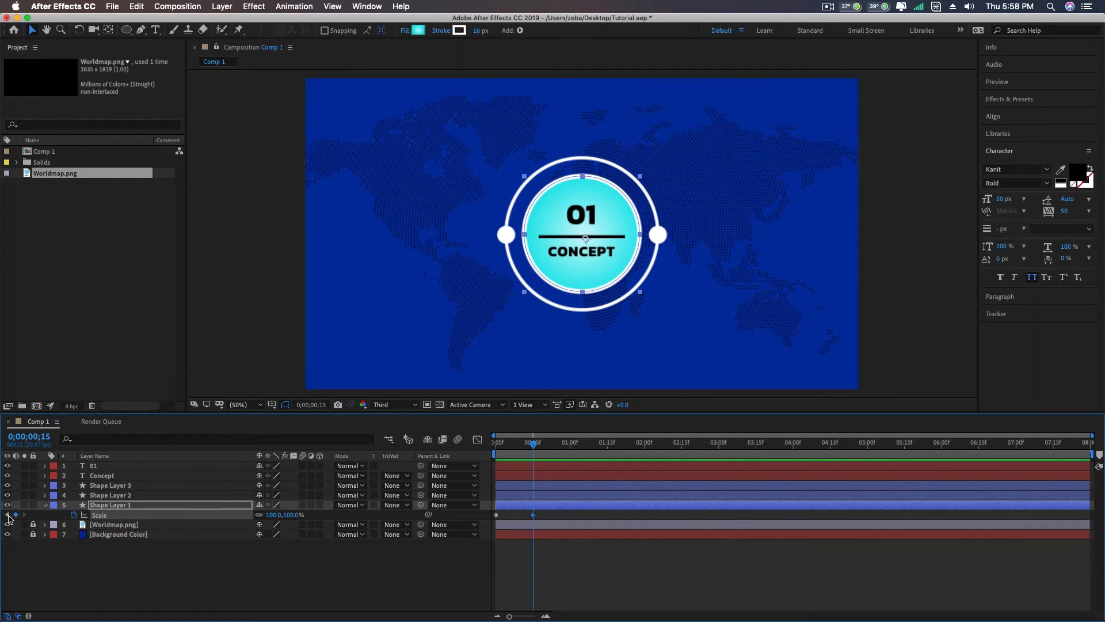
pyautogui.click(7, 514)
pyautogui.click(275, 516)
pyautogui.write('0')
pyautogui.press('Return')
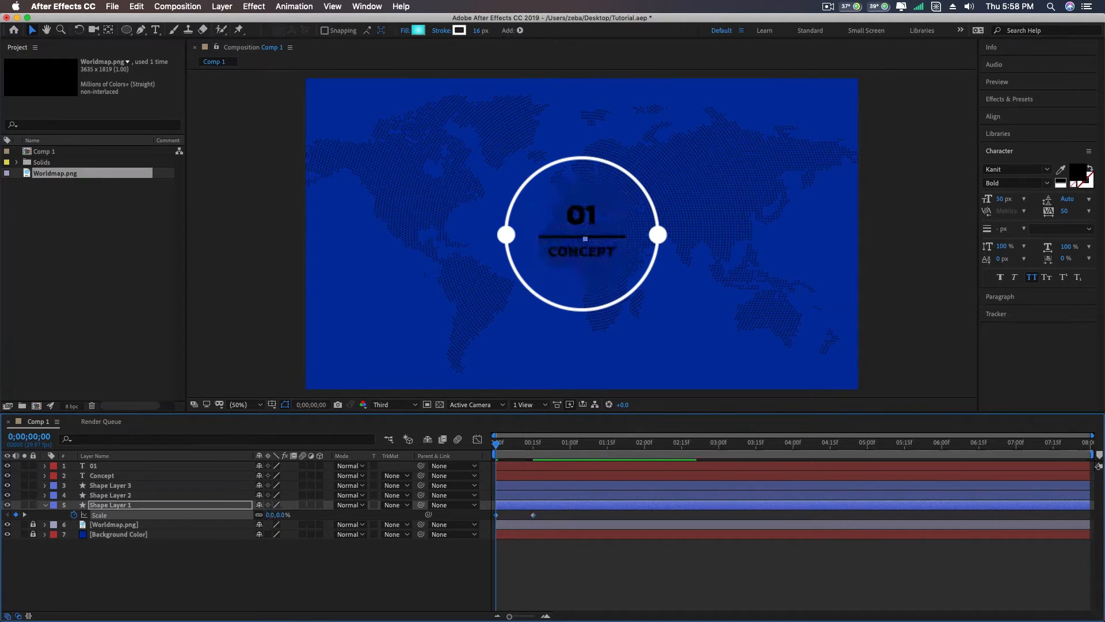
pyautogui.moveTo(506, 447)
pyautogui.mouseDown()
pyautogui.moveTo(536, 443)
pyautogui.moveTo(493, 450)
pyautogui.mouseUp()
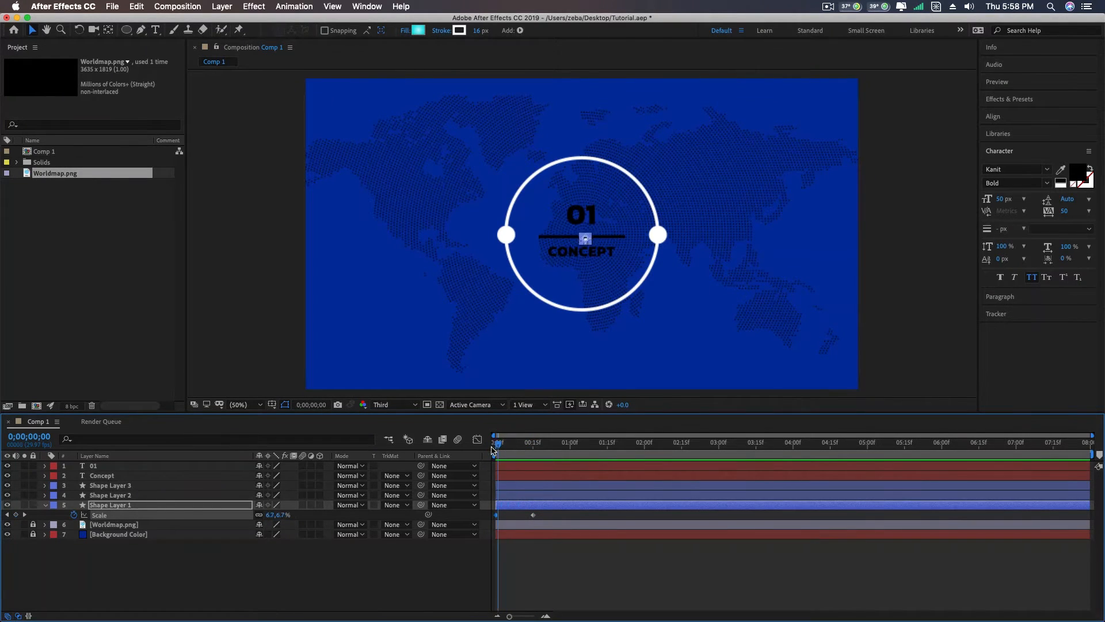
pyautogui.press('space')
pyautogui.press('space')
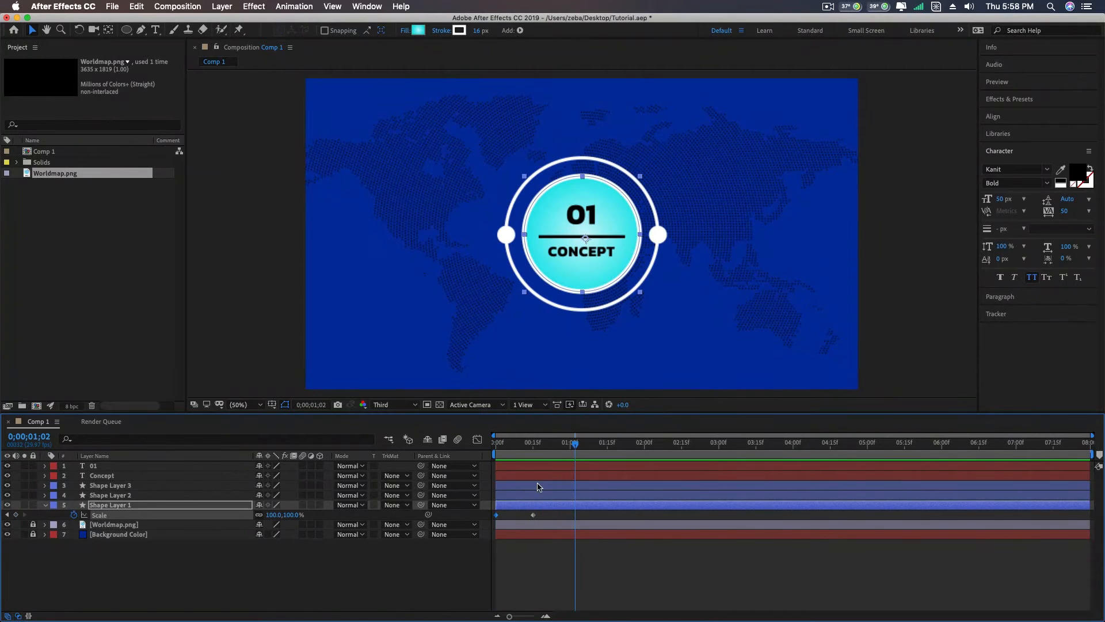
# - Apply Easy Ease to both Scale keyframes of Shape Layer 1 and play the start of the animation
pyautogui.moveTo(544, 450); pyautogui.dragTo(522, 444)
pyautogui.moveTo(542, 514); pyautogui.dragTo(495, 521)
pyautogui.rightClick(533, 515)
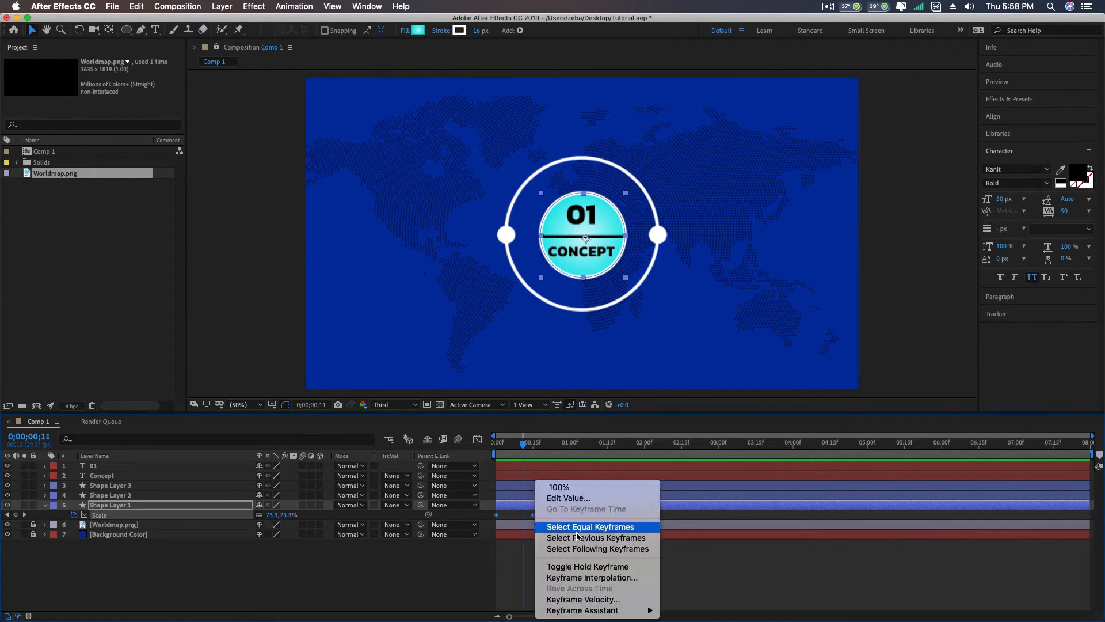
pyautogui.moveTo(599, 612)
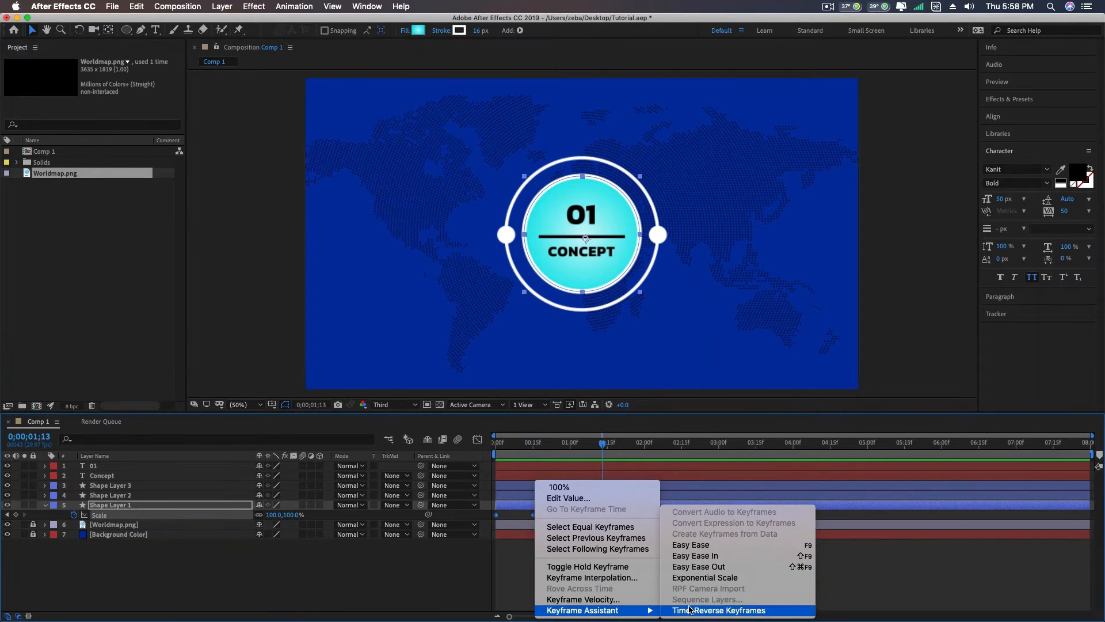
pyautogui.click(701, 545)
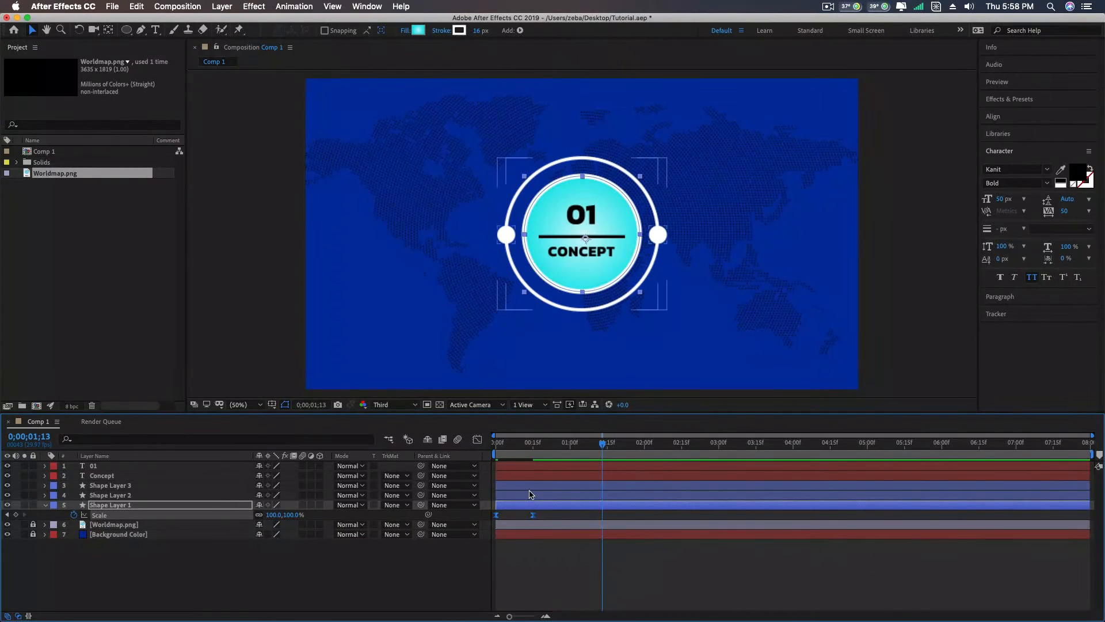
pyautogui.moveTo(602, 442); pyautogui.dragTo(509, 448)
pyautogui.press('space')
# - Copy both Scale keyframes of Shape Layer 1 and paste them onto Shape Layer 2 at 0;00;00;00
pyautogui.click(137, 496)
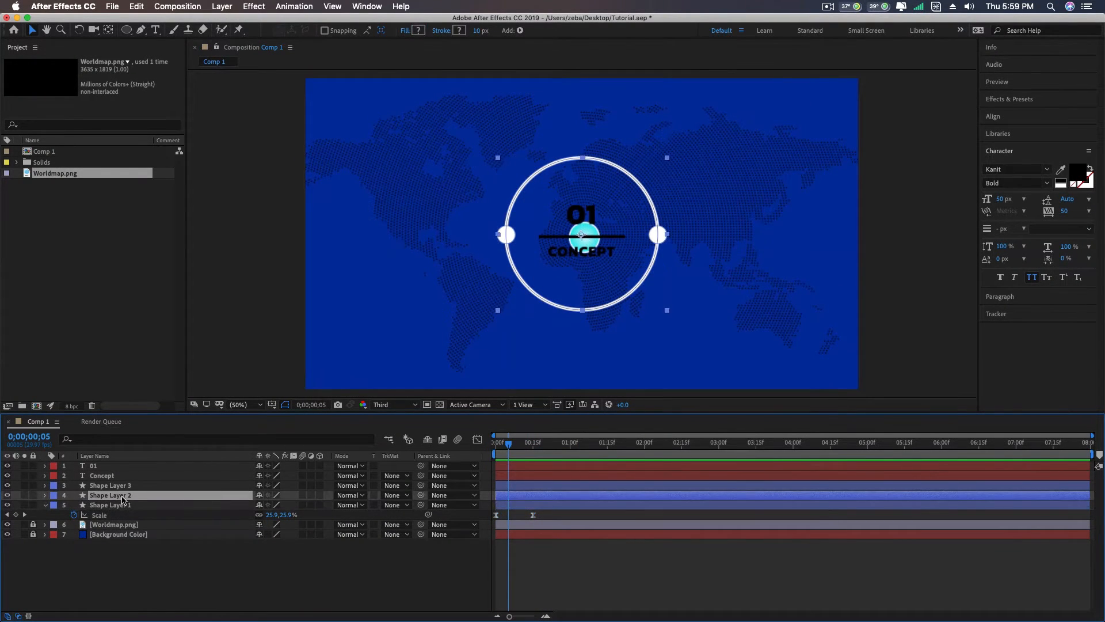
pyautogui.press('s')
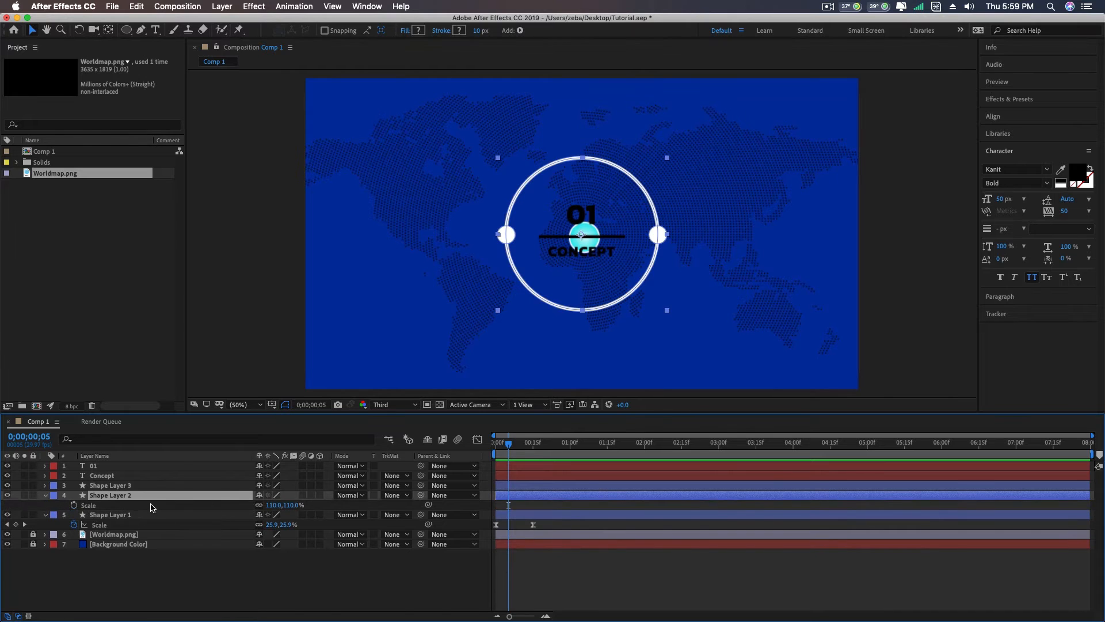
pyautogui.moveTo(551, 530); pyautogui.dragTo(490, 528)
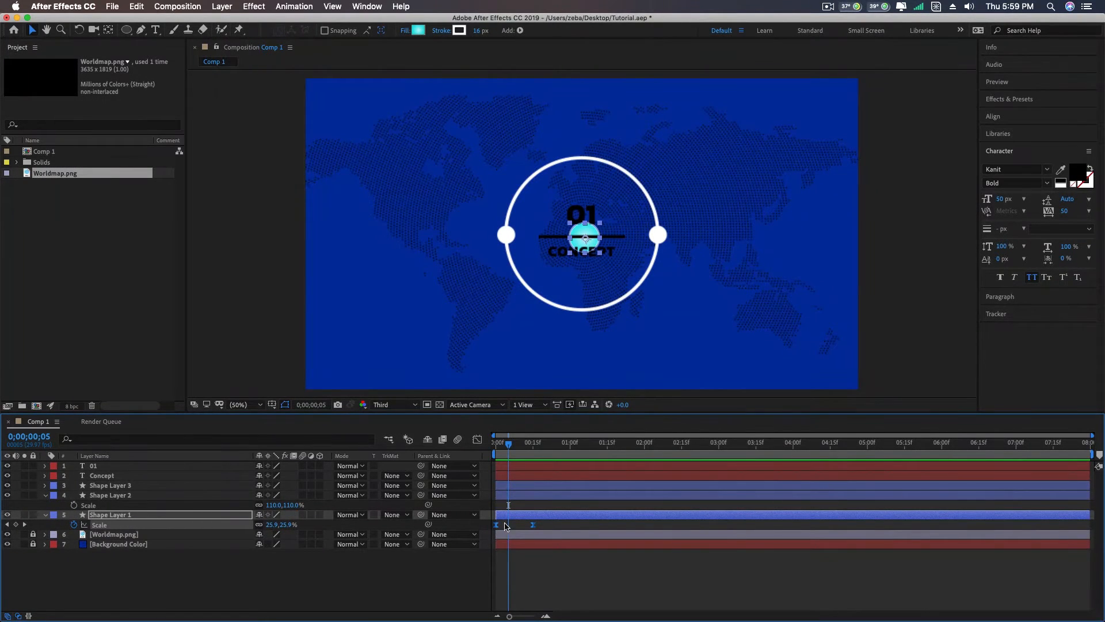
pyautogui.moveTo(509, 444); pyautogui.dragTo(490, 448)
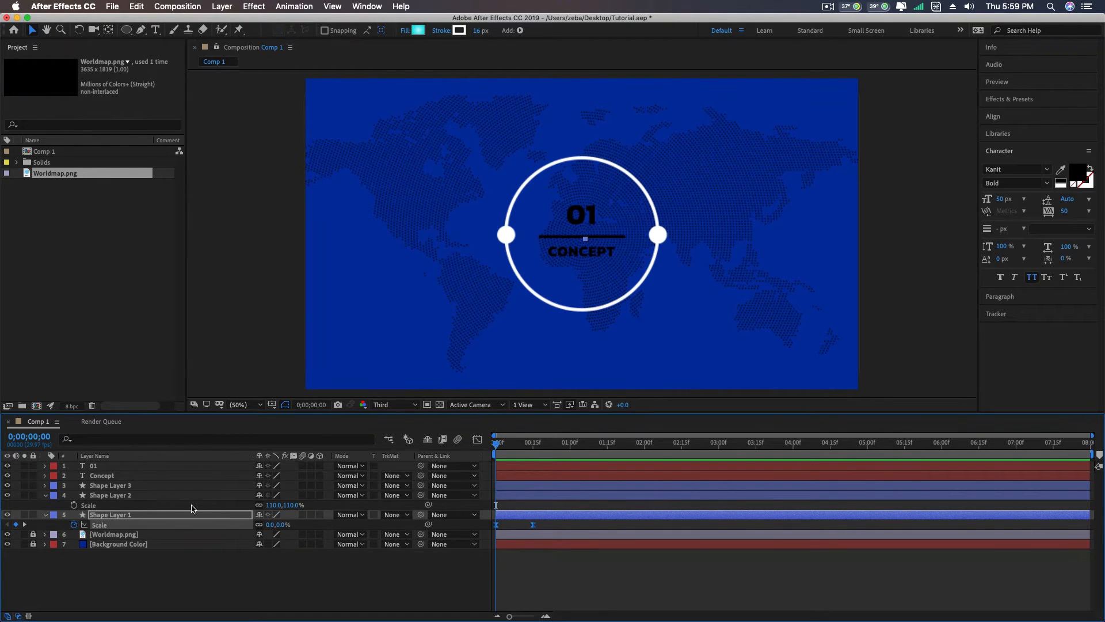
pyautogui.click(141, 496)
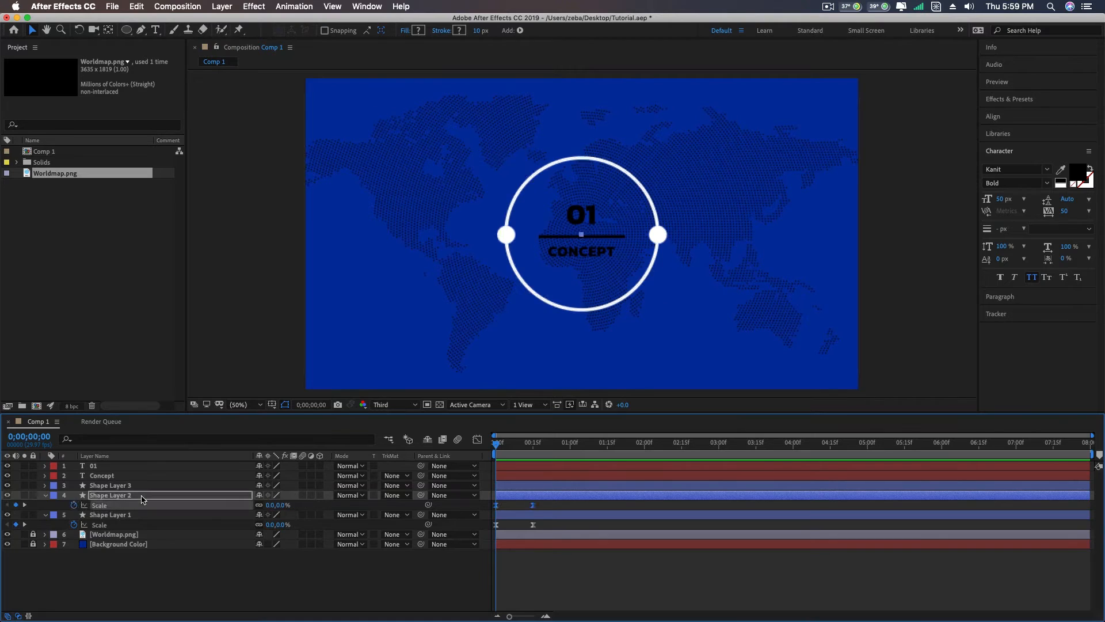
pyautogui.press('super+v')
# - Preview the scale-in of the gradient circle and the dotted ring several times and return to the start of the timeline
pyautogui.press('space')
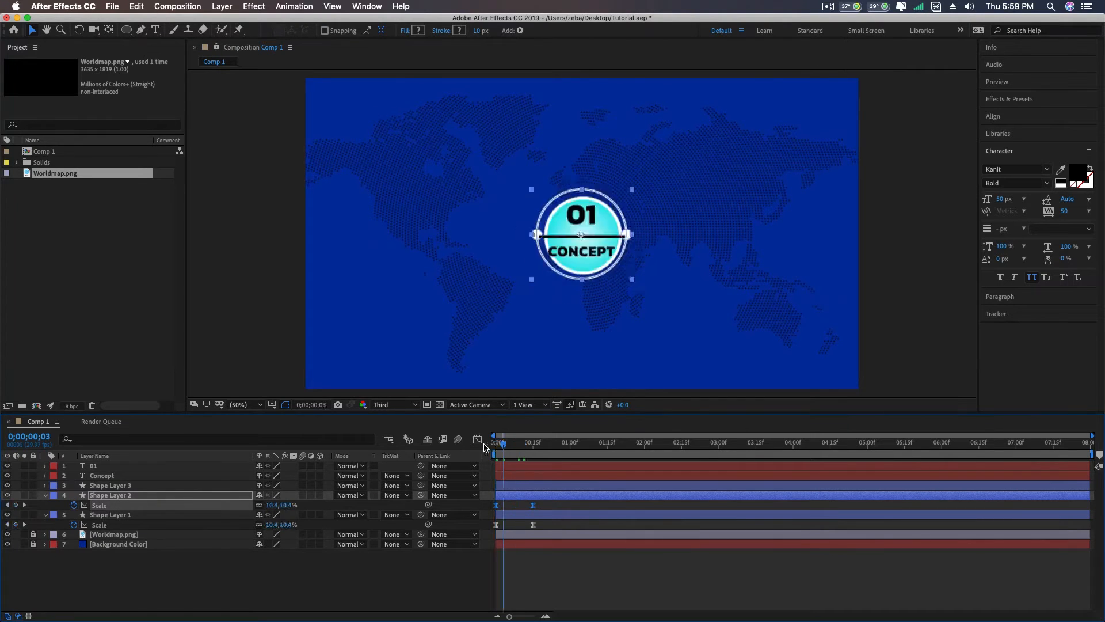
pyautogui.press('space')
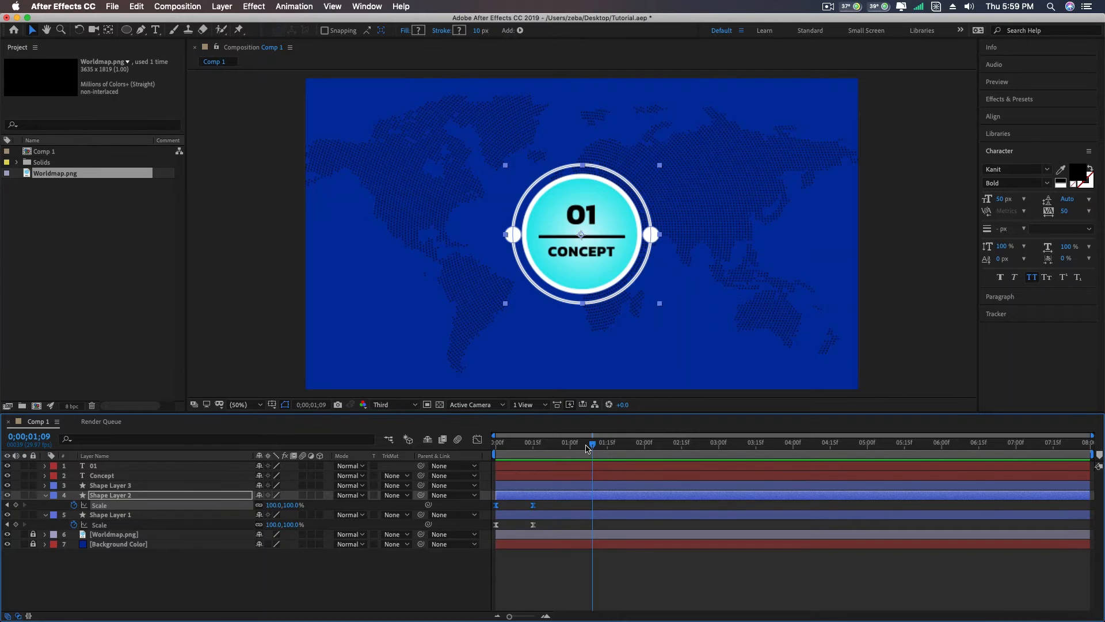
pyautogui.moveTo(587, 449); pyautogui.dragTo(443, 451)
pyautogui.press('space')
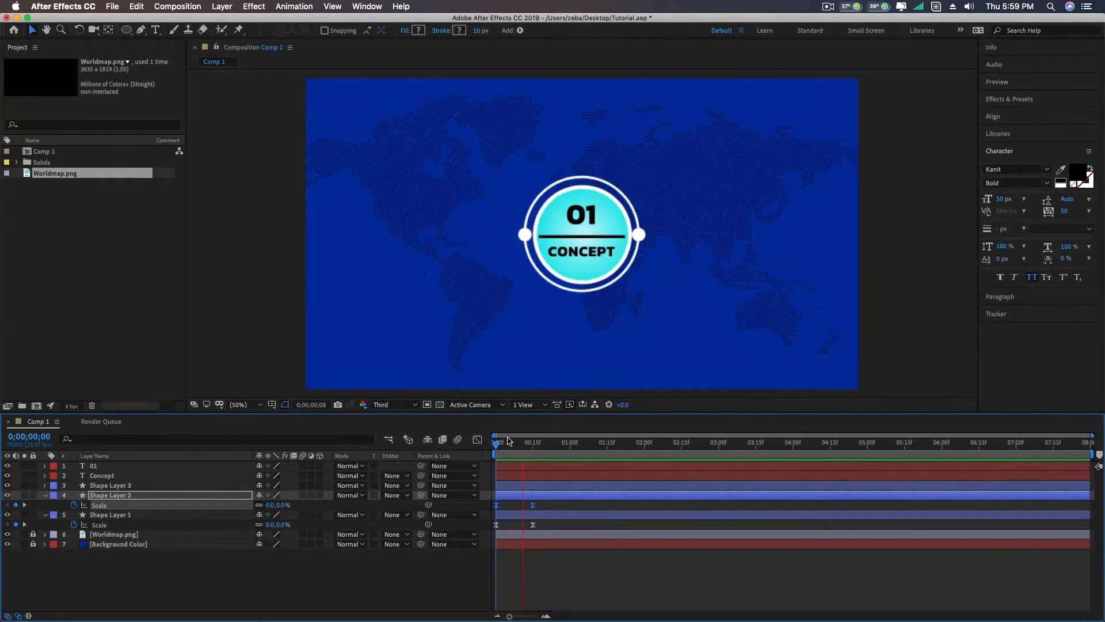
pyautogui.click(575, 443)
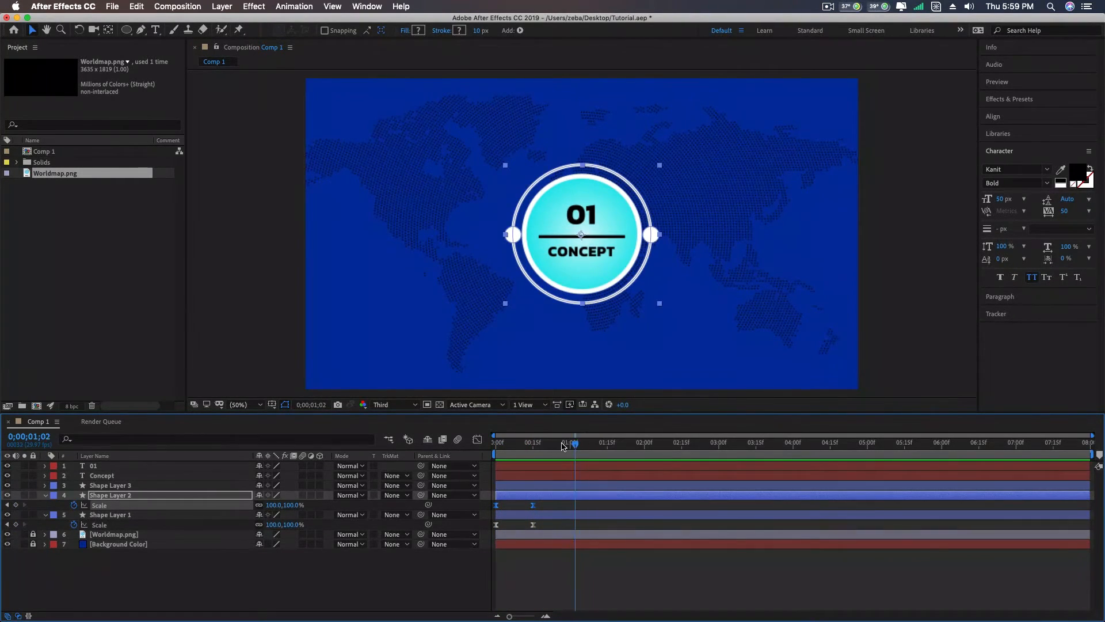
pyautogui.moveTo(563, 446); pyautogui.dragTo(533, 436)
pyautogui.moveTo(533, 436); pyautogui.dragTo(495, 442)
pyautogui.press('space')
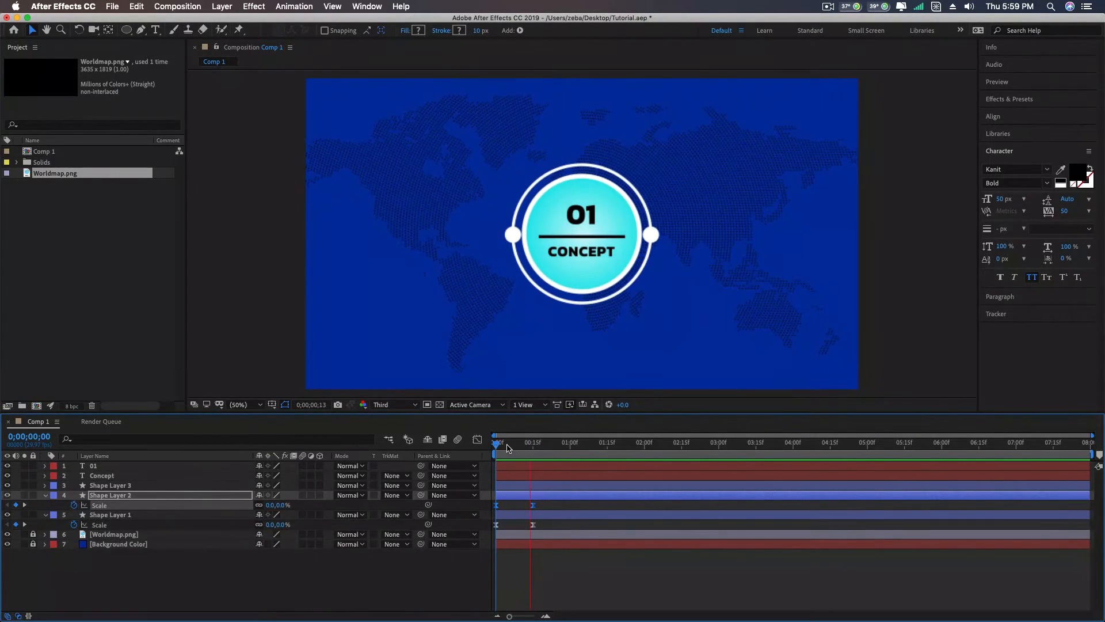
pyautogui.press('space')
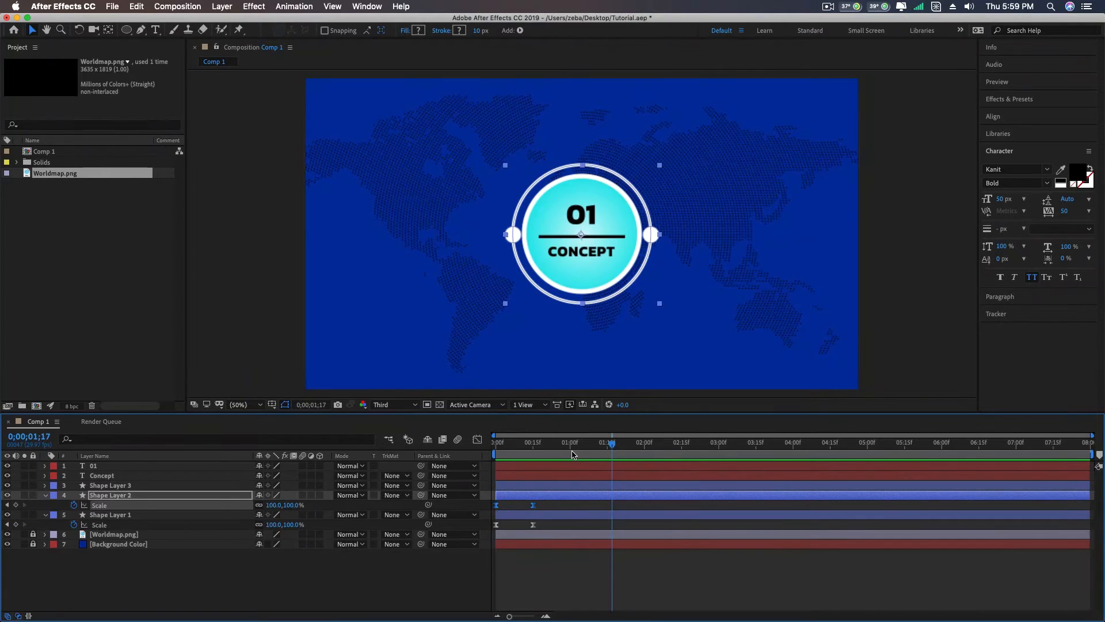
pyautogui.click(545, 450)
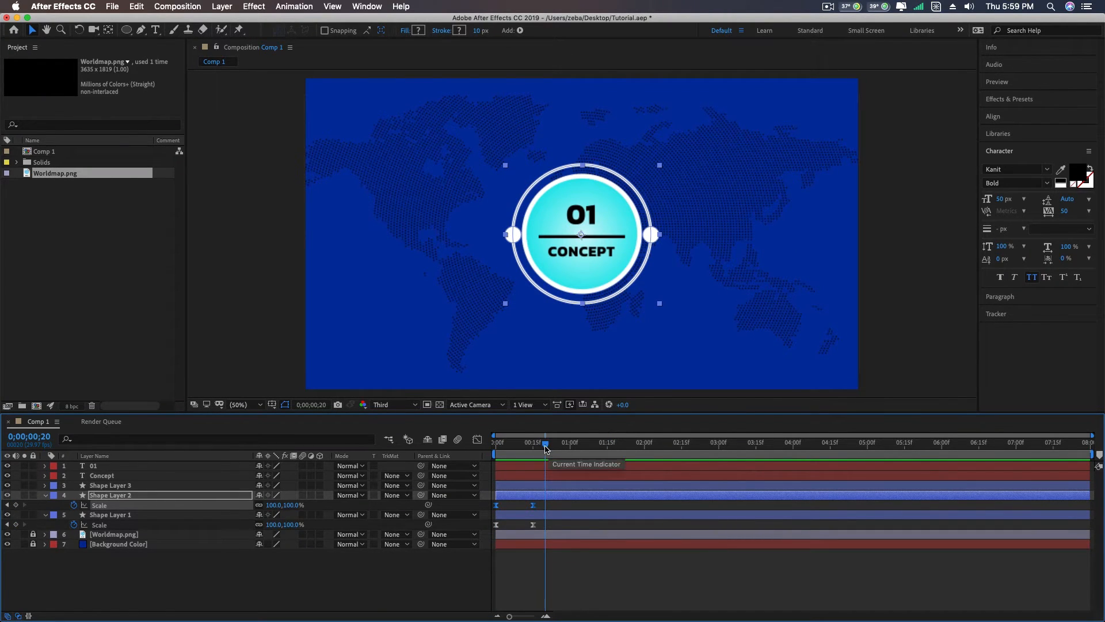
pyautogui.press('Home')
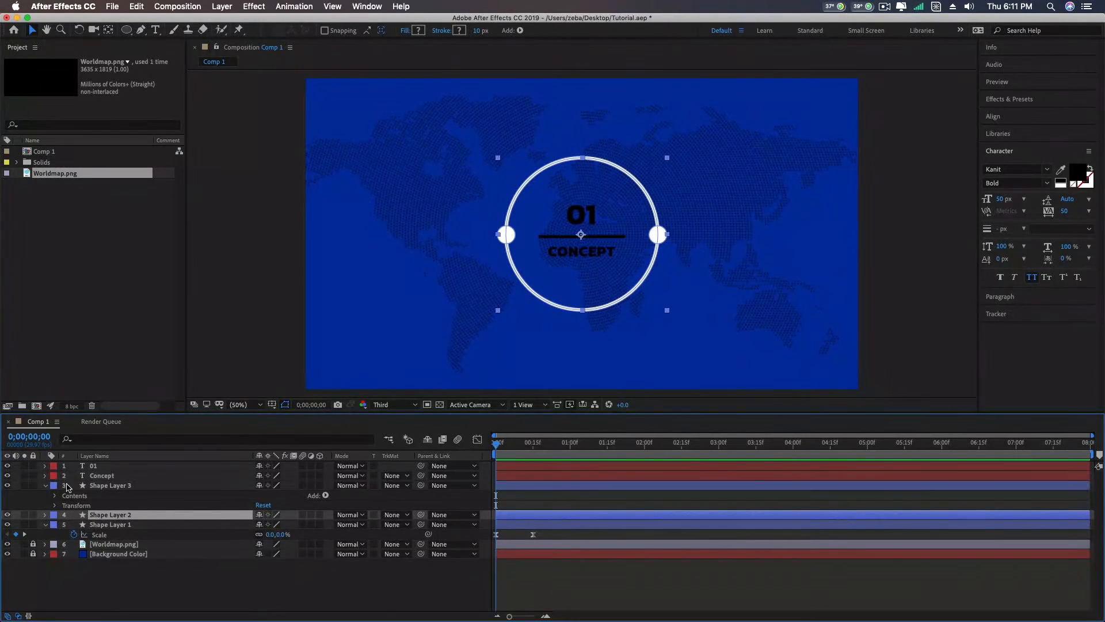
# - Rename Shape Layer 3 to Line
pyautogui.click(112, 485)
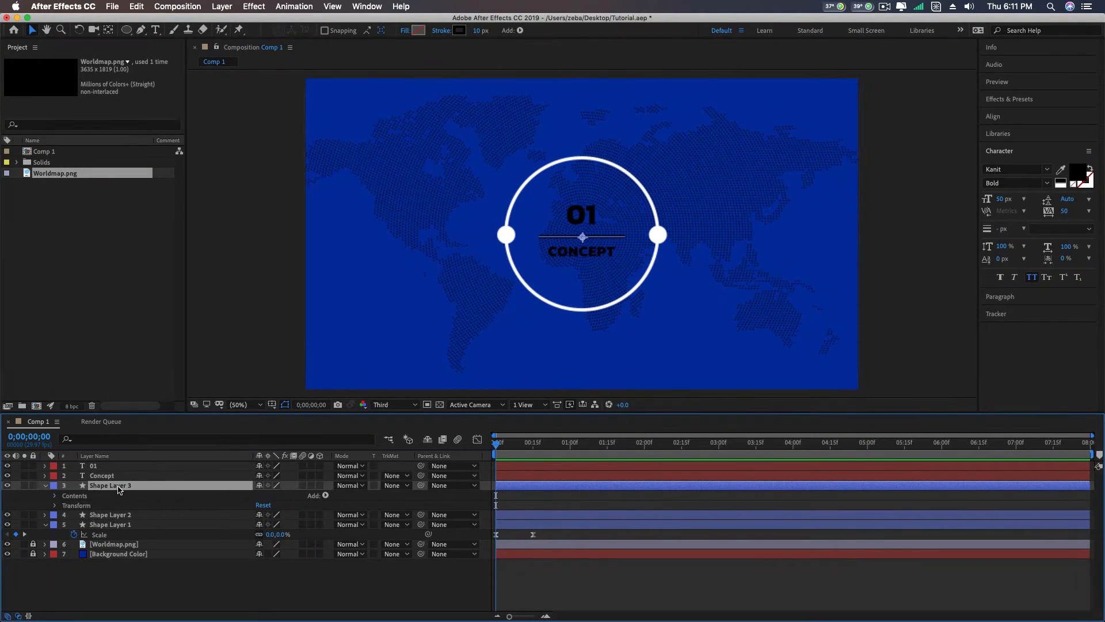
pyautogui.press('Return')
pyautogui.write('Line')
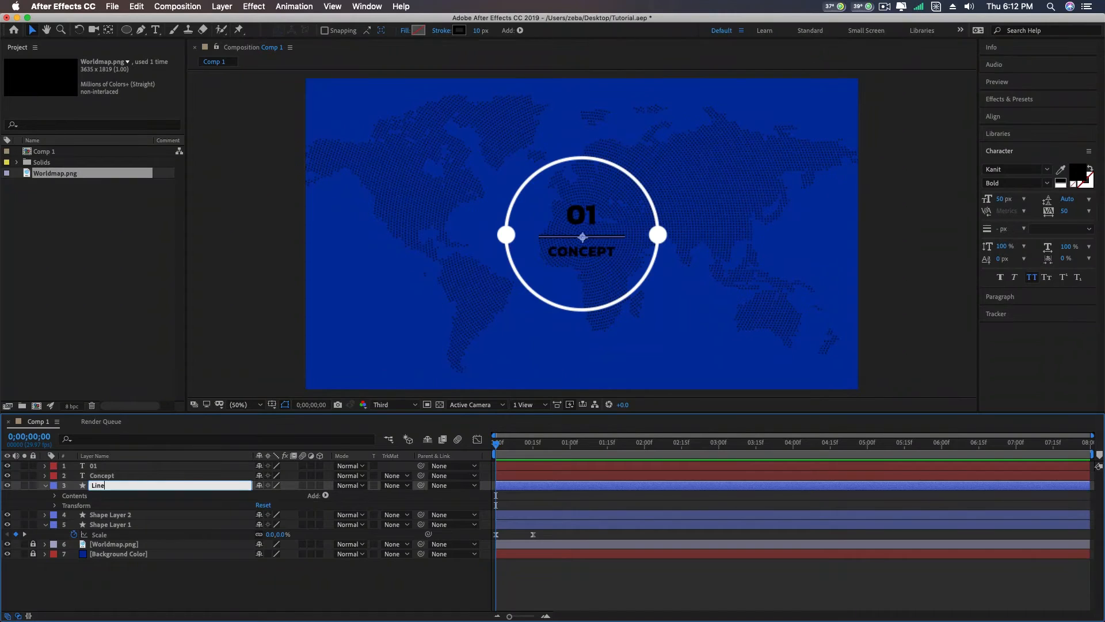
pyautogui.press('Return')
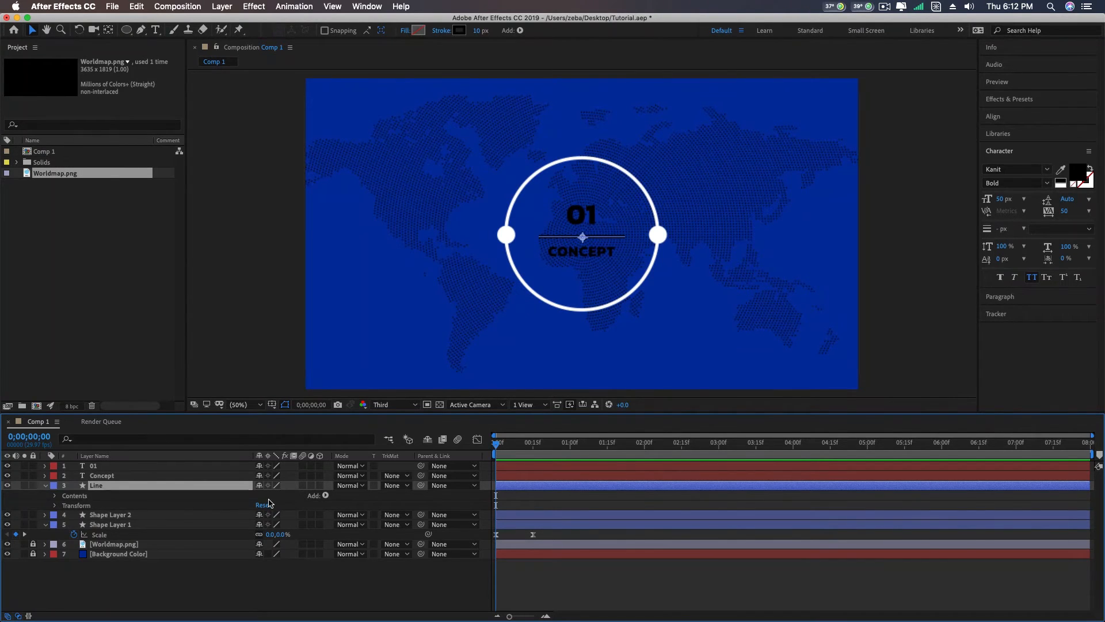
# - Add Scale keyframes to the Line layer at 0;00;00;15 and 0;00;00;29, returning to the first one
pyautogui.press('s')
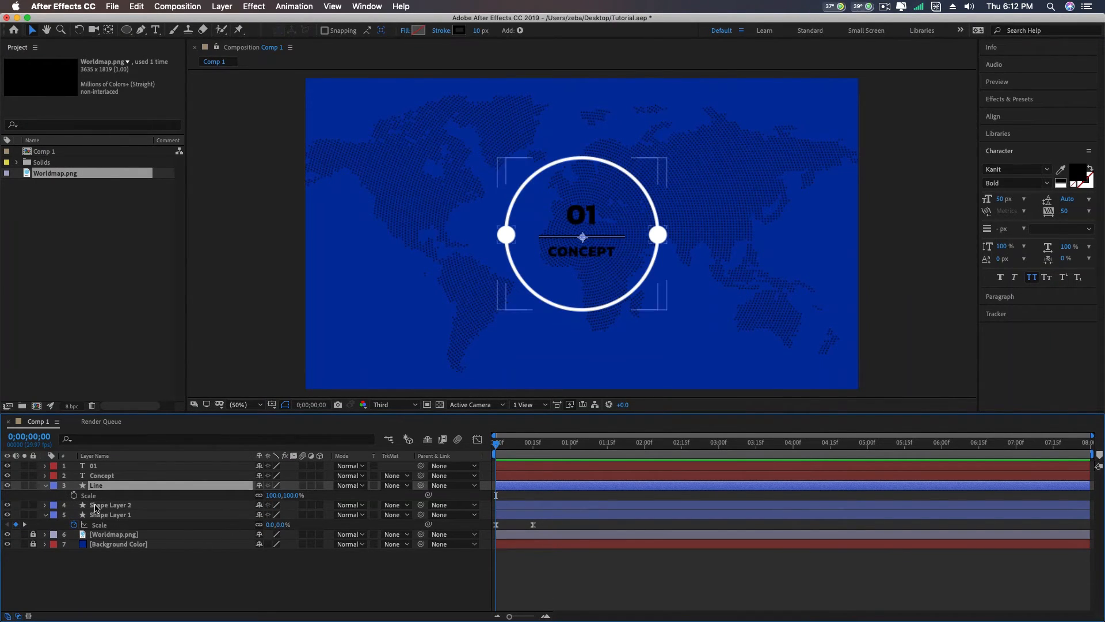
pyautogui.click(75, 496)
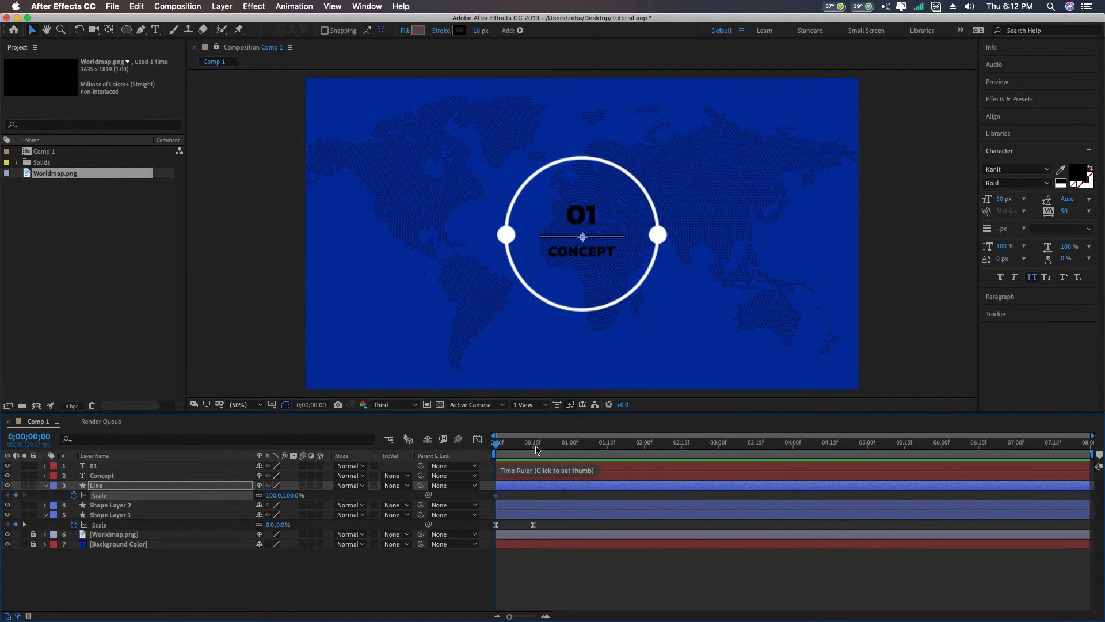
pyautogui.moveTo(534, 450)
pyautogui.mouseDown()
pyautogui.moveTo(497, 446)
pyautogui.moveTo(534, 446)
pyautogui.mouseUp()
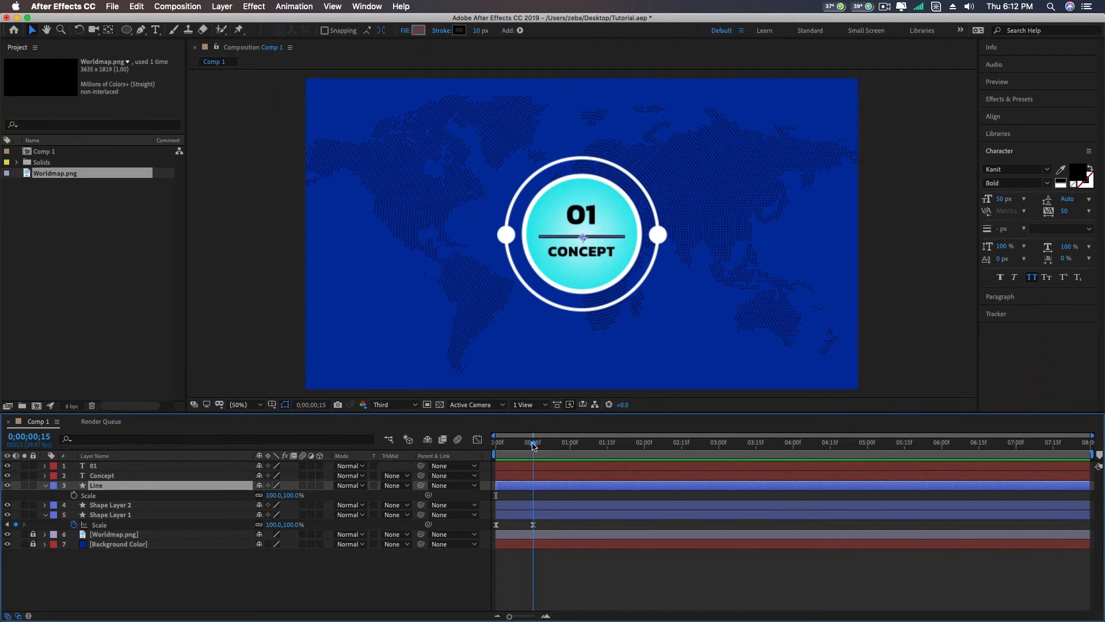
pyautogui.click(75, 495)
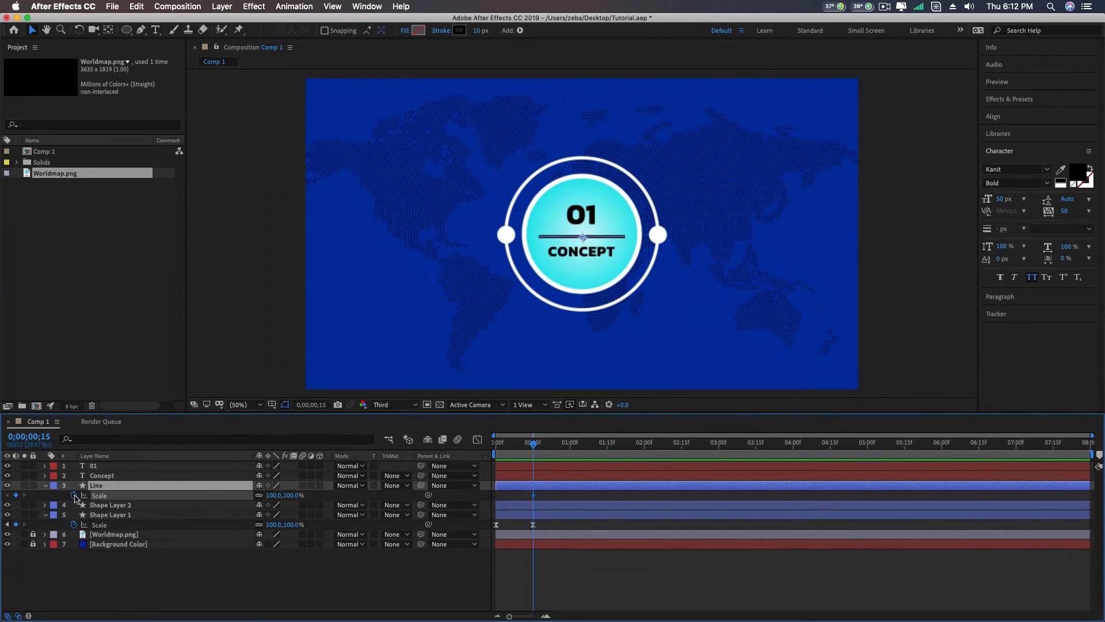
pyautogui.click(568, 444)
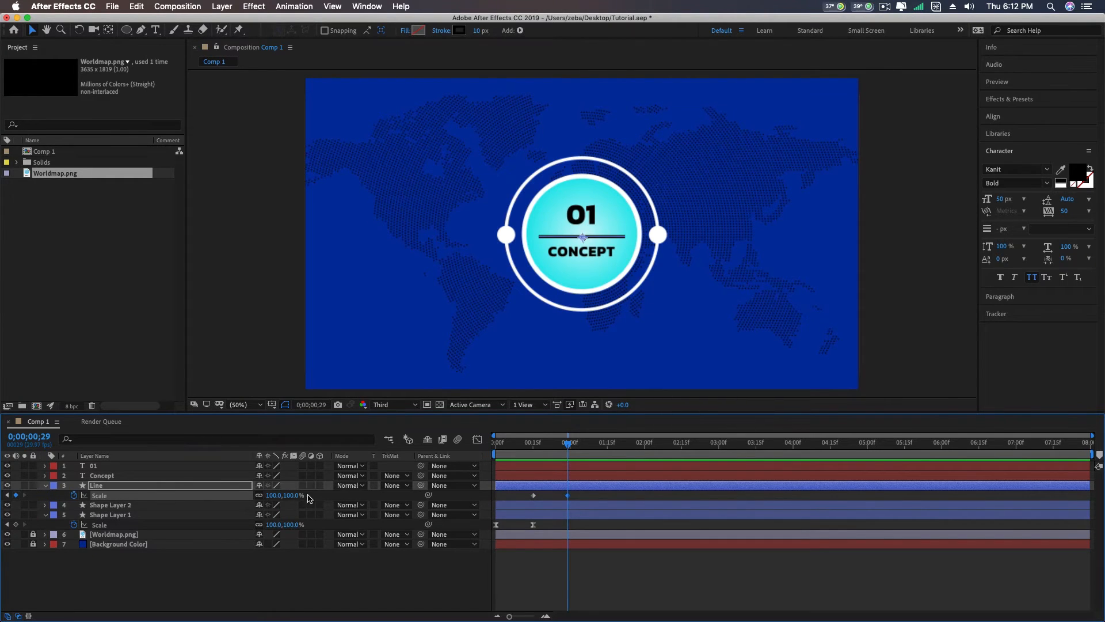
pyautogui.click(8, 496)
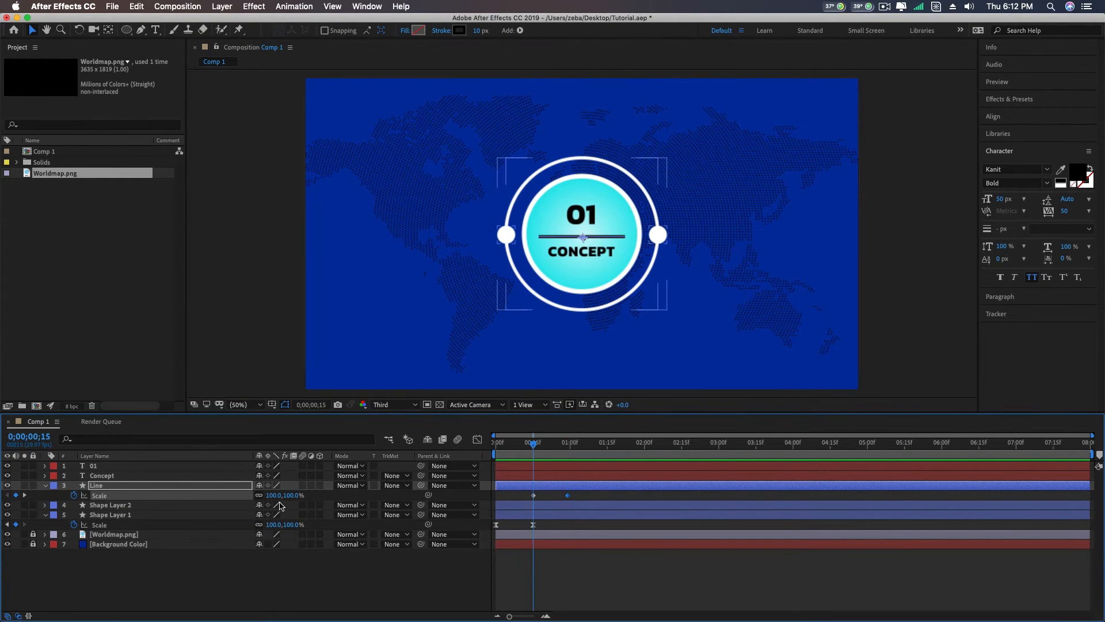
# - Set the Line layer's Scale to 0% at the 0;00;00;15 keyframe
pyautogui.click(275, 495)
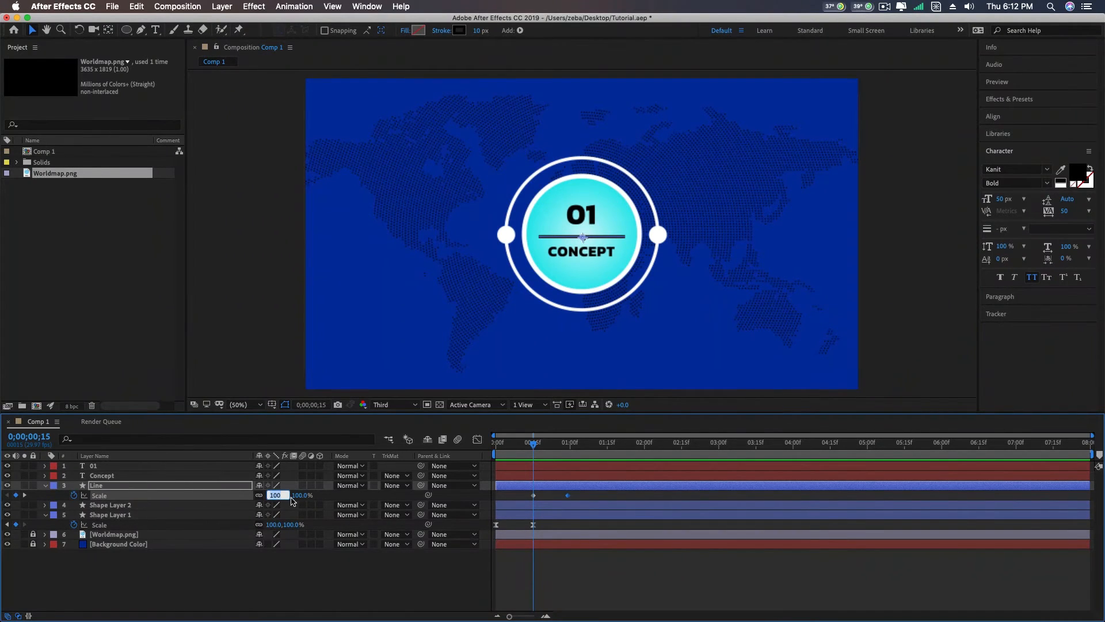
pyautogui.write('0')
pyautogui.press('Return')
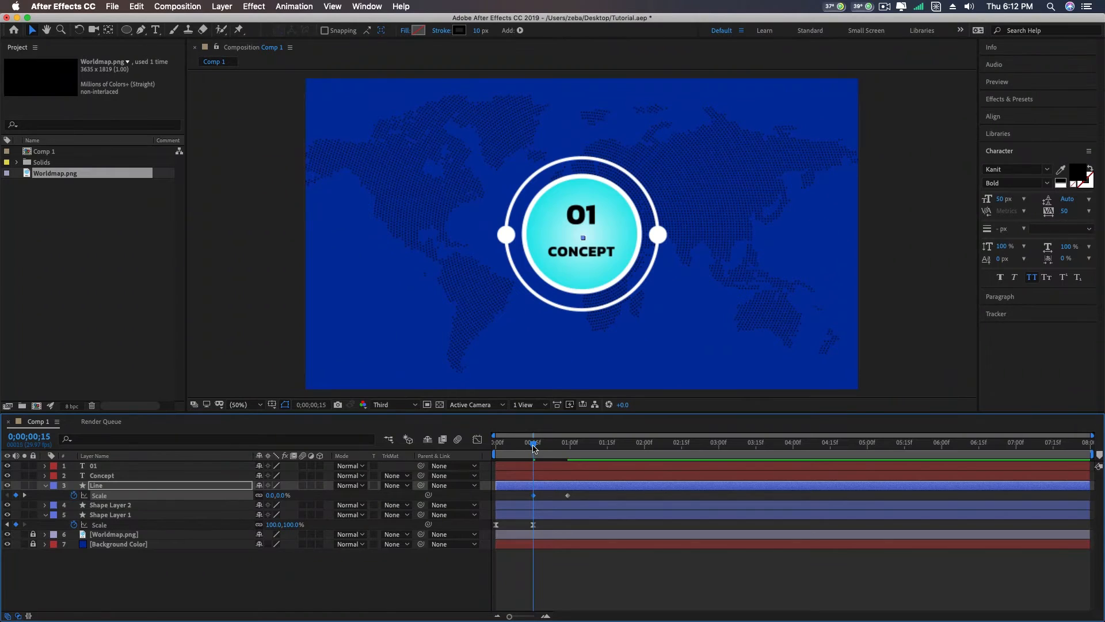
# - Apply Easy Ease to both Scale keyframes of Line and scrub through its growth to 0;00;00;29
pyautogui.moveTo(534, 448); pyautogui.dragTo(526, 499)
pyautogui.rightClick(570, 499)
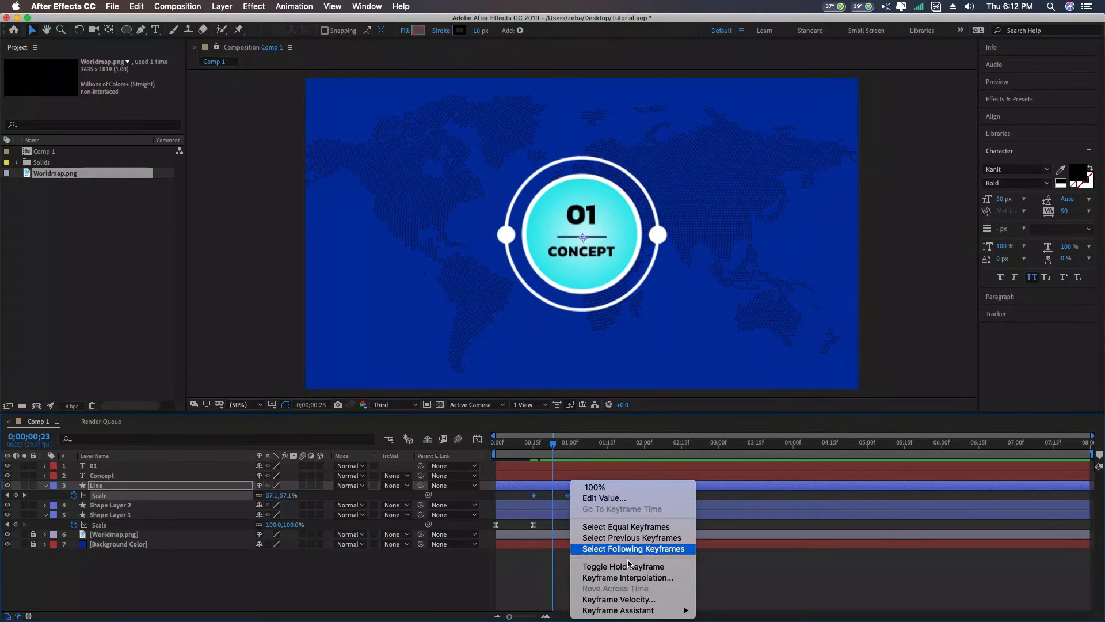
pyautogui.moveTo(627, 616)
pyautogui.click(726, 545)
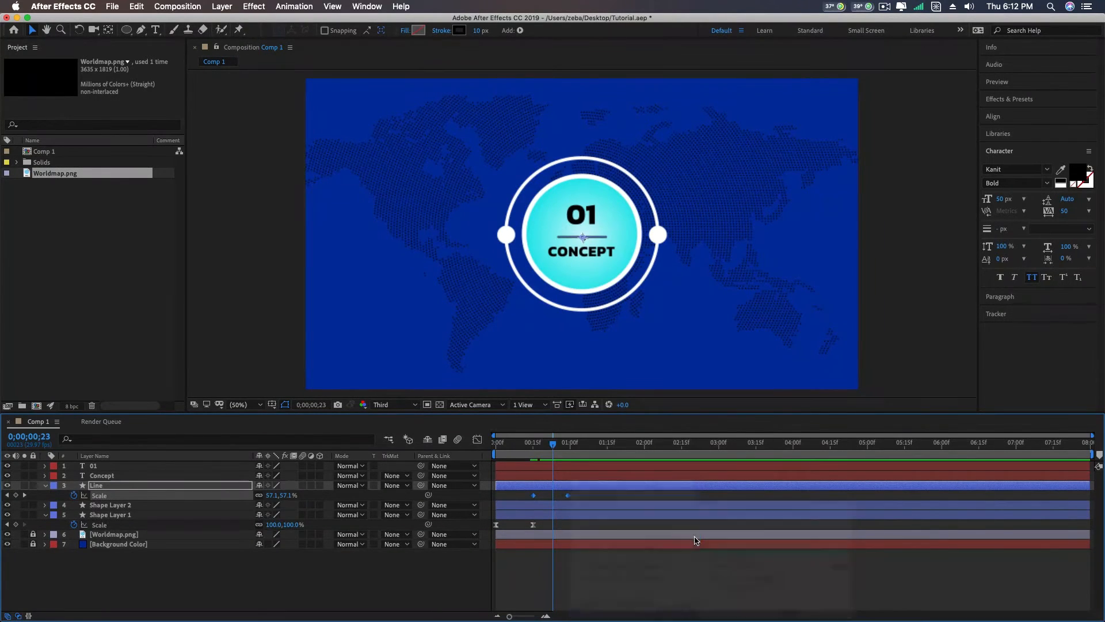
pyautogui.moveTo(554, 452)
pyautogui.mouseDown()
pyautogui.moveTo(530, 450)
pyautogui.moveTo(580, 450)
pyautogui.moveTo(492, 454)
pyautogui.moveTo(606, 452)
pyautogui.moveTo(567, 455)
pyautogui.mouseUp()
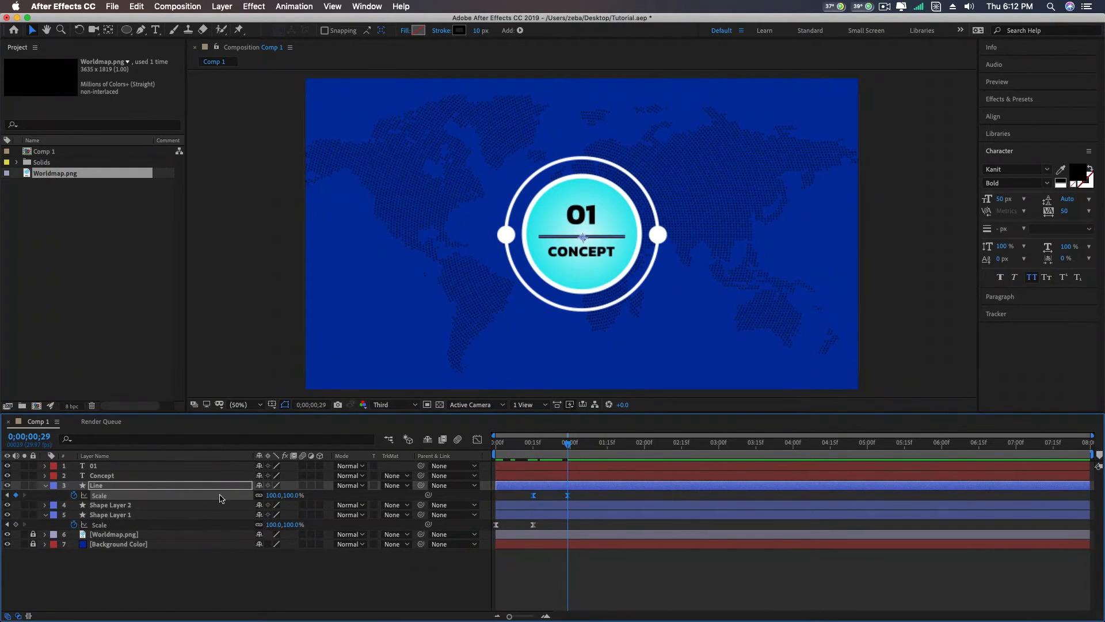
# - Create a new mask on the 01 text layer
pyautogui.click(114, 466)
pyautogui.rightClick(159, 469)
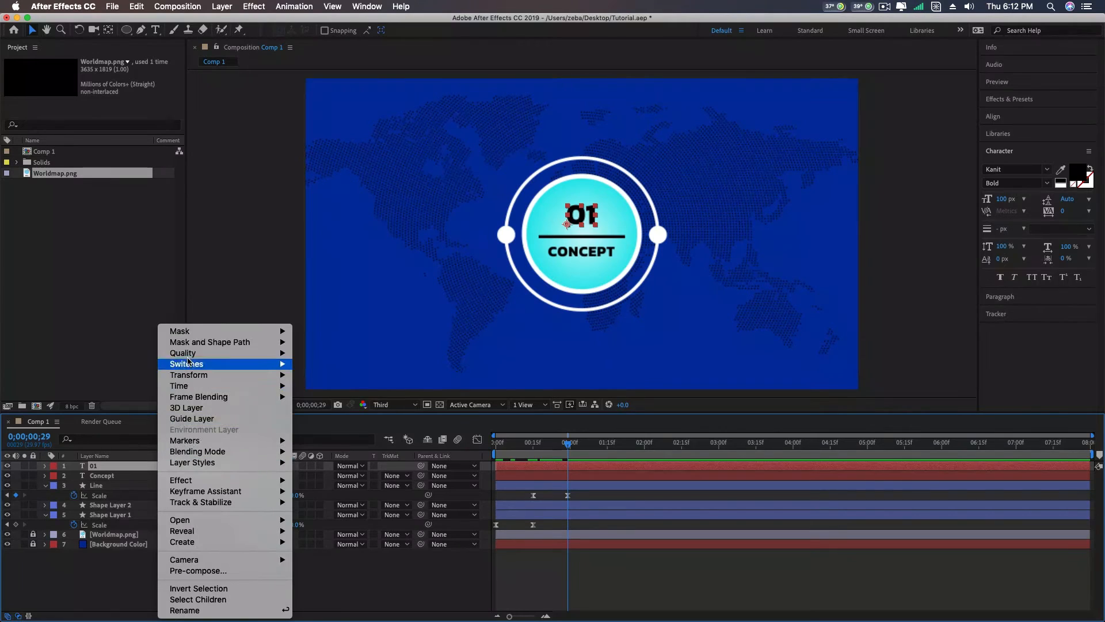
pyautogui.moveTo(185, 331)
pyautogui.click(326, 331)
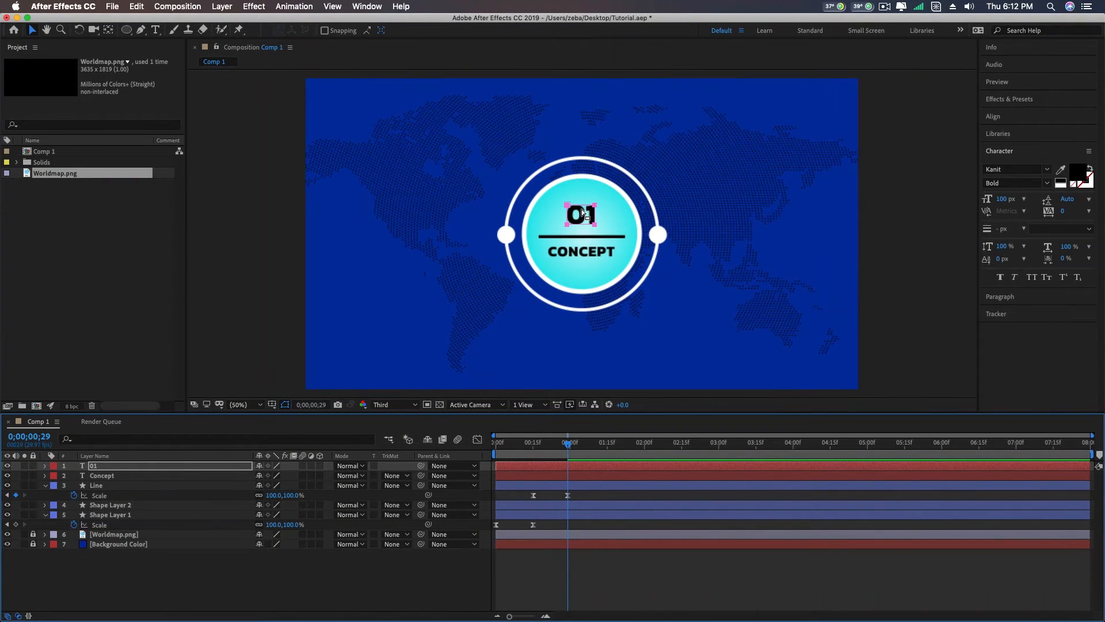
# - Add a Position text animator to the 01 layer
pyautogui.click(46, 467)
pyautogui.click(56, 476)
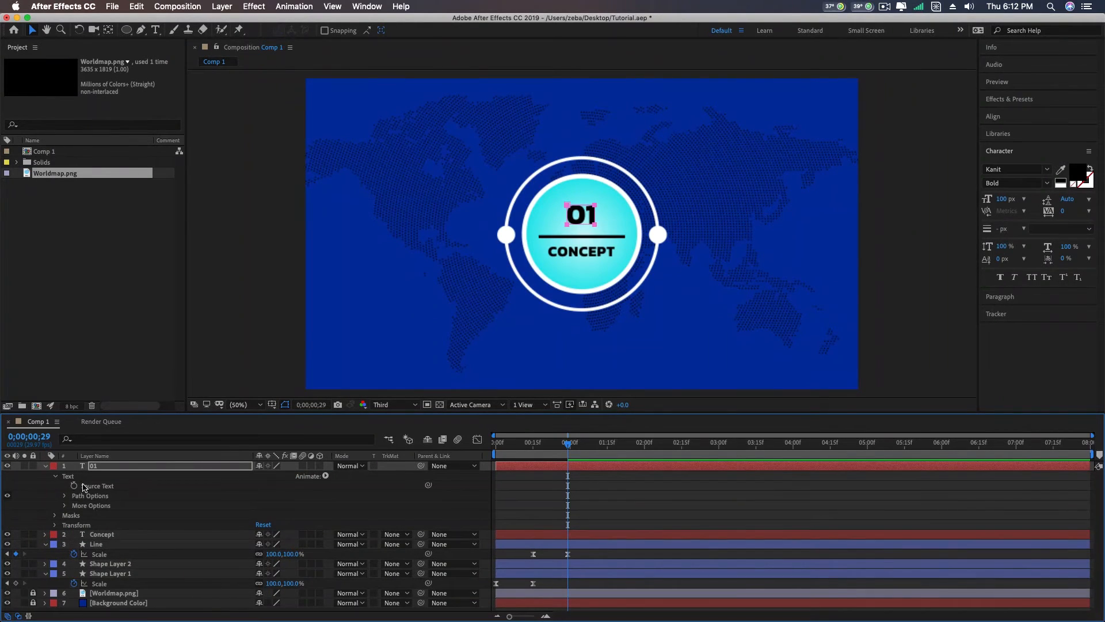
pyautogui.click(327, 476)
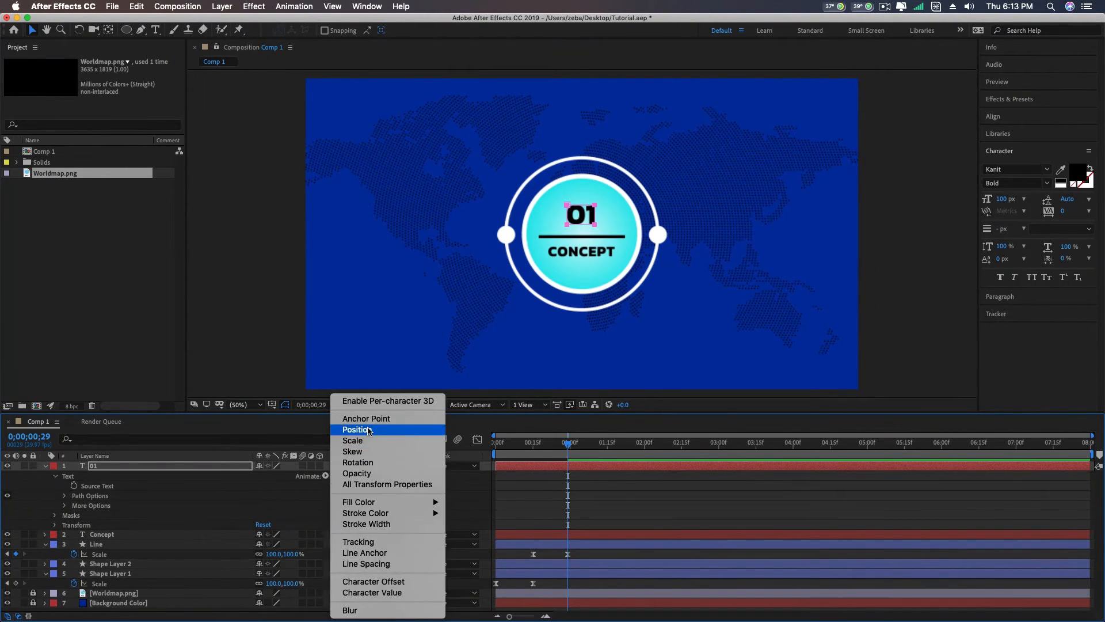
pyautogui.click(391, 432)
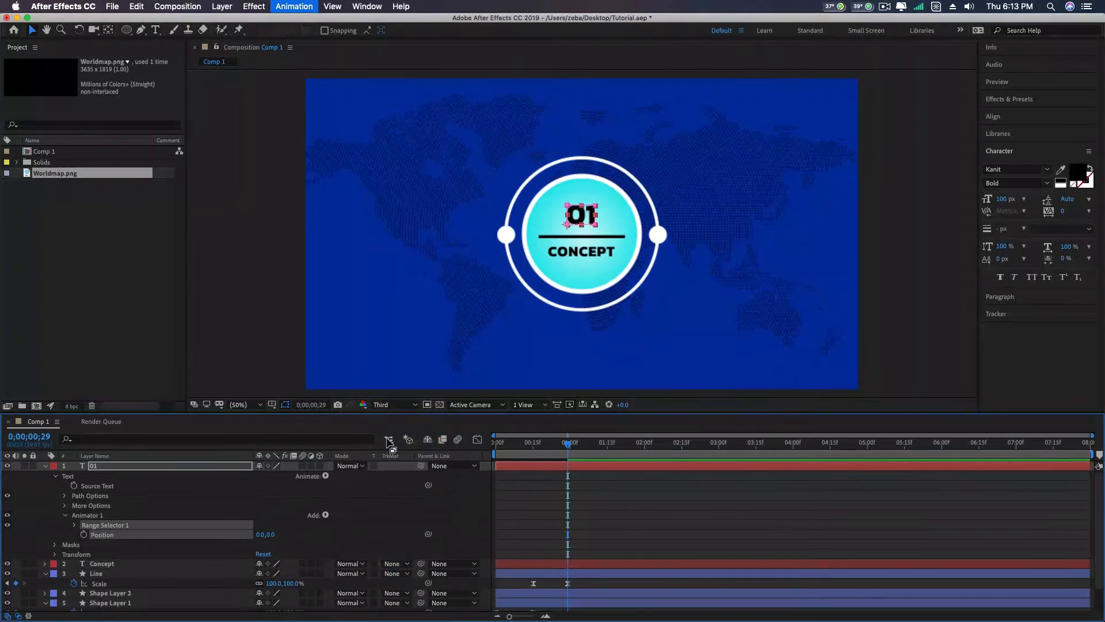
# - Keyframe the 01 animator's Position at 0;00;00;29 and 0;00;01;15, setting the first keyframe to 0.0, 98.0
pyautogui.click(84, 535)
pyautogui.click(608, 446)
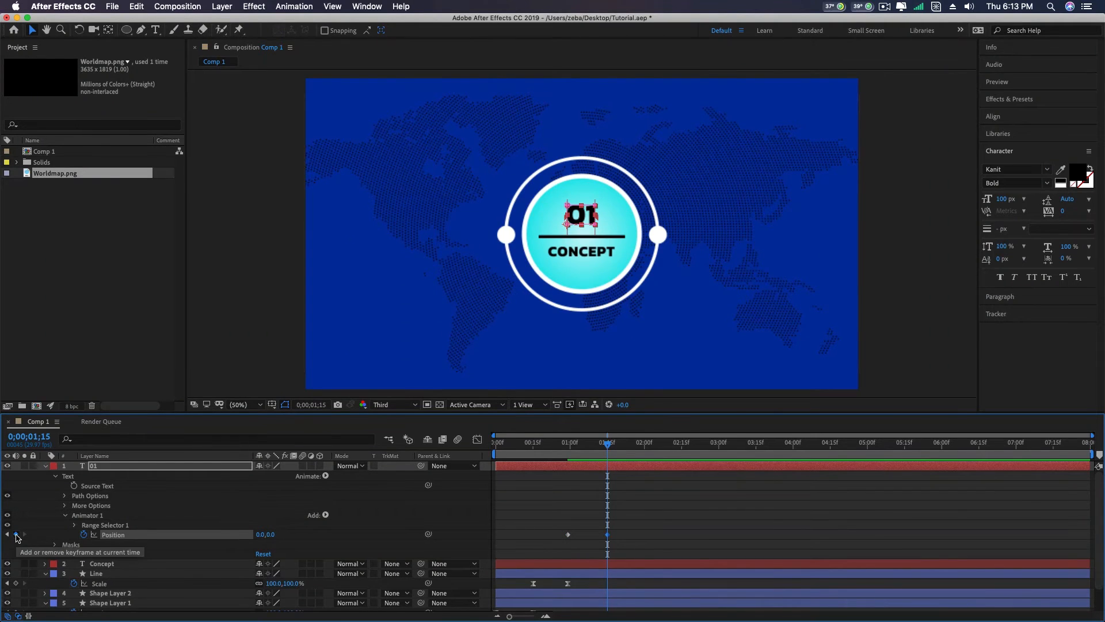
pyautogui.click(584, 449)
pyautogui.moveTo(583, 448); pyautogui.dragTo(568, 448)
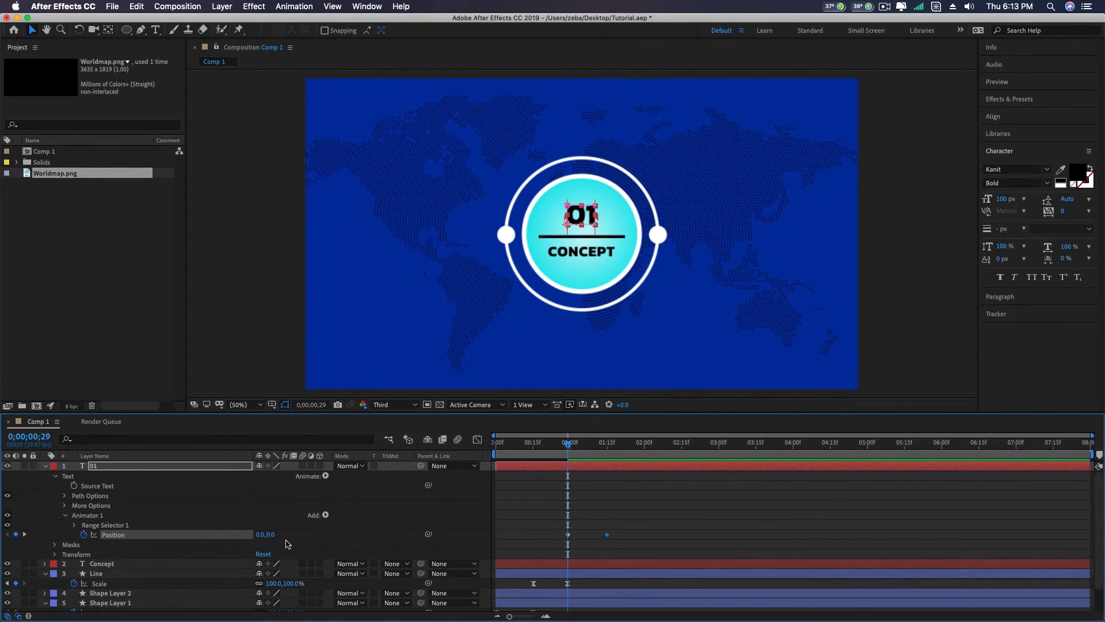
pyautogui.moveTo(271, 535); pyautogui.dragTo(324, 529)
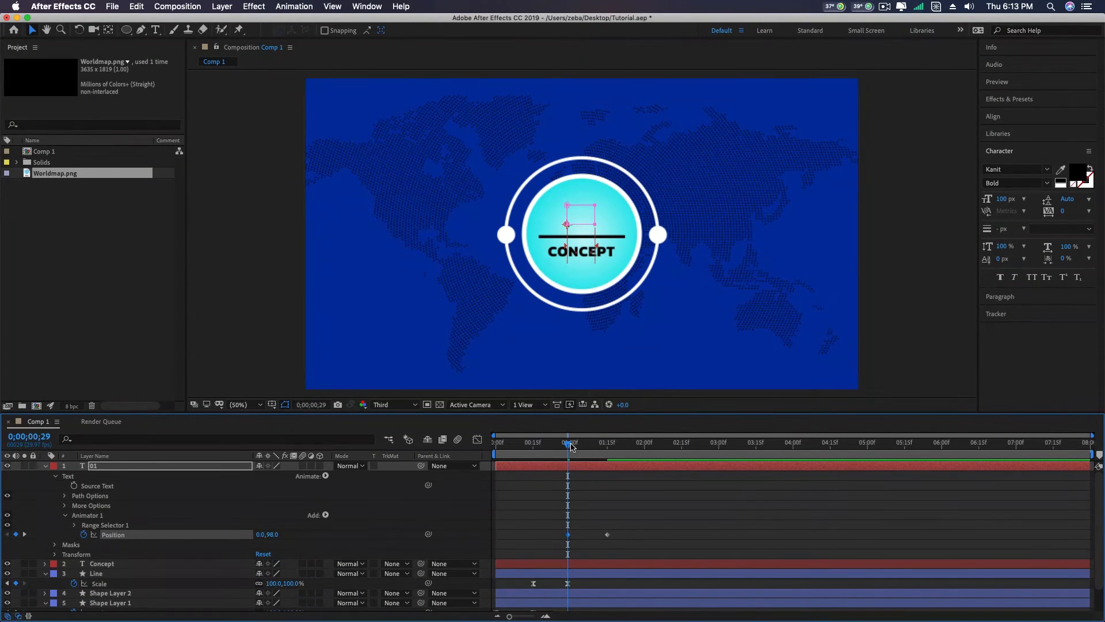
# - Apply Easy Ease to both Position keyframes of the 01 text and scrub through its reveal
pyautogui.moveTo(571, 446)
pyautogui.mouseDown()
pyautogui.moveTo(616, 448)
pyautogui.moveTo(555, 448)
pyautogui.moveTo(619, 449)
pyautogui.moveTo(573, 455)
pyautogui.mouseUp()
pyautogui.rightClick(567, 535)
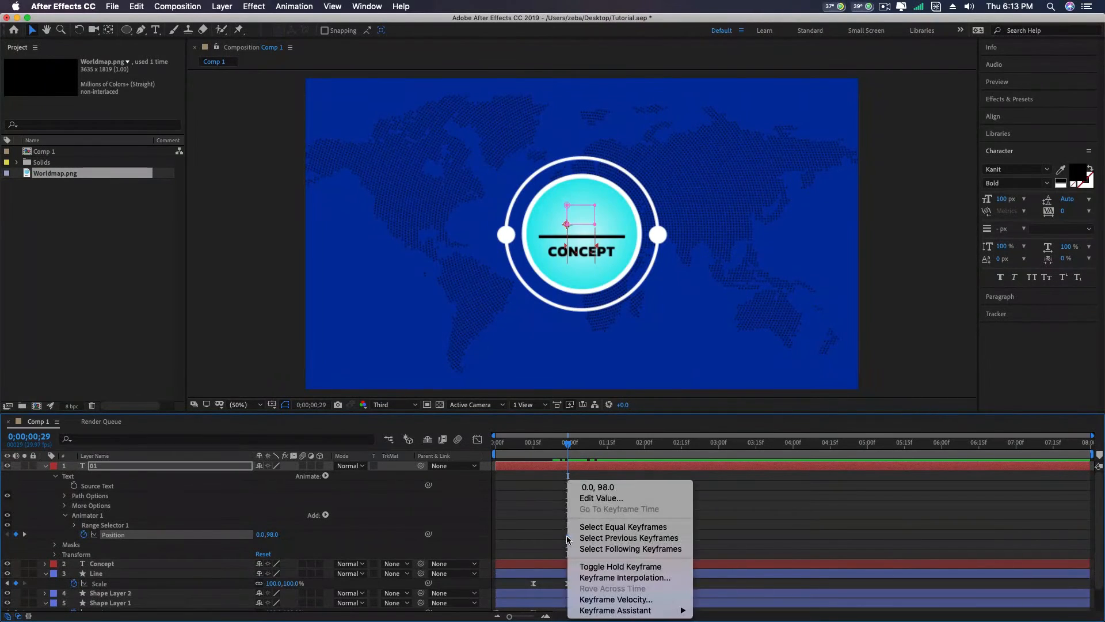
pyautogui.moveTo(637, 612)
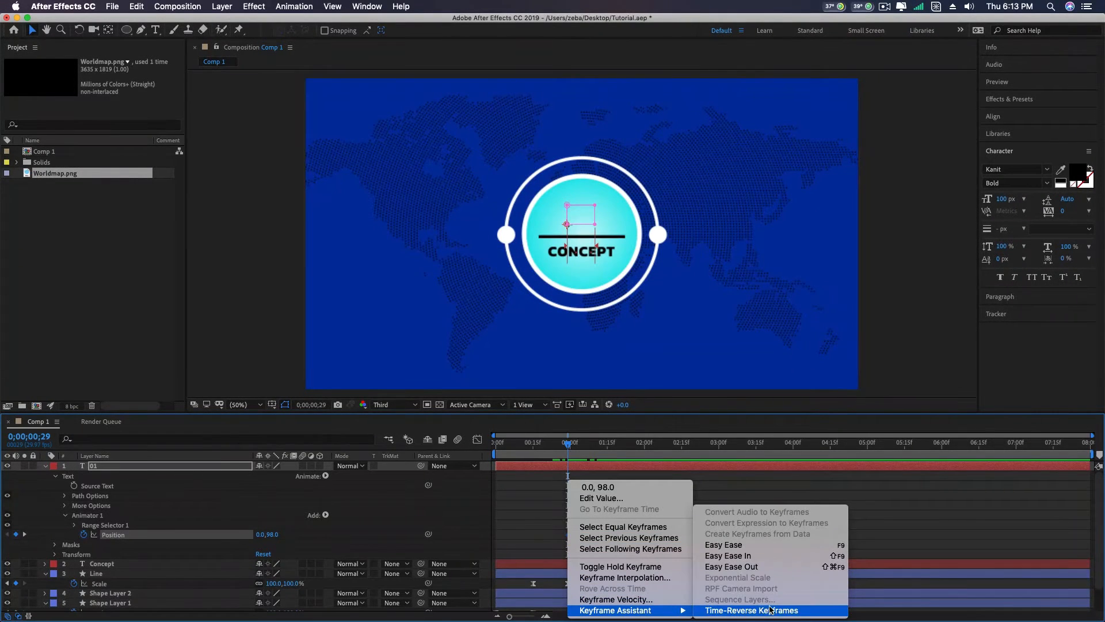
pyautogui.click(733, 545)
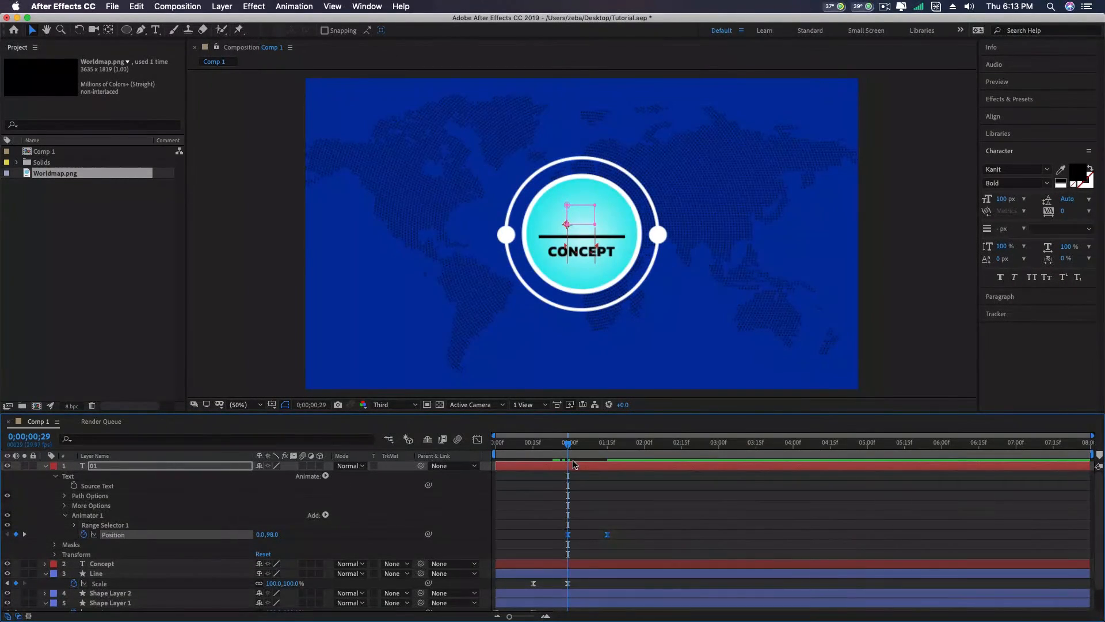
pyautogui.moveTo(572, 443)
pyautogui.mouseDown()
pyautogui.moveTo(612, 448)
pyautogui.moveTo(538, 449)
pyautogui.moveTo(635, 450)
pyautogui.moveTo(568, 464)
pyautogui.mouseUp()
# - Collapse the 01 layer and add a Position text animator to the Concept layer
pyautogui.click(110, 565)
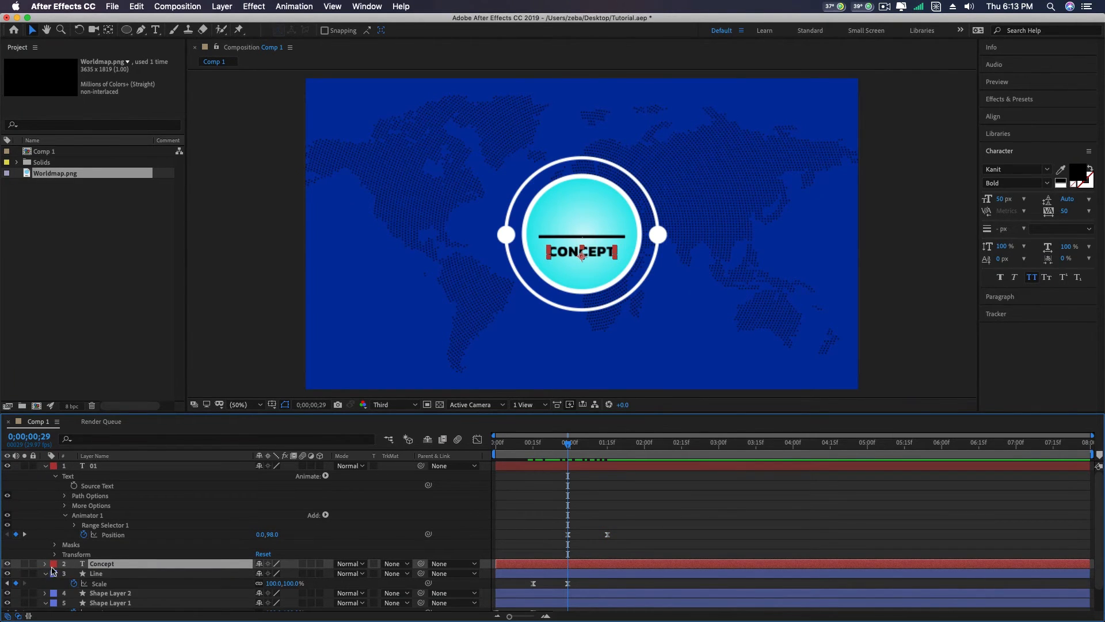
pyautogui.click(46, 566)
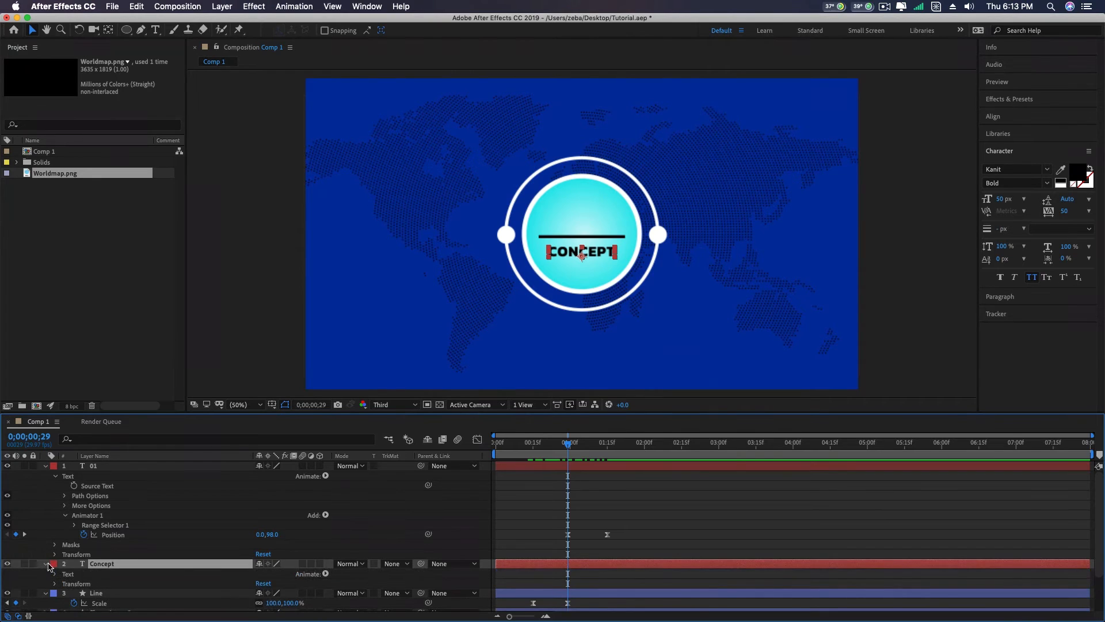
pyautogui.click(46, 465)
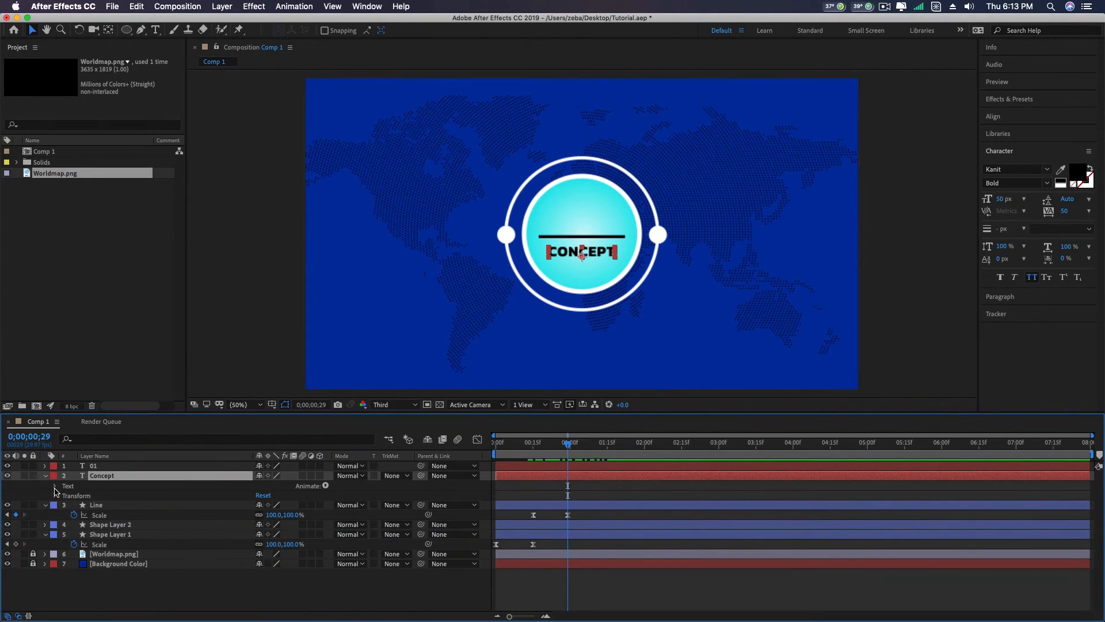
pyautogui.click(55, 486)
pyautogui.click(326, 486)
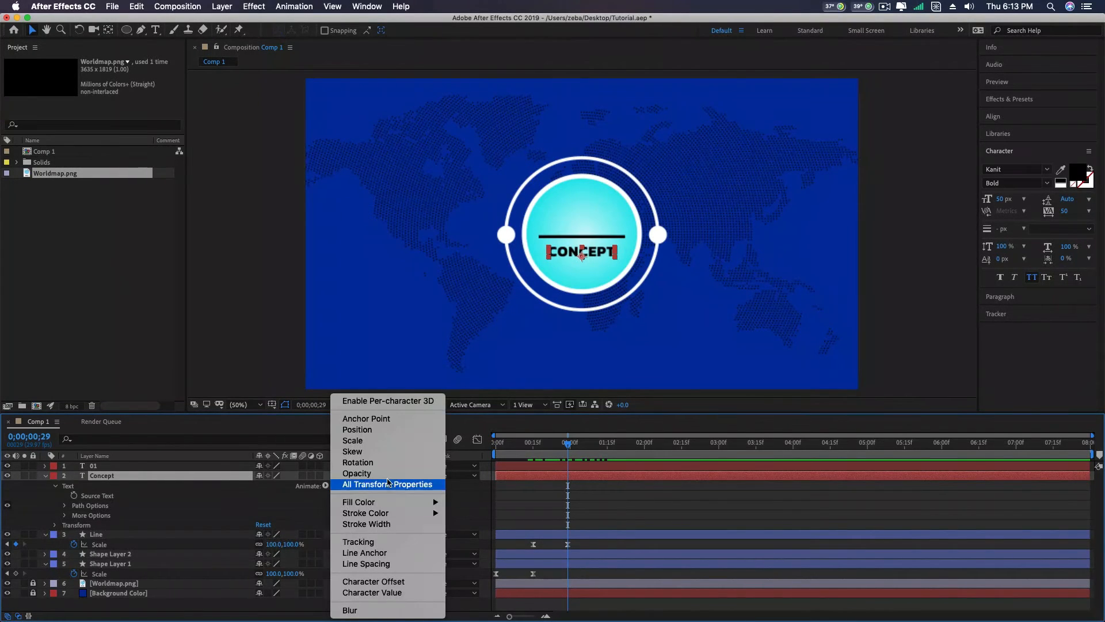
pyautogui.click(384, 431)
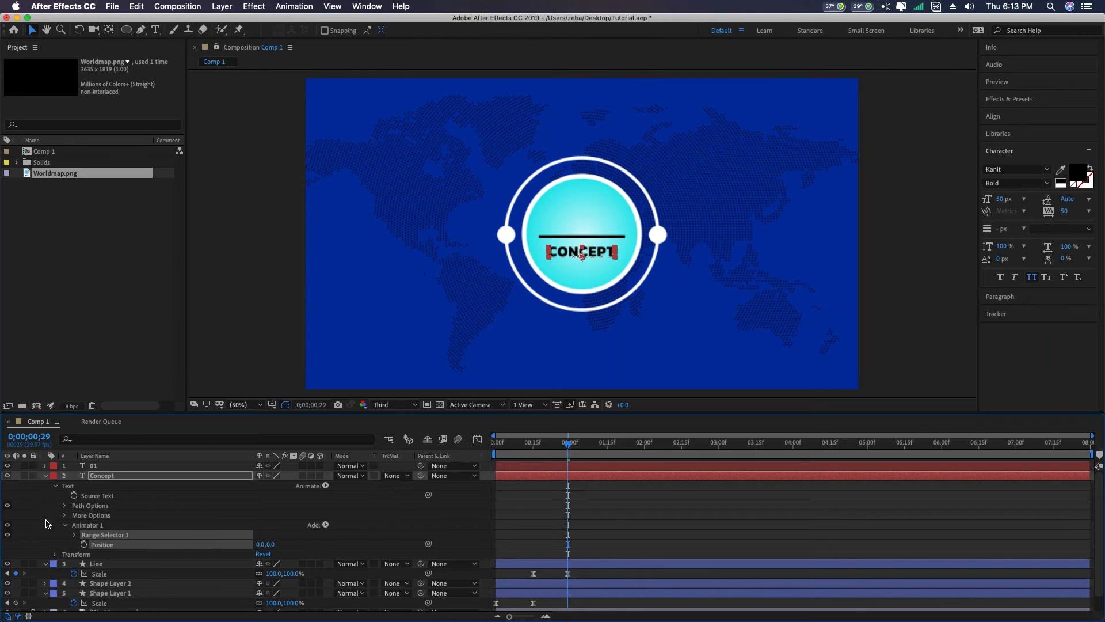
# - Keyframe the Concept animator's Position at 0;00;00;29 and 0;00;01;15, and show the 01 layer's Position keyframes with the time back at 0;00;00;29
pyautogui.click(83, 546)
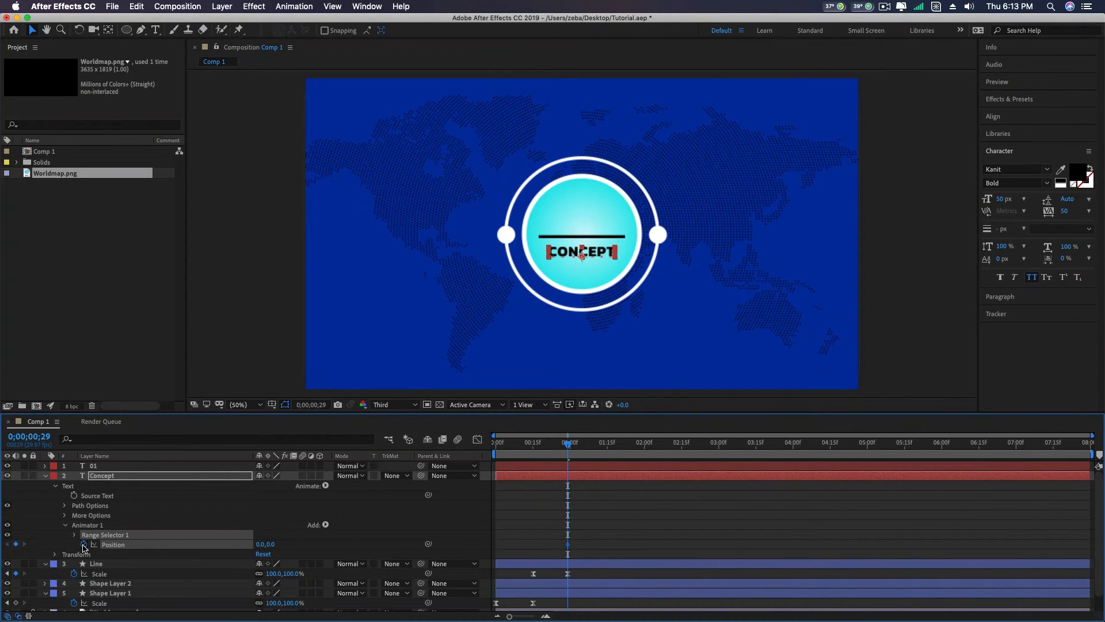
pyautogui.click(608, 453)
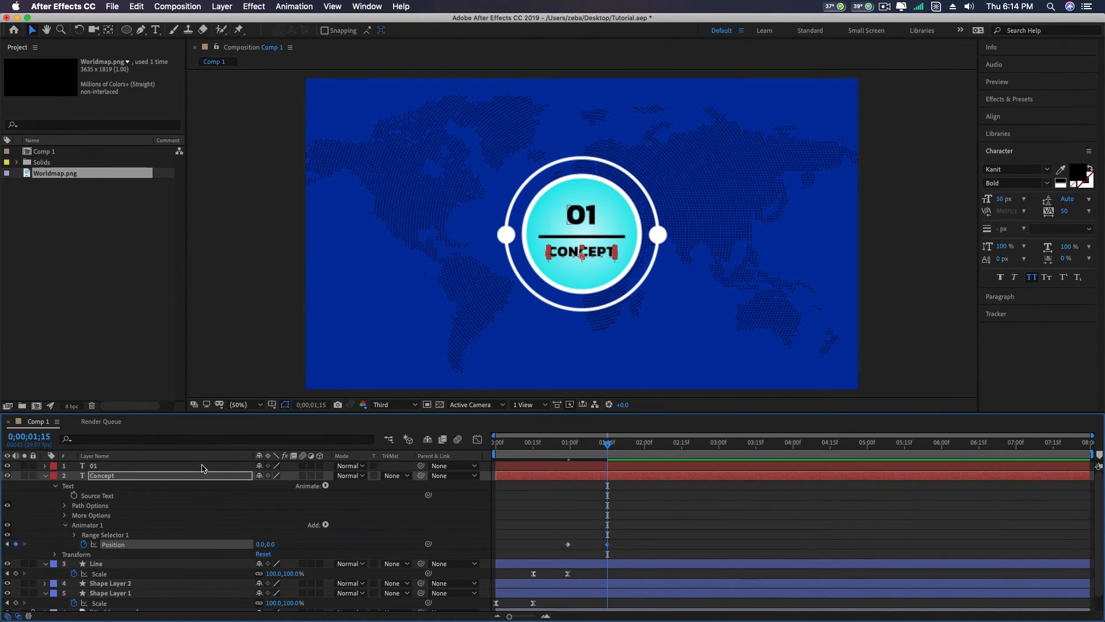
pyautogui.click(149, 466)
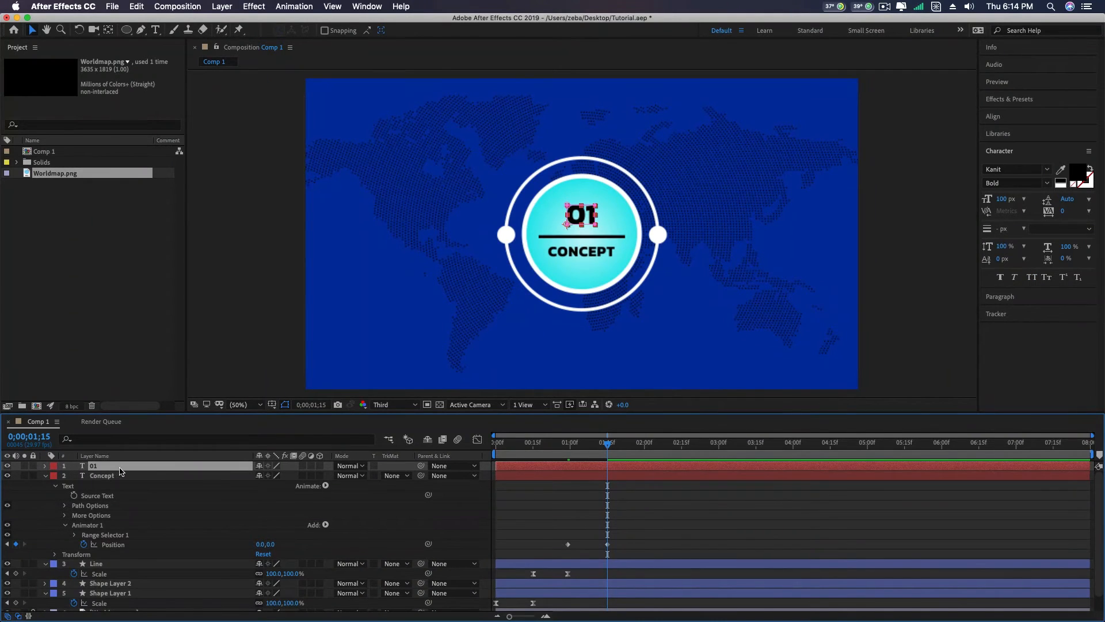
pyautogui.press('super+v')
pyautogui.moveTo(608, 457); pyautogui.dragTo(568, 449)
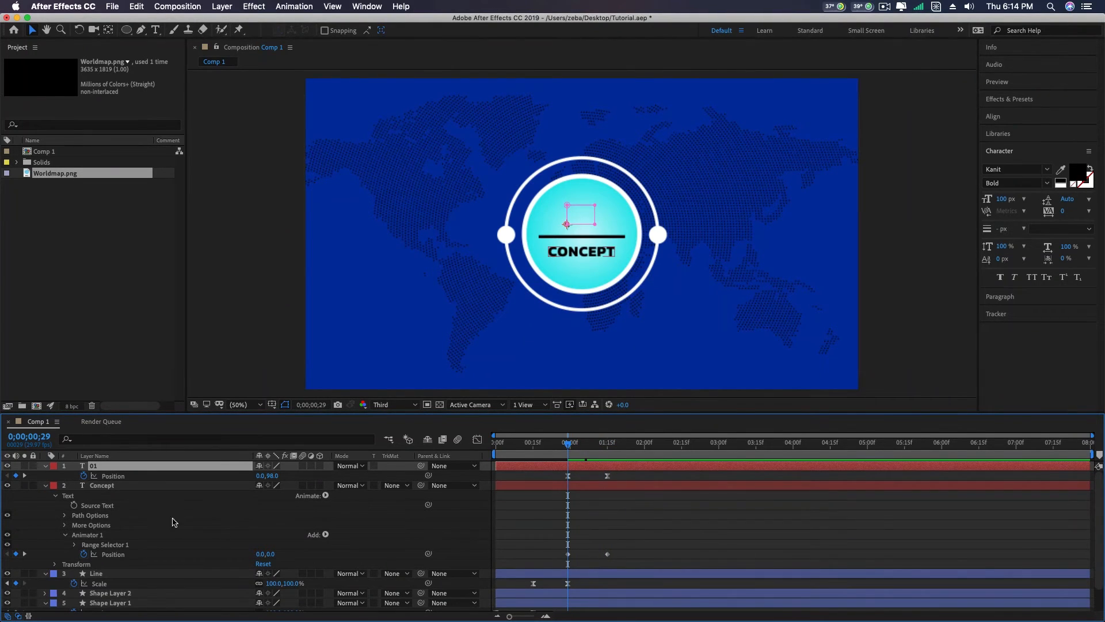
pyautogui.click(103, 487)
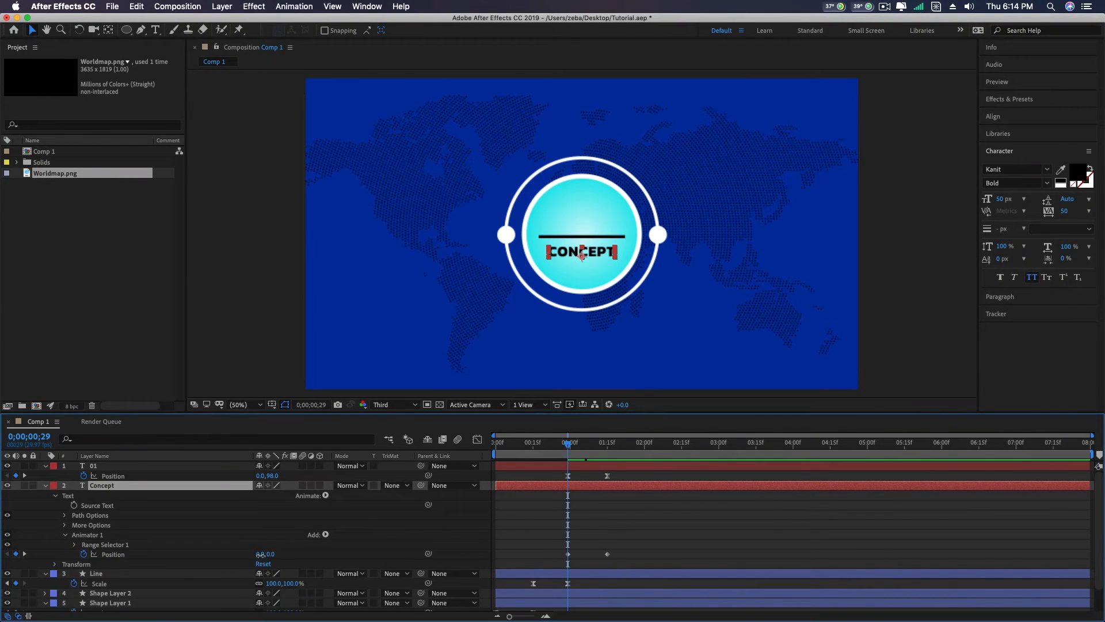
pyautogui.moveTo(261, 555); pyautogui.dragTo(225, 559)
pyautogui.press('super+z')
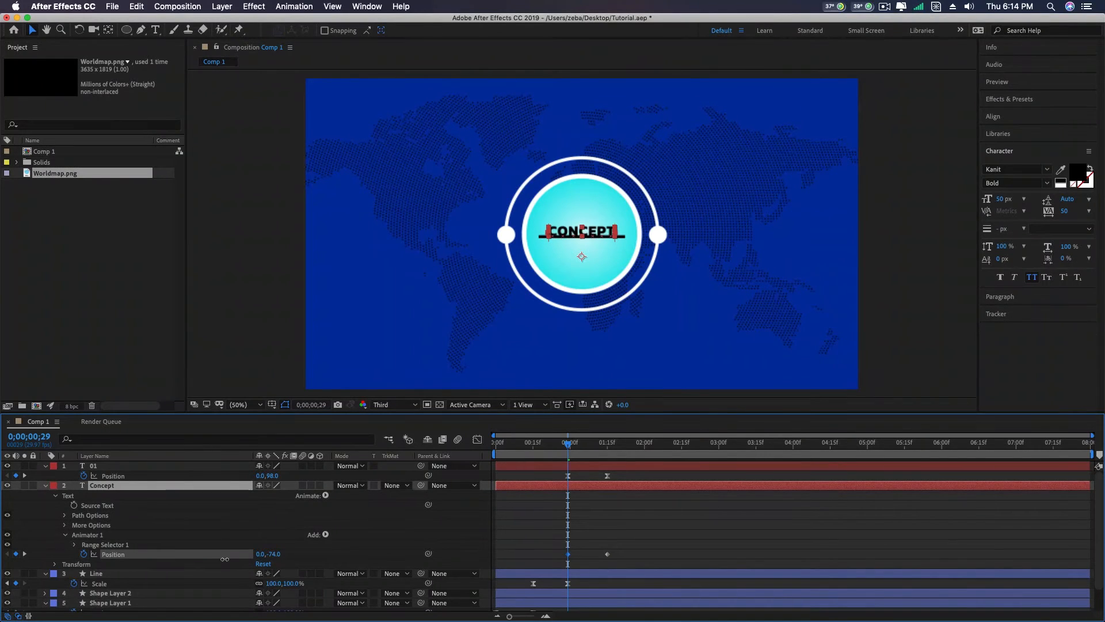
pyautogui.press('super+z')
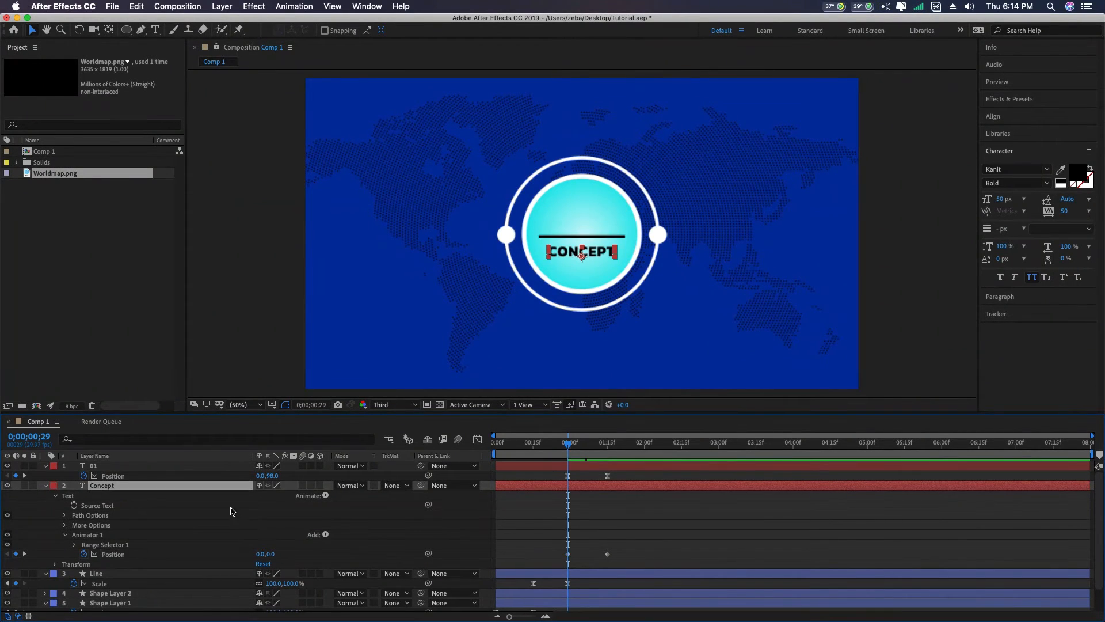
# - Add a new mask to the Concept layer, set its animator's first Position keyframe to 0.0, -73.0, and scrub through the reveal
pyautogui.rightClick(123, 487)
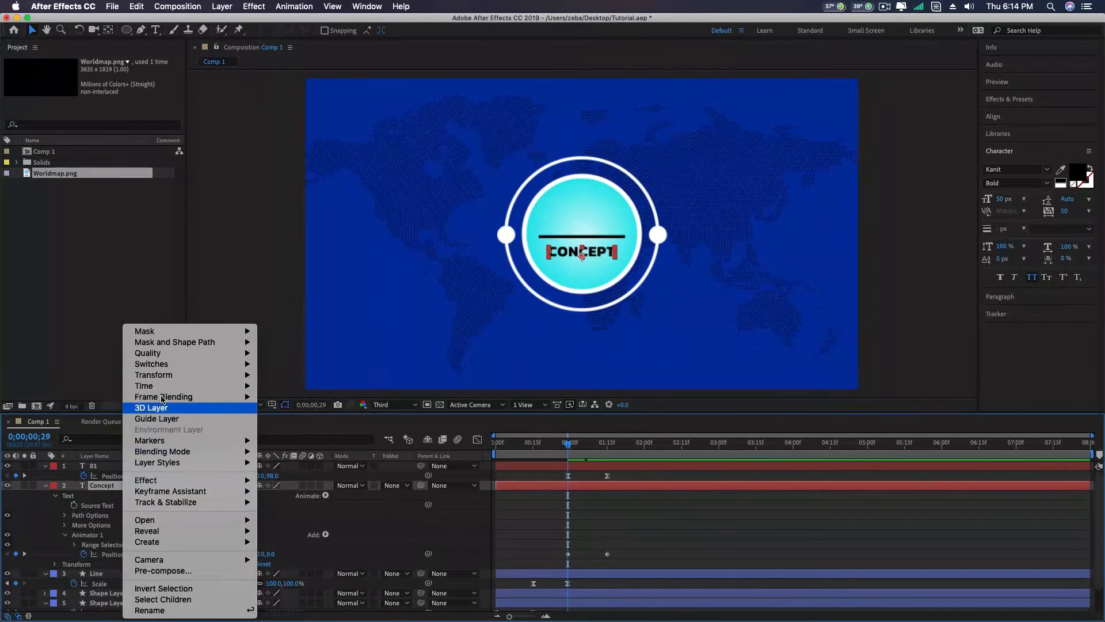
pyautogui.moveTo(171, 333)
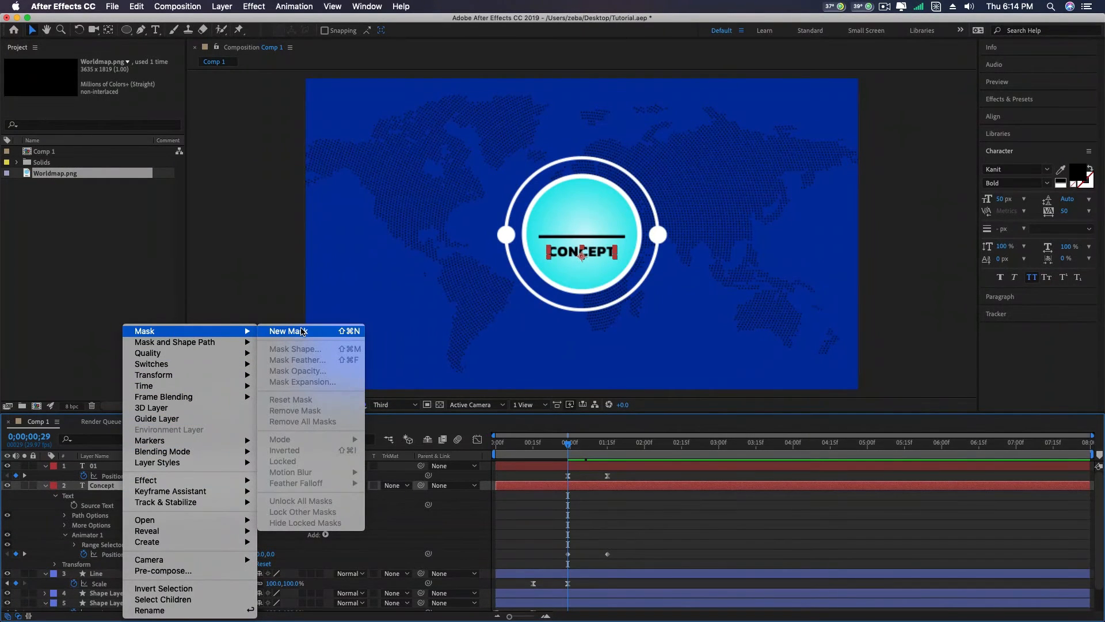
pyautogui.click(302, 331)
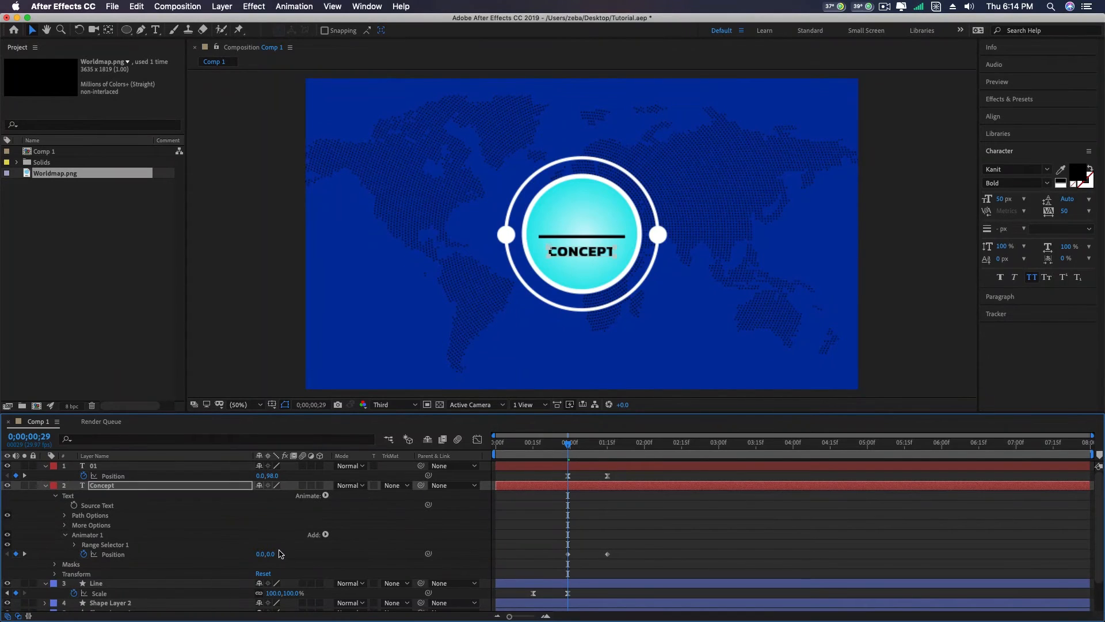
pyautogui.moveTo(272, 554); pyautogui.dragTo(223, 563)
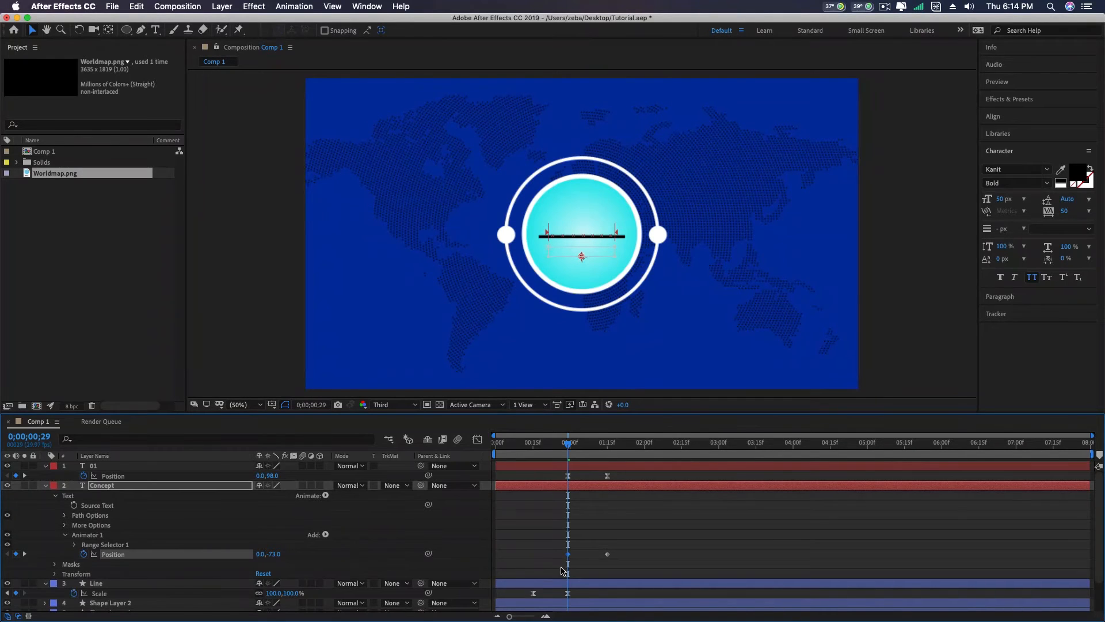
pyautogui.click(570, 445)
pyautogui.moveTo(570, 448); pyautogui.dragTo(605, 450)
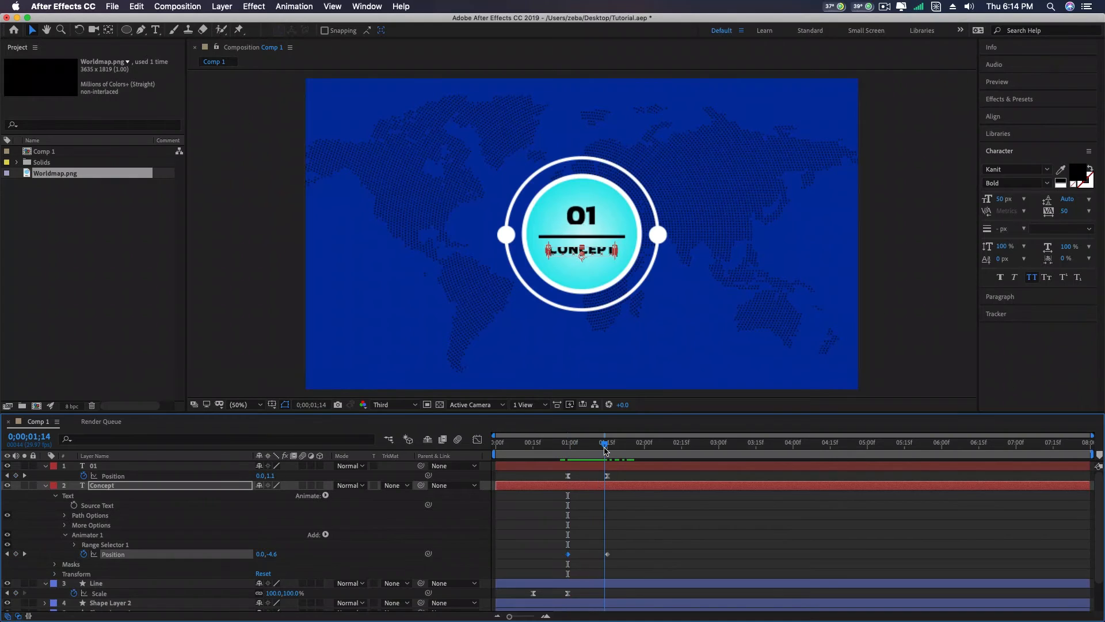
# - Apply Easy Ease to both Position keyframes of the Concept text and preview the animation from the start
pyautogui.moveTo(626, 552); pyautogui.dragTo(566, 567)
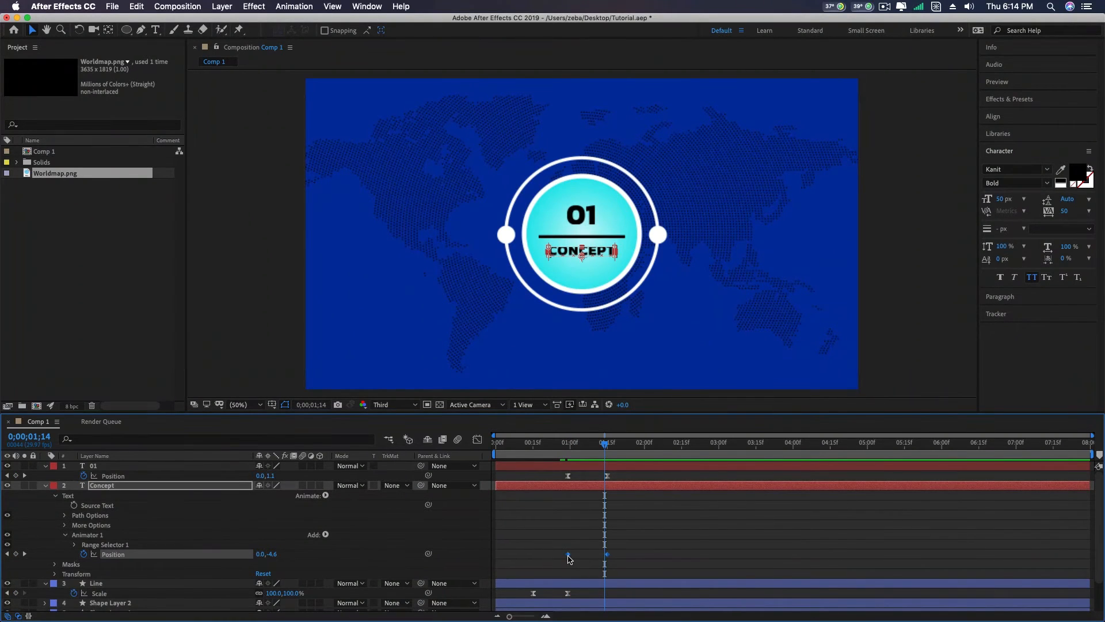
pyautogui.rightClick(569, 555)
pyautogui.moveTo(695, 611)
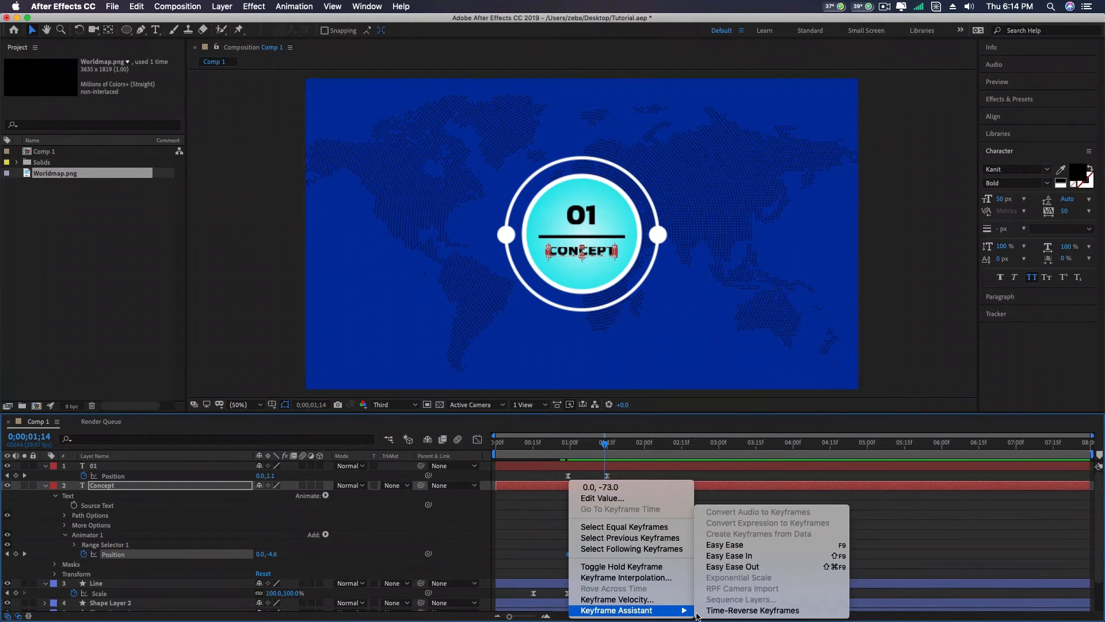
pyautogui.click(725, 544)
pyautogui.moveTo(606, 445); pyautogui.dragTo(468, 461)
pyautogui.press('space')
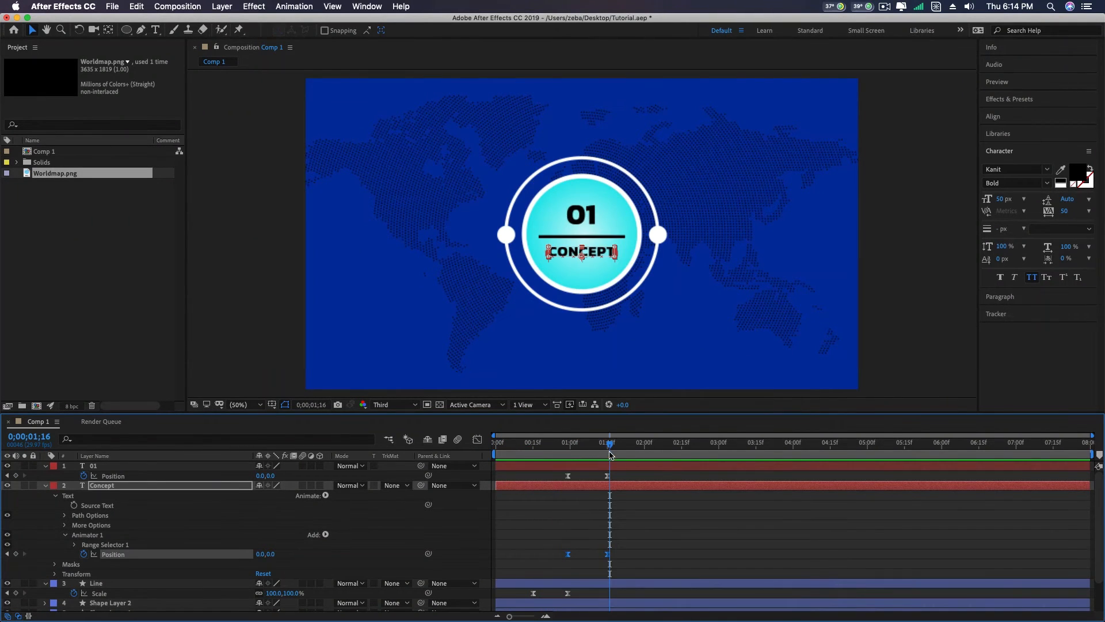
pyautogui.click(538, 452)
# - Copy Shape Layer 1's two Scale keyframes to Shape Layer 2 at 0;00;00;00 and play back the animation
pyautogui.scroll(-3, 544, 514)
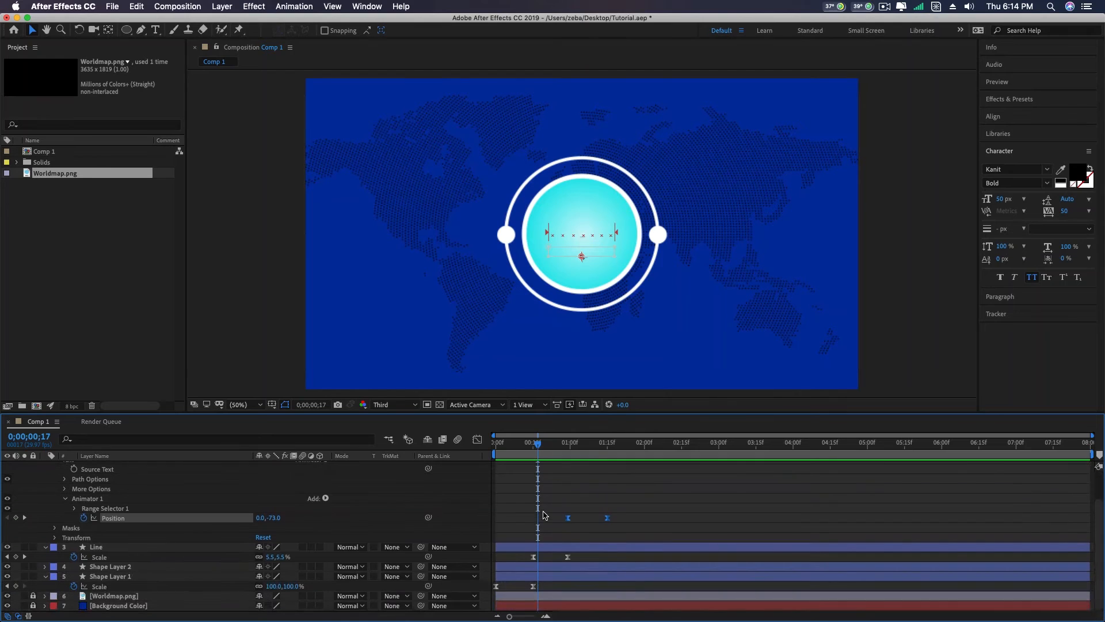
pyautogui.click(122, 576)
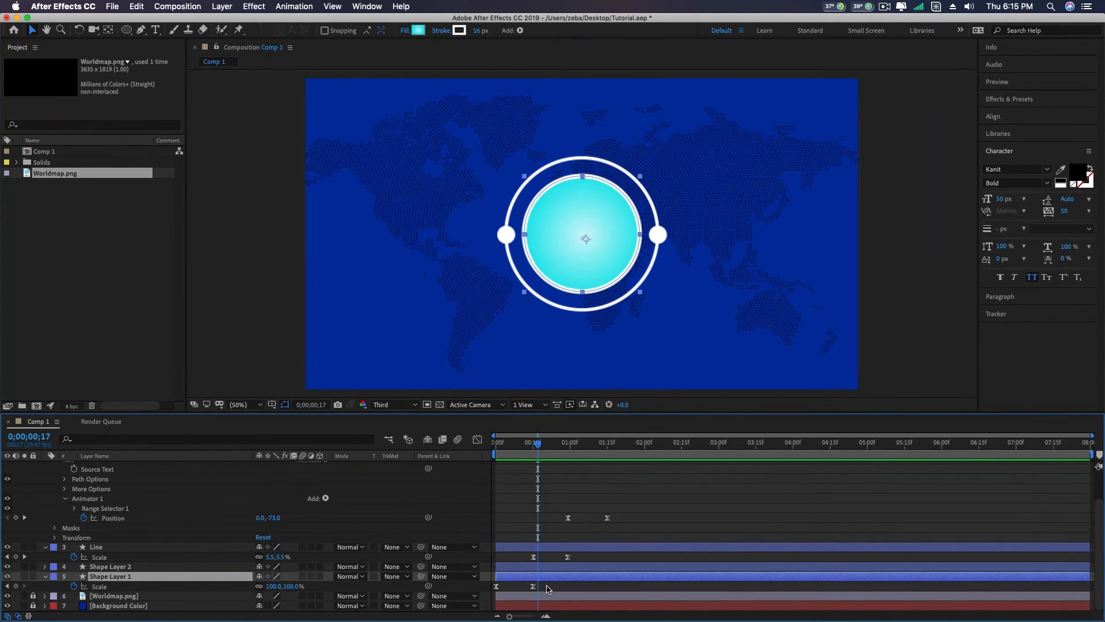
pyautogui.moveTo(547, 585); pyautogui.dragTo(499, 592)
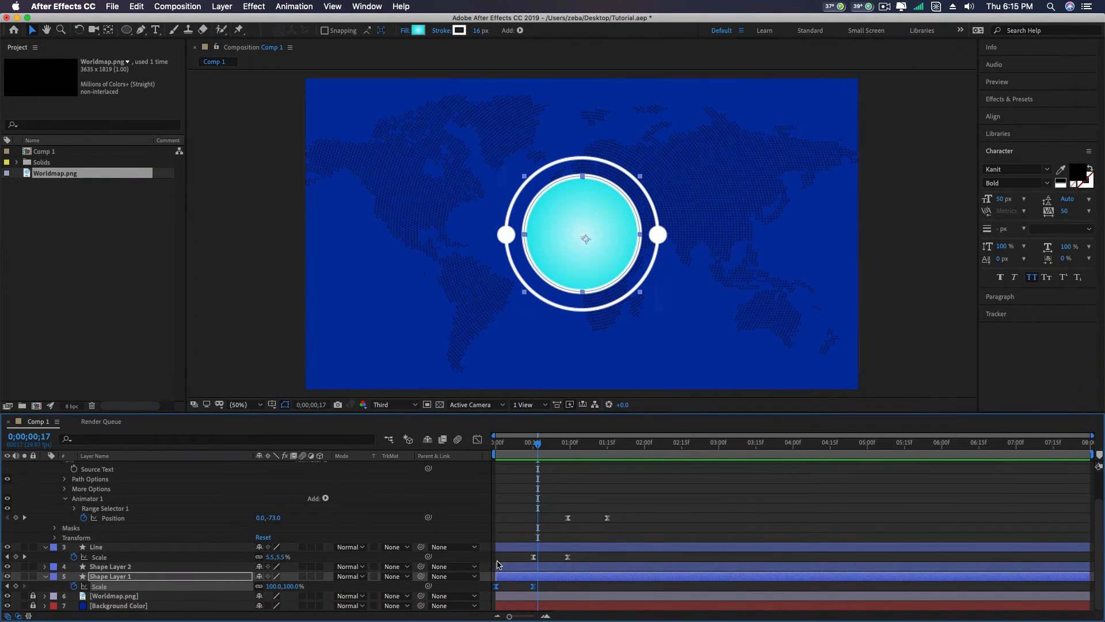
pyautogui.click(512, 568)
pyautogui.moveTo(544, 587); pyautogui.dragTo(487, 594)
pyautogui.moveTo(542, 448); pyautogui.dragTo(493, 450)
pyautogui.click(503, 567)
pyautogui.press('space')
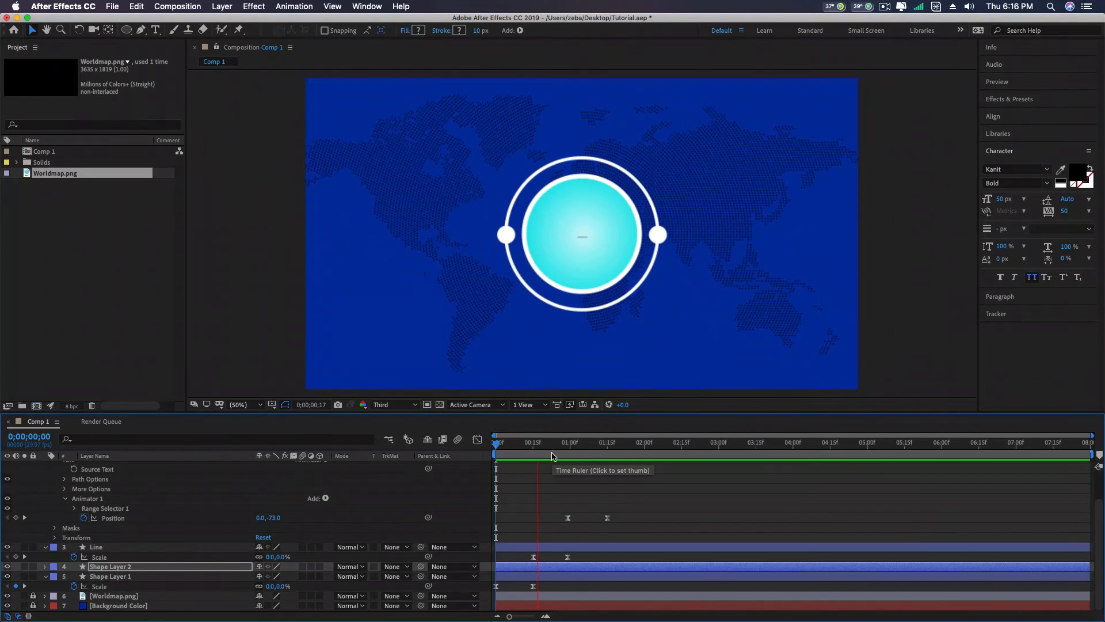
pyautogui.press('space')
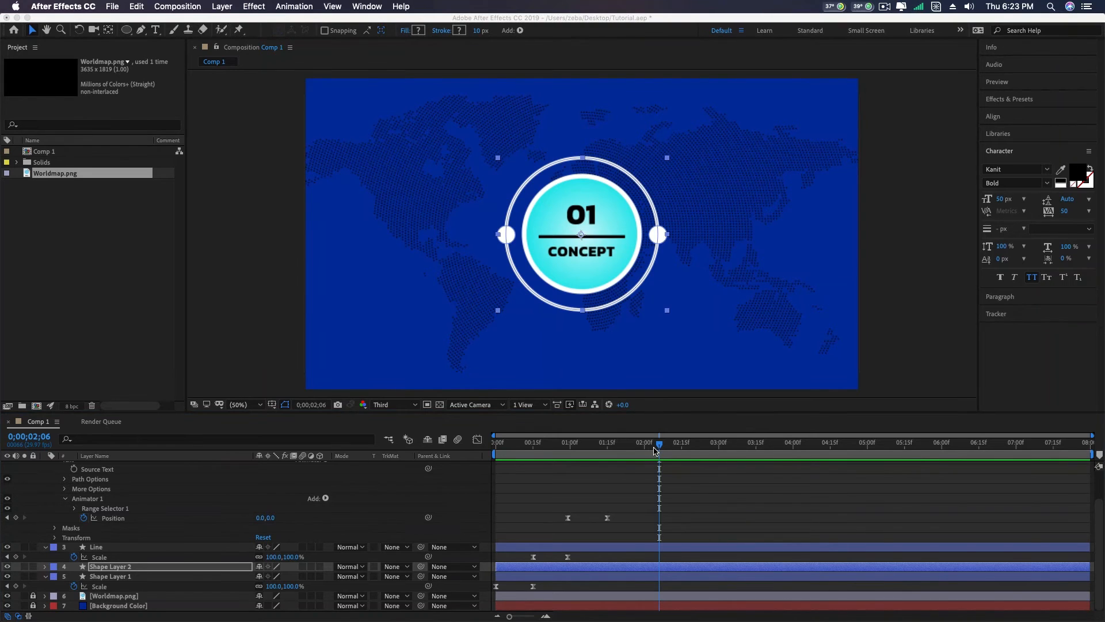
# - Collapse the properties of the Concept, 01, Line and Shape Layer 1 layers
pyautogui.click(634, 448)
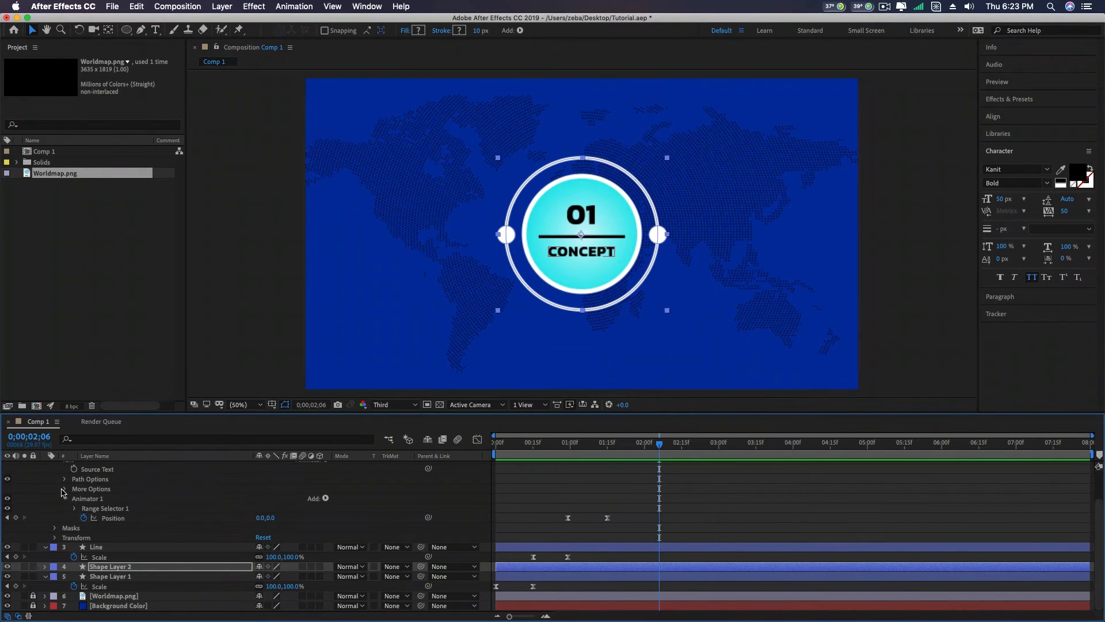
pyautogui.scroll(3, 83, 489)
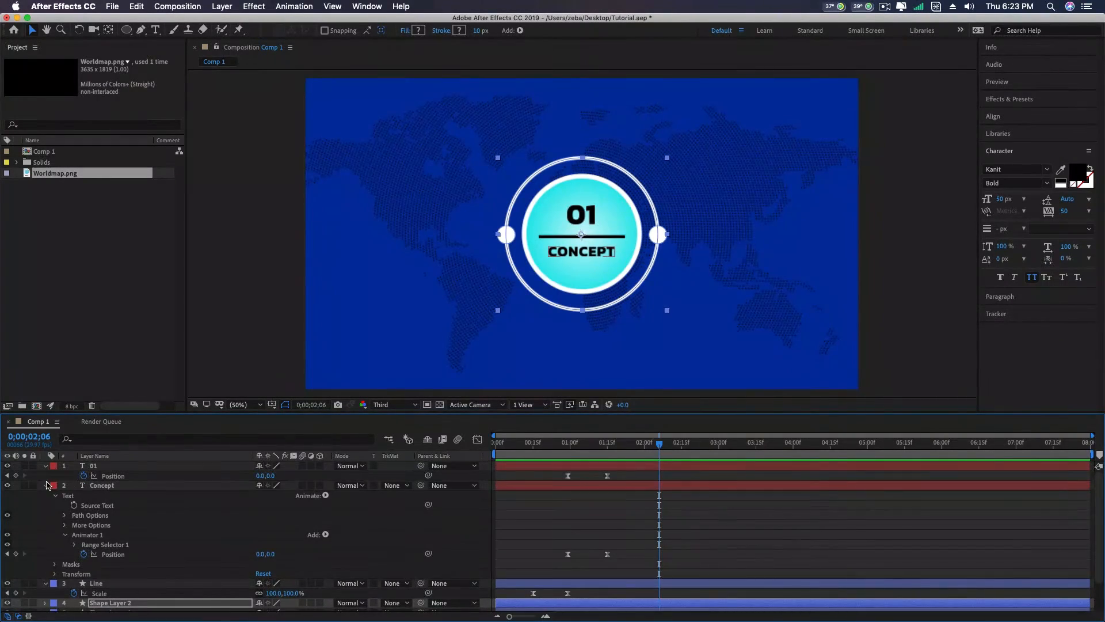
pyautogui.click(45, 486)
pyautogui.click(45, 466)
pyautogui.click(46, 485)
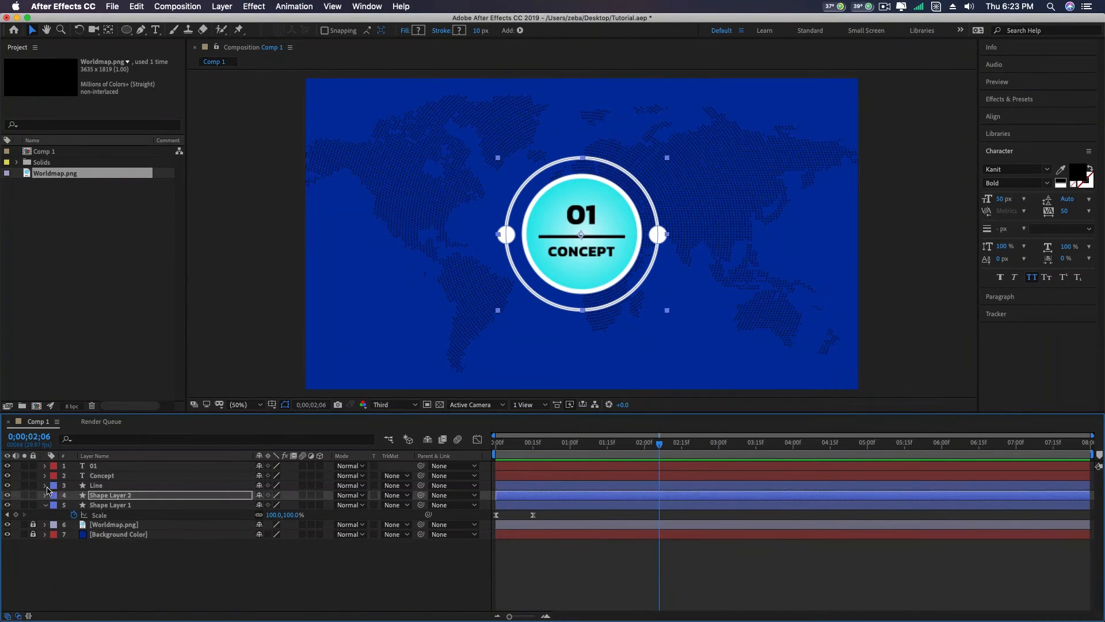
pyautogui.click(44, 505)
# - Recolor Shape Layer 1's radial gradient fill with green 70B818 as the start color and olive 658203 as the end color
pyautogui.click(133, 505)
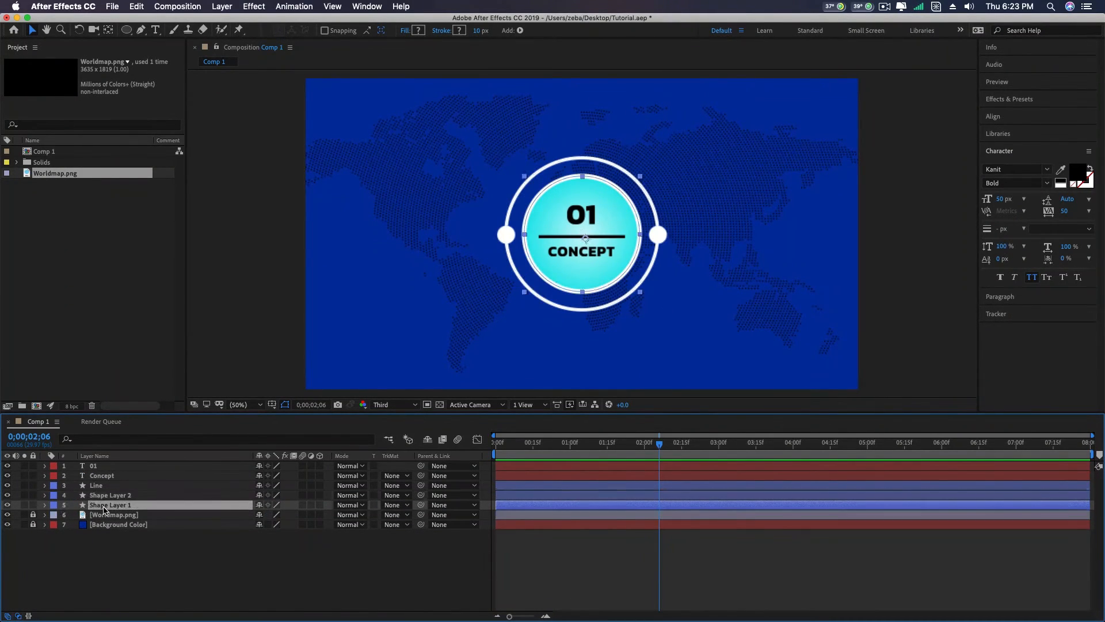
pyautogui.click(419, 31)
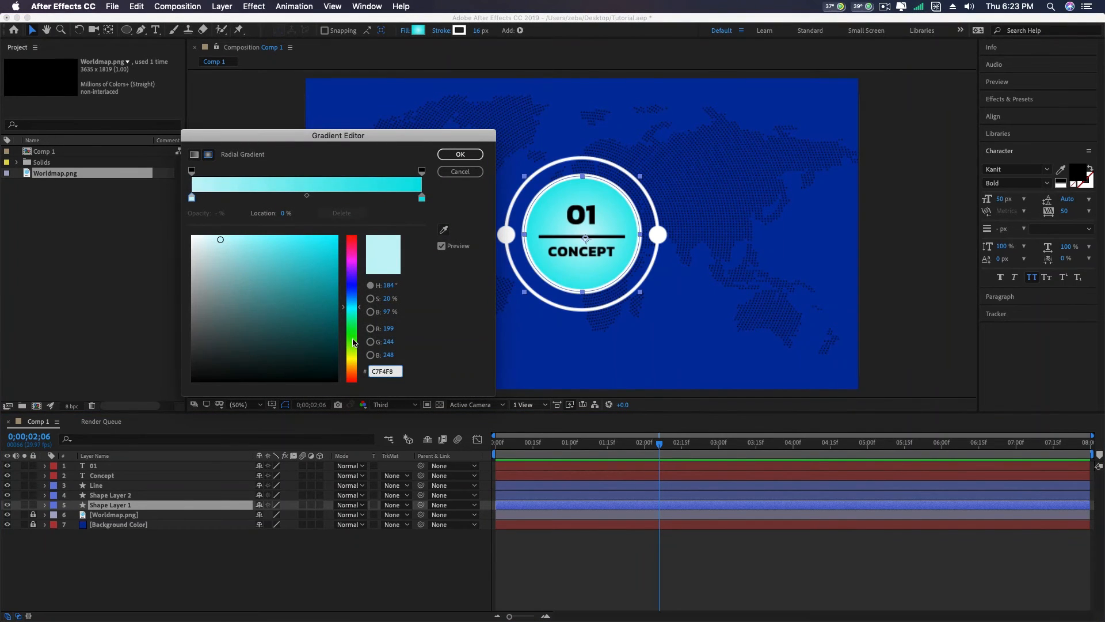
pyautogui.click(353, 344)
pyautogui.click(328, 335)
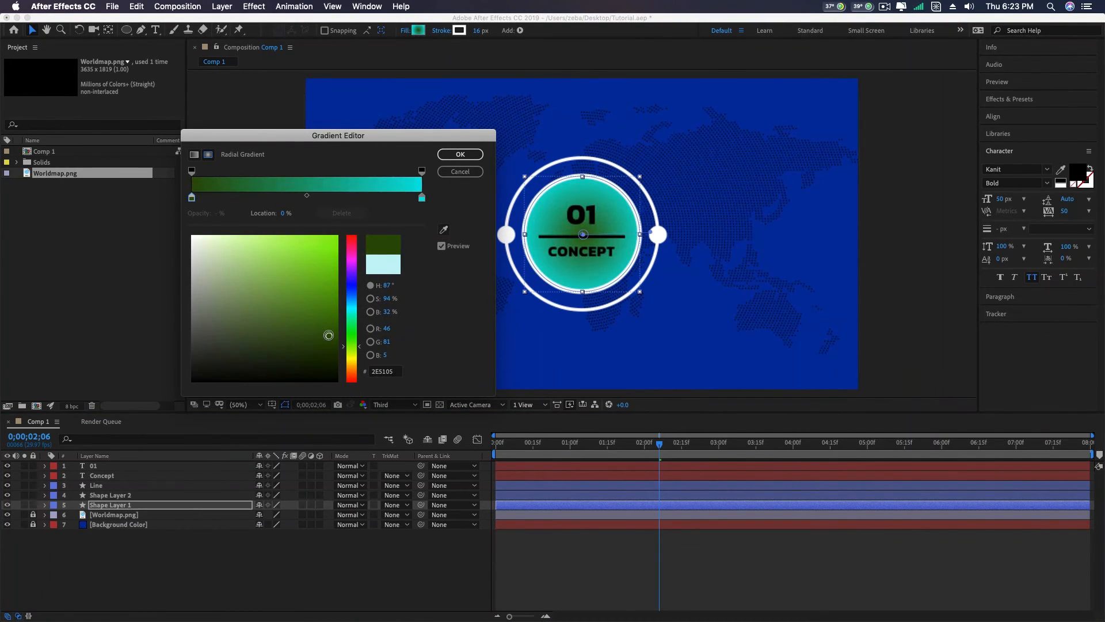
pyautogui.click(318, 294)
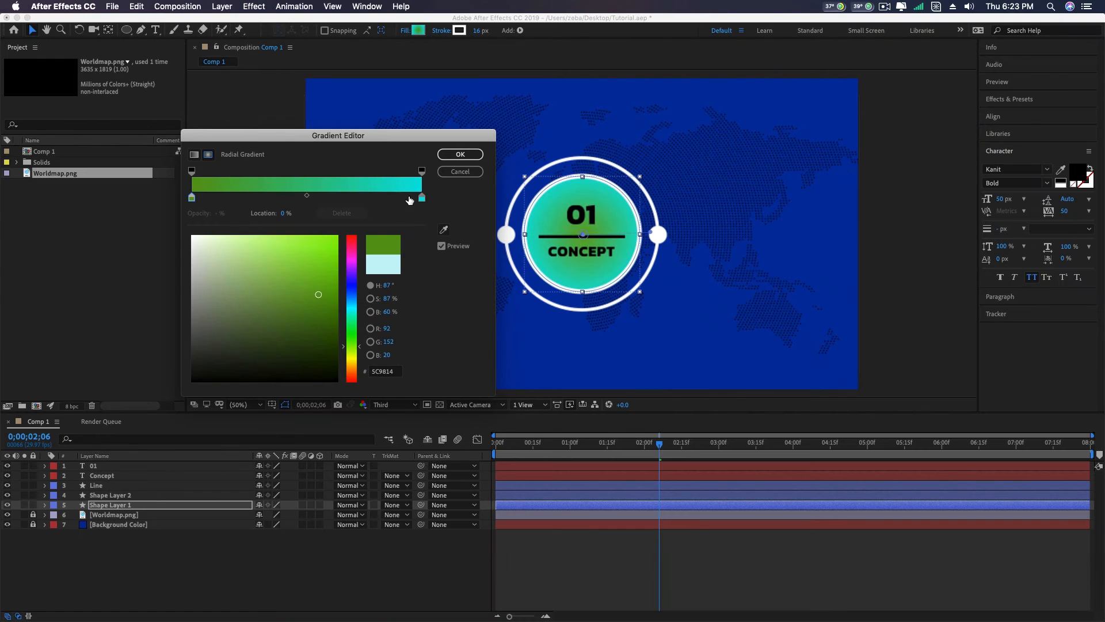
pyautogui.click(422, 198)
pyautogui.click(352, 352)
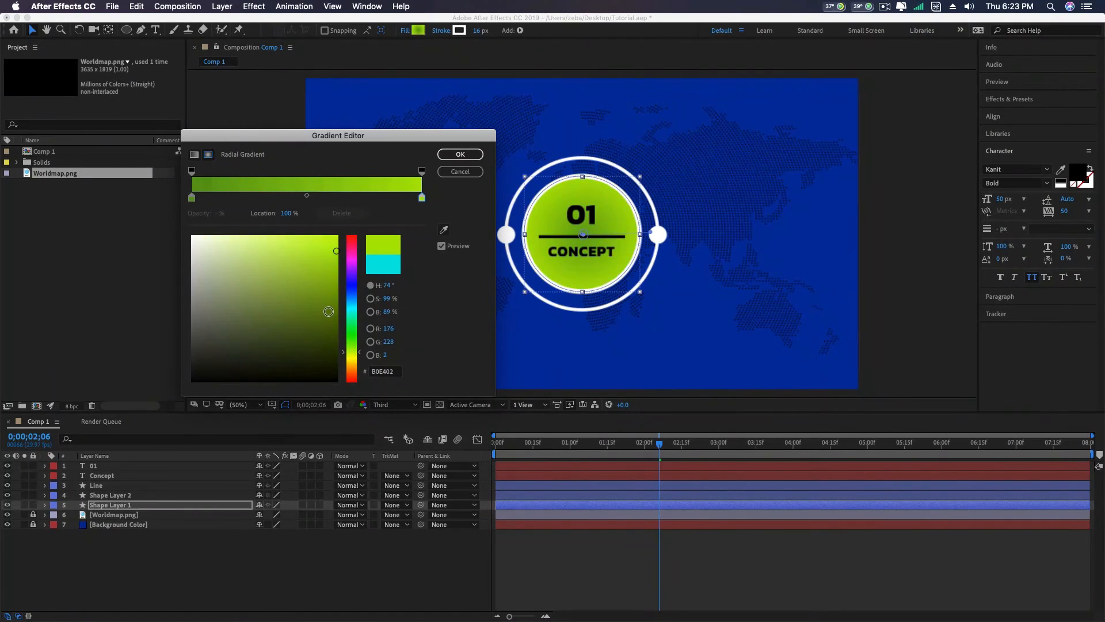
pyautogui.moveTo(328, 312)
pyautogui.mouseDown()
pyautogui.moveTo(329, 334)
pyautogui.moveTo(330, 309)
pyautogui.mouseUp()
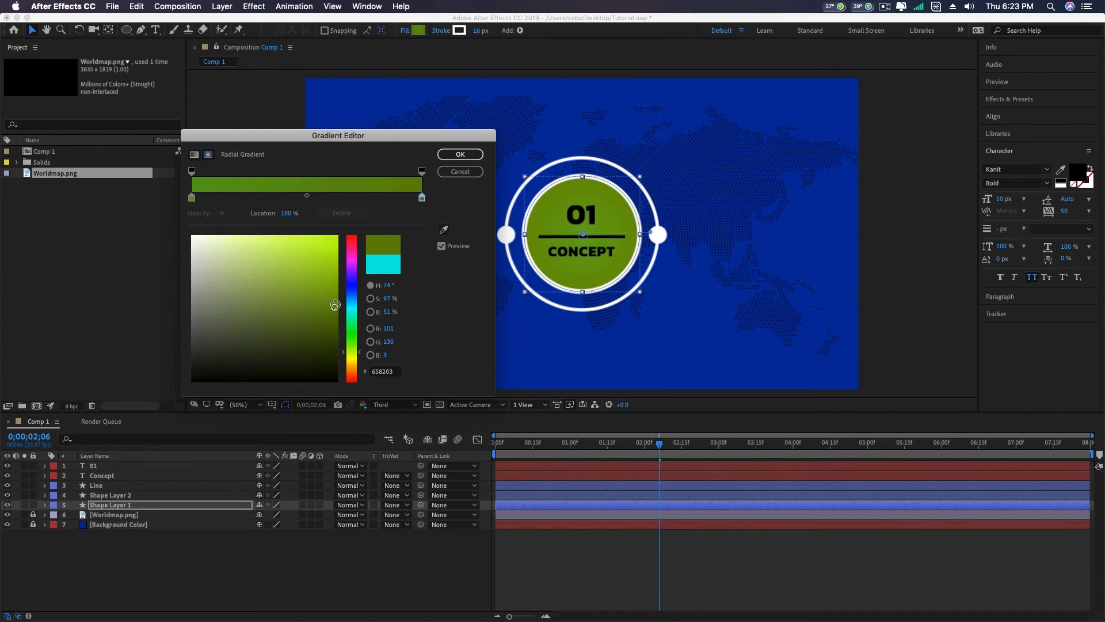
pyautogui.click(192, 198)
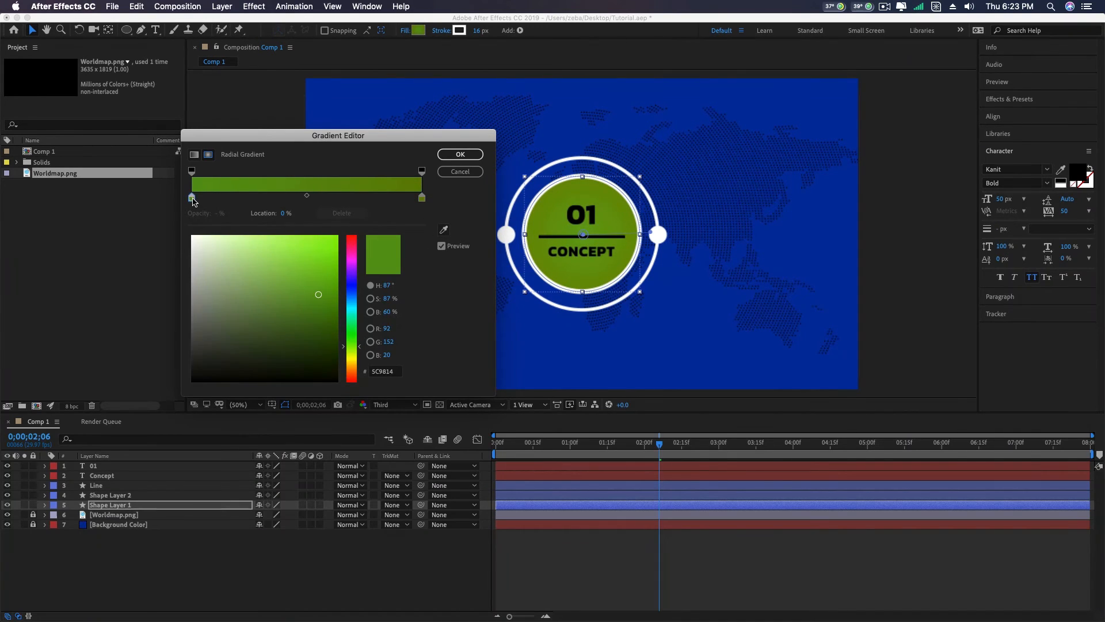
pyautogui.click(288, 247)
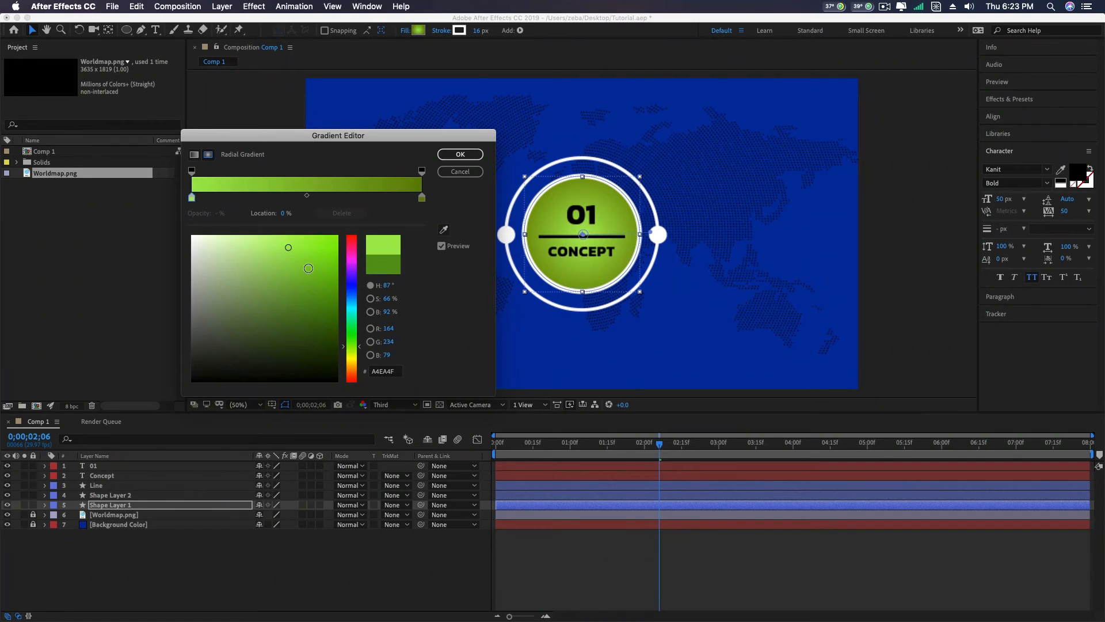
pyautogui.click(307, 274)
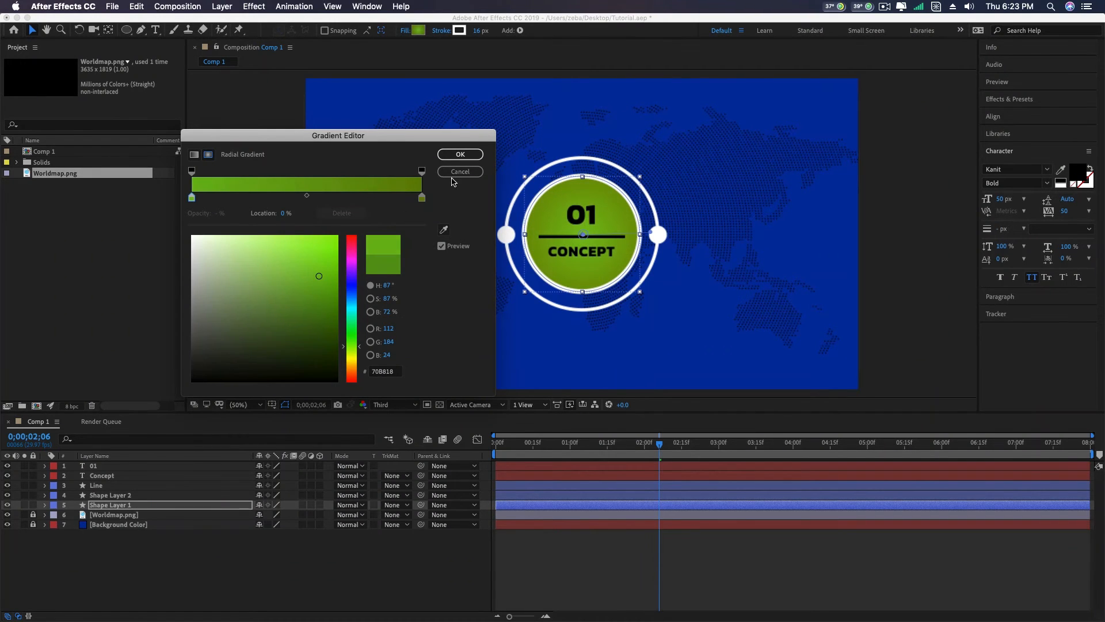
pyautogui.click(461, 155)
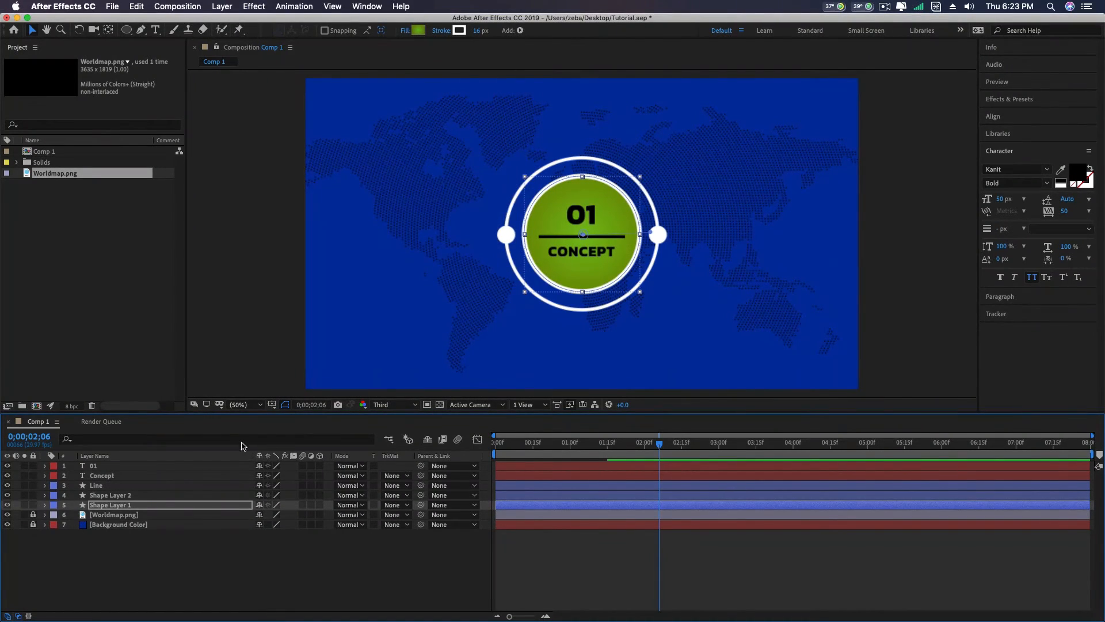
# - Change the text color of both the 01 and Concept layers to white (FFFFFF)
pyautogui.click(113, 466)
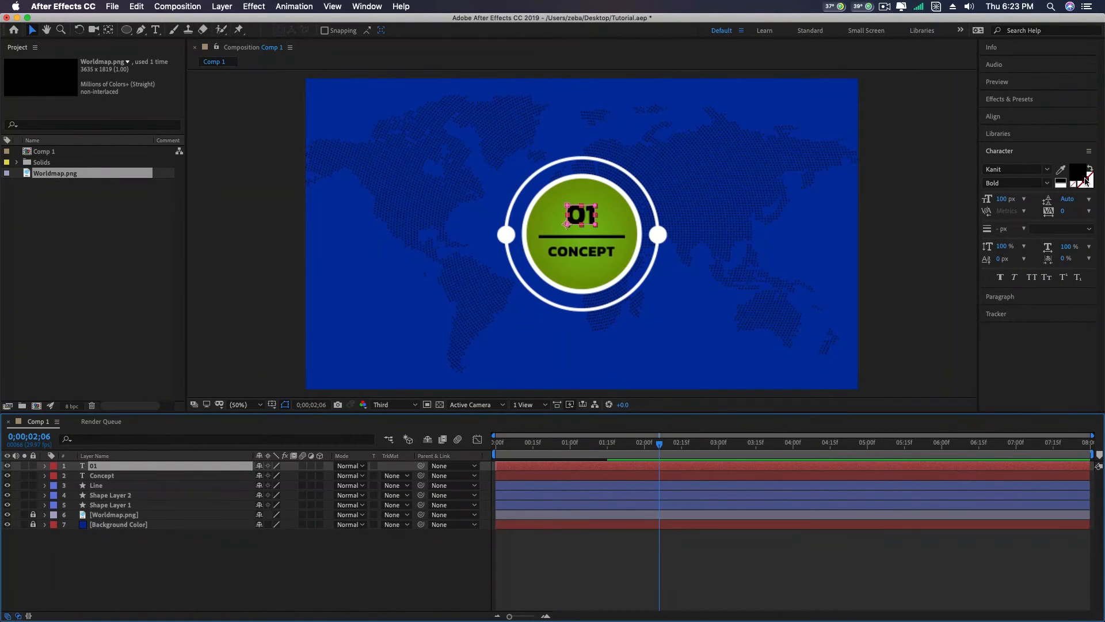
pyautogui.click(1084, 176)
pyautogui.moveTo(348, 175); pyautogui.dragTo(217, 128)
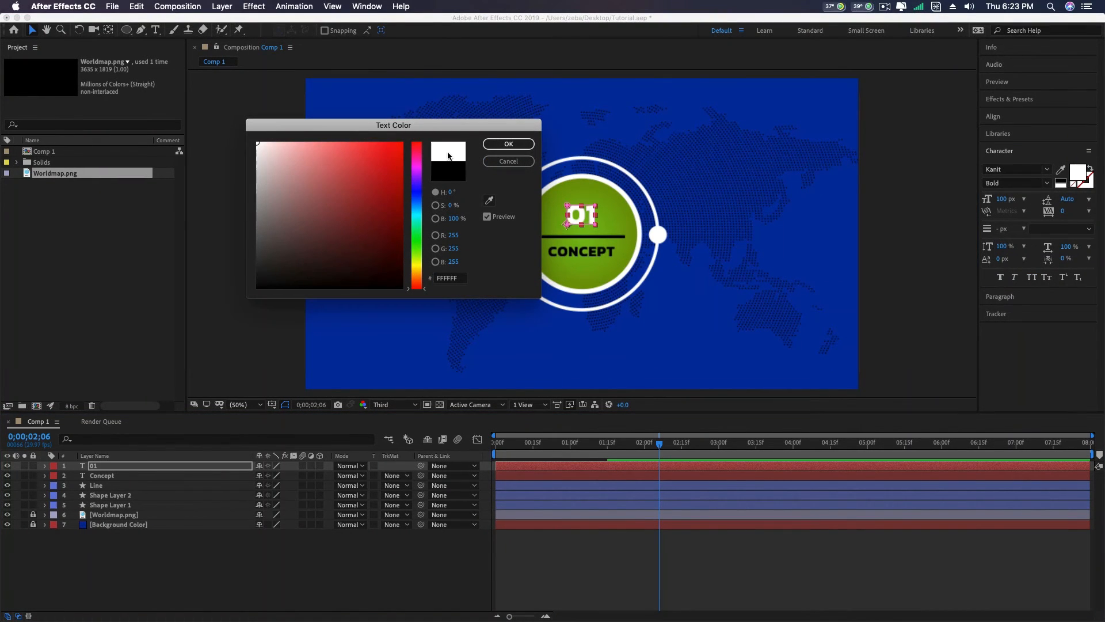
pyautogui.click(508, 144)
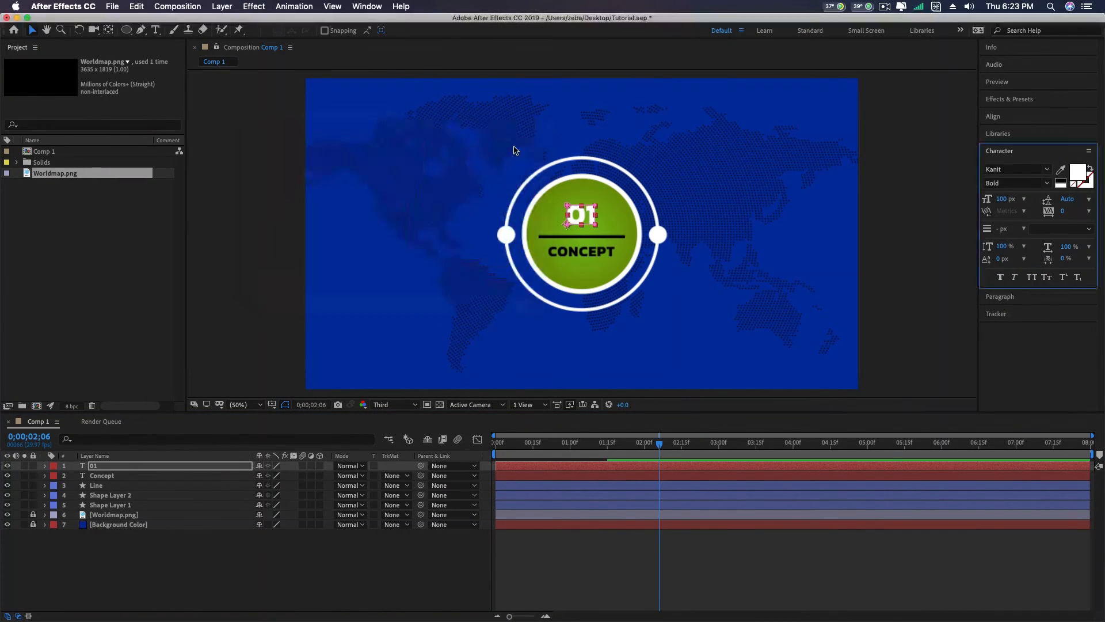
pyautogui.click(136, 477)
pyautogui.click(1078, 174)
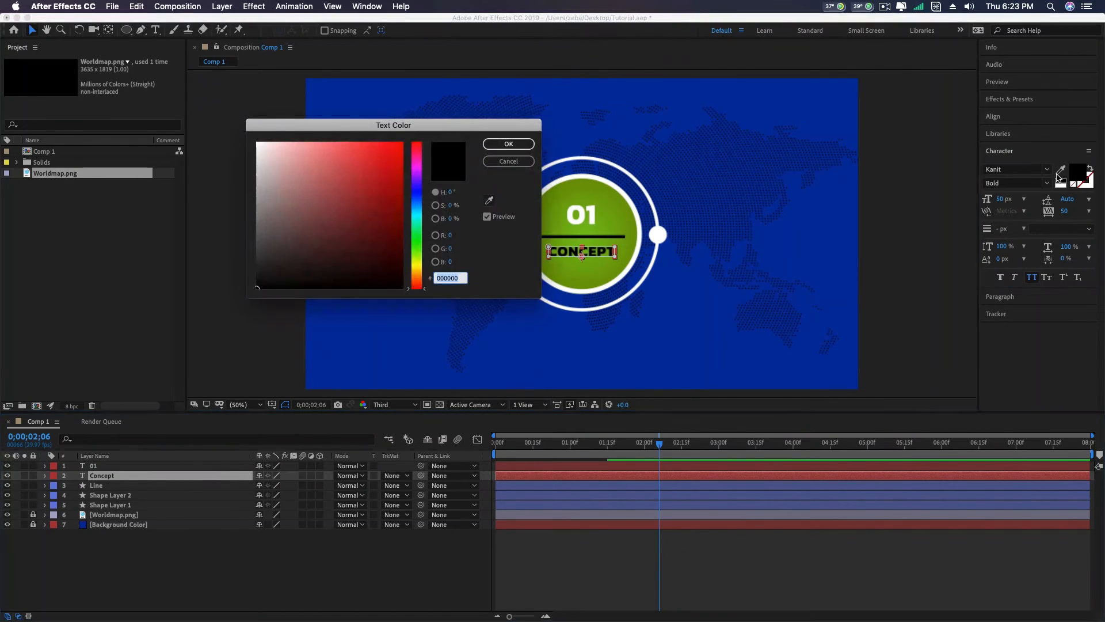
pyautogui.moveTo(257, 167); pyautogui.dragTo(240, 123)
pyautogui.click(508, 144)
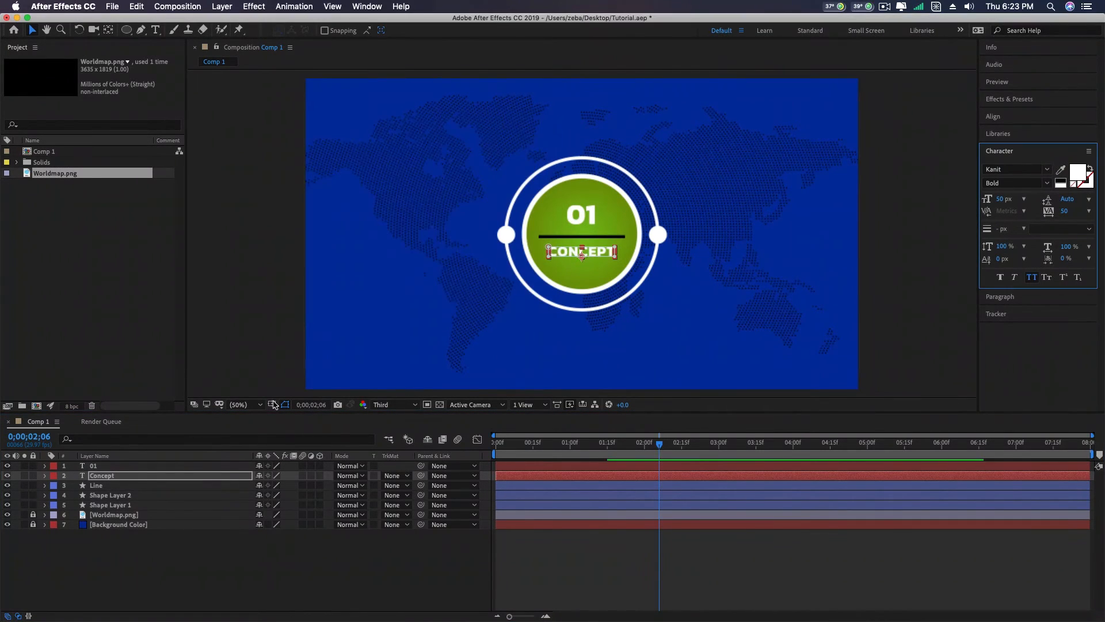
# - Set the Line layer's stroke color to white (FFFFFF) and preview the composition from the start
pyautogui.click(116, 487)
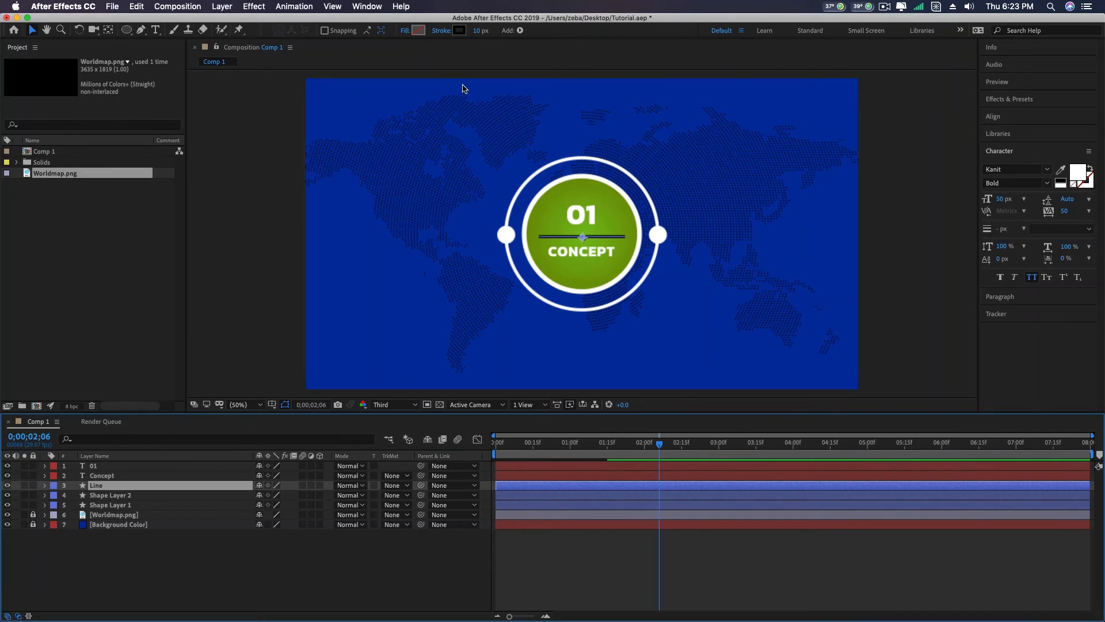
pyautogui.click(458, 30)
pyautogui.moveTo(290, 159); pyautogui.dragTo(256, 142)
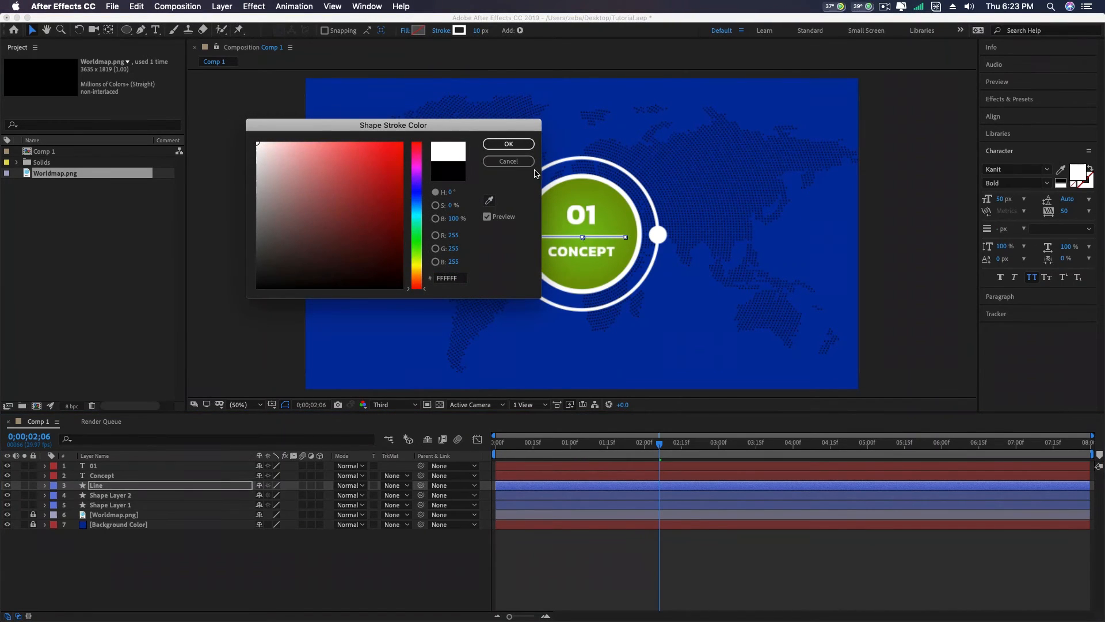
pyautogui.click(508, 143)
pyautogui.click(834, 237)
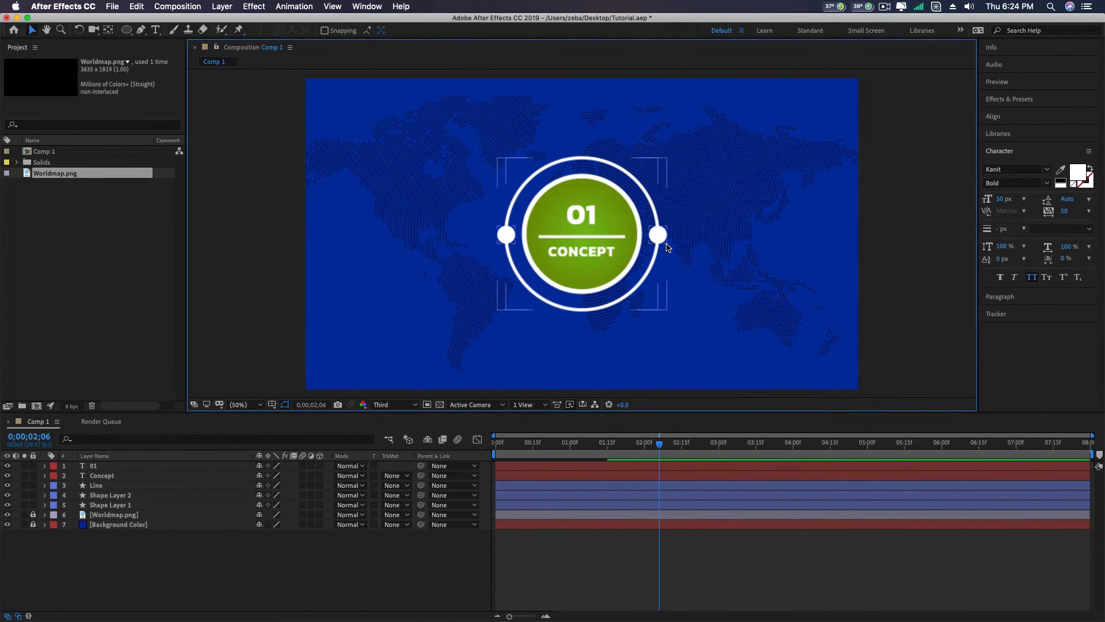
pyautogui.moveTo(658, 451); pyautogui.dragTo(441, 442)
pyautogui.press('space')
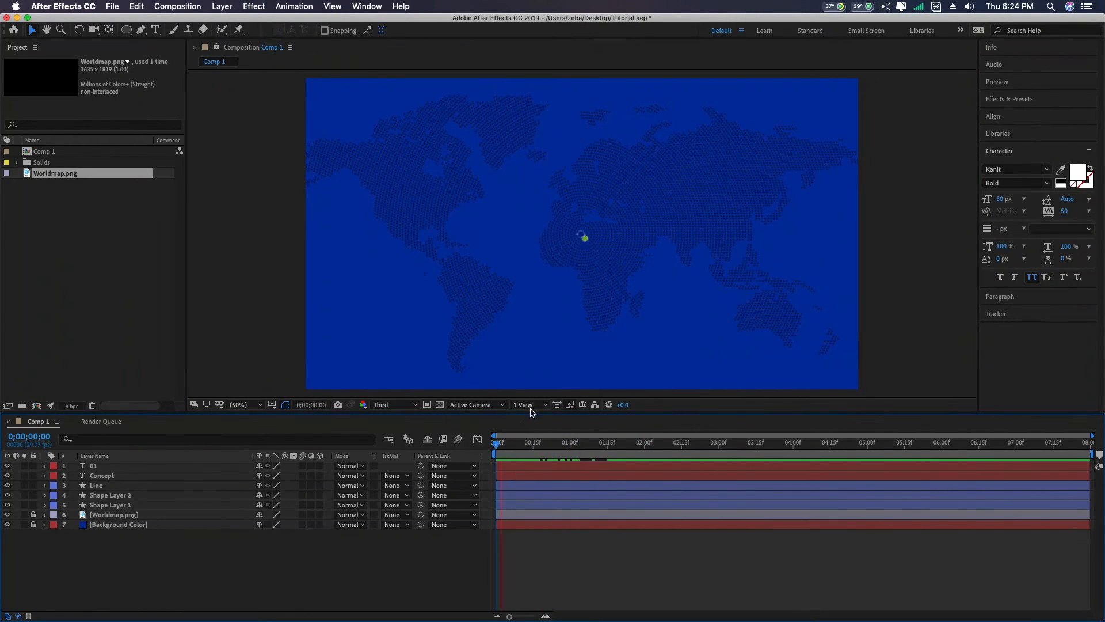
# - Add the expression time*100 to Shape Layer 2's Rotation property so the dotted ring spins continuously, and collapse the layer's properties
pyautogui.press('space')
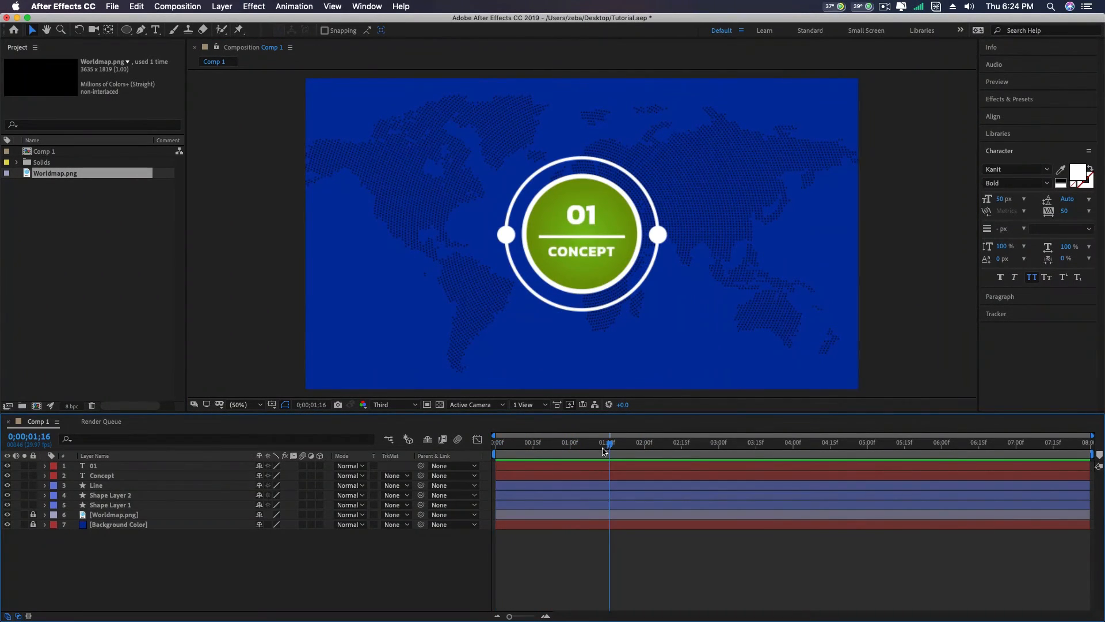
pyautogui.moveTo(608, 446); pyautogui.dragTo(528, 445)
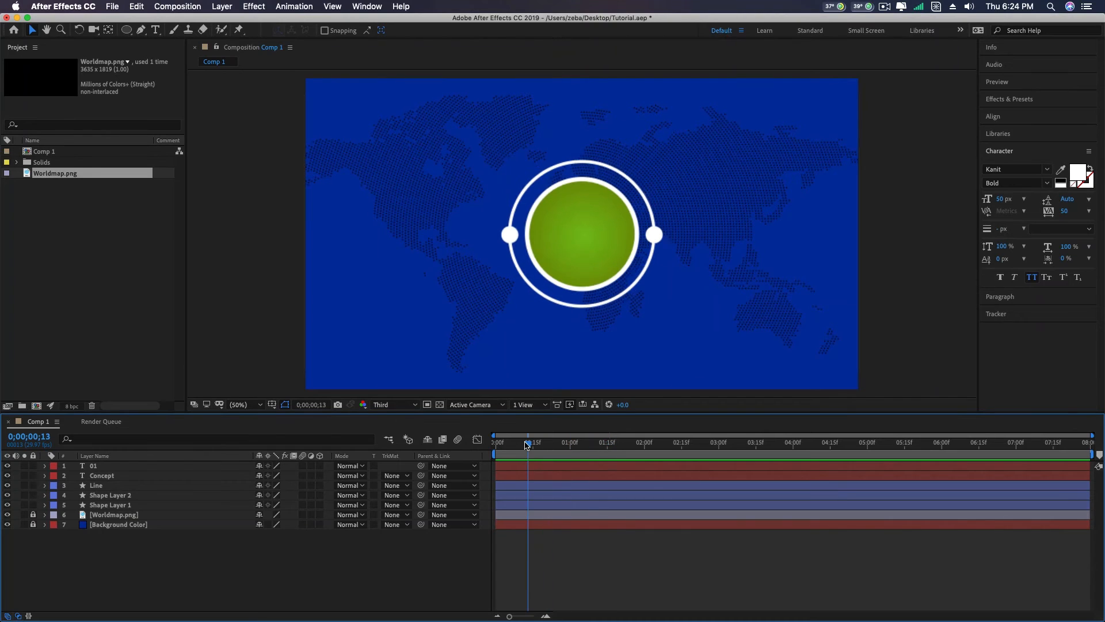
pyautogui.click(135, 498)
pyautogui.rightClick(134, 497)
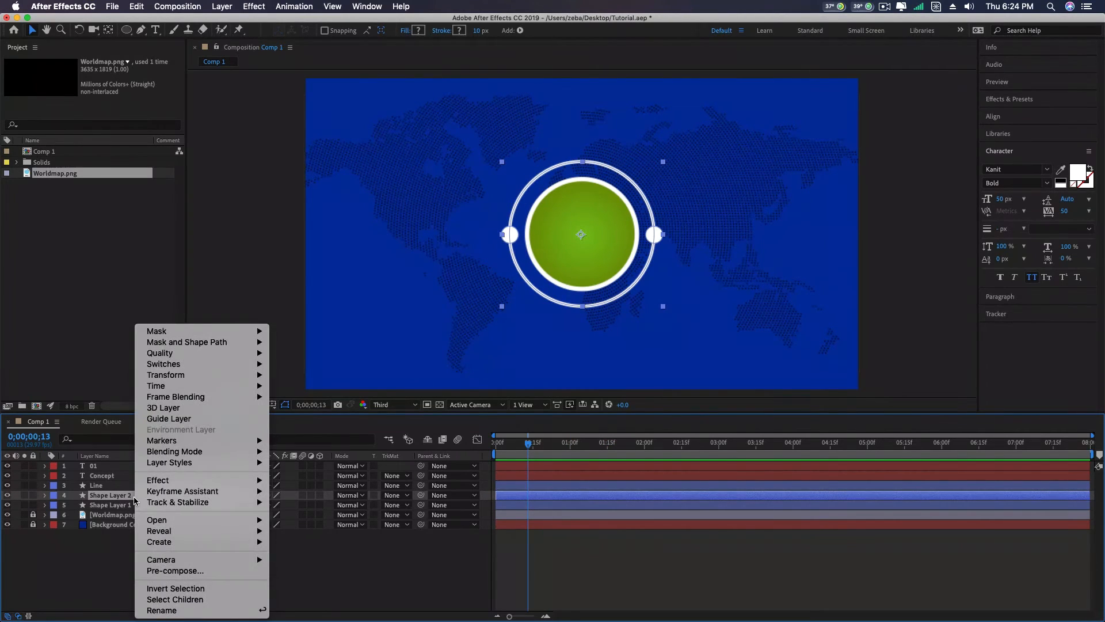
pyautogui.click(111, 497)
pyautogui.click(46, 496)
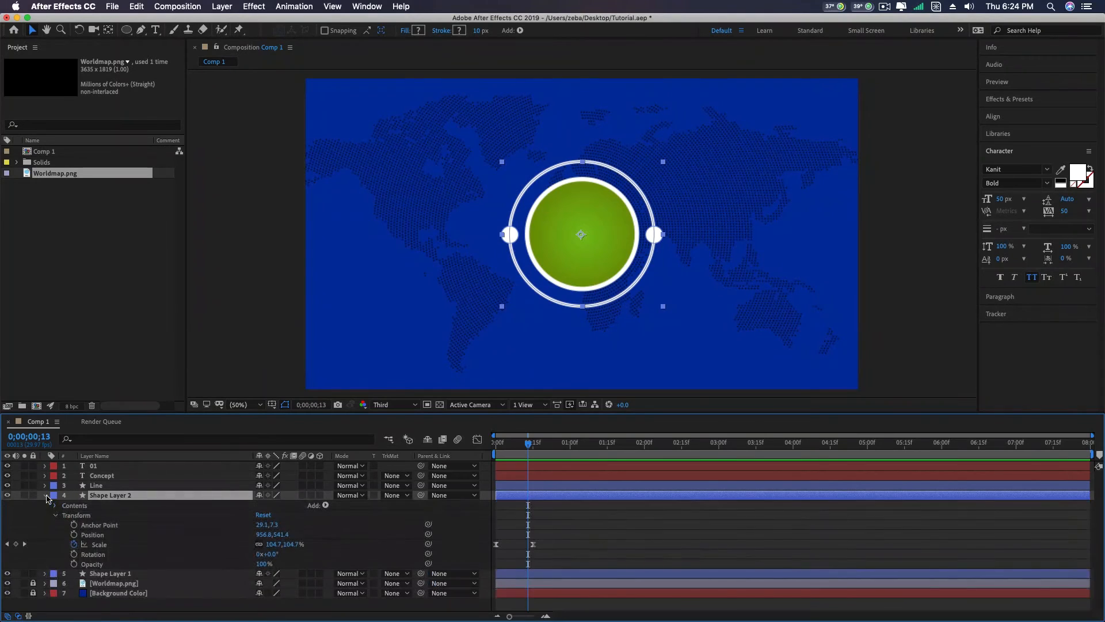
pyautogui.keyDown('alt'); pyautogui.click(75, 555); pyautogui.keyUp('alt')
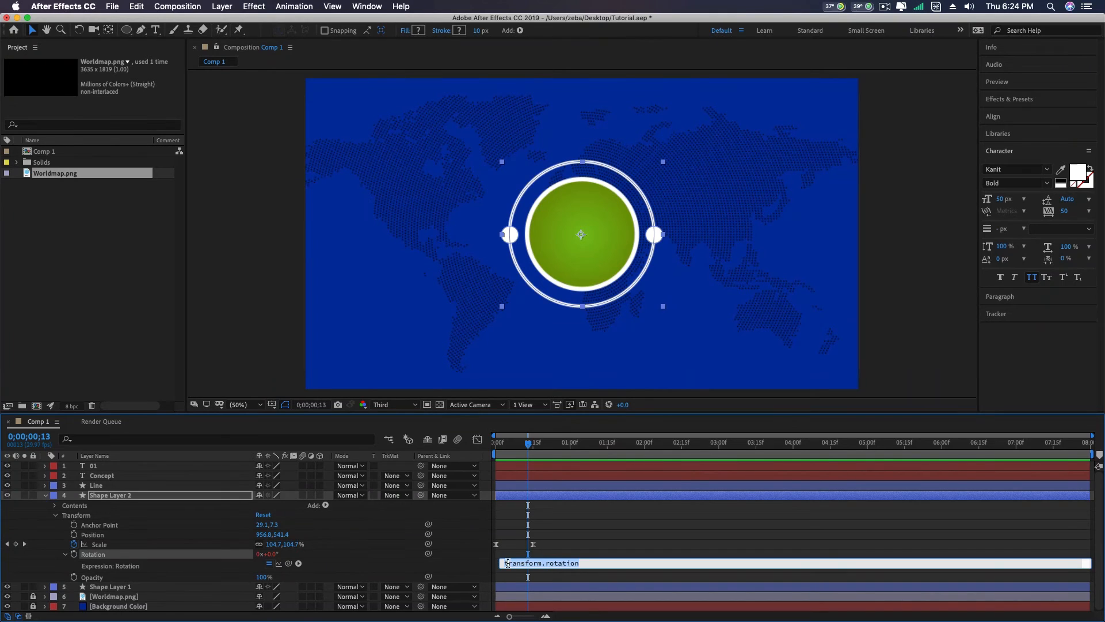
pyautogui.moveTo(598, 566); pyautogui.dragTo(476, 562)
pyautogui.press('BackSpace')
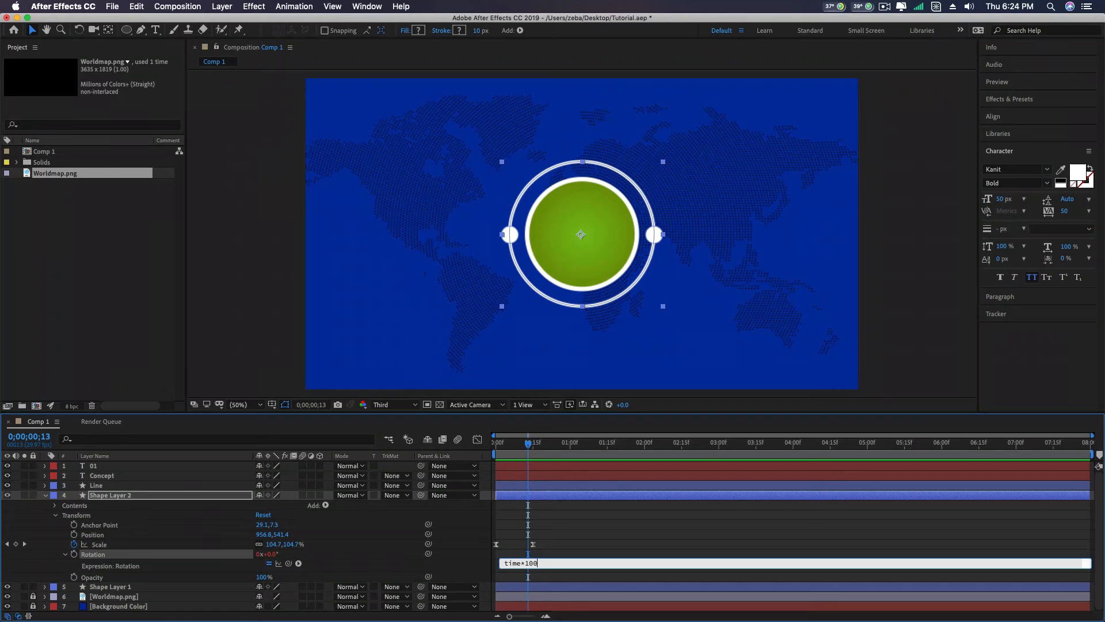
pyautogui.press('KP_Enter')
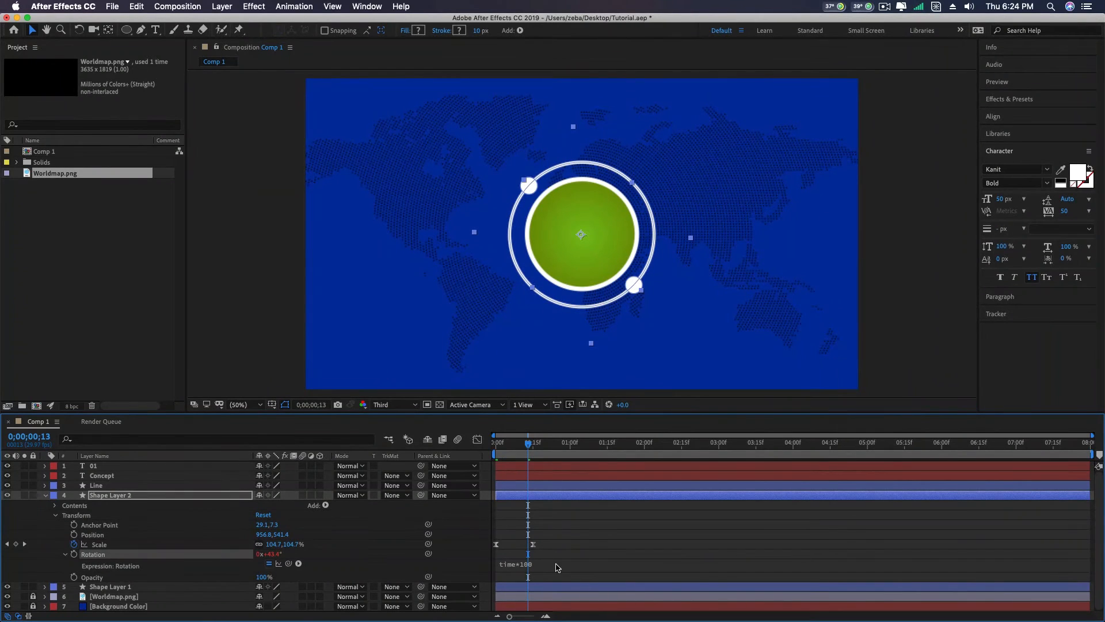
pyautogui.click(45, 496)
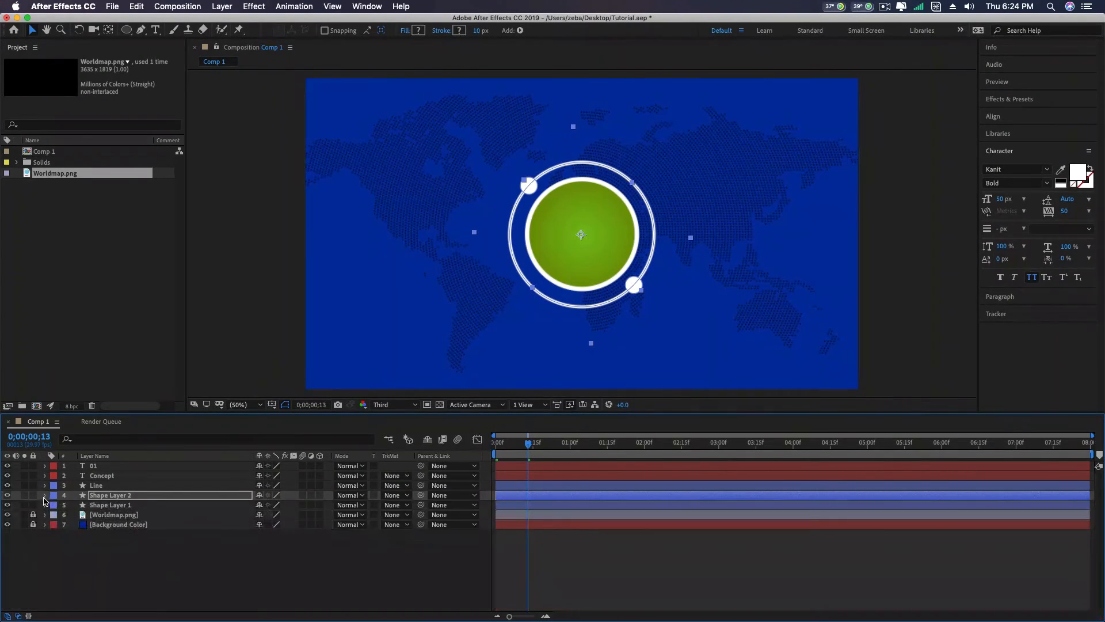
# - Preview the composition from the start to check the ring's rotation
pyautogui.press('Home')
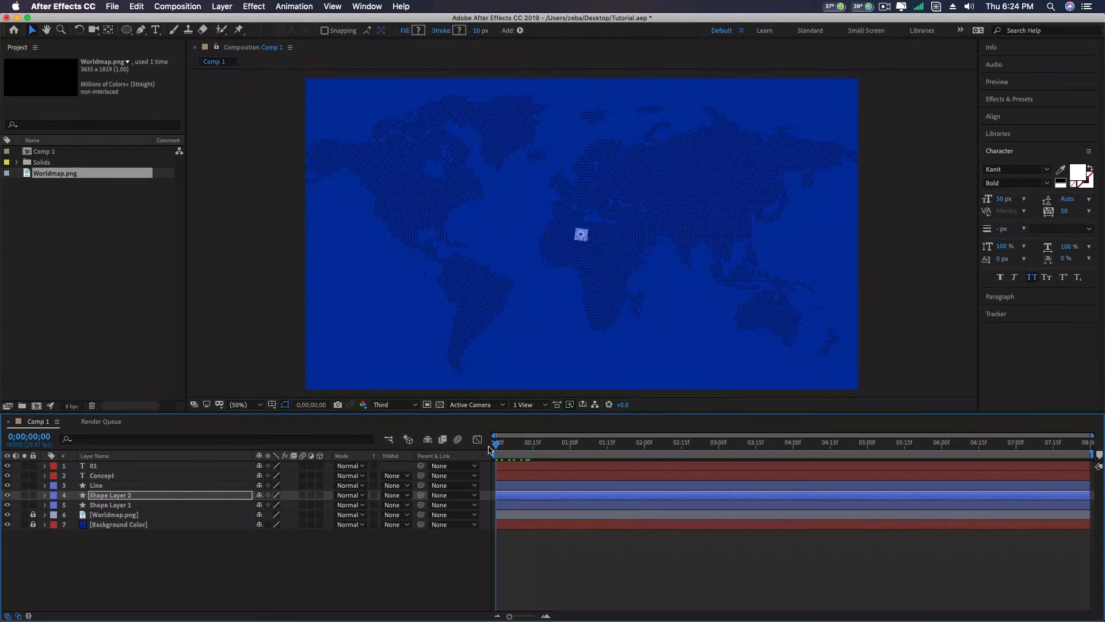
pyautogui.press('space')
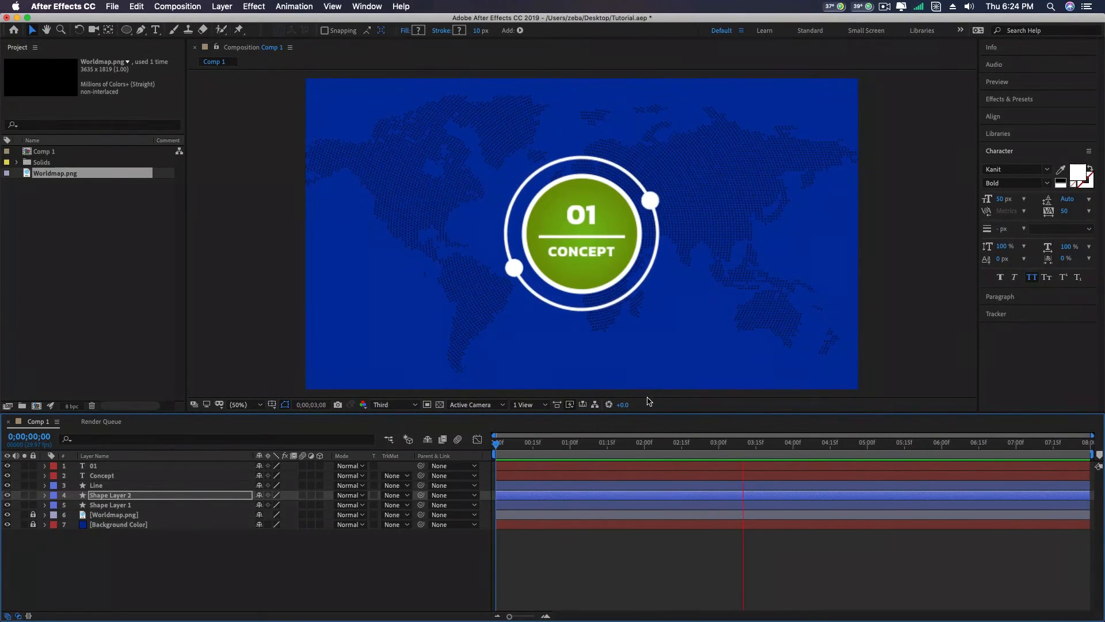
pyautogui.moveTo(831, 448); pyautogui.dragTo(602, 447)
pyautogui.press('Home')
pyautogui.press('space')
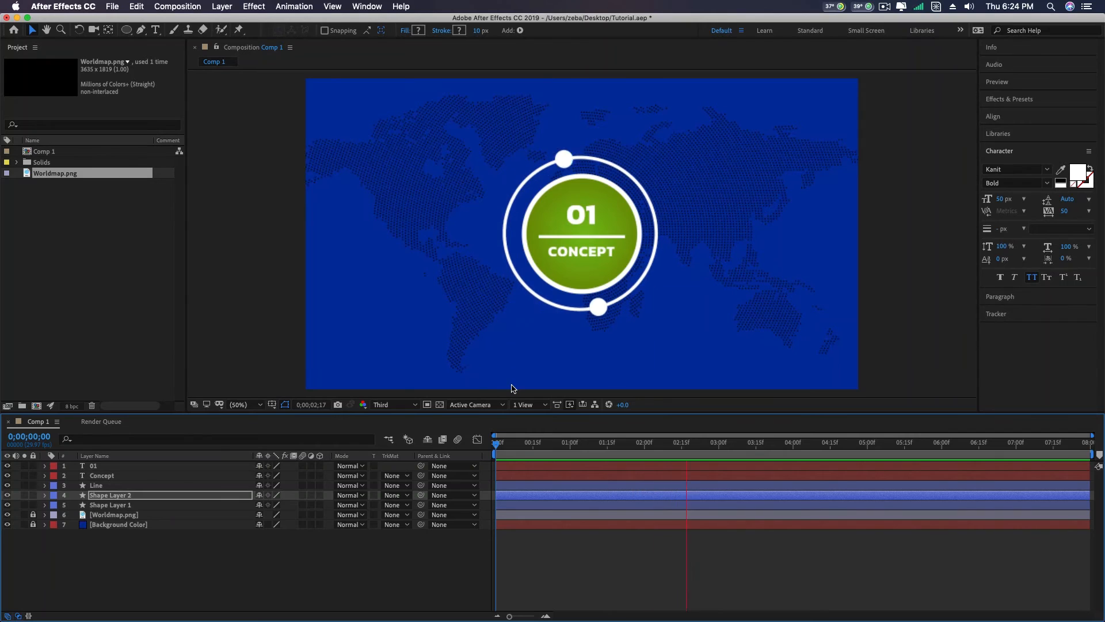
pyautogui.press('space')
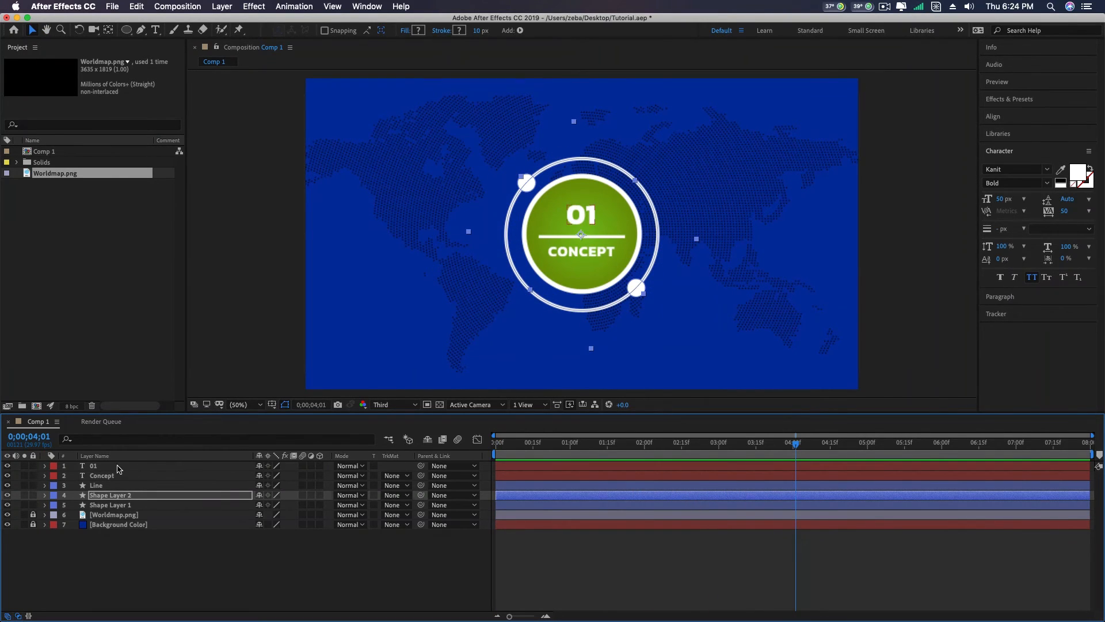
# - Pre-compose the 01, Concept, Line, Shape Layer 2 and Shape Layer 1 layers as Pre-comp 1, moving all attributes into the new composition
pyautogui.click(95, 466)
pyautogui.keyDown('shift'); pyautogui.click(104, 505); pyautogui.keyUp('shift')
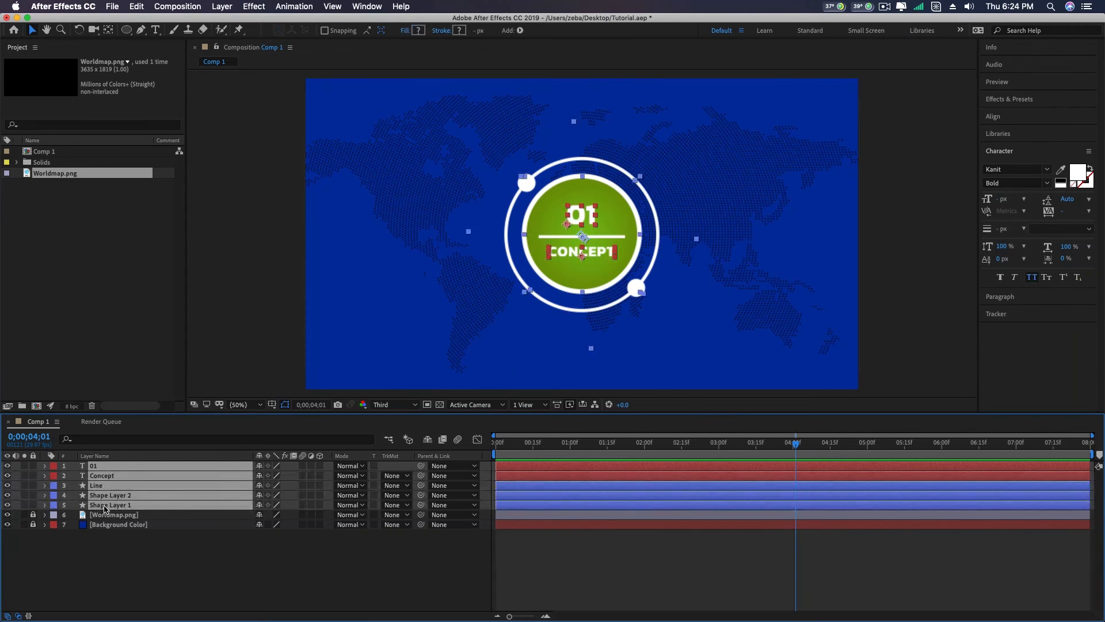
pyautogui.rightClick(104, 507)
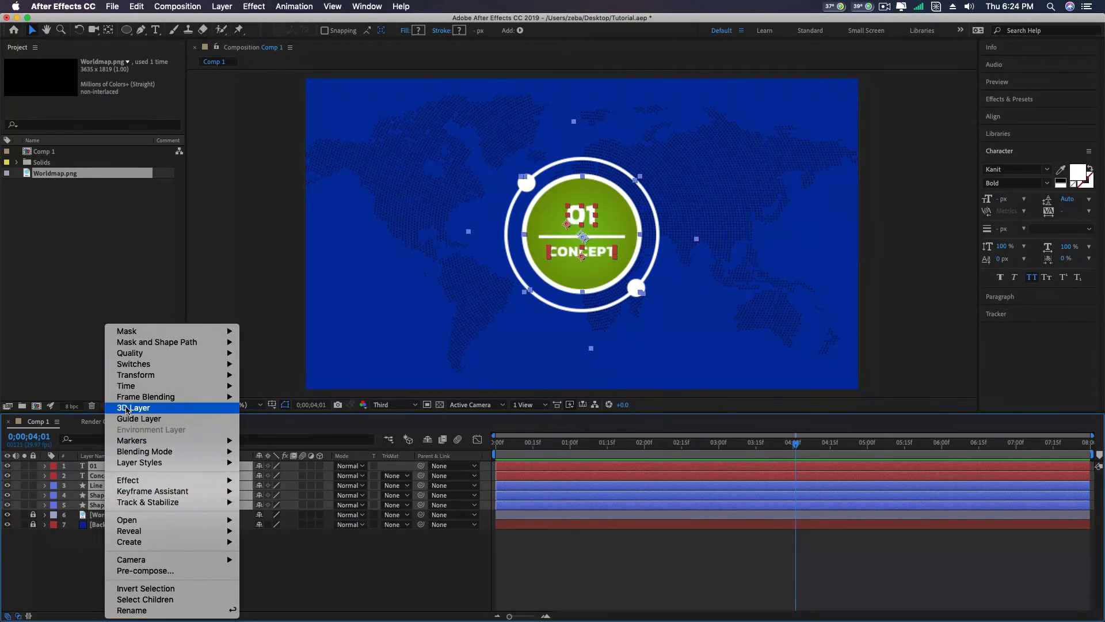
pyautogui.click(145, 570)
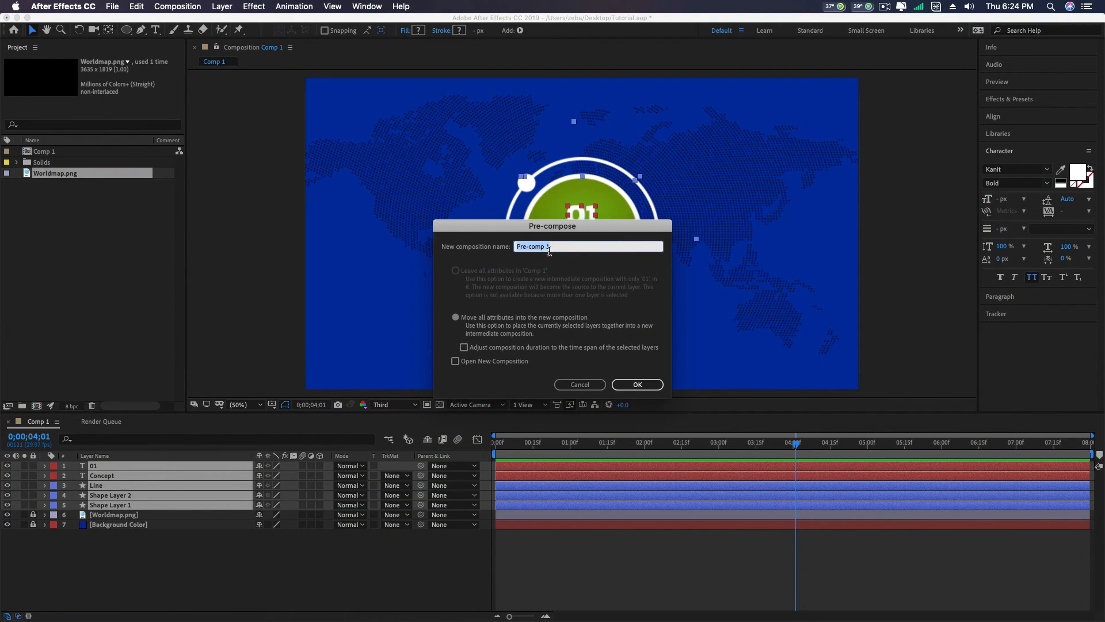
pyautogui.click(638, 385)
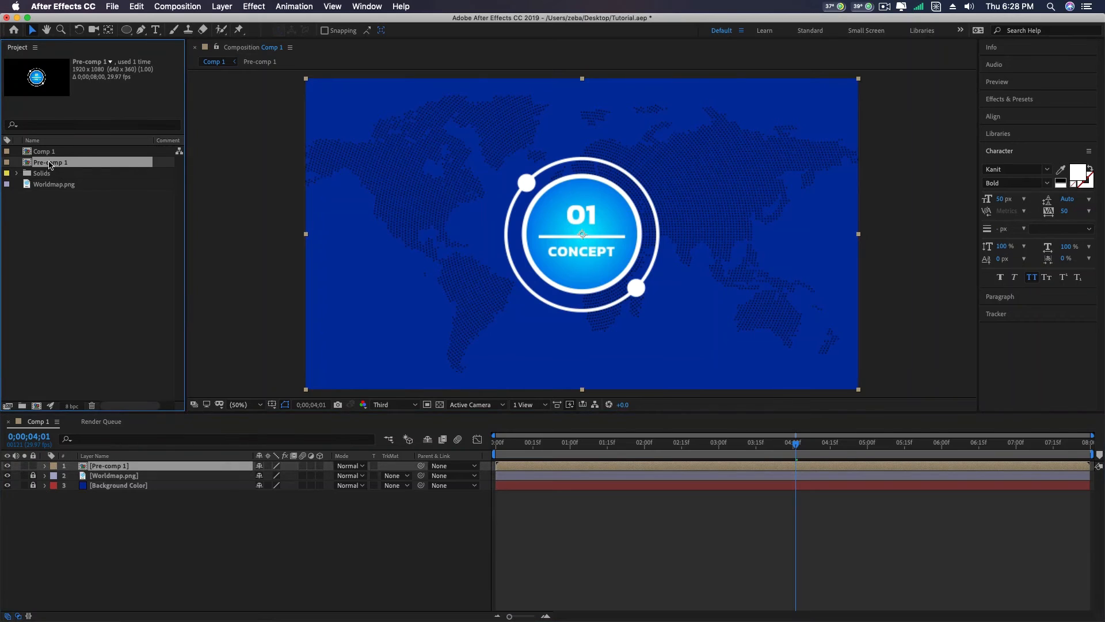
# - Duplicate Pre-comp 1 in the project and add the copy as Comp 1's top layer, positioned at 1547, 540
pyautogui.click(141, 6)
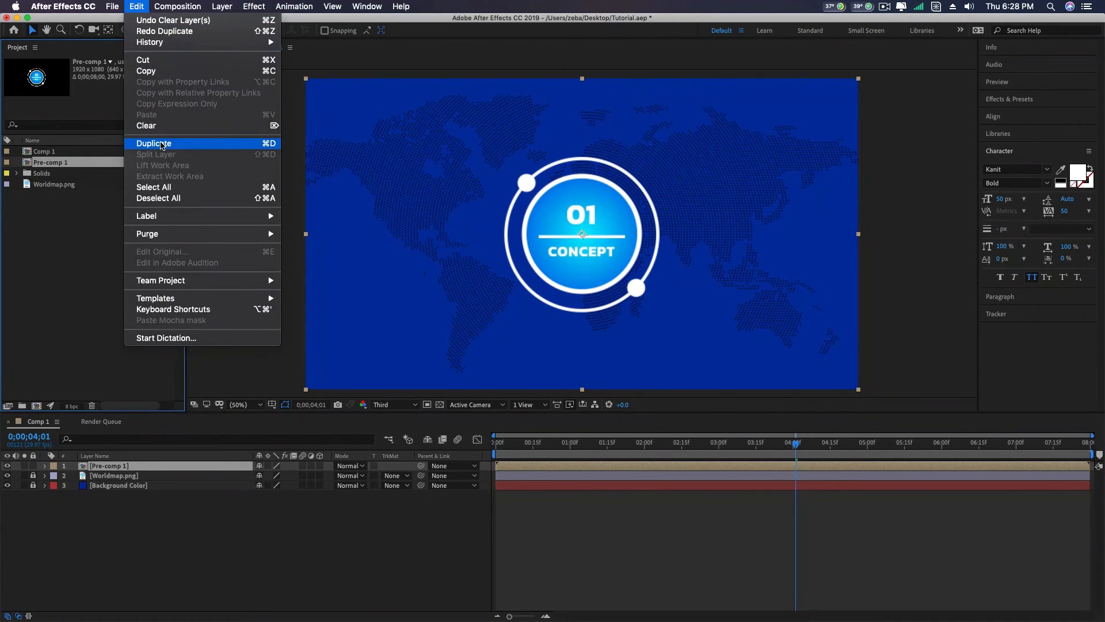
pyautogui.click(162, 147)
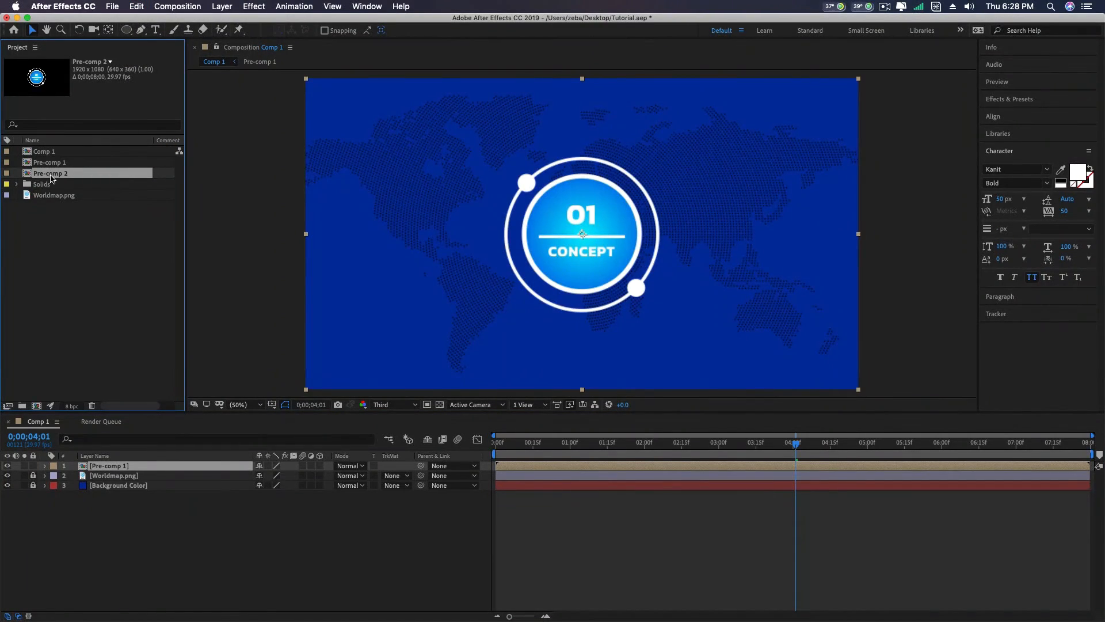
pyautogui.moveTo(50, 178); pyautogui.dragTo(86, 462)
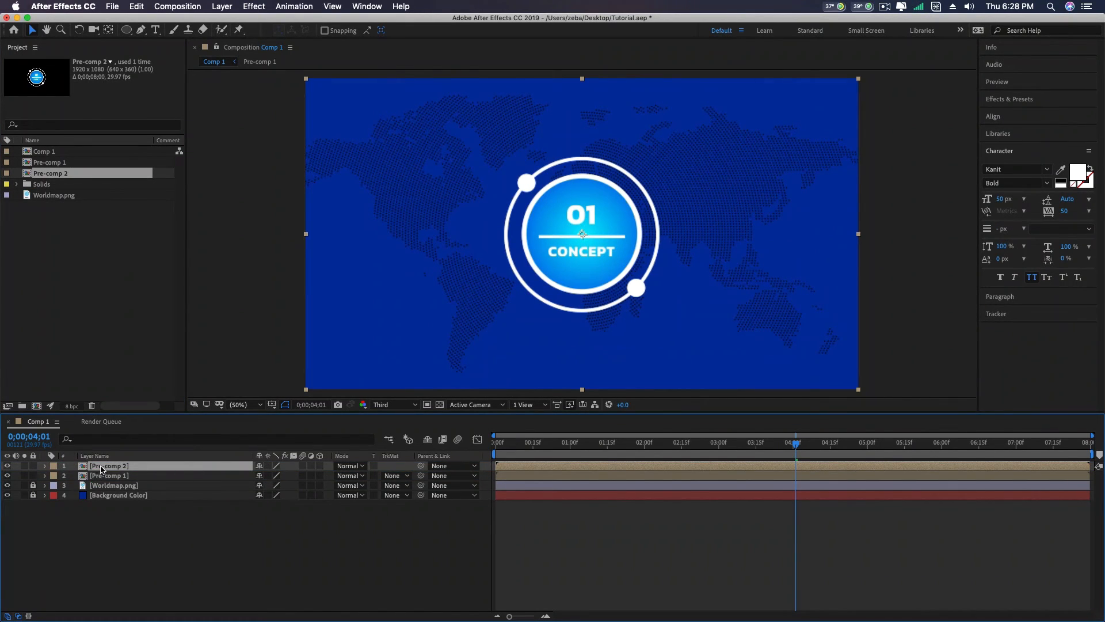
pyautogui.press('p')
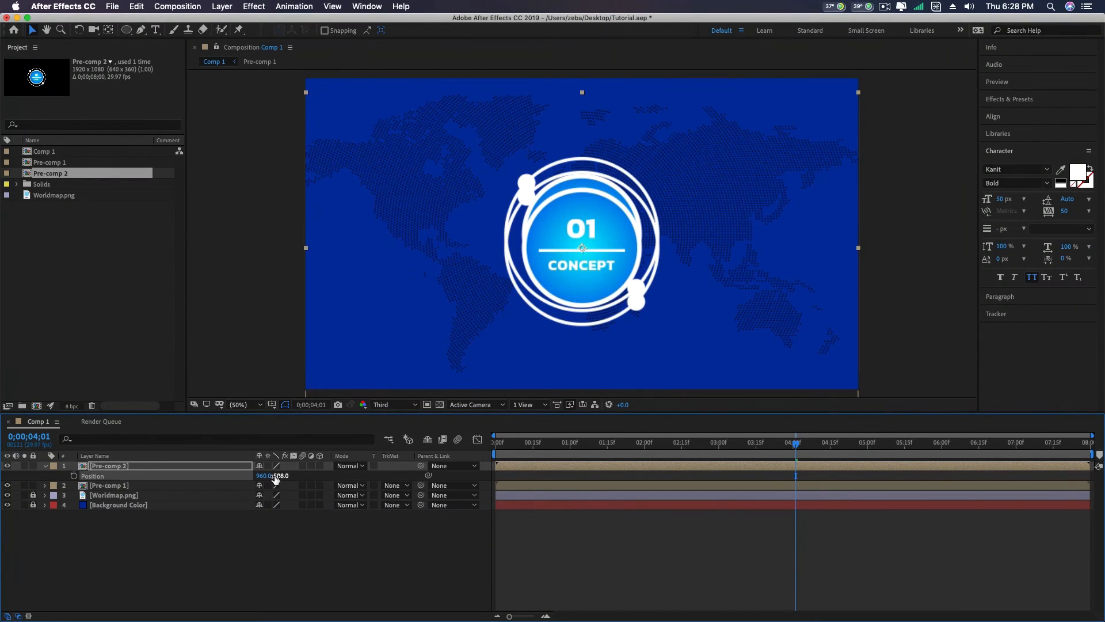
pyautogui.moveTo(264, 477); pyautogui.dragTo(590, 466)
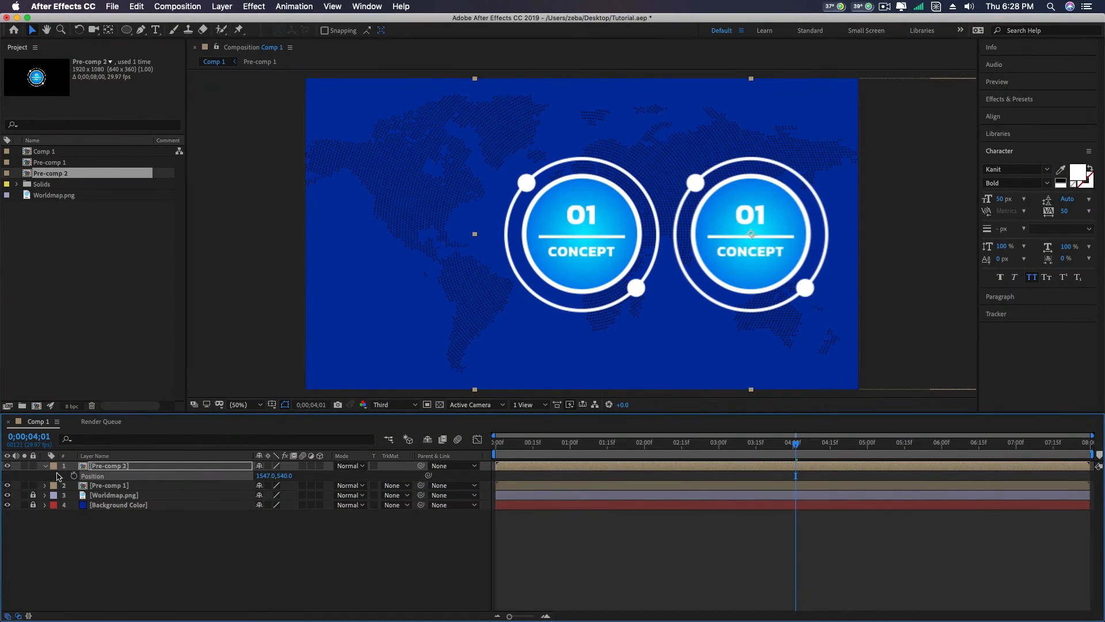
# - Change the 01 text inside Pre-comp 2 to 03 and widen its mask to reveal the whole number
pyautogui.doubleClick(99, 467)
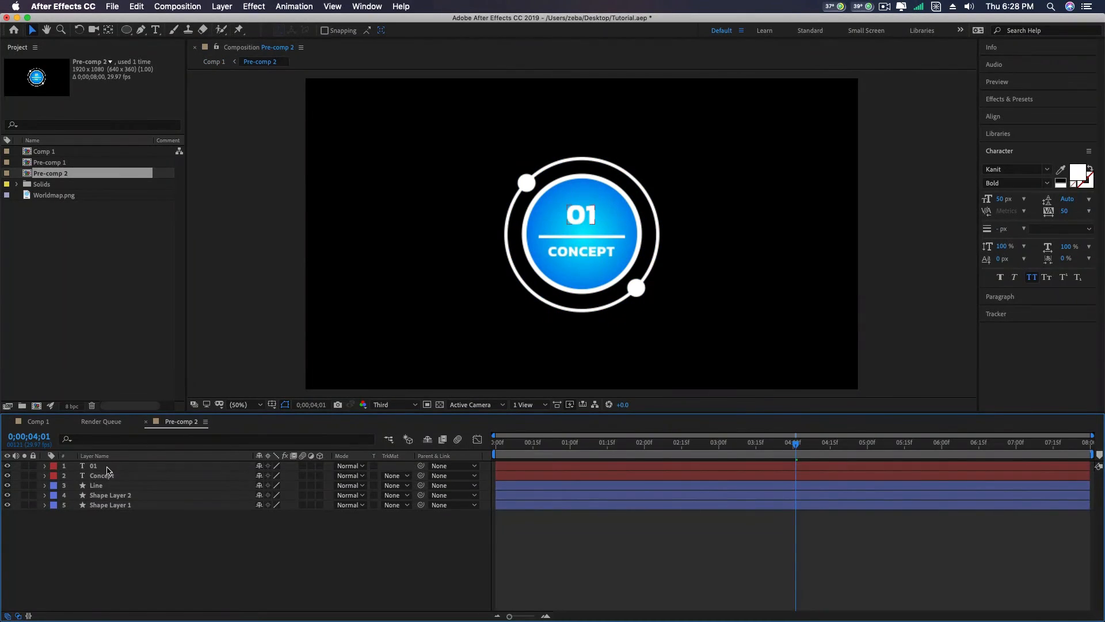
pyautogui.doubleClick(593, 208)
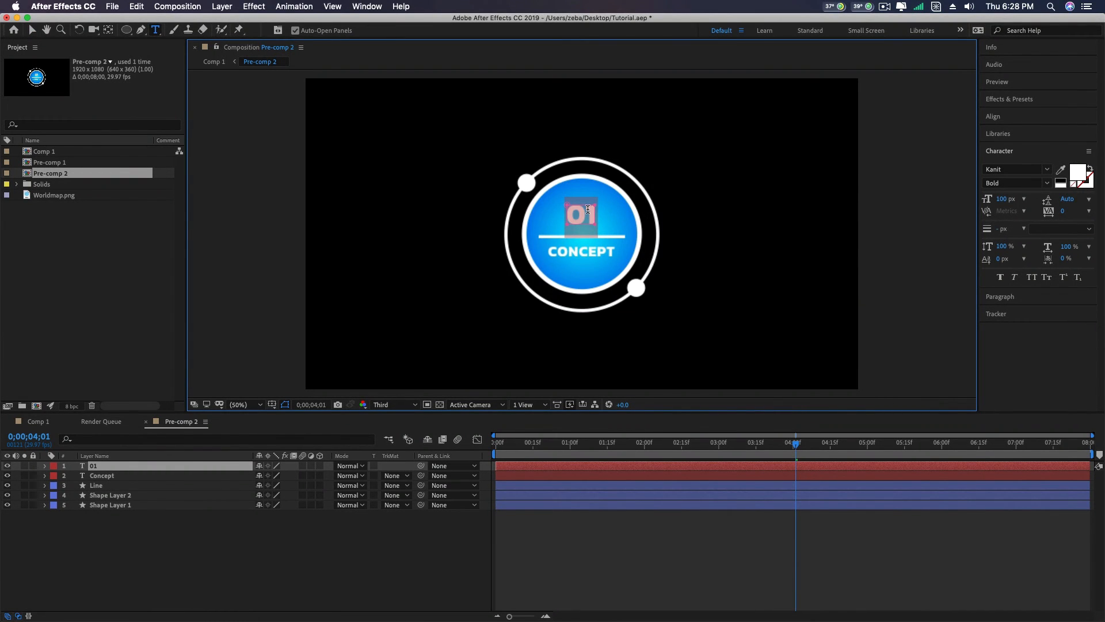
pyautogui.write('03')
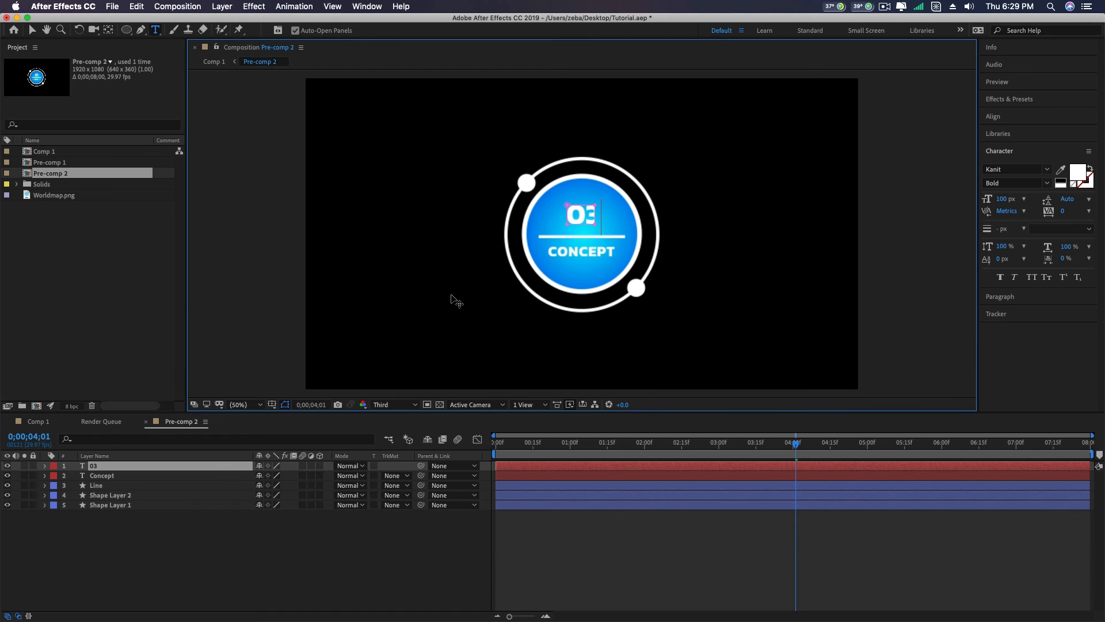
pyautogui.click(34, 31)
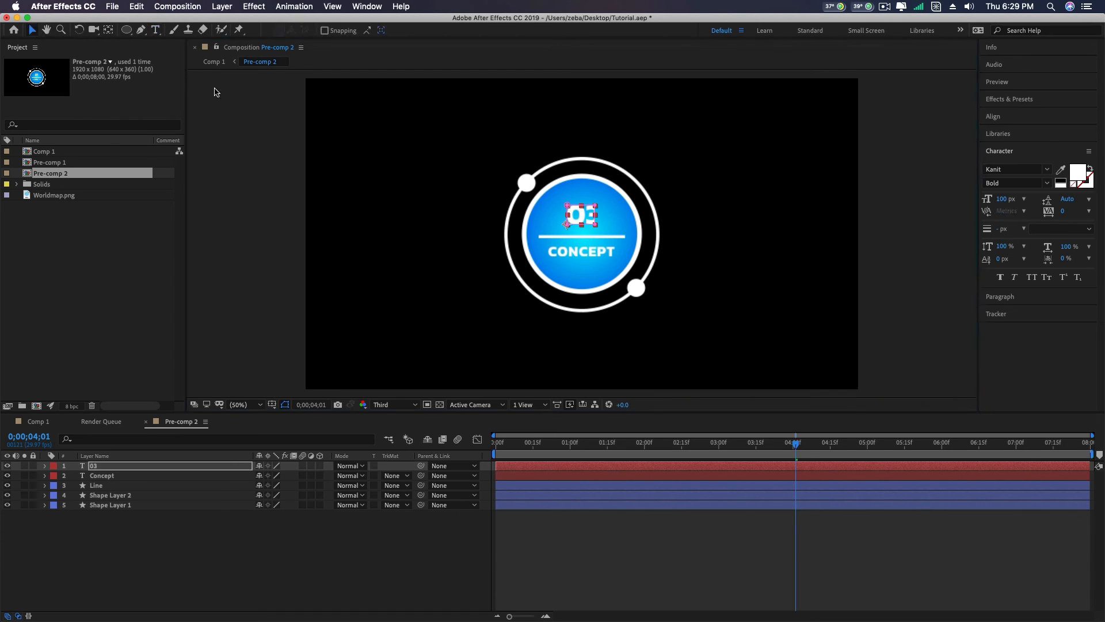
pyautogui.moveTo(596, 215); pyautogui.dragTo(600, 215)
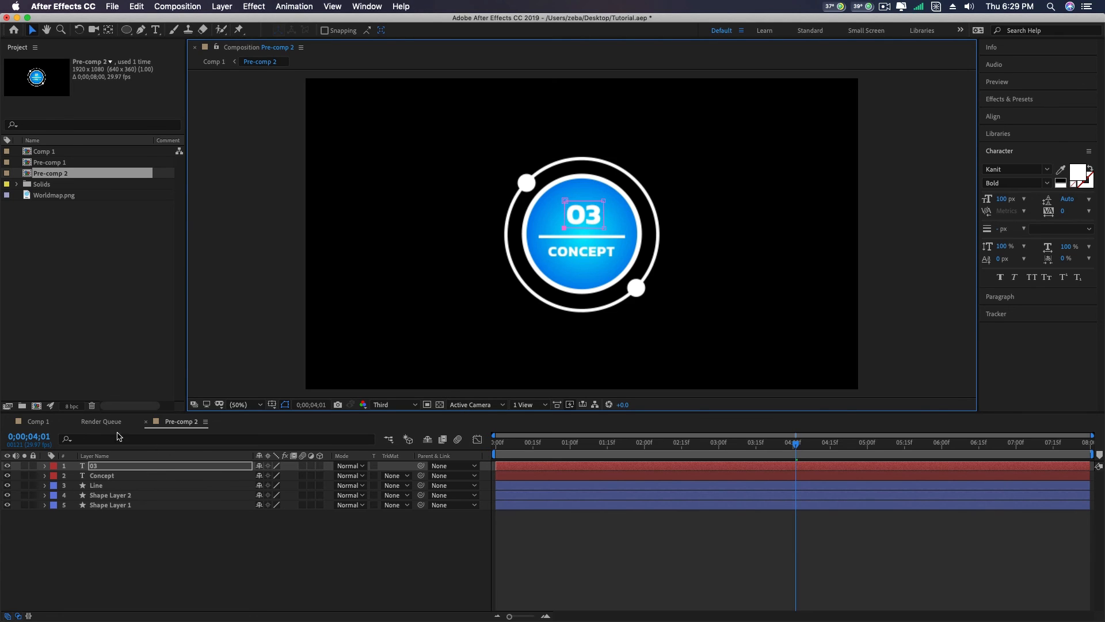
# - Recolour Shape Layer 1's radial gradient fill in Pre-comp 2 with orange D85C0B at the centre and dark orange A95002 at the outer edge
pyautogui.click(121, 497)
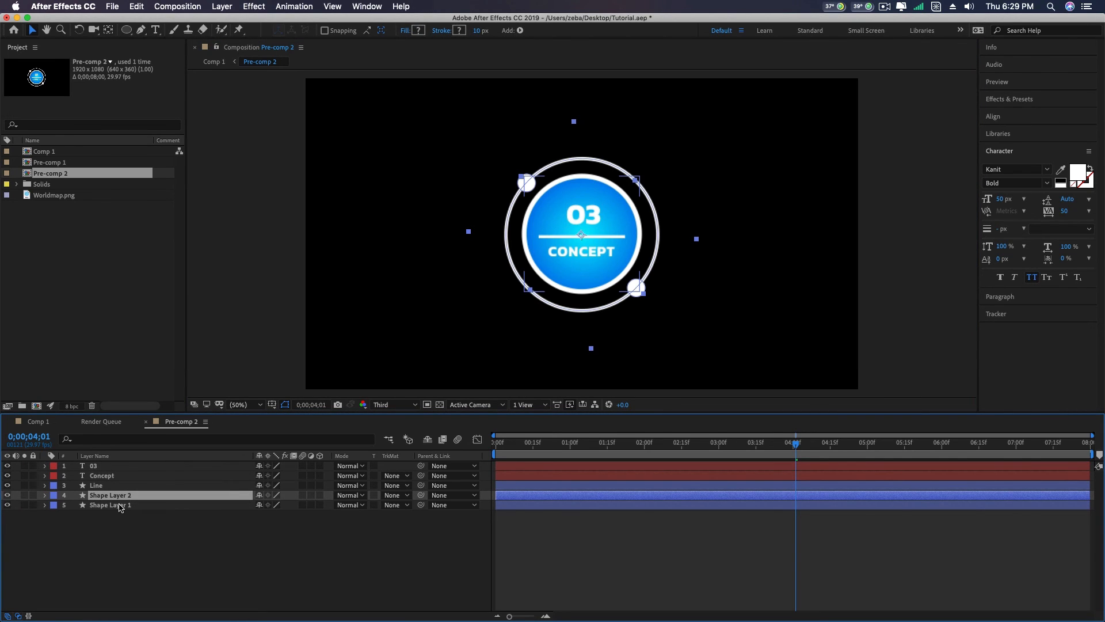
pyautogui.click(121, 506)
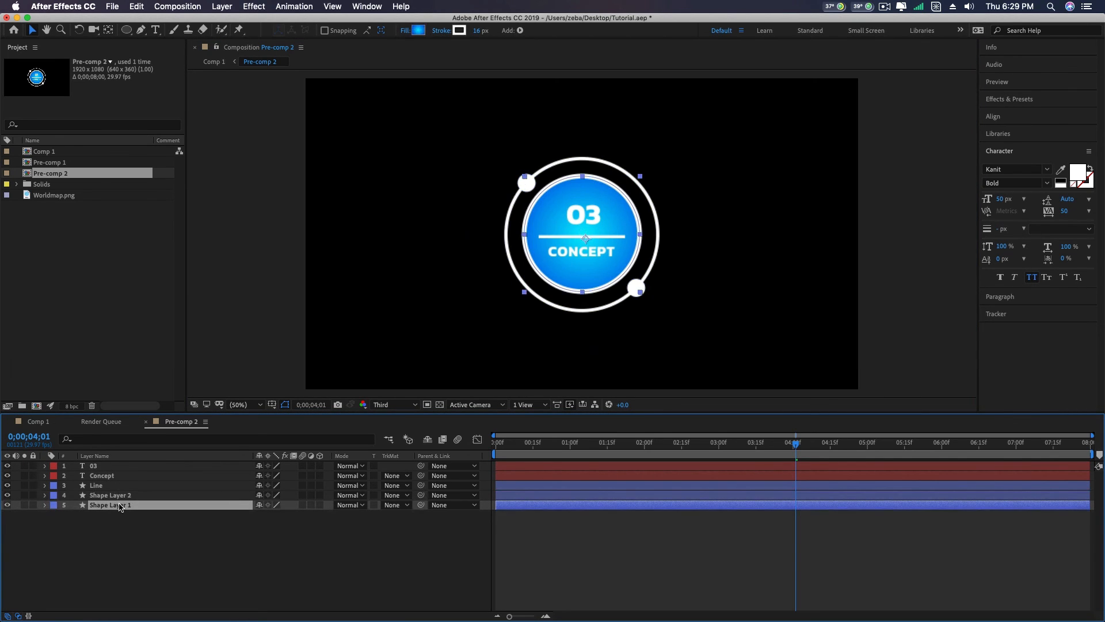
pyautogui.click(418, 31)
pyautogui.click(350, 374)
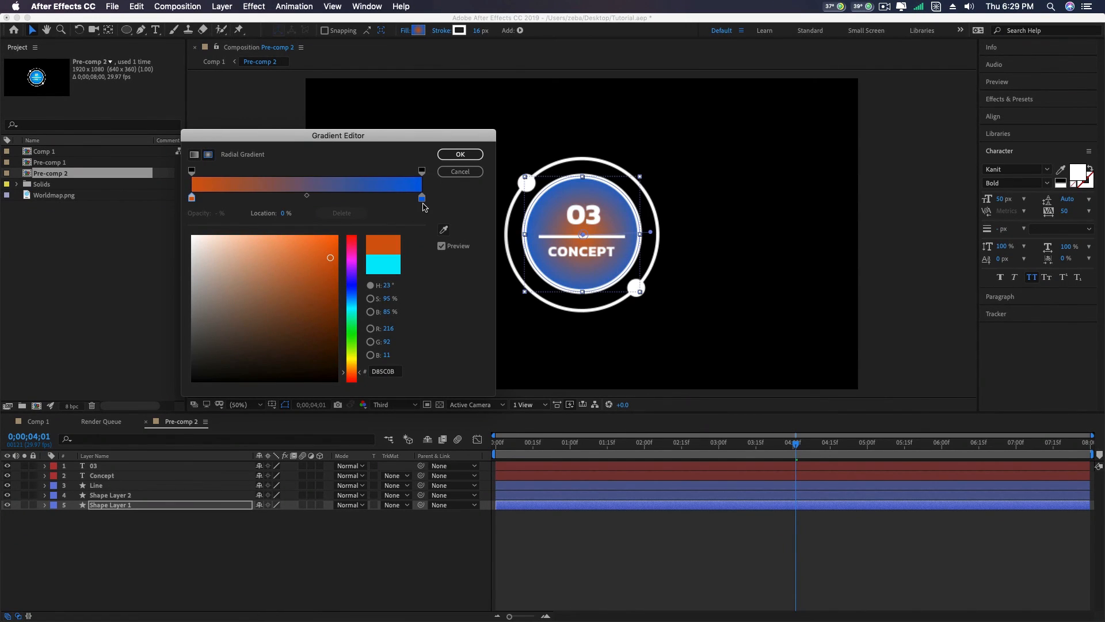
pyautogui.click(460, 154)
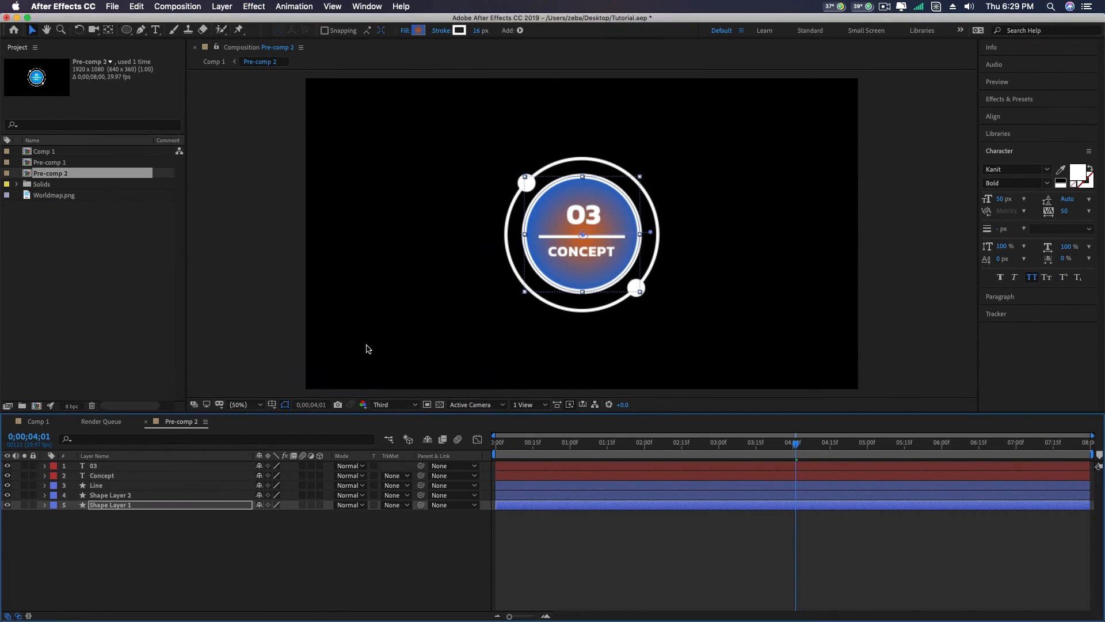
pyautogui.click(418, 32)
pyautogui.click(422, 199)
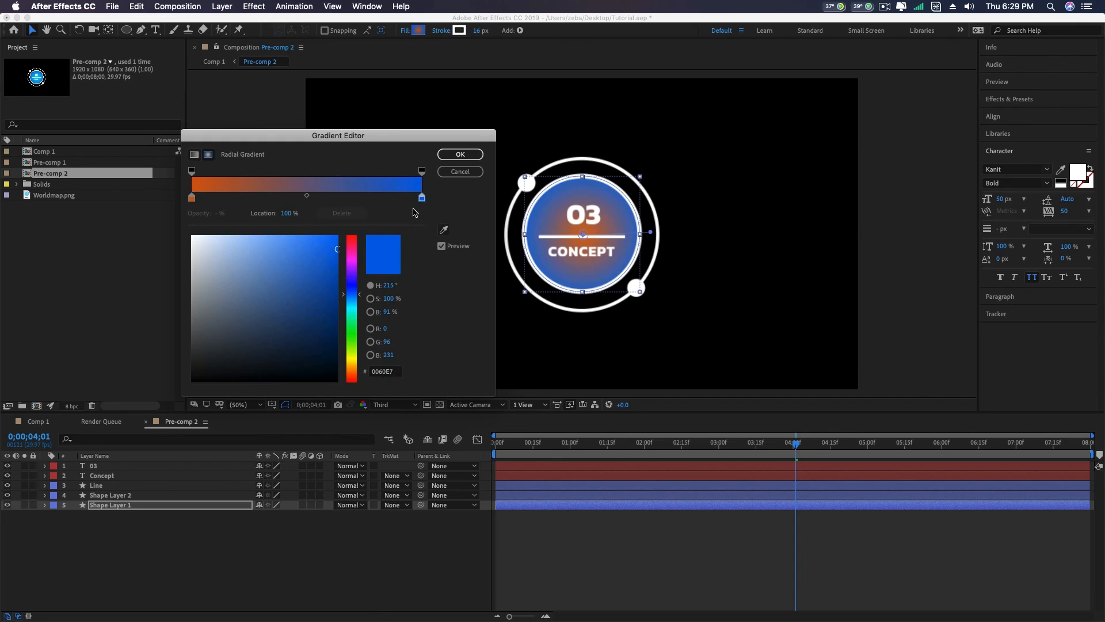
pyautogui.click(353, 374)
pyautogui.moveTo(332, 299)
pyautogui.mouseDown()
pyautogui.moveTo(329, 313)
pyautogui.moveTo(337, 284)
pyautogui.mouseUp()
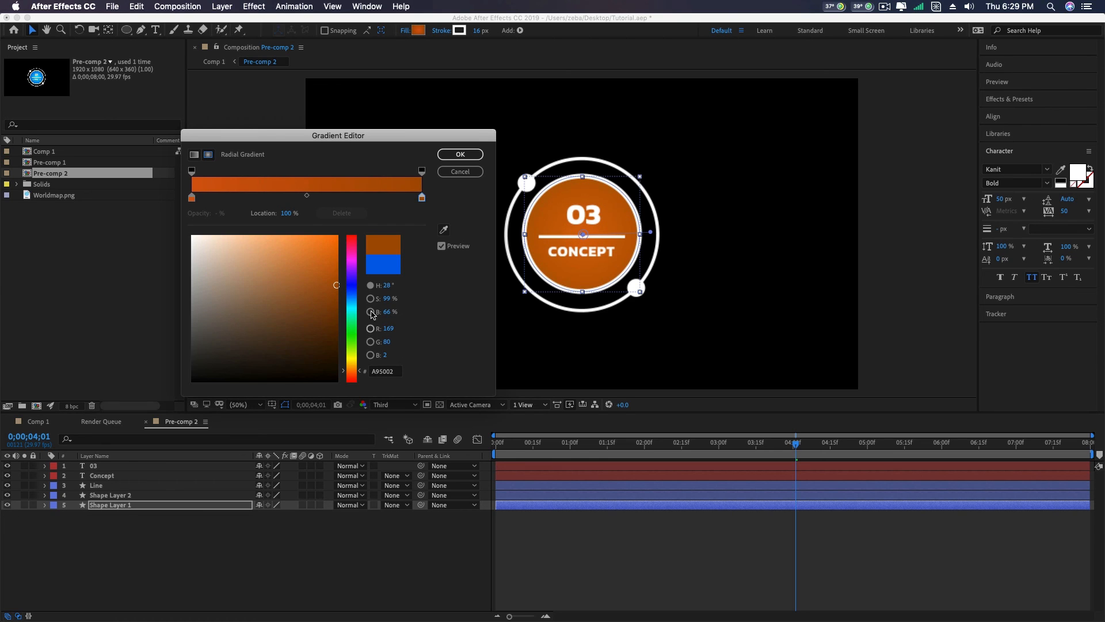
# - Lighten the gradient's centre stop to pale orange EC9156 and apply the fill
pyautogui.click(192, 197)
pyautogui.moveTo(269, 249); pyautogui.dragTo(275, 249)
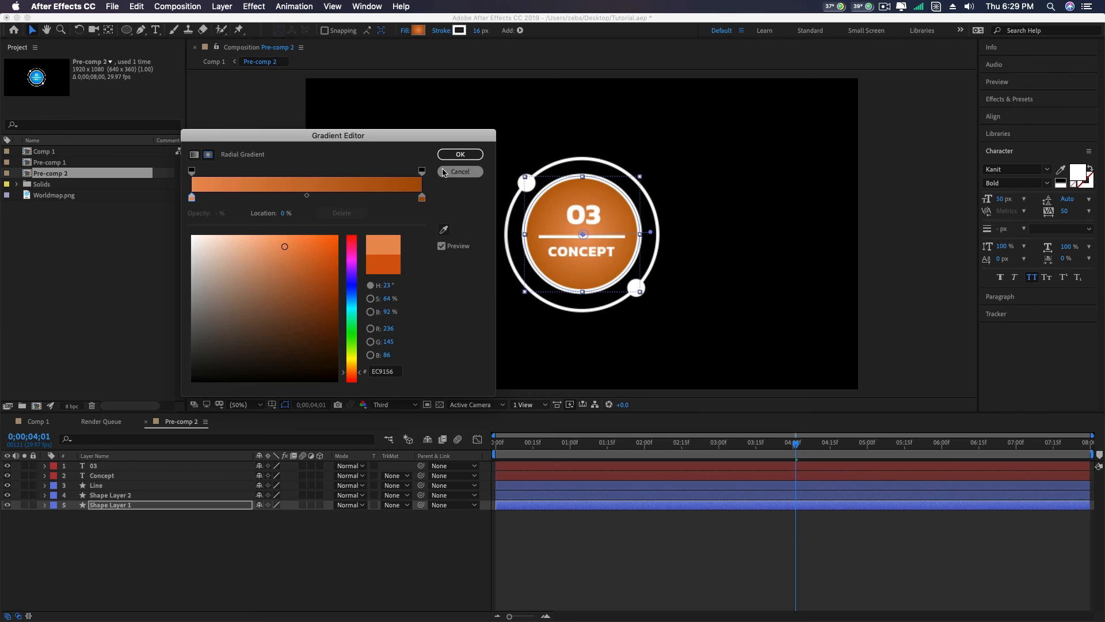
pyautogui.click(455, 155)
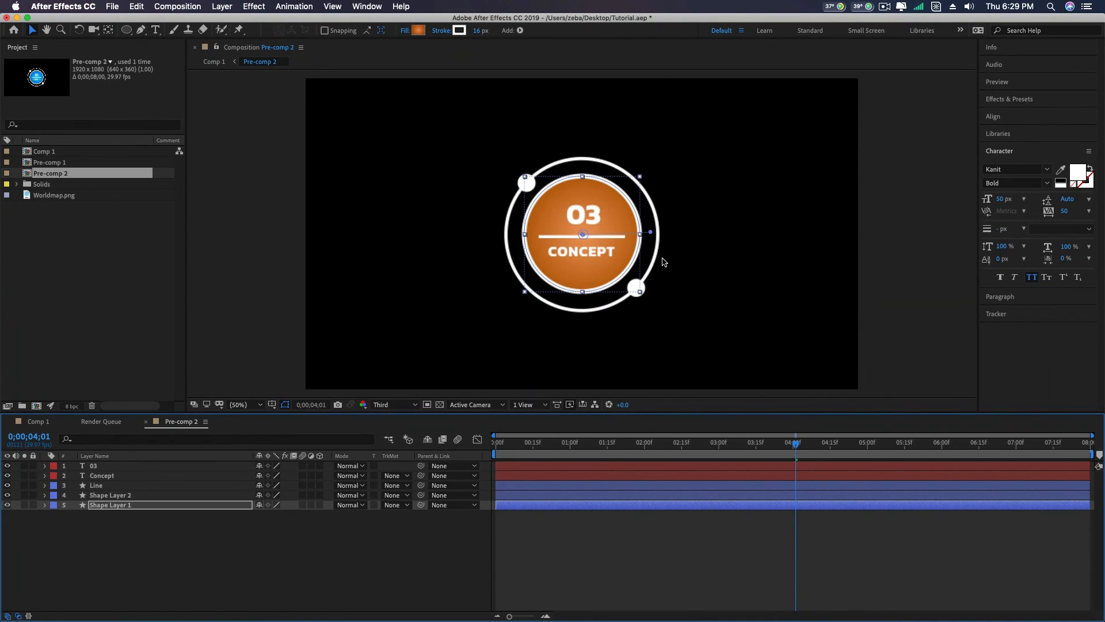
# - Close the Pre-comp 2 timeline, return to Comp 1 and collapse the Pre-comp 2 layer's position property
pyautogui.click(147, 422)
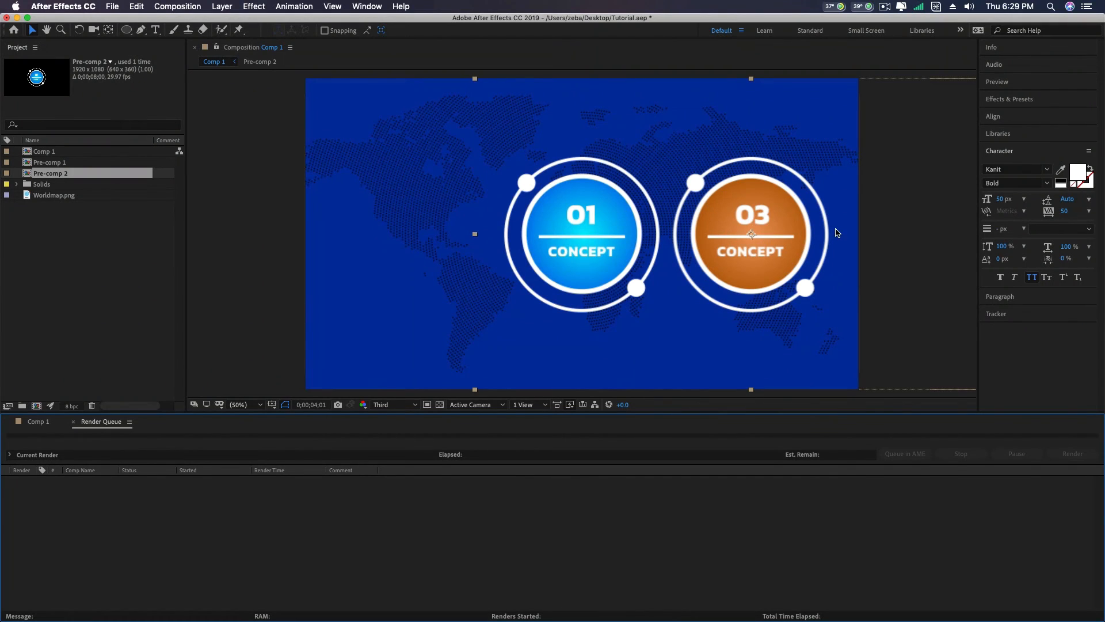
pyautogui.click(38, 424)
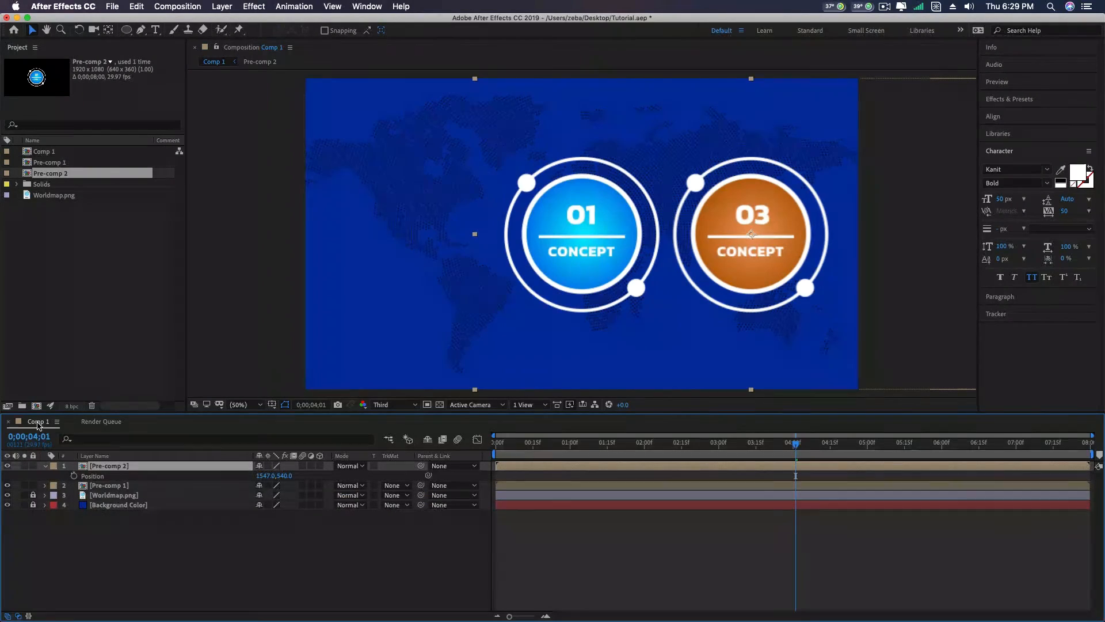
pyautogui.click(49, 469)
pyautogui.click(45, 466)
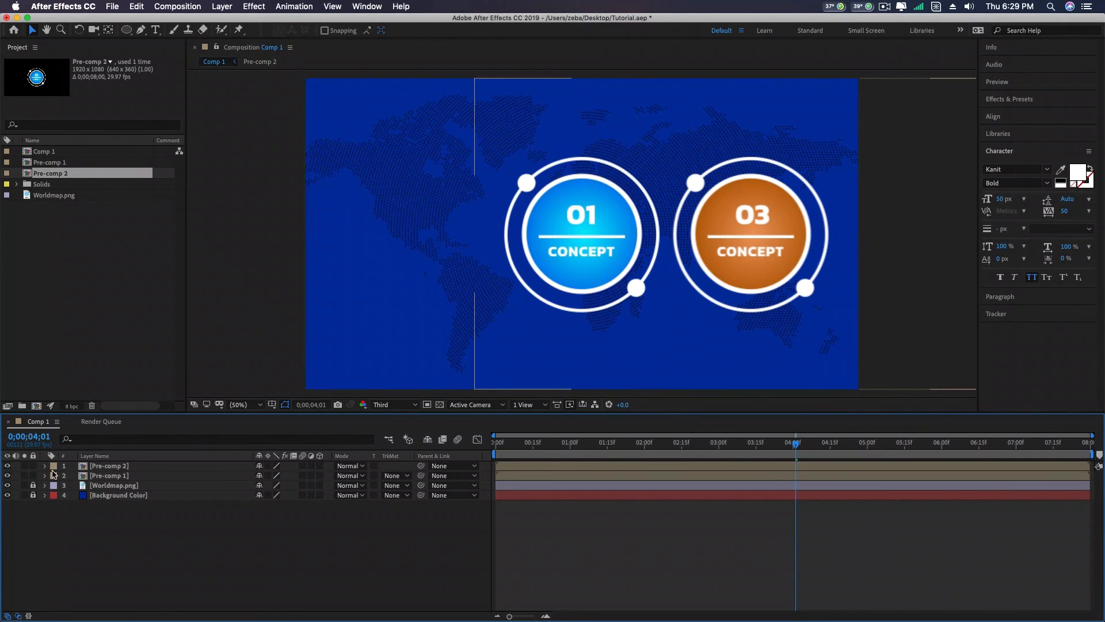
pyautogui.click(99, 467)
pyautogui.click(107, 477)
pyautogui.rightClick(107, 482)
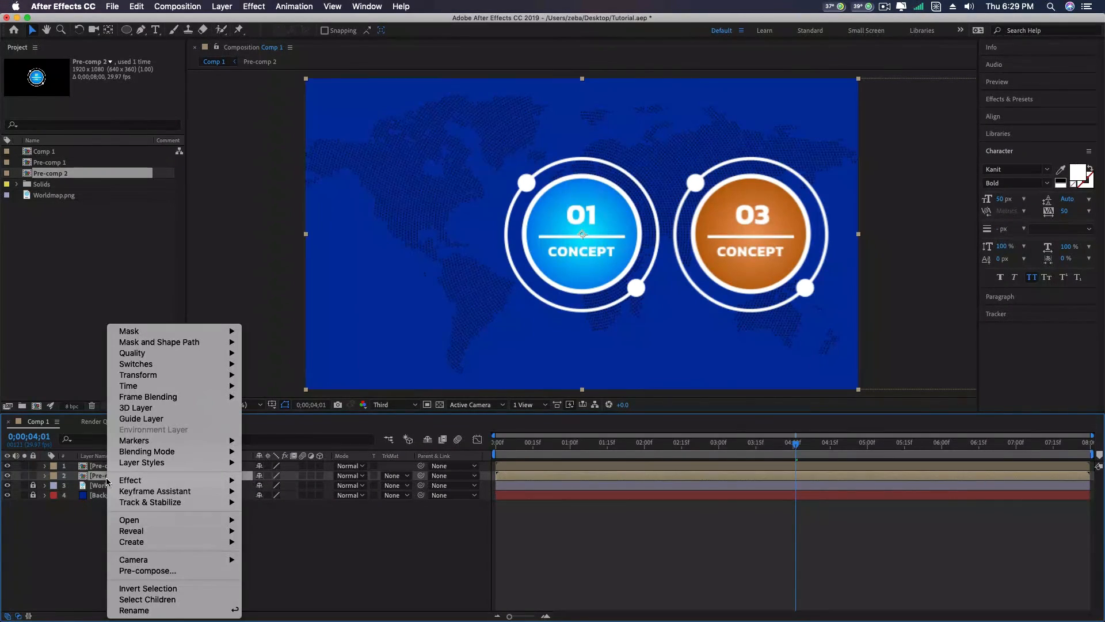
pyautogui.click(94, 479)
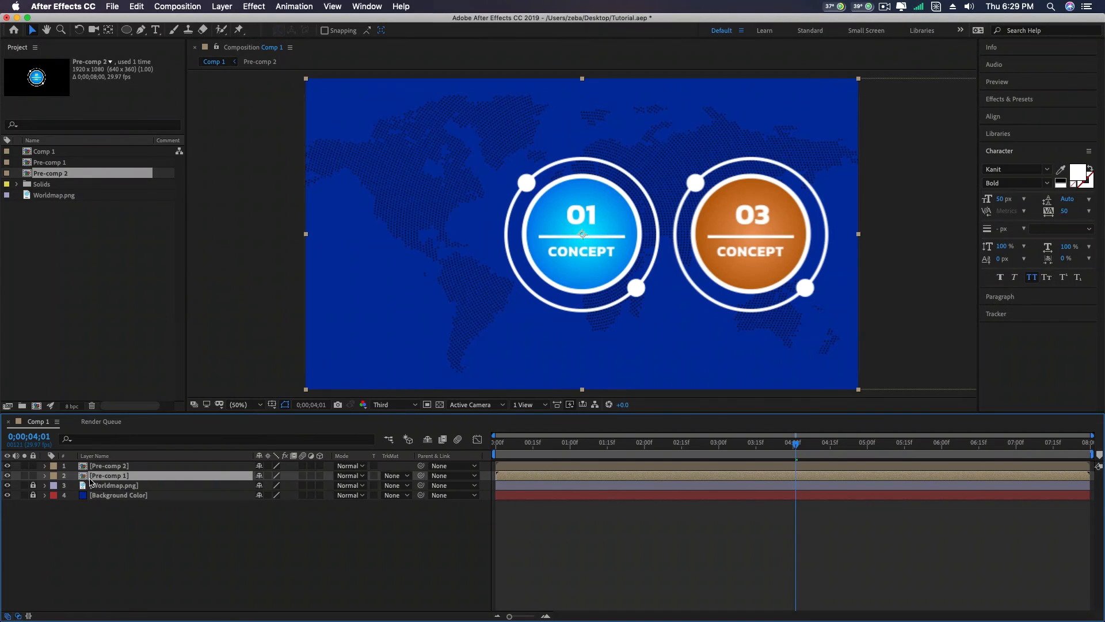
# - Duplicate Pre-comp 1 in the project and add the copy to Comp 1 as the top layer
pyautogui.click(53, 164)
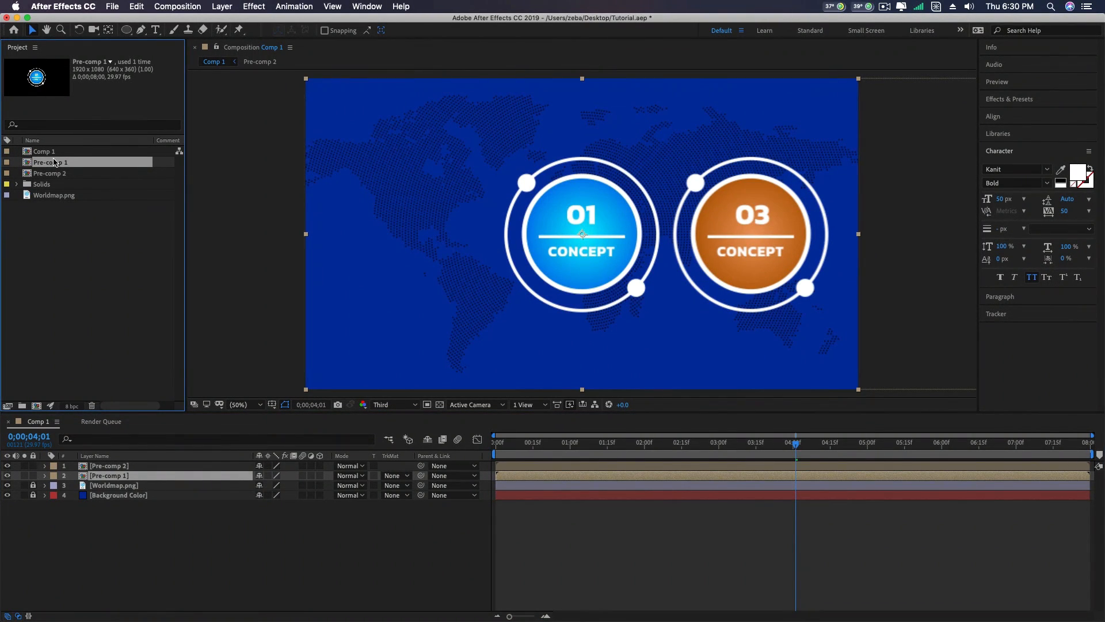
pyautogui.click(137, 7)
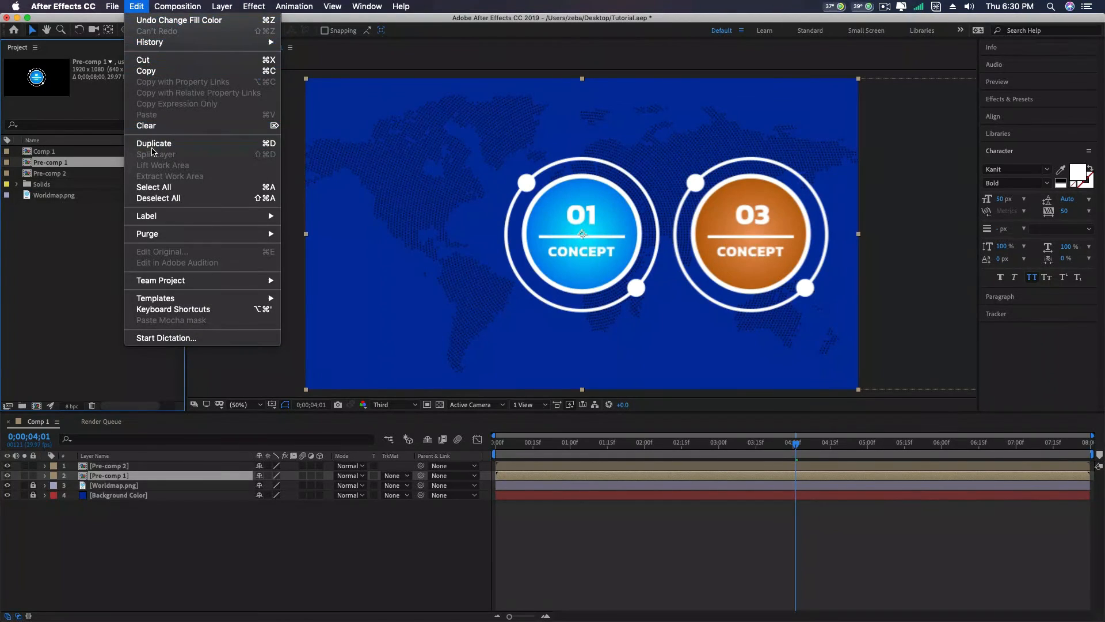
pyautogui.click(153, 144)
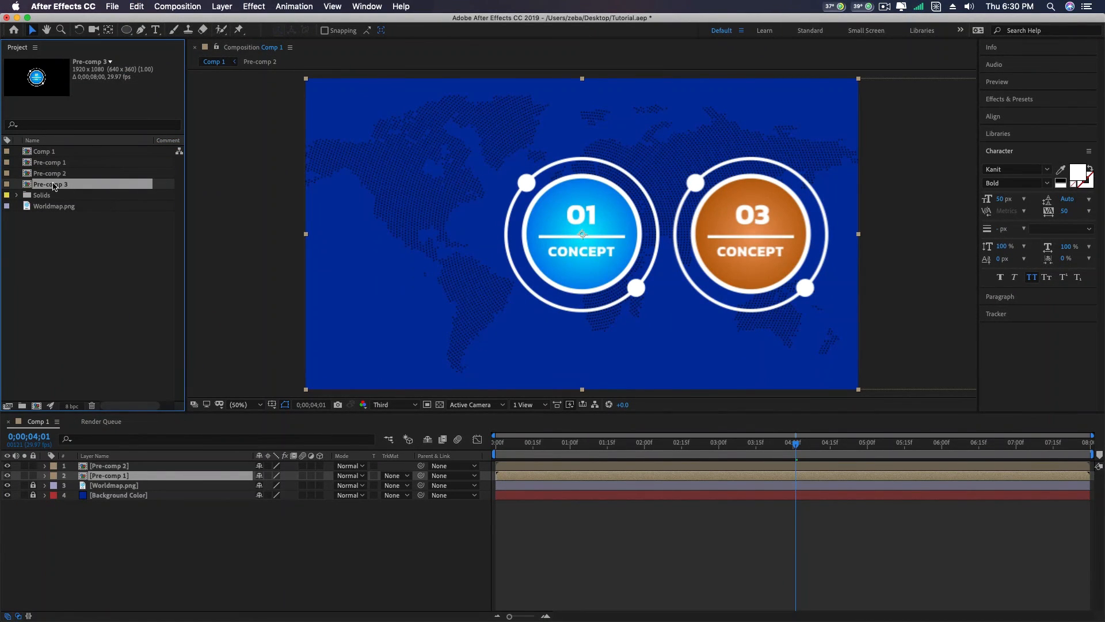
pyautogui.moveTo(55, 187); pyautogui.dragTo(84, 462)
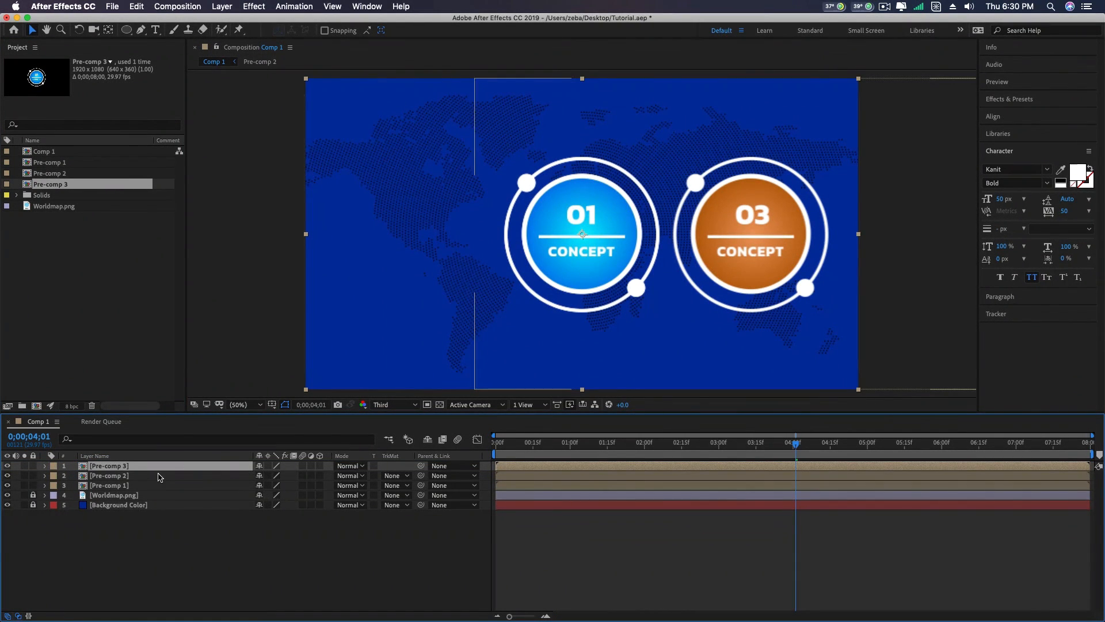
# - Move the Pre-comp 3 layer in Comp 1 to position 380, 540
pyautogui.press('p')
pyautogui.moveTo(262, 476); pyautogui.dragTo(1, 474)
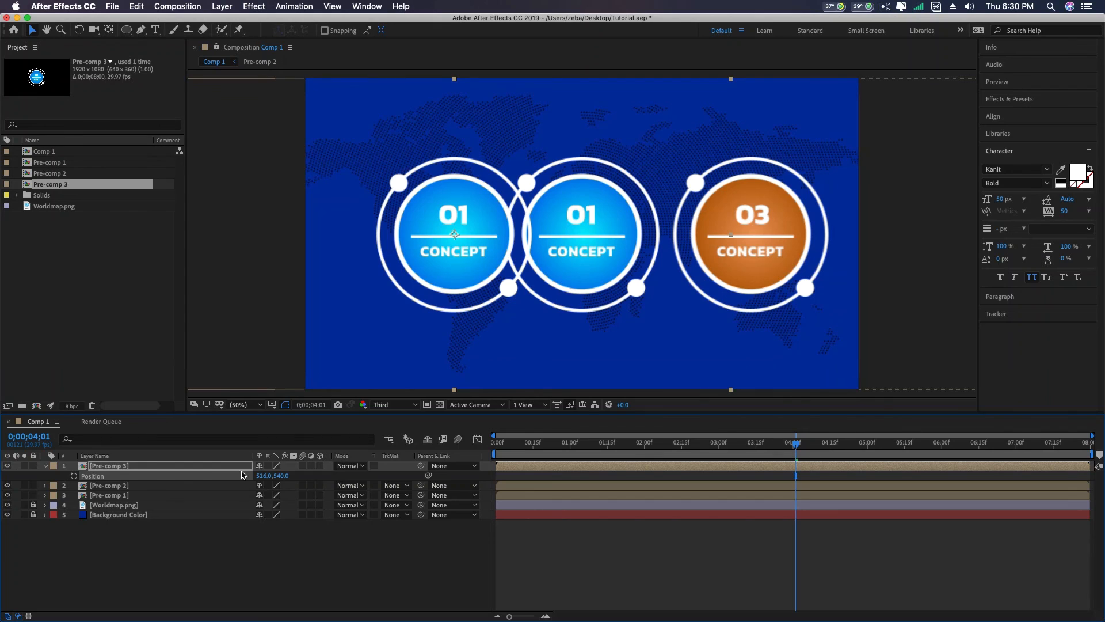
pyautogui.moveTo(263, 476); pyautogui.dragTo(183, 478)
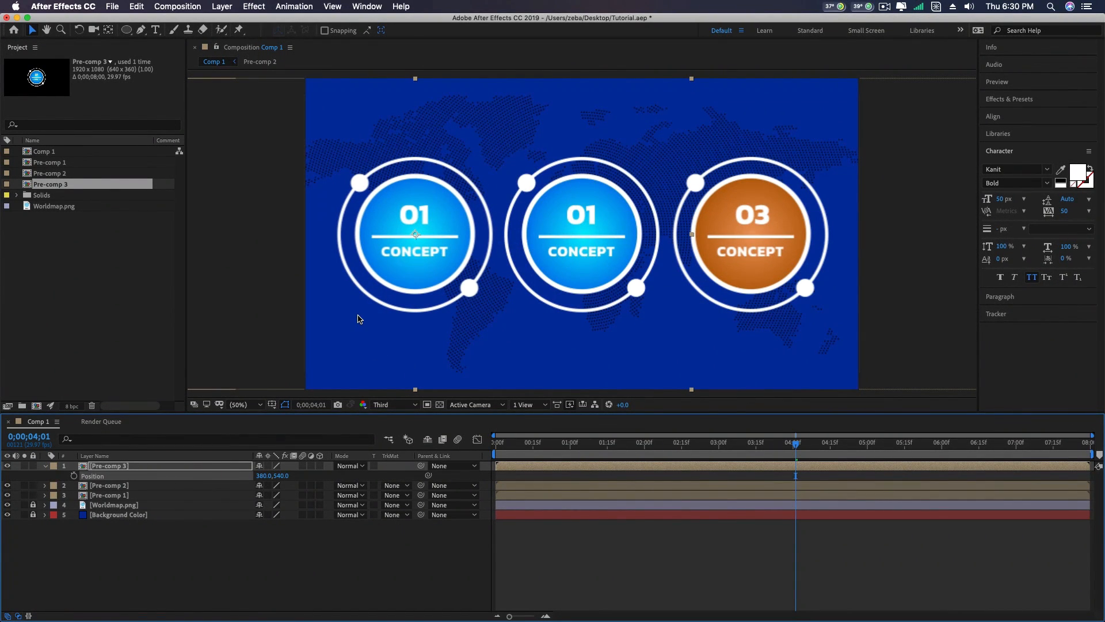
# - In Pre-comp 3, recolour Shape Layer 1's radial gradient fill with magenta EC53F6 at the centre and dark purple at the outer edge
pyautogui.doubleClick(103, 467)
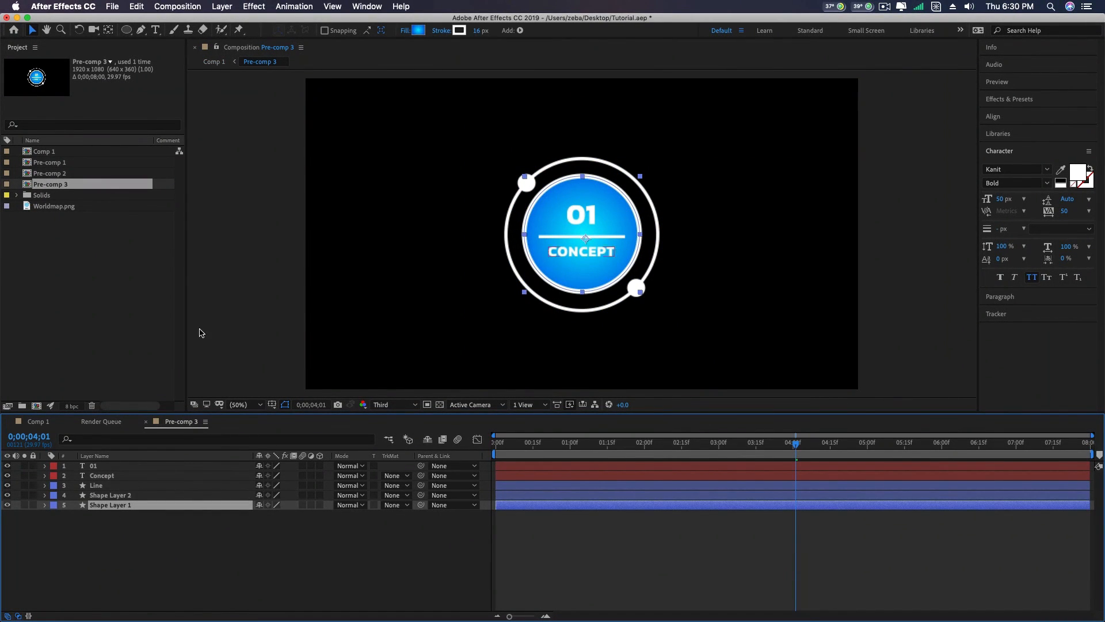
pyautogui.click(418, 30)
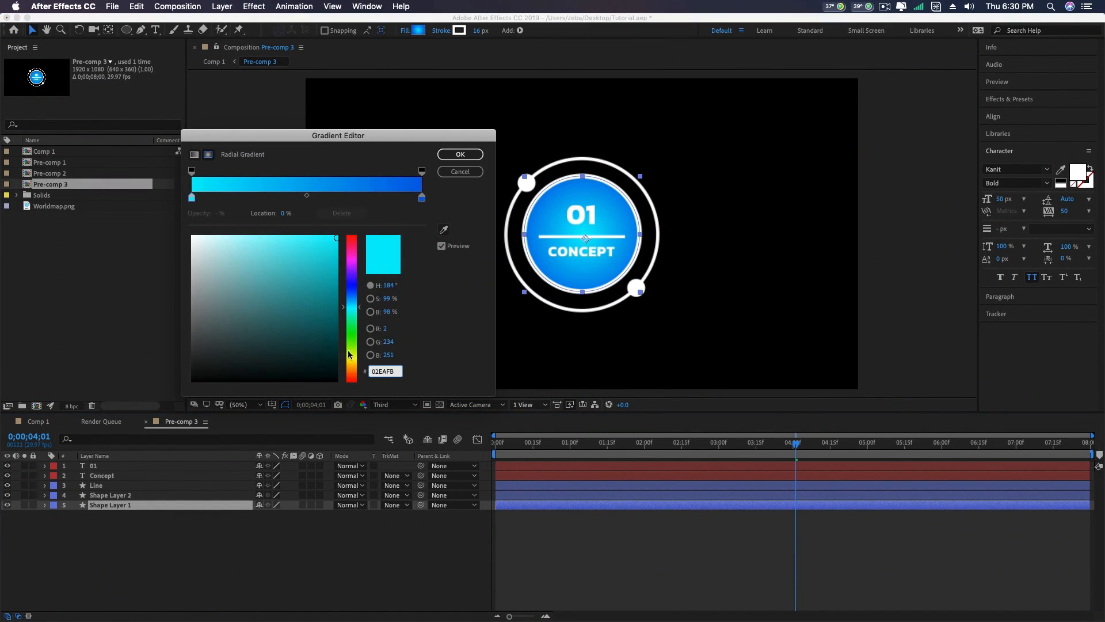
pyautogui.click(352, 263)
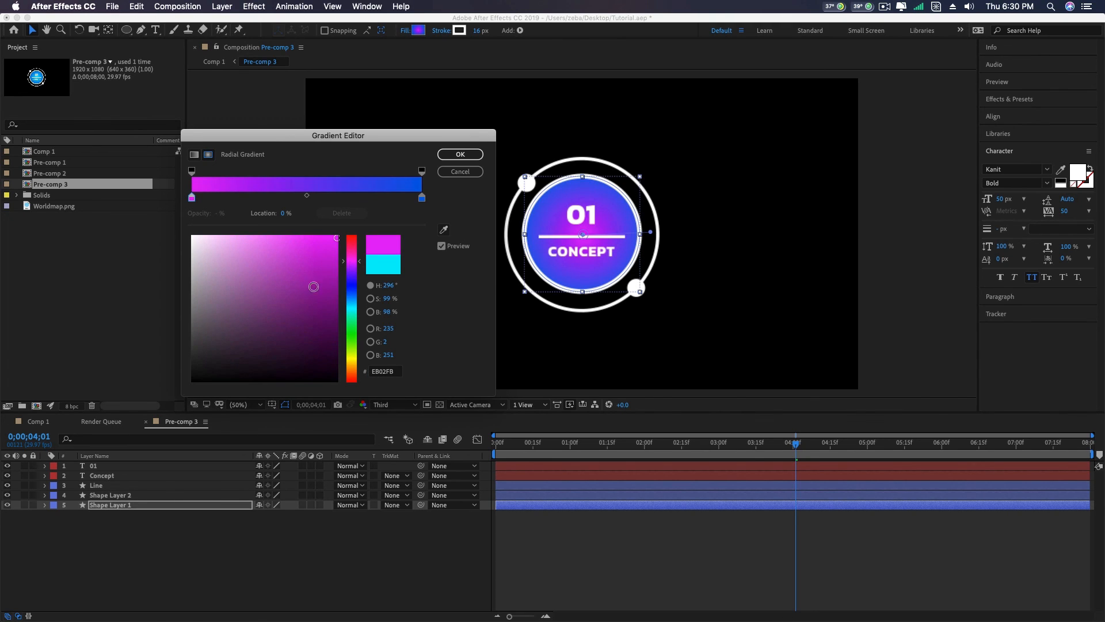
pyautogui.click(290, 242)
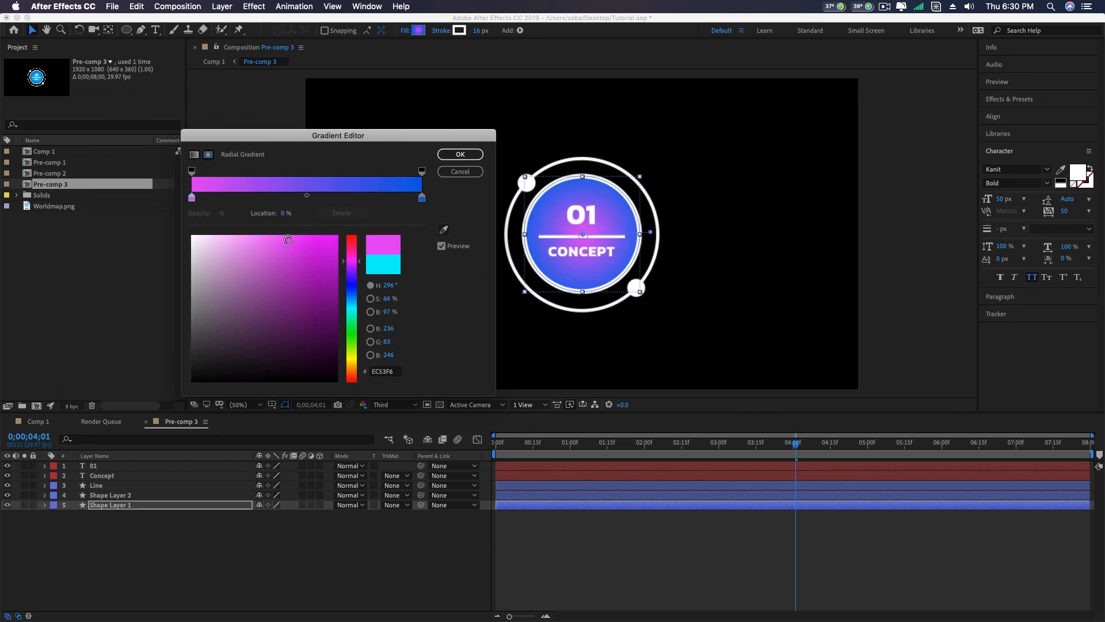
pyautogui.click(421, 197)
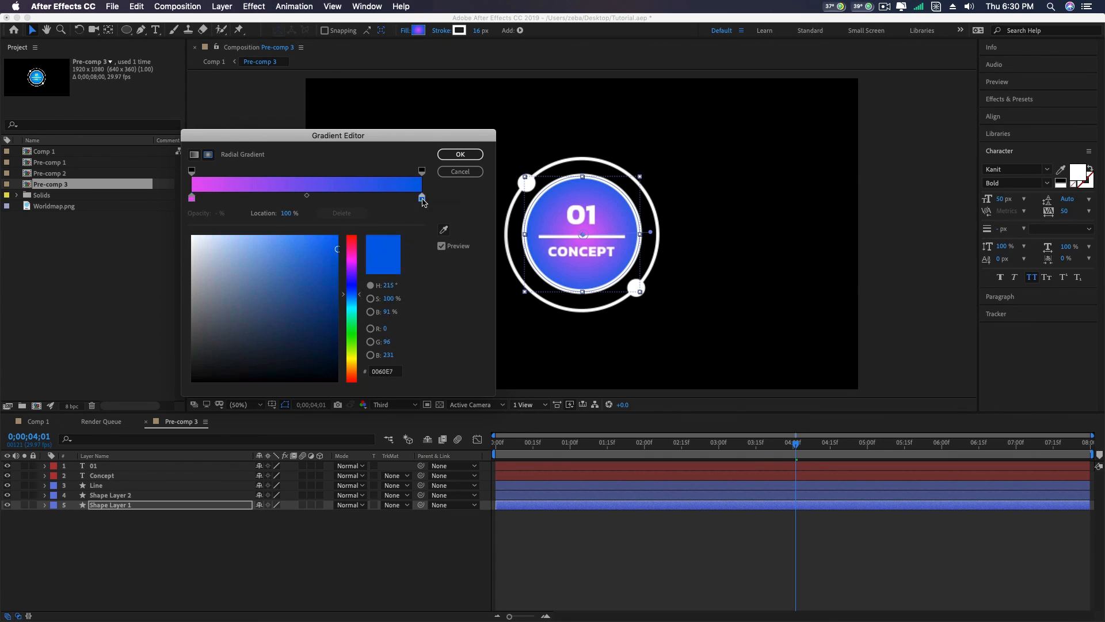
pyautogui.click(352, 262)
pyautogui.click(323, 296)
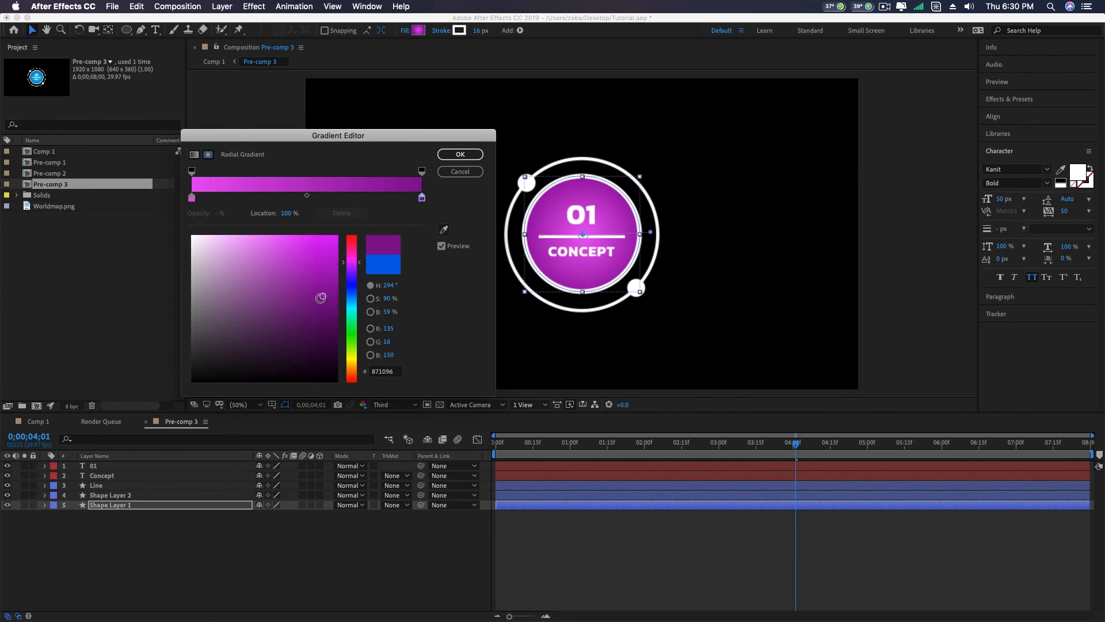
pyautogui.click(329, 275)
pyautogui.click(330, 284)
pyautogui.click(331, 271)
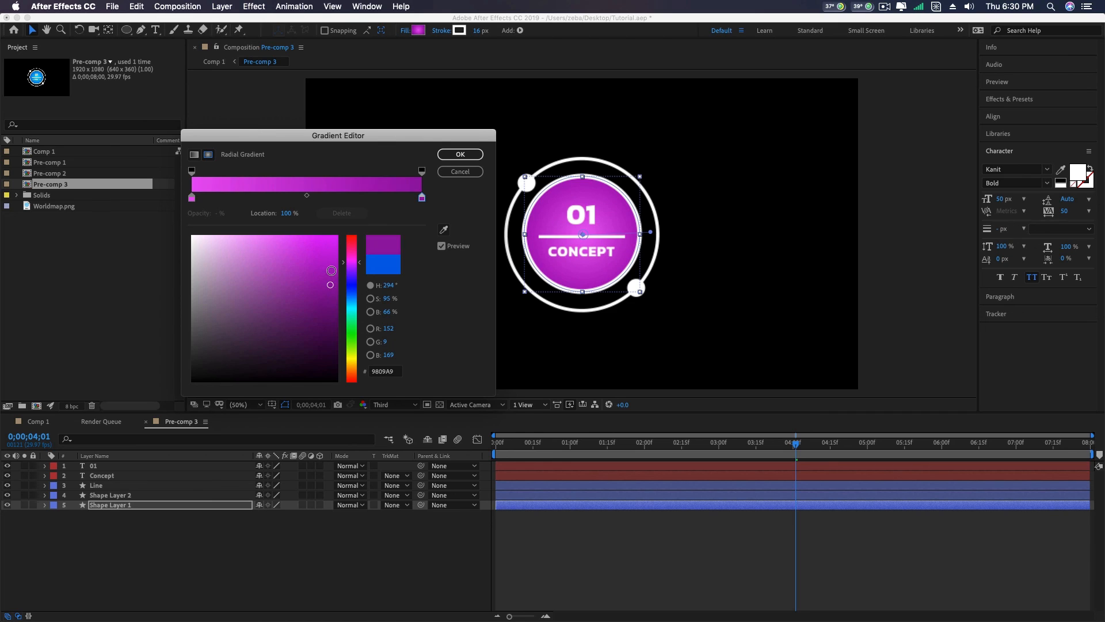
# - Lighten the gradient's centre stop to pale pink F093F6 and apply the fill
pyautogui.click(193, 198)
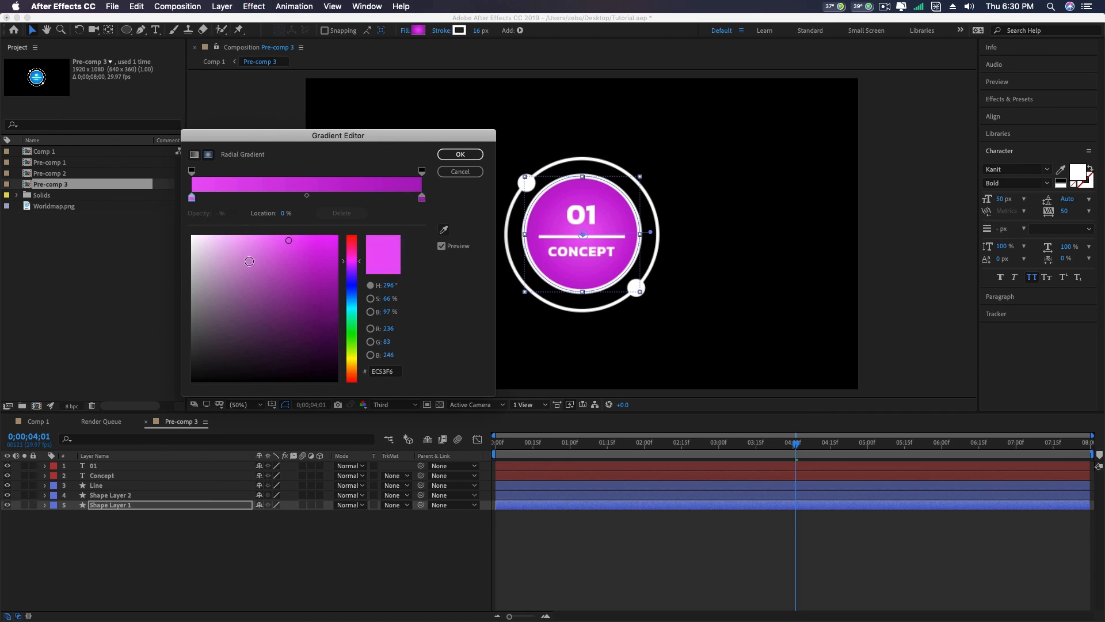
pyautogui.click(250, 240)
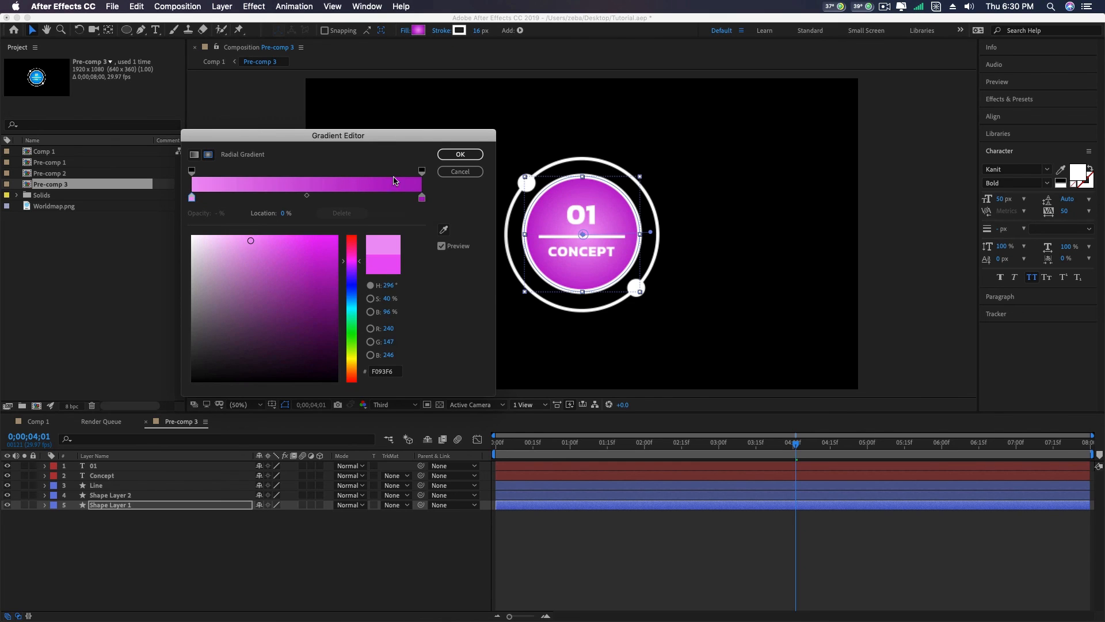
pyautogui.click(460, 154)
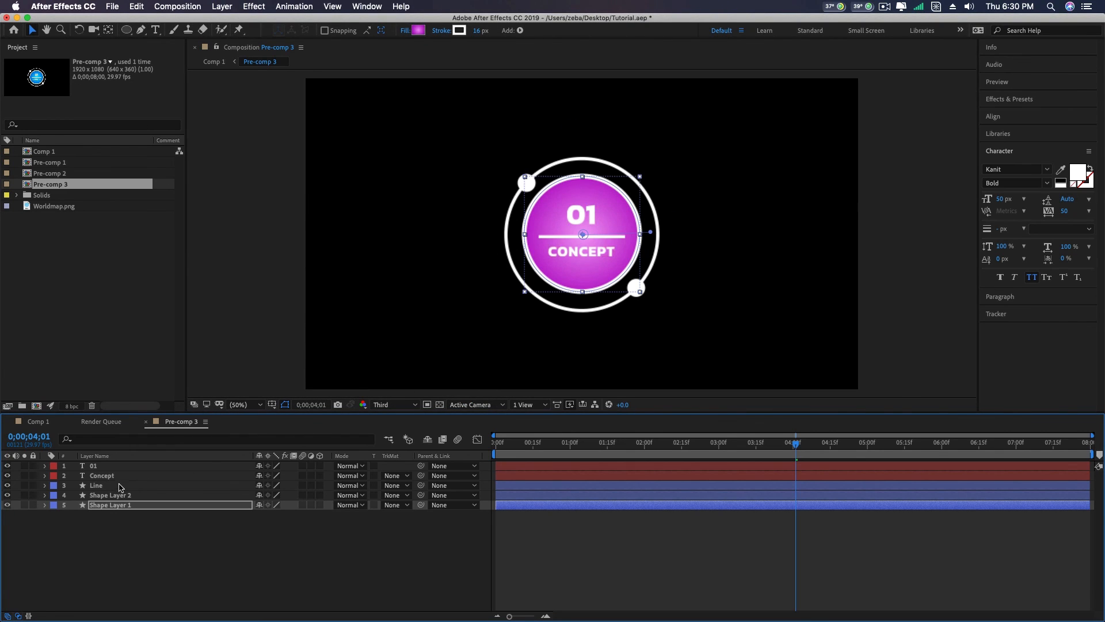
# - Close the Pre-comp 3 timeline and return to Comp 1
pyautogui.click(110, 467)
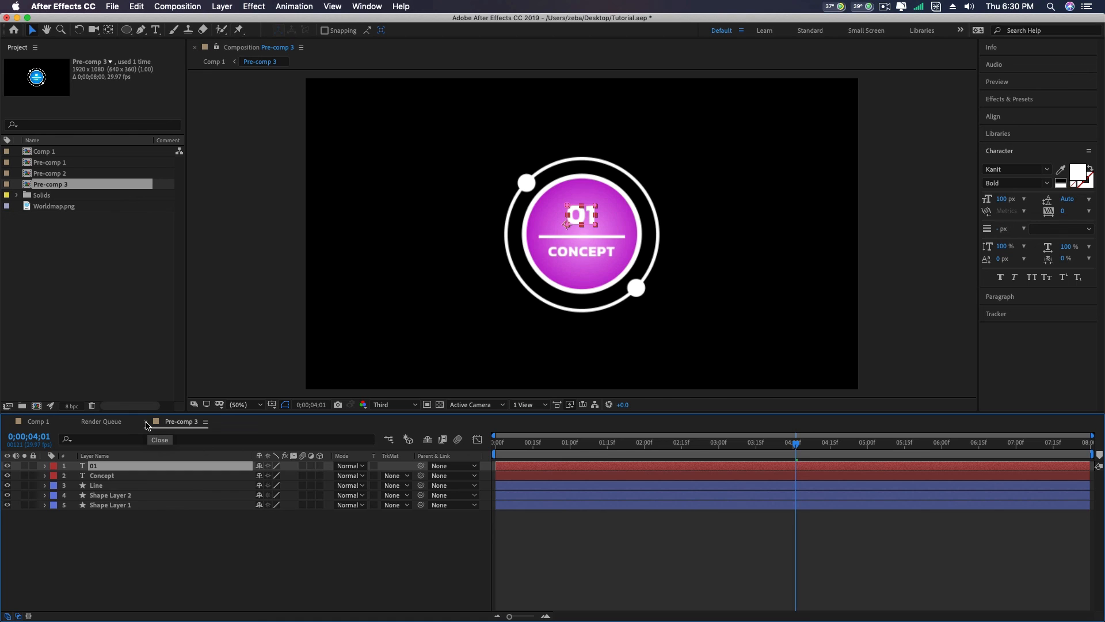
pyautogui.click(146, 423)
pyautogui.click(38, 422)
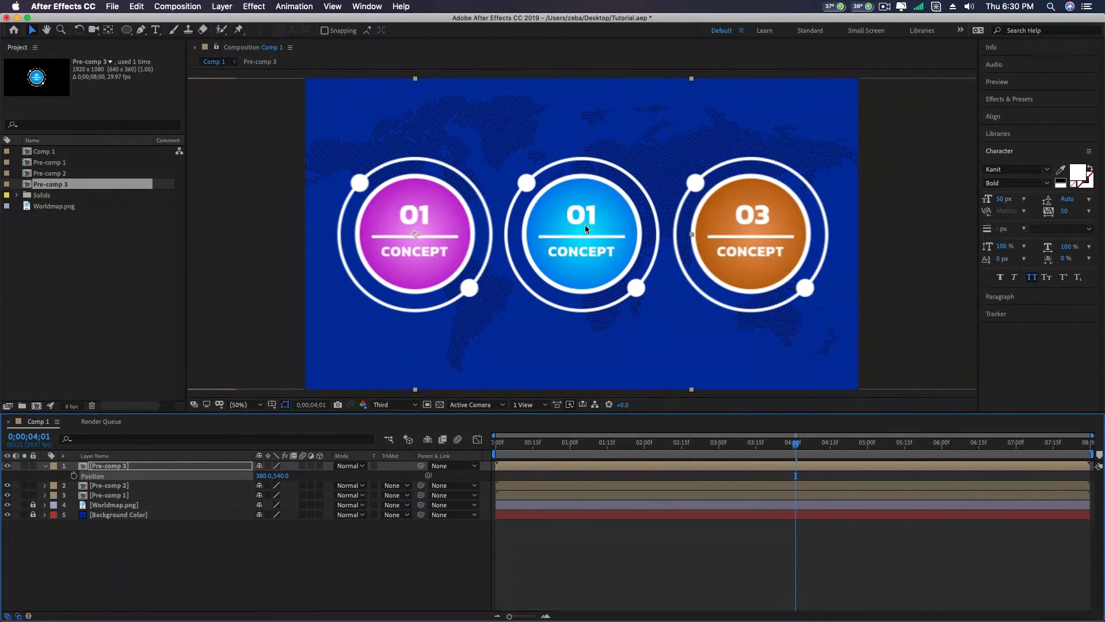
# - Open Pre-comp 2 to check its number, and return to Comp 1
pyautogui.click(116, 487)
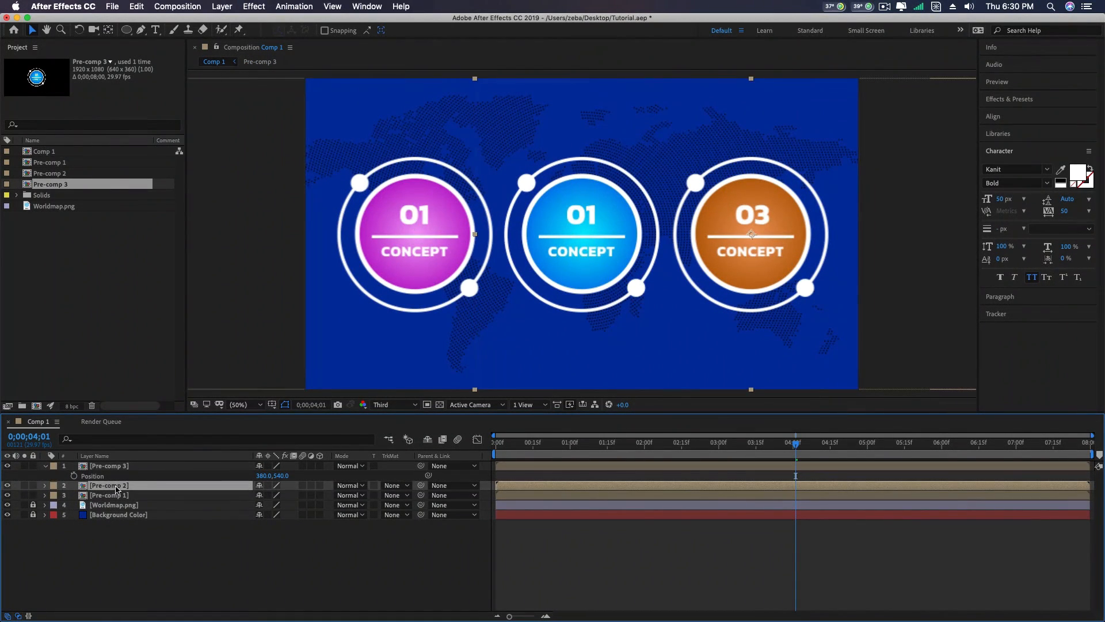
pyautogui.doubleClick(109, 485)
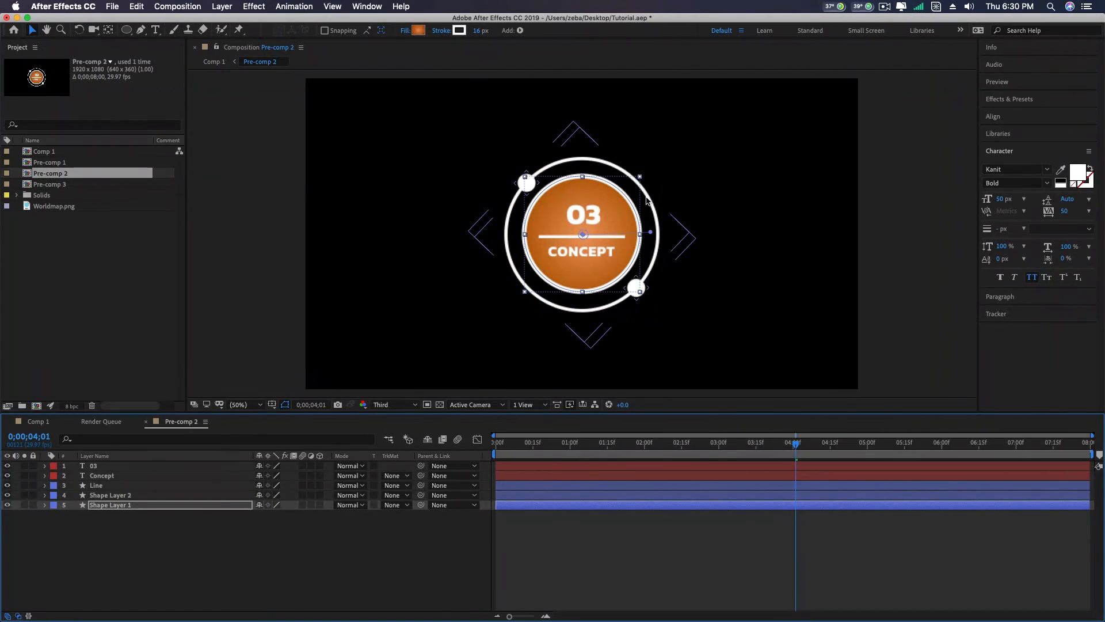
pyautogui.click(595, 216)
pyautogui.click(55, 424)
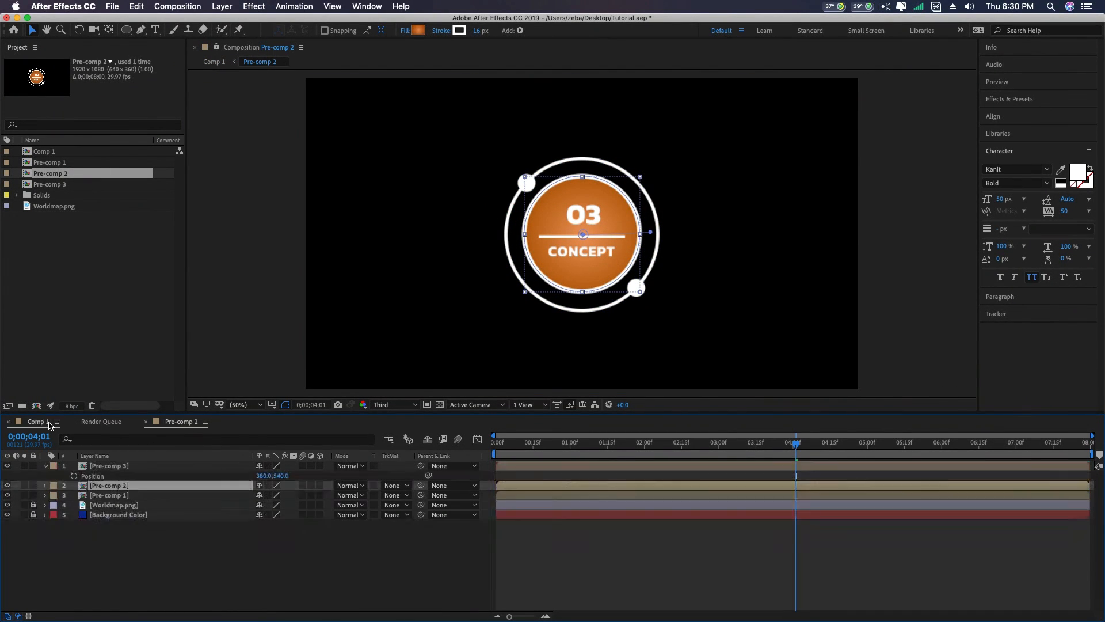
# - Open Pre-comp 1, change the number text above the line to 02, and return to Comp 1
pyautogui.doubleClick(119, 494)
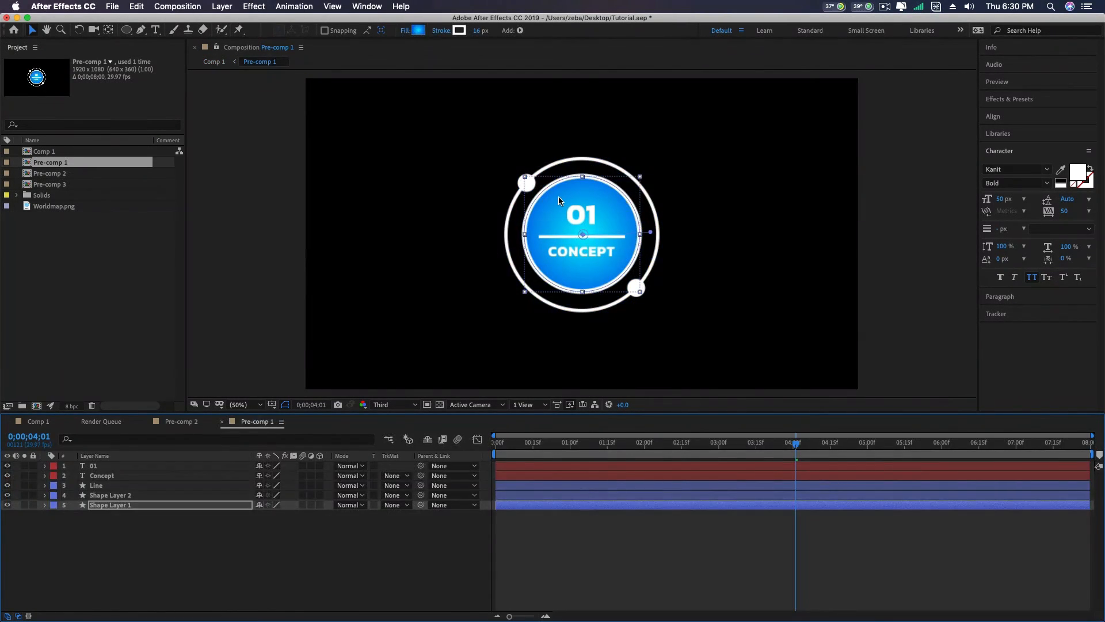
pyautogui.click(584, 217)
pyautogui.click(582, 218)
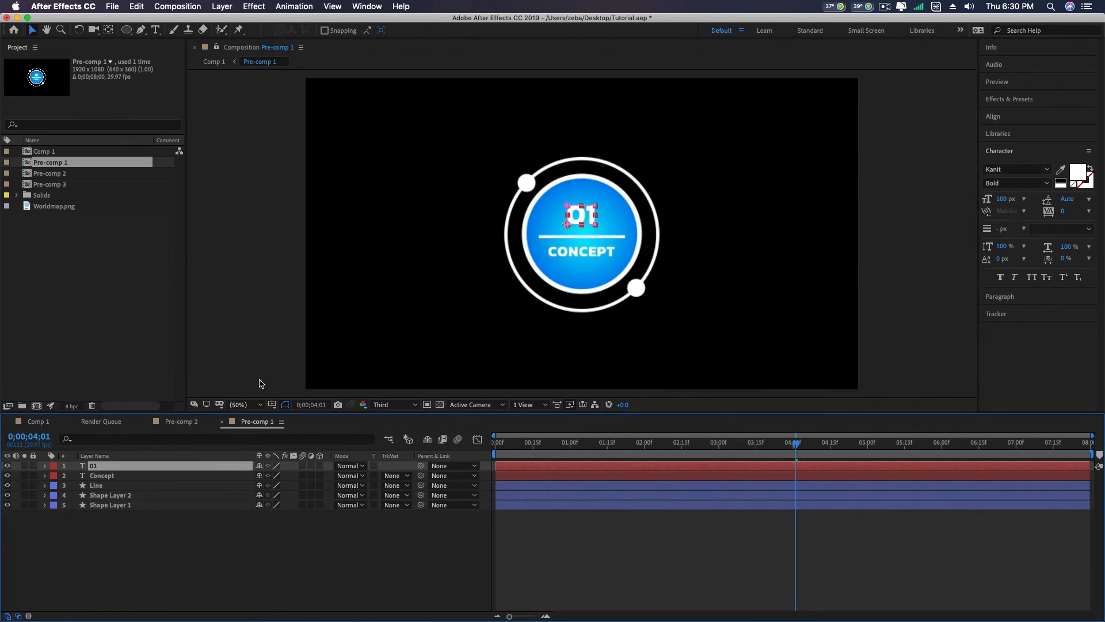
pyautogui.doubleClick(586, 214)
pyautogui.click(585, 214)
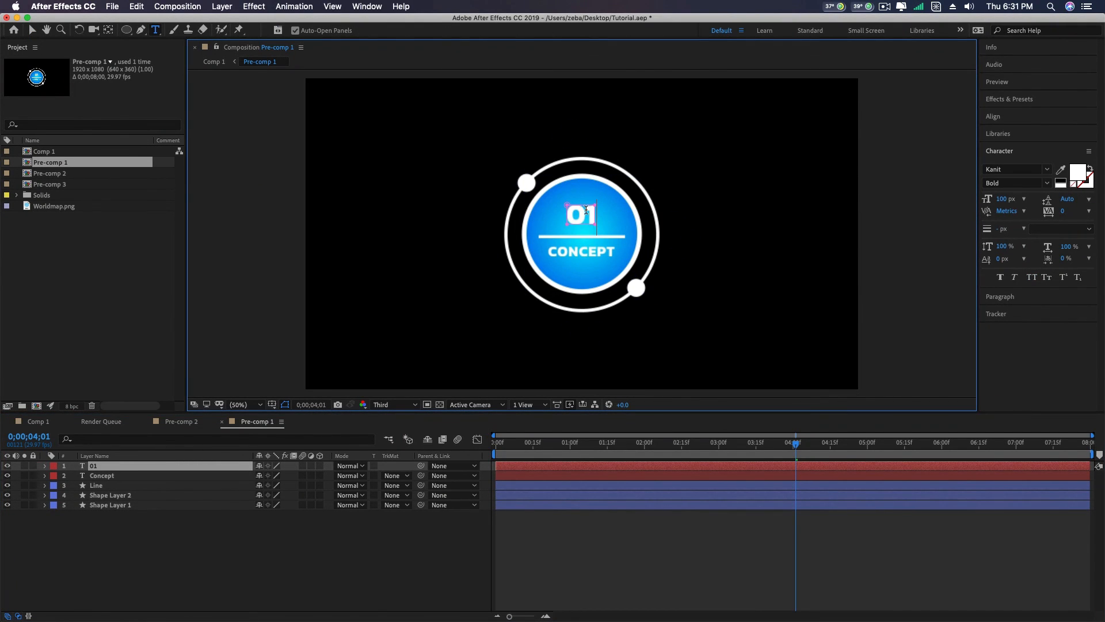
pyautogui.moveTo(585, 214); pyautogui.dragTo(600, 208)
pyautogui.write('2')
pyautogui.click(32, 30)
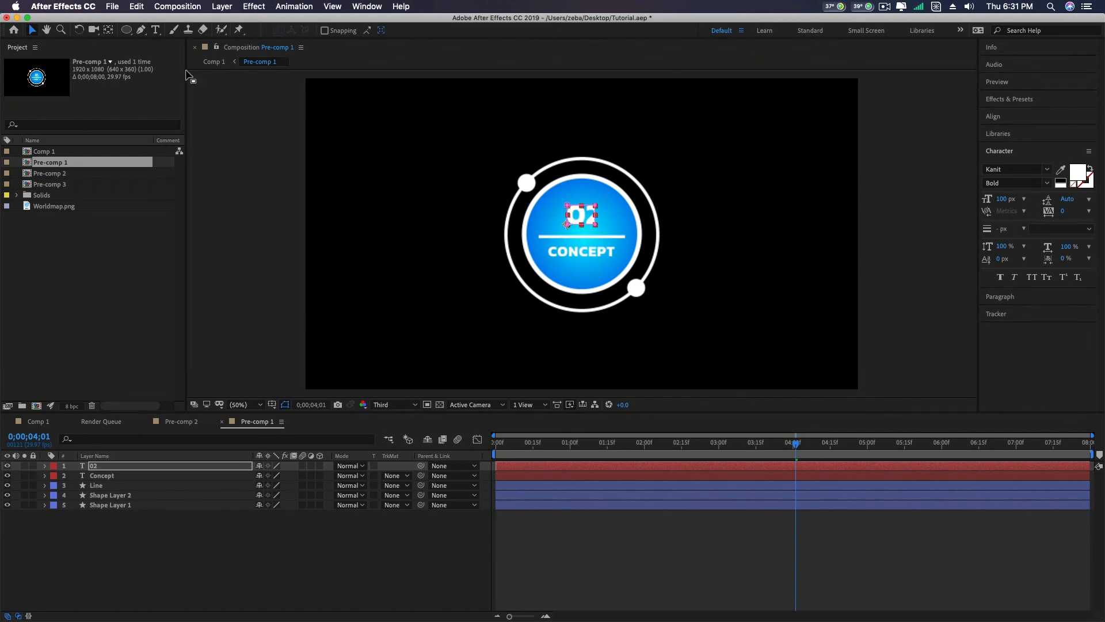
pyautogui.click(596, 210)
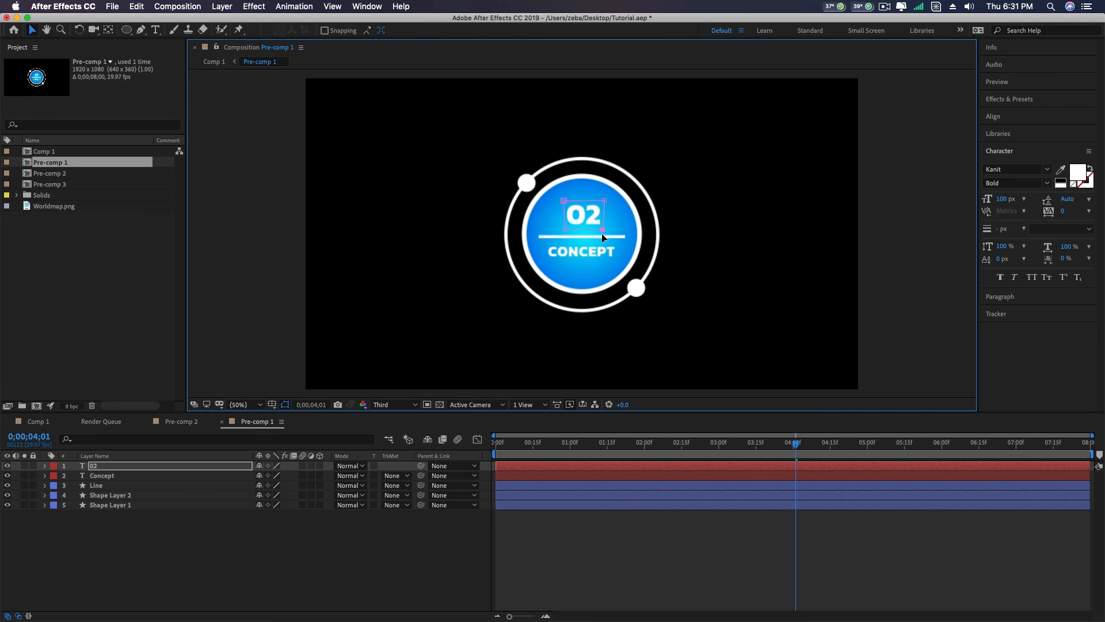
pyautogui.click(37, 422)
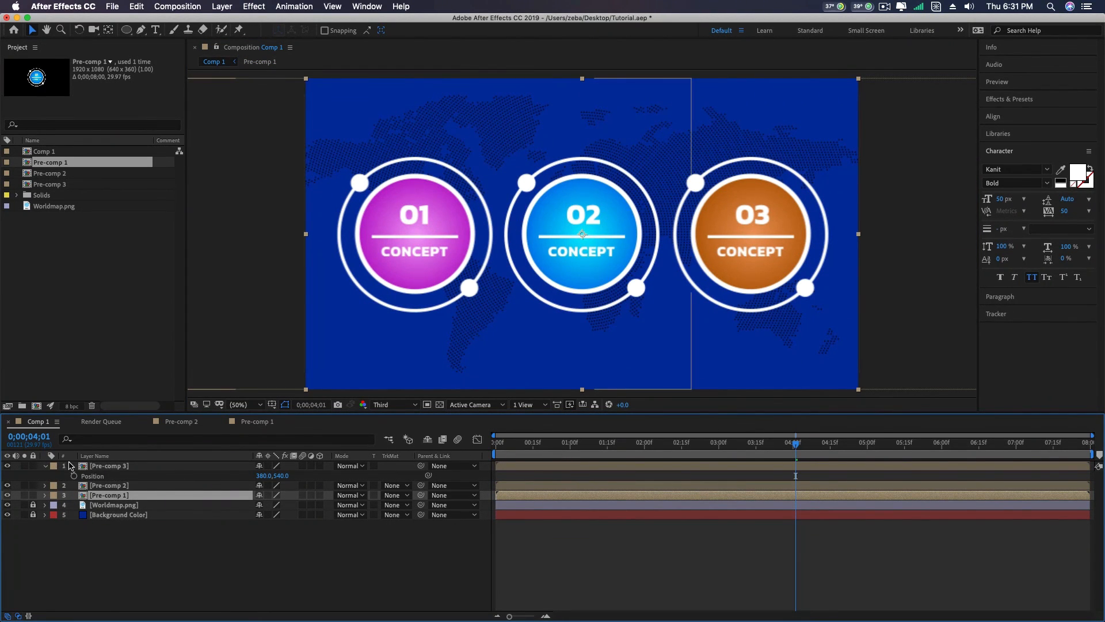
# - Collapse the Pre-comp 3 layer's properties and preview the Comp 1 animation from the first frame
pyautogui.click(51, 467)
pyautogui.click(47, 468)
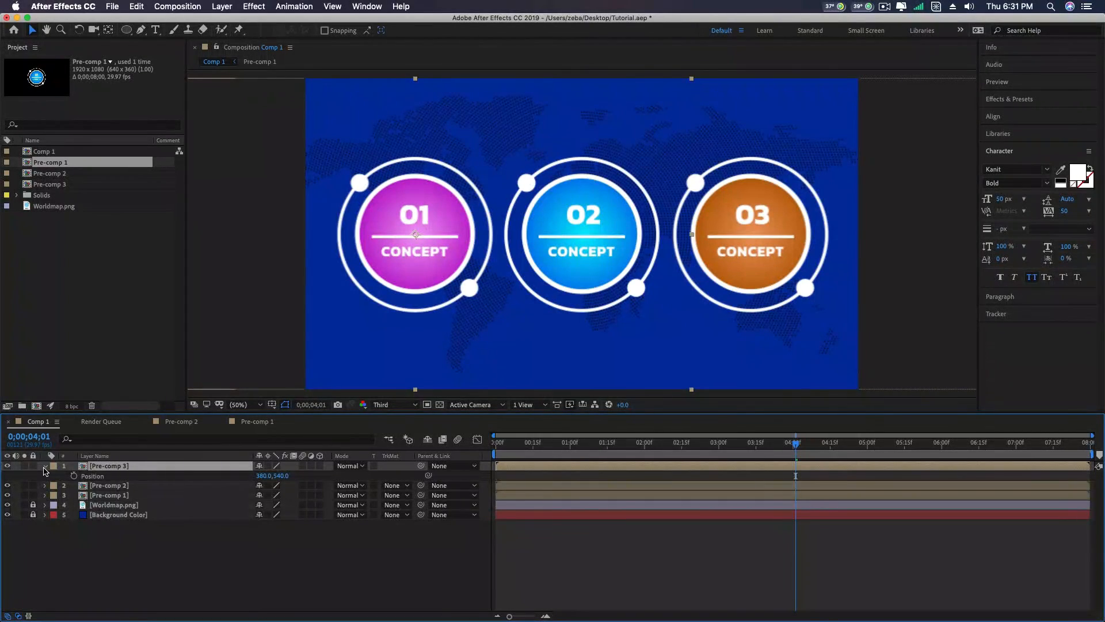
pyautogui.click(45, 467)
pyautogui.moveTo(551, 447); pyautogui.dragTo(398, 440)
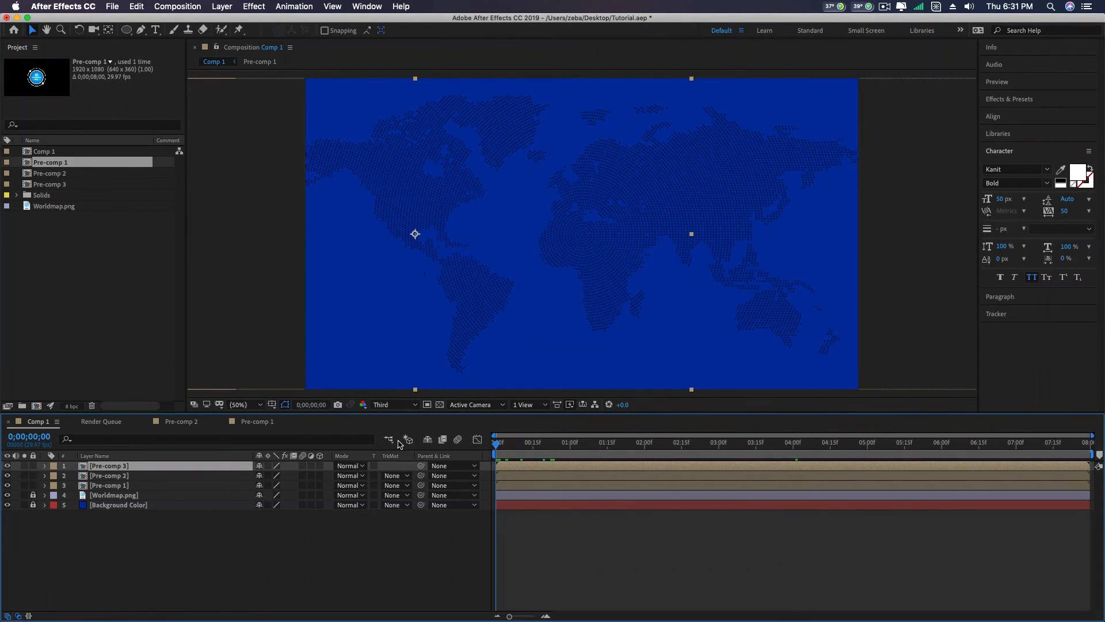
pyautogui.press('space')
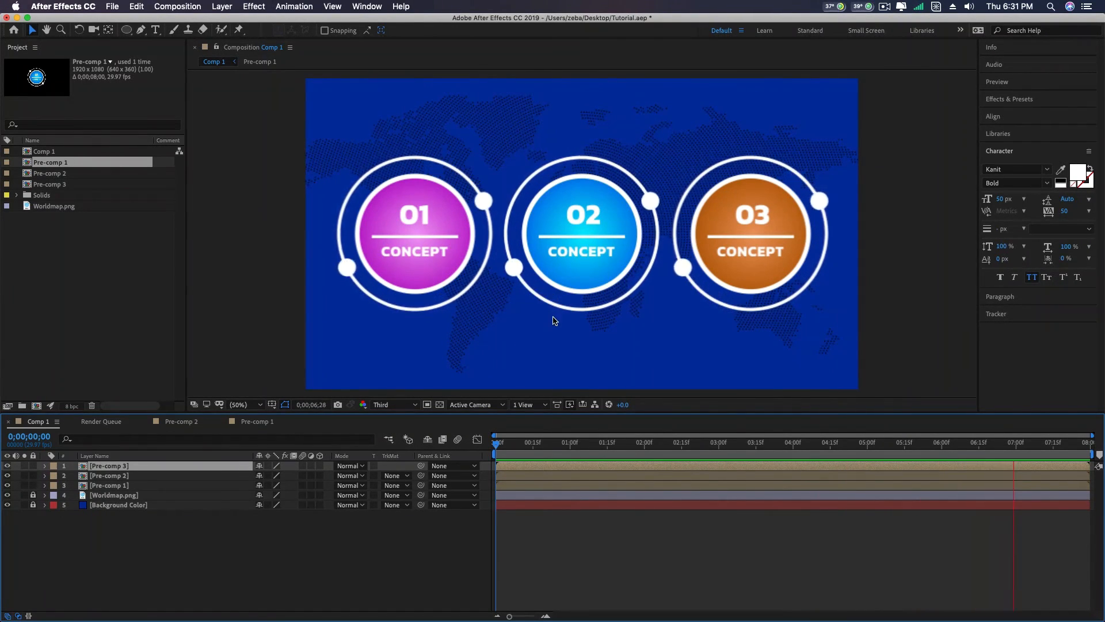
pyautogui.press('space')
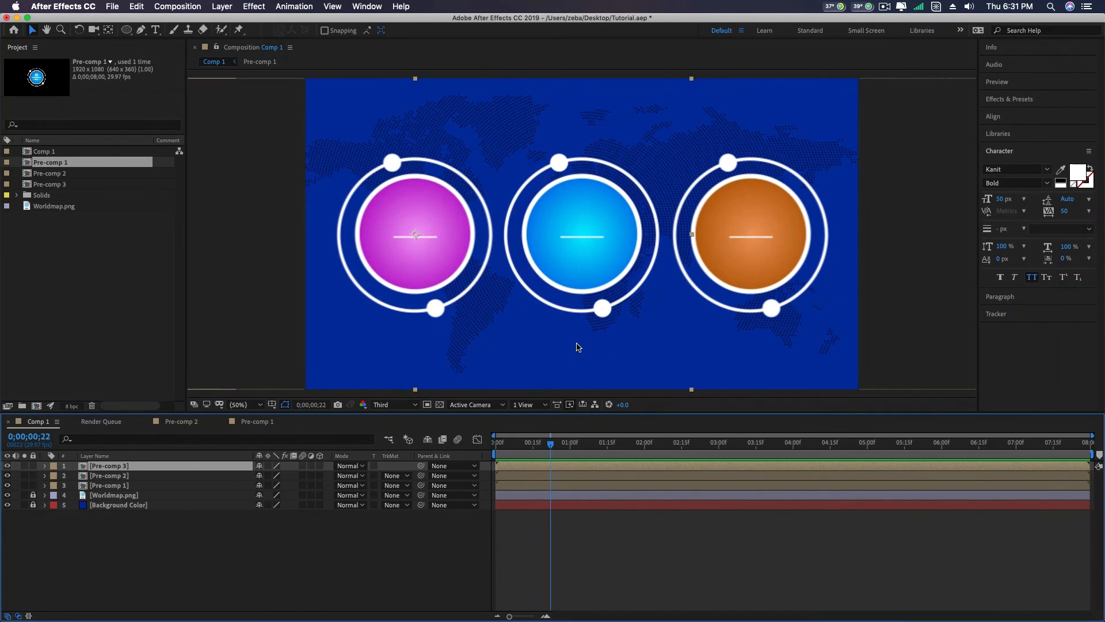